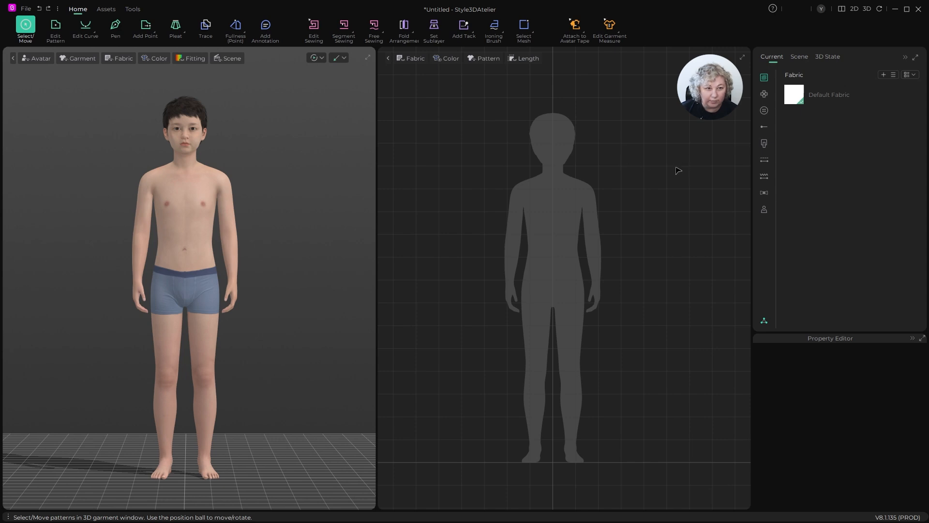
# - Examine the avatar's lower legs and feet up close from the front and the side
pyautogui.scroll(-2, 558, 182)
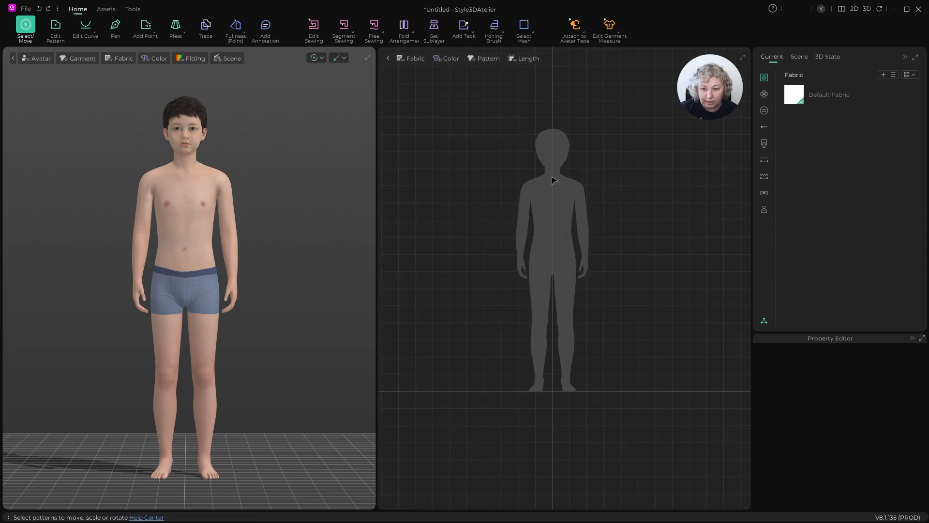
pyautogui.scroll(2, 566, 182)
pyautogui.scroll(-1, 567, 183)
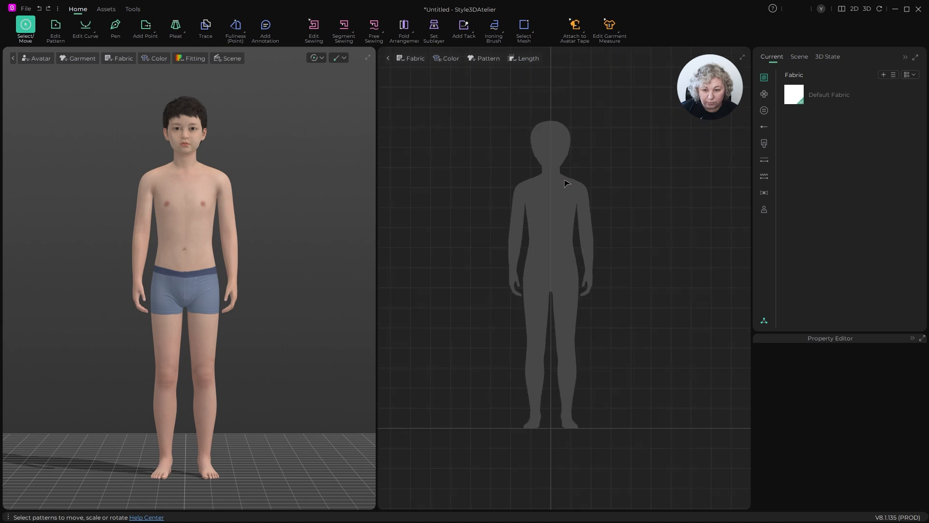
pyautogui.moveTo(640, 200); pyautogui.dragTo(640, 198, button='middle')
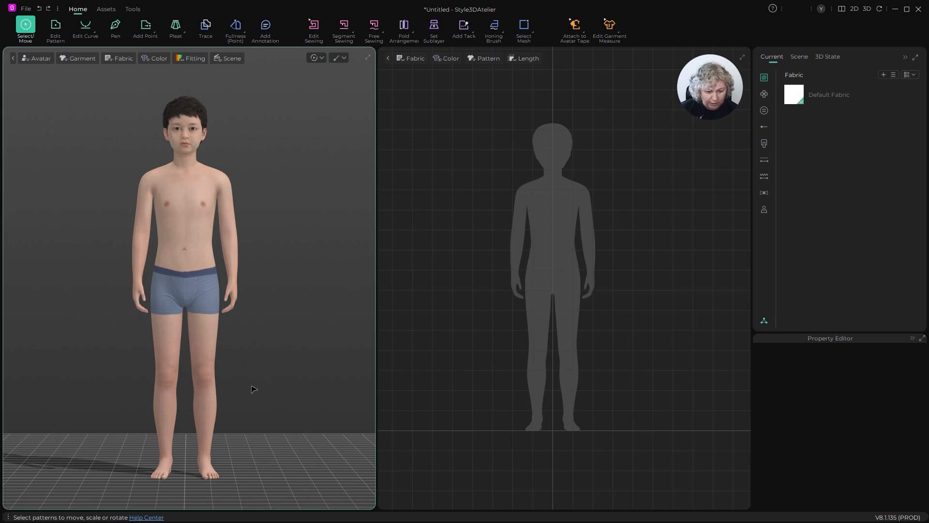
pyautogui.scroll(2, 266, 388)
pyautogui.scroll(6, 270, 368)
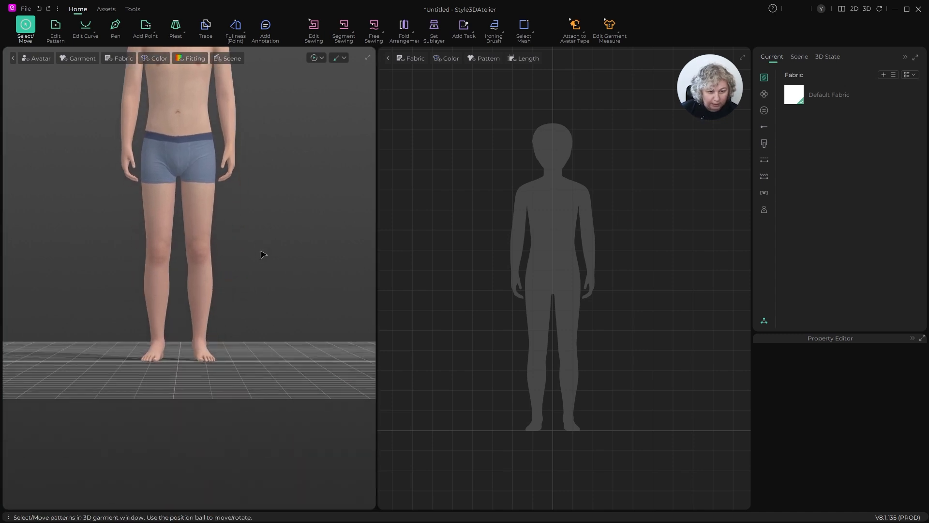
pyautogui.moveTo(298, 311); pyautogui.dragTo(306, 285, button='middle')
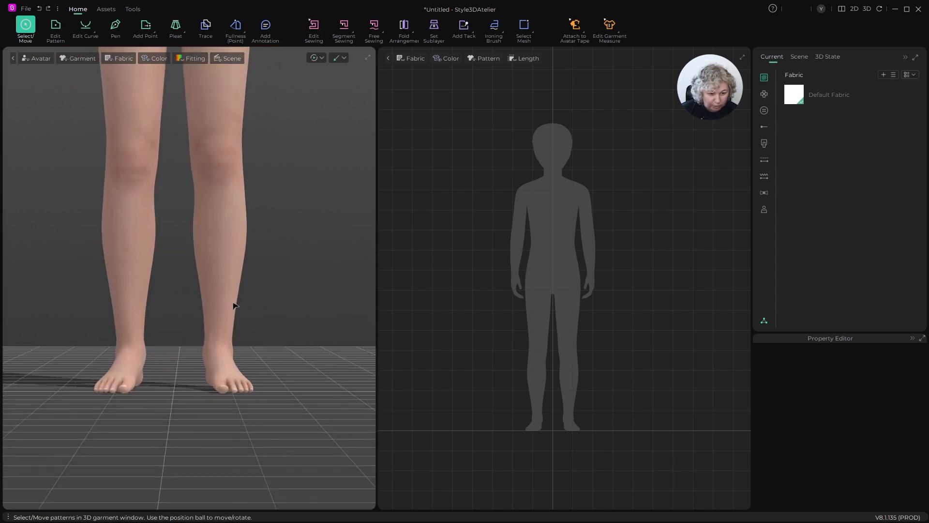
pyautogui.moveTo(300, 318); pyautogui.dragTo(278, 331, button='right')
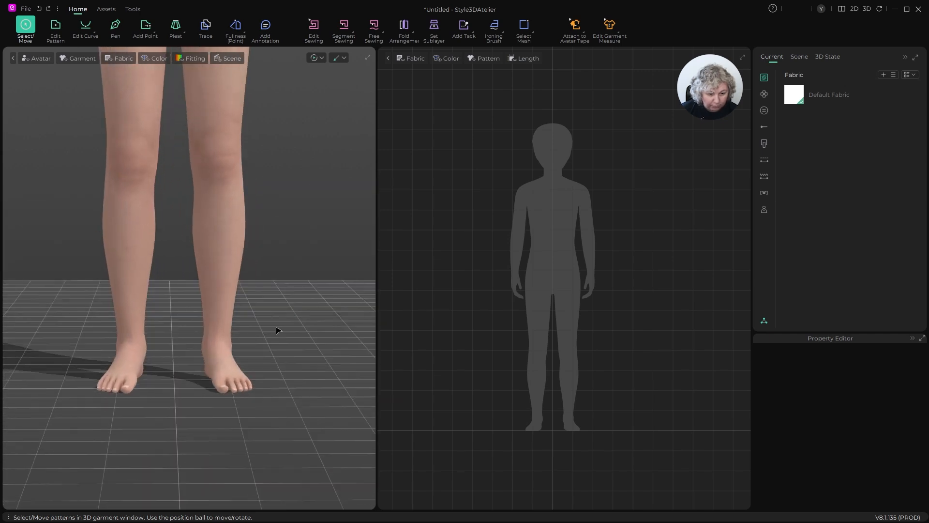
pyautogui.moveTo(217, 343)
pyautogui.mouseDown(button='right')
pyautogui.moveTo(253, 327)
pyautogui.moveTo(243, 352)
pyautogui.moveTo(286, 355)
pyautogui.moveTo(193, 324)
pyautogui.moveTo(162, 324)
pyautogui.moveTo(242, 330)
pyautogui.moveTo(260, 322)
pyautogui.moveTo(162, 332)
pyautogui.moveTo(214, 354)
pyautogui.mouseUp(button='right')
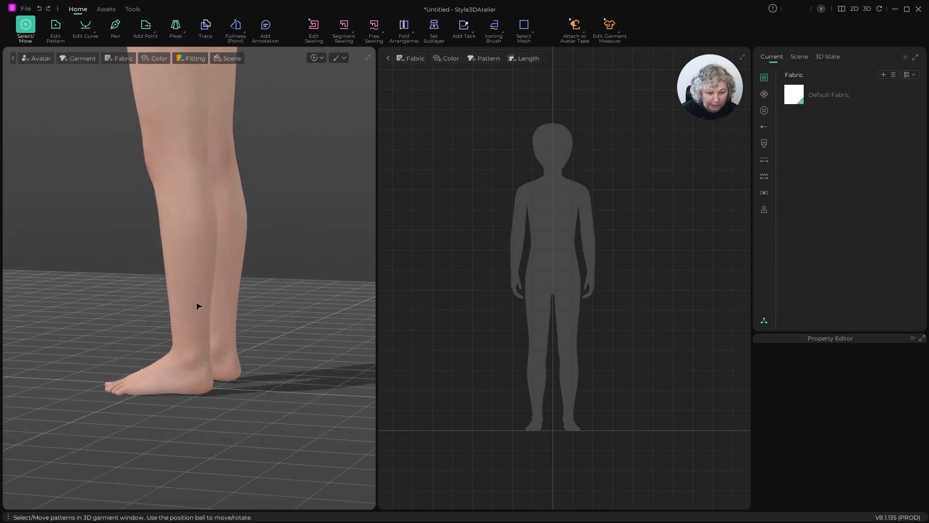
pyautogui.moveTo(198, 306); pyautogui.dragTo(293, 288, button='right')
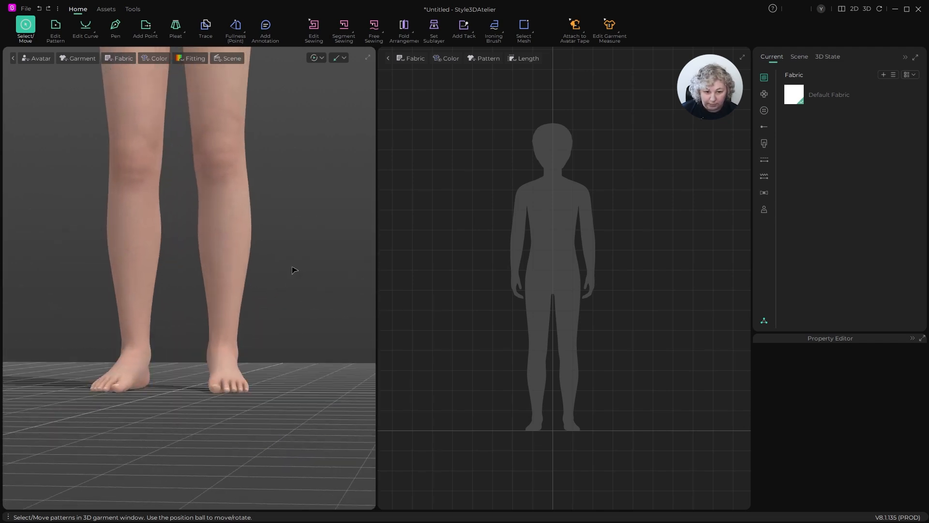
# - Draw a rectangular pattern piece 20 cm wide and 24 cm high beside the avatar silhouette's leg
pyautogui.scroll(-3, 552, 269)
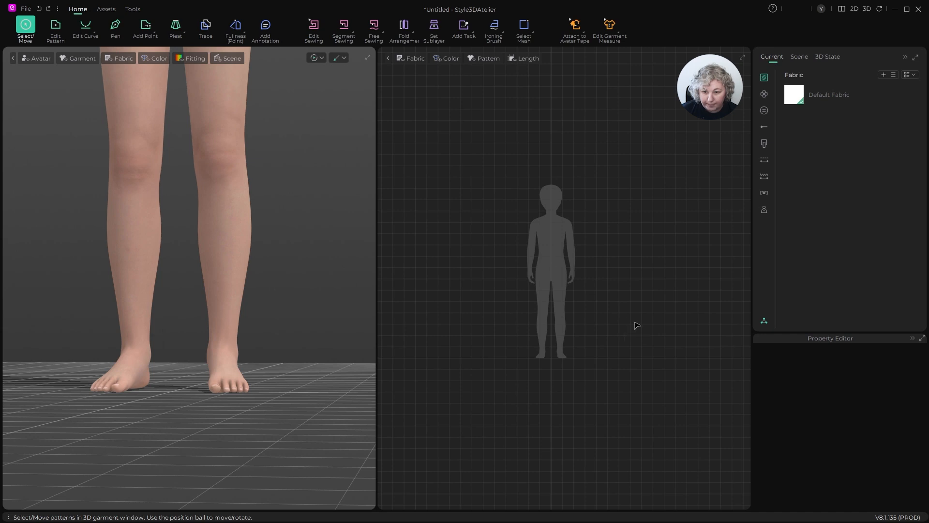
pyautogui.scroll(5, 581, 338)
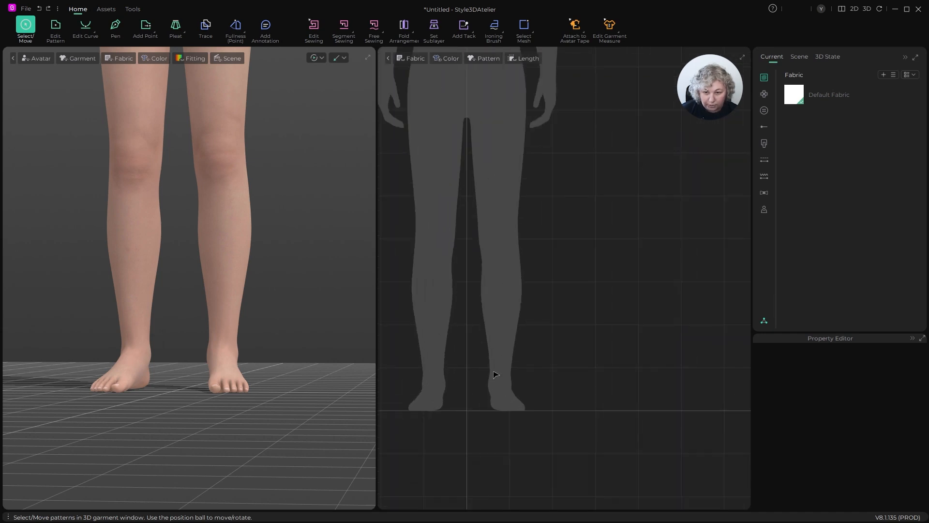
pyautogui.scroll(-2, 496, 374)
pyautogui.scroll(2, 532, 361)
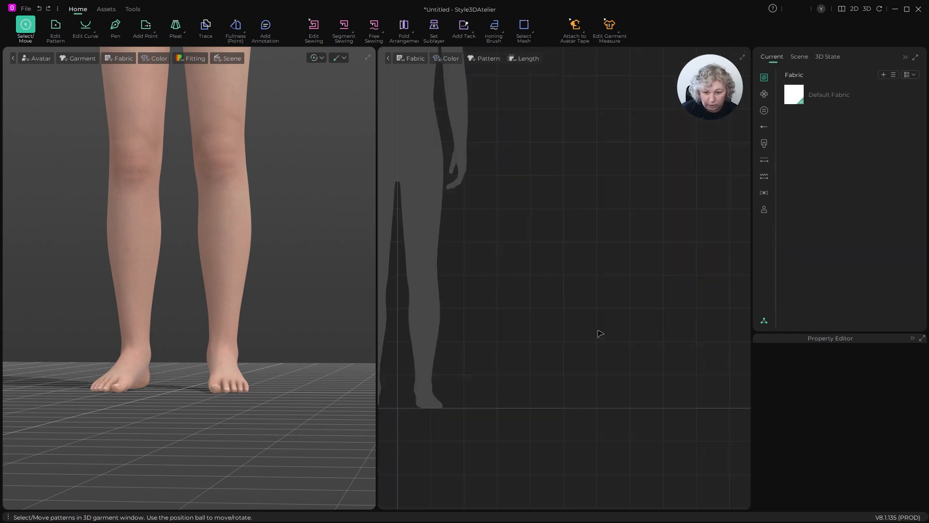
pyautogui.press('s')
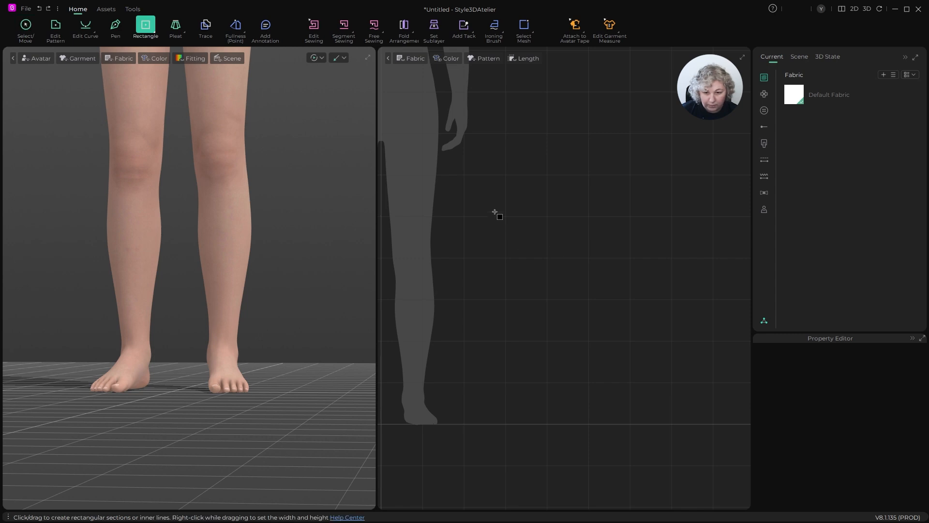
pyautogui.moveTo(483, 194); pyautogui.dragTo(622, 354)
pyautogui.rightClick(621, 355)
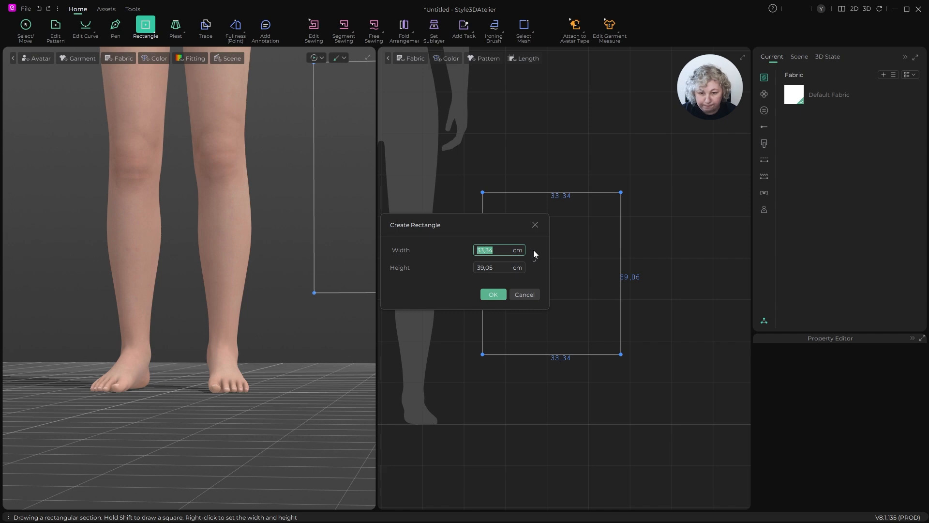
pyautogui.write('20')
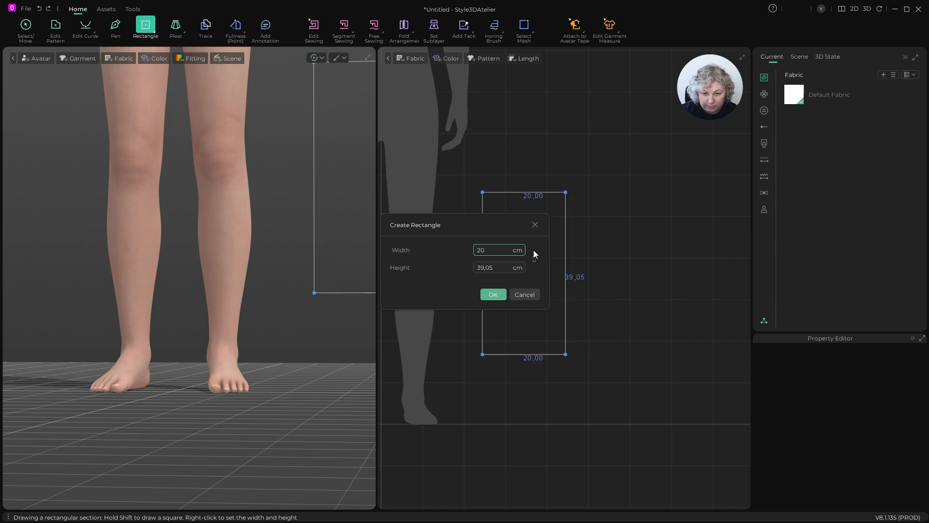
pyautogui.doubleClick(484, 265)
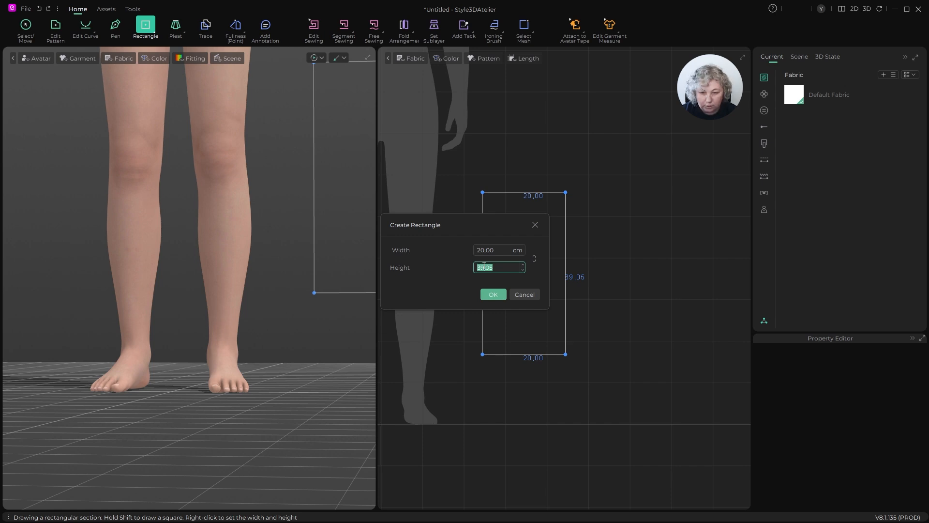
pyautogui.write('24')
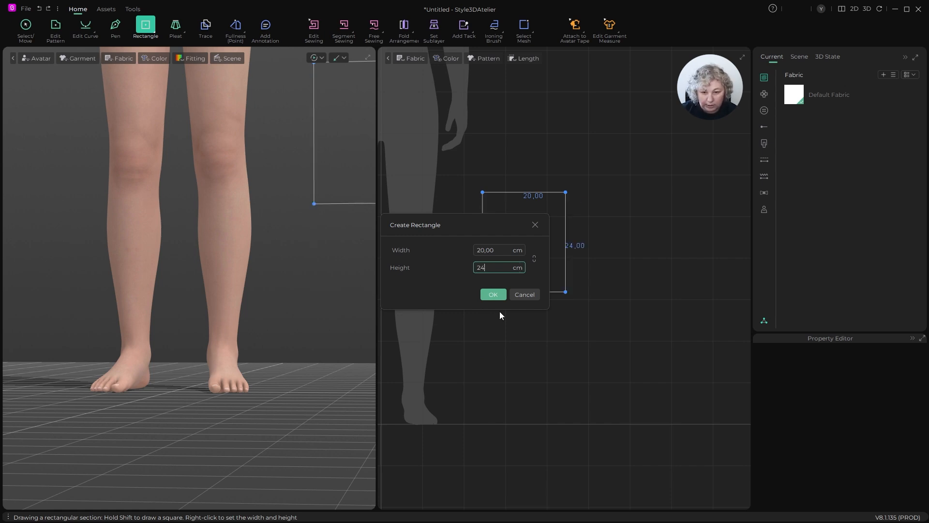
pyautogui.click(492, 294)
# - Add one internal isoline 10 cm in from the rectangle's left edge, extended to the outline
pyautogui.scroll(5, 470, 231)
pyautogui.scroll(-4, 456, 250)
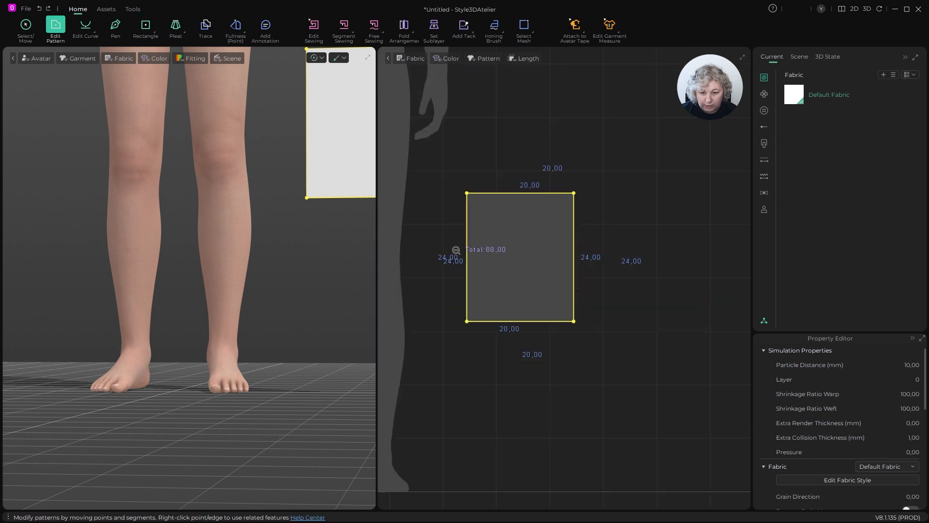
pyautogui.scroll(3, 508, 274)
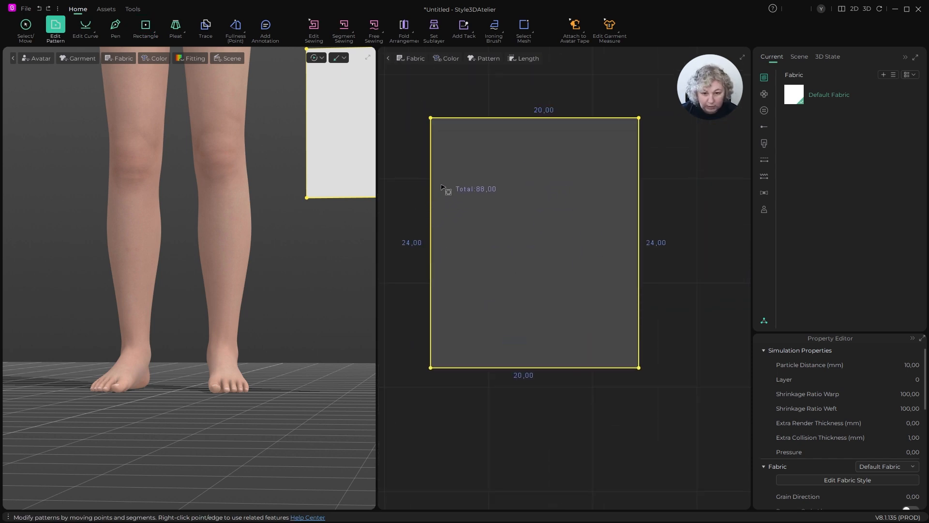
pyautogui.click(421, 148)
pyautogui.rightClick(431, 143)
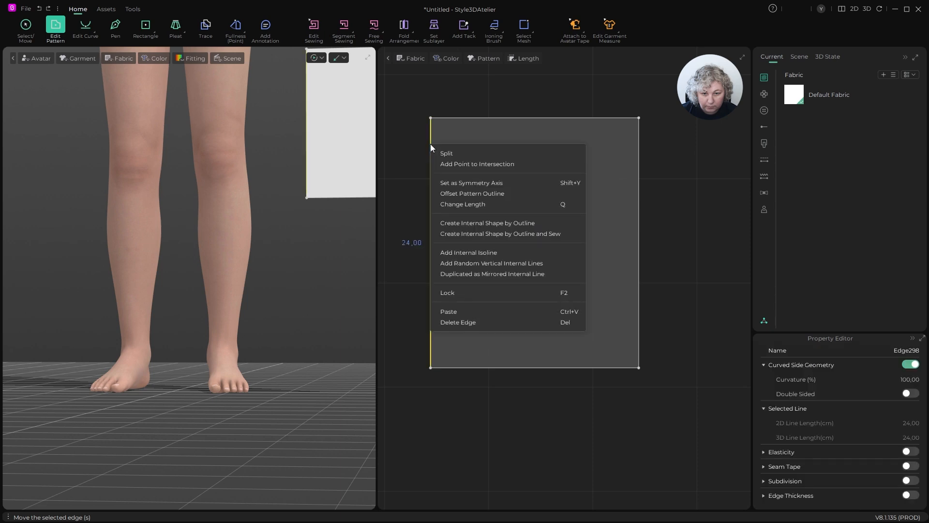
pyautogui.click(465, 252)
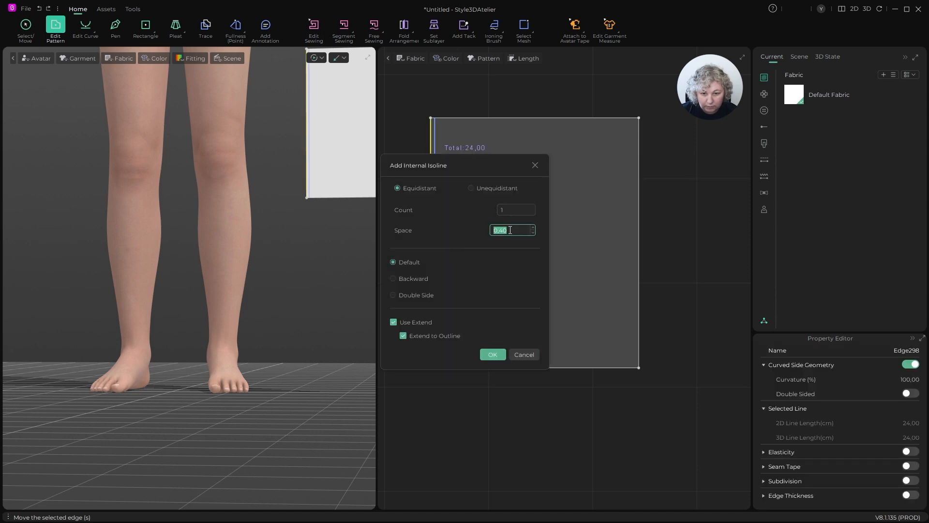
pyautogui.write('10')
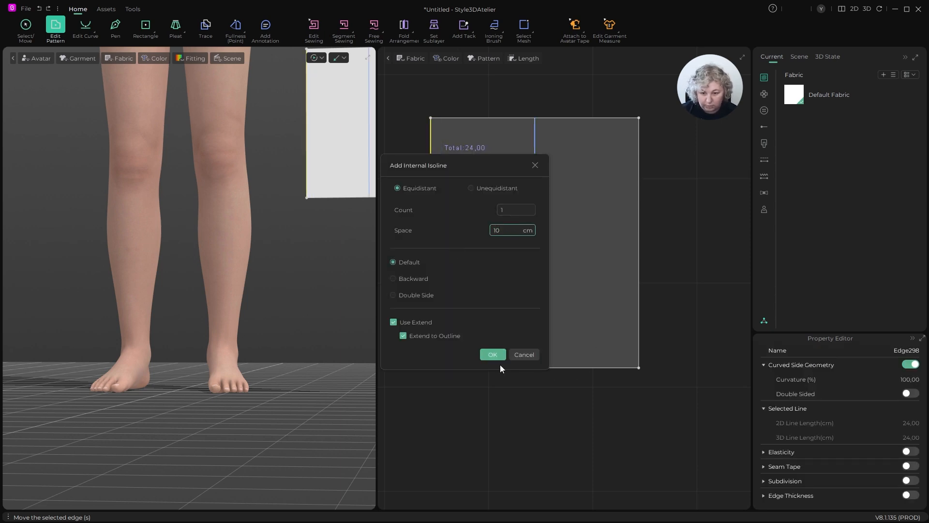
pyautogui.click(493, 355)
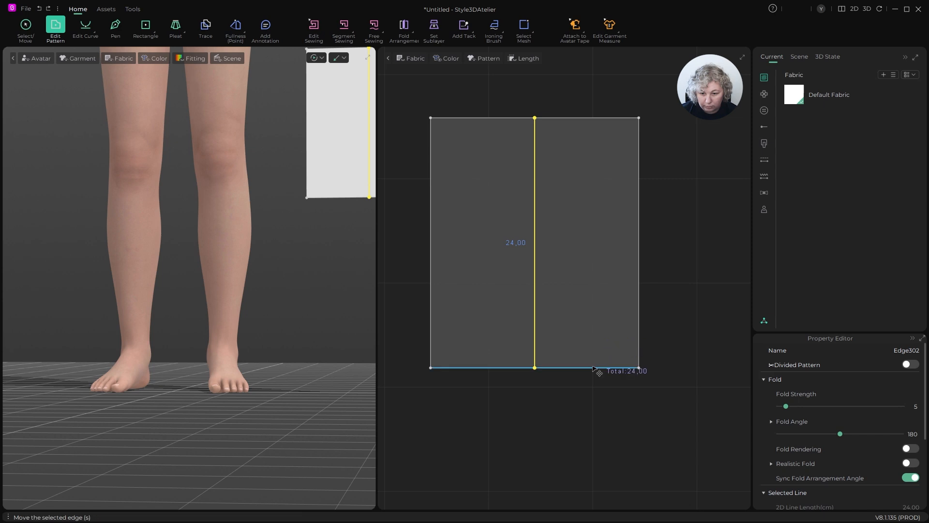
# - Split the bottom edge at the vertical internal line and add an internal isoline 10 cm above its right half, extended to the outline
pyautogui.press('x')
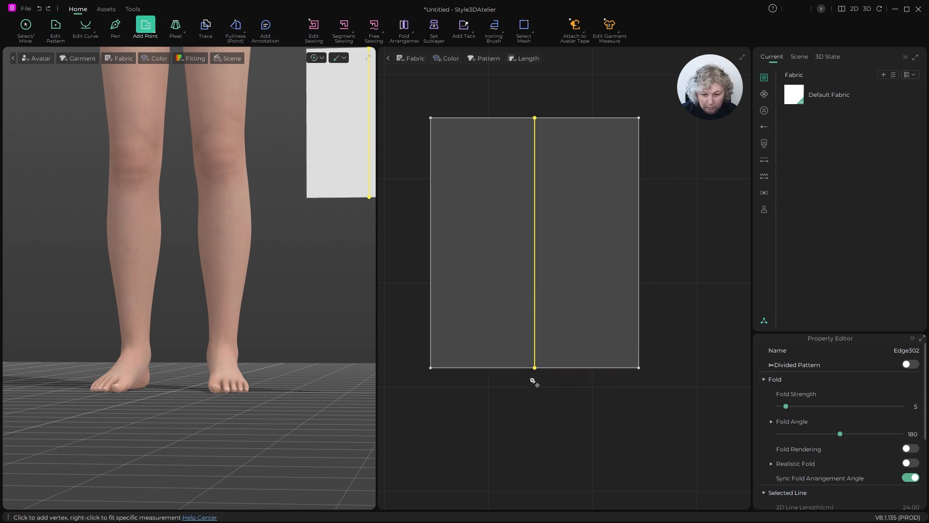
pyautogui.click(535, 368)
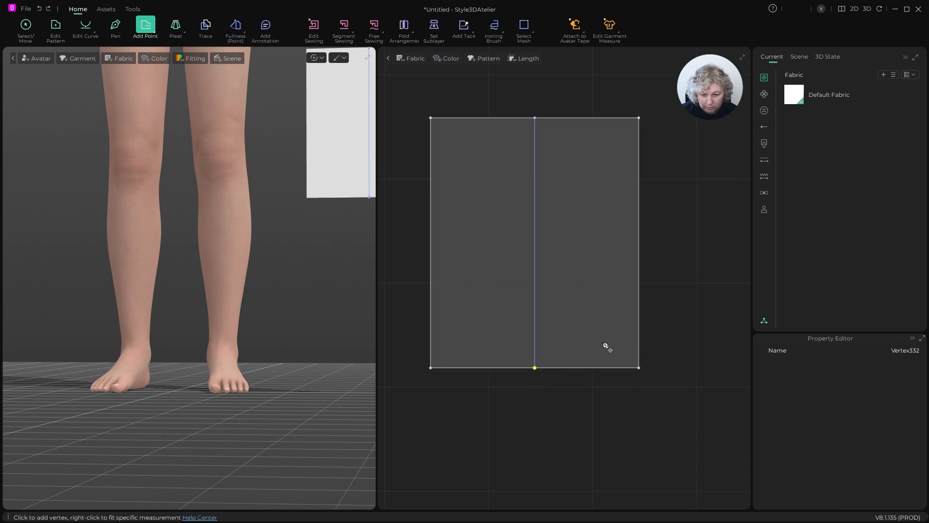
pyautogui.press('z')
pyautogui.rightClick(587, 367)
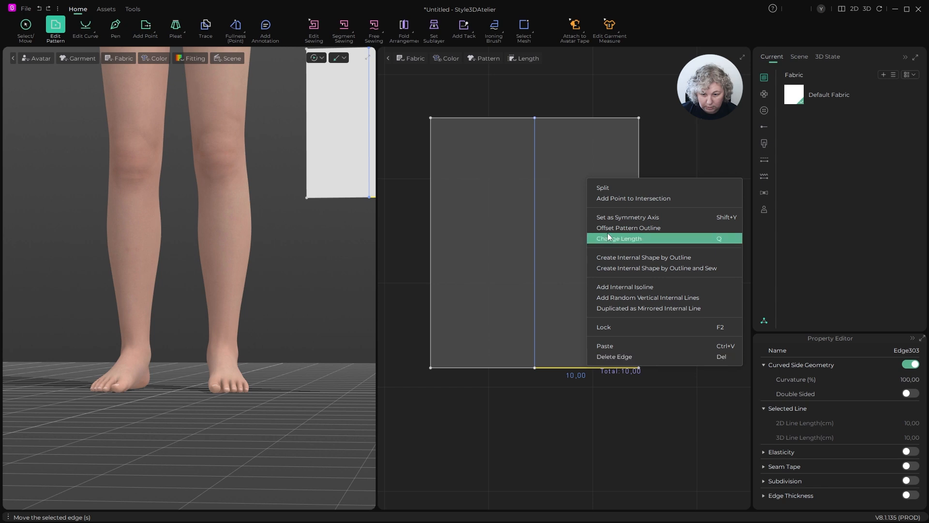
pyautogui.click(608, 288)
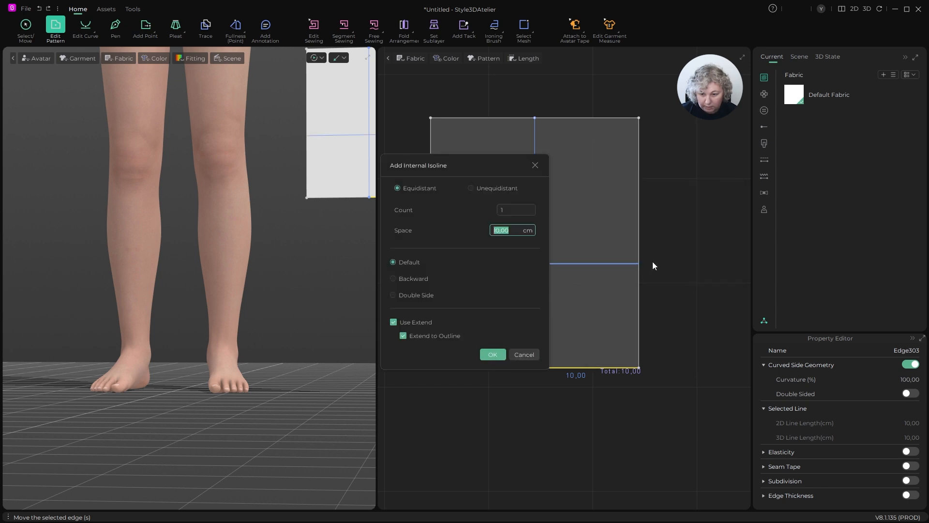
pyautogui.click(486, 358)
pyautogui.click(678, 227)
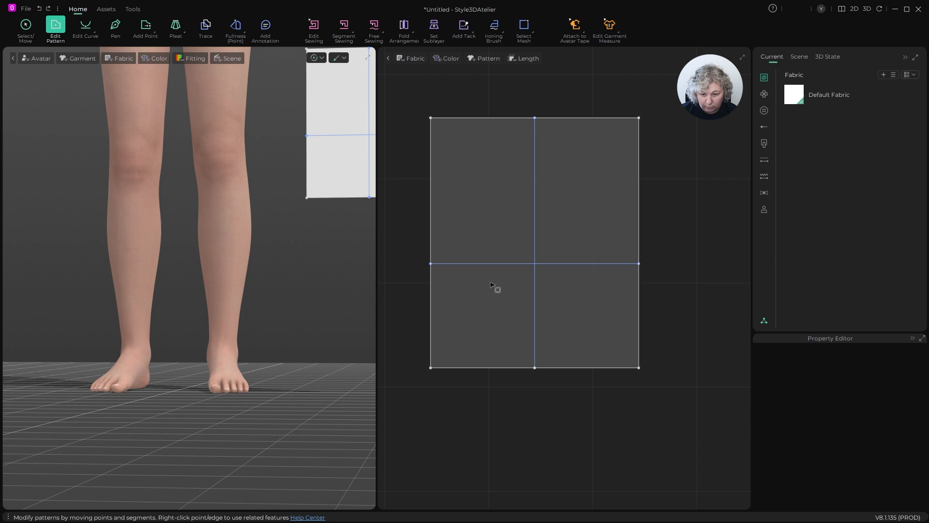
# - Shorten the horizontal internal line by moving its left end to just right of the vertical internal line
pyautogui.click(431, 265)
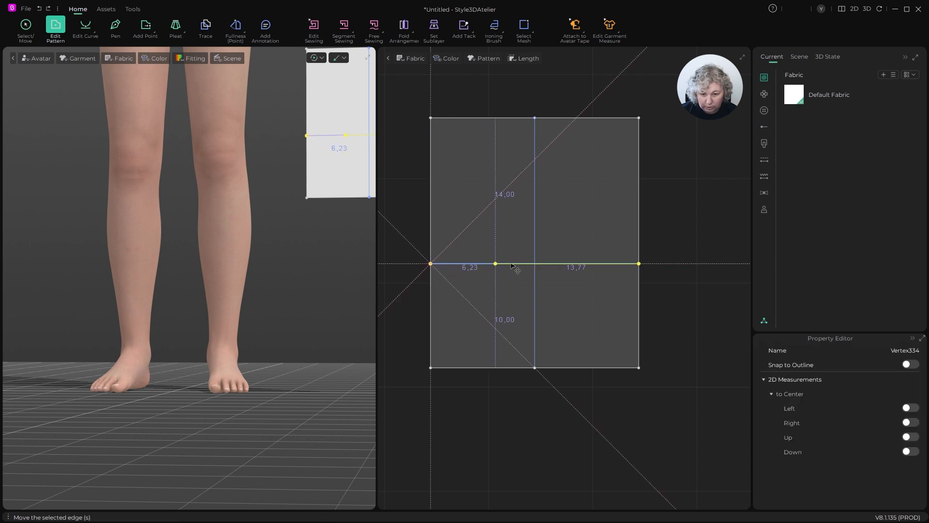
pyautogui.moveTo(538, 265)
pyautogui.mouseDown()
pyautogui.moveTo(525, 265)
pyautogui.moveTo(544, 265)
pyautogui.mouseUp()
pyautogui.click(544, 243)
# - Extend the left end of the horizontal internal line to the nearest internal line
pyautogui.scroll(3, 548, 262)
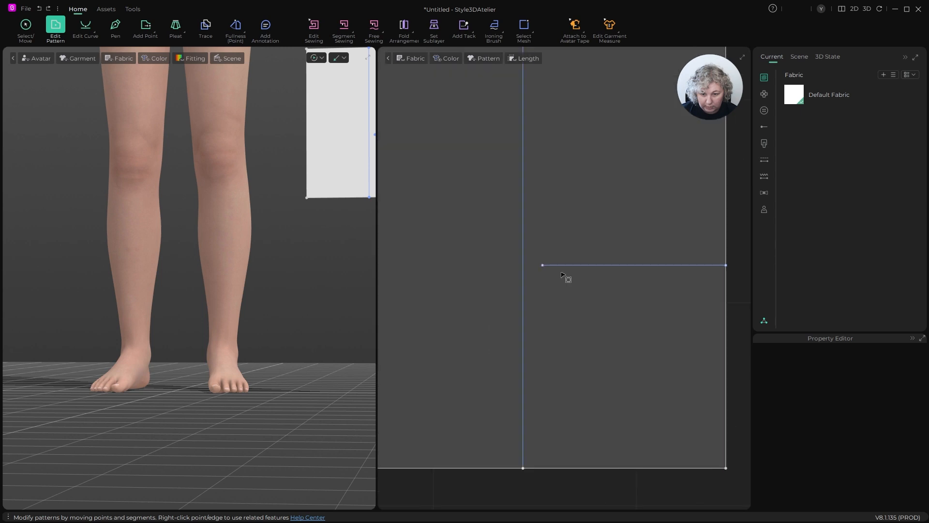
pyautogui.click(543, 265)
pyautogui.rightClick(543, 265)
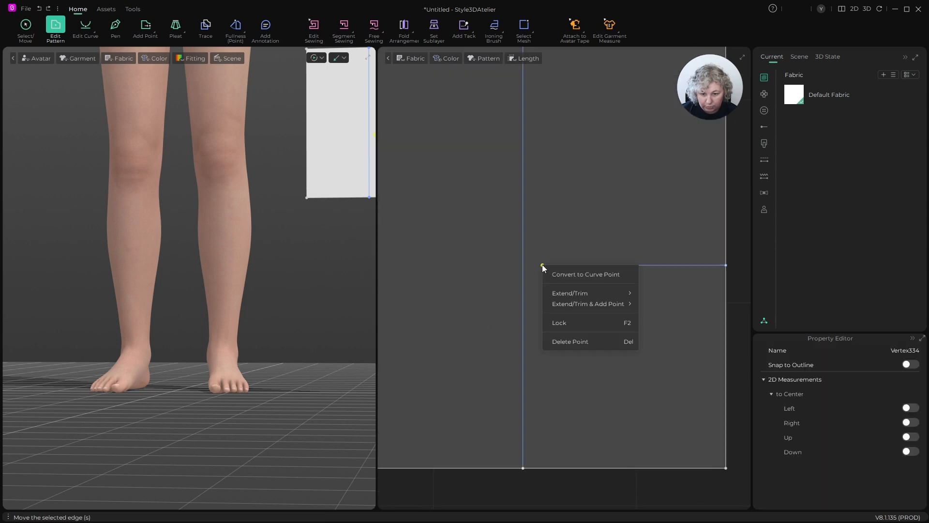
pyautogui.moveTo(556, 296)
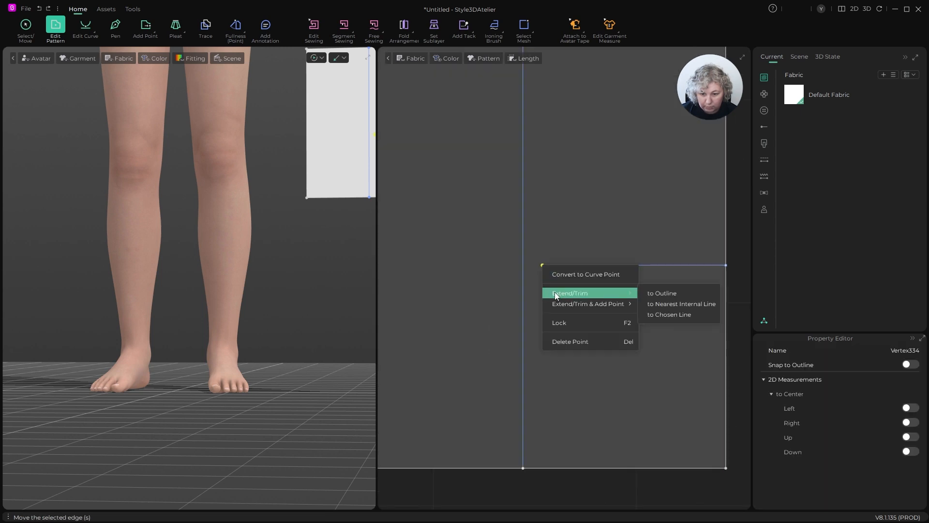
pyautogui.click(685, 304)
pyautogui.scroll(-3, 533, 245)
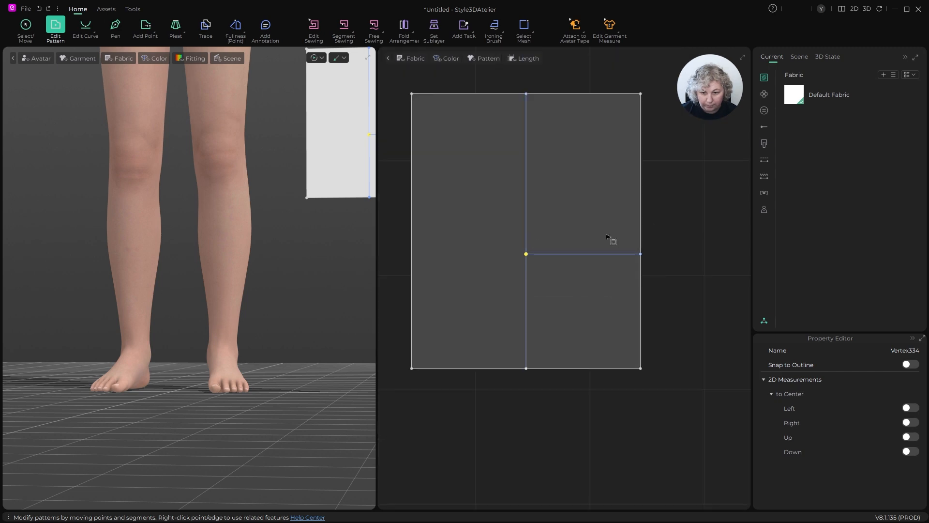
pyautogui.click(666, 220)
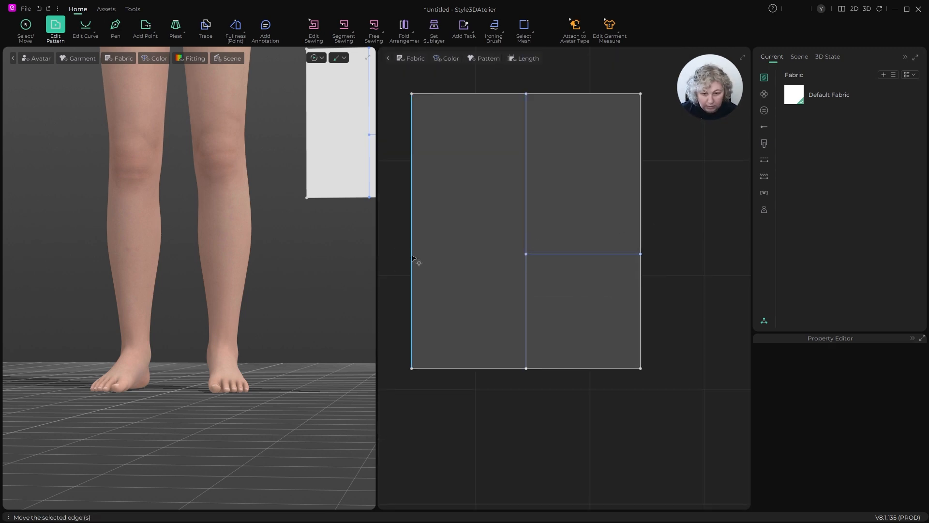
# - Add a point on the rectangle's left edge, splitting it into 10 cm below and 14 cm above
pyautogui.press('x')
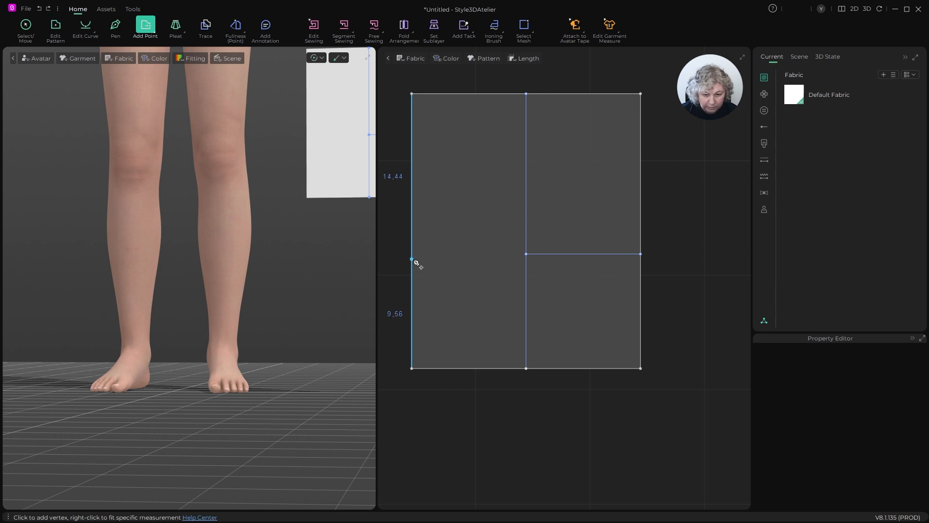
pyautogui.rightClick(412, 256)
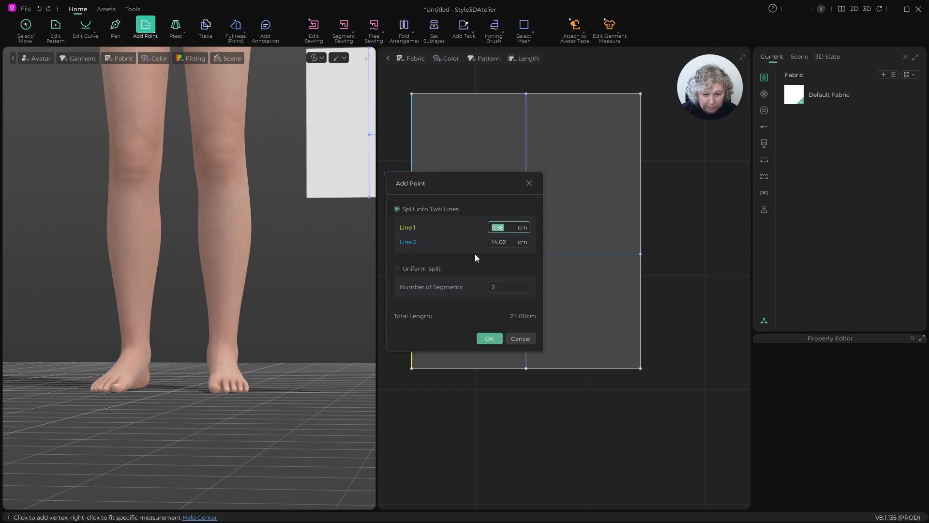
pyautogui.click(512, 241)
pyautogui.write('14')
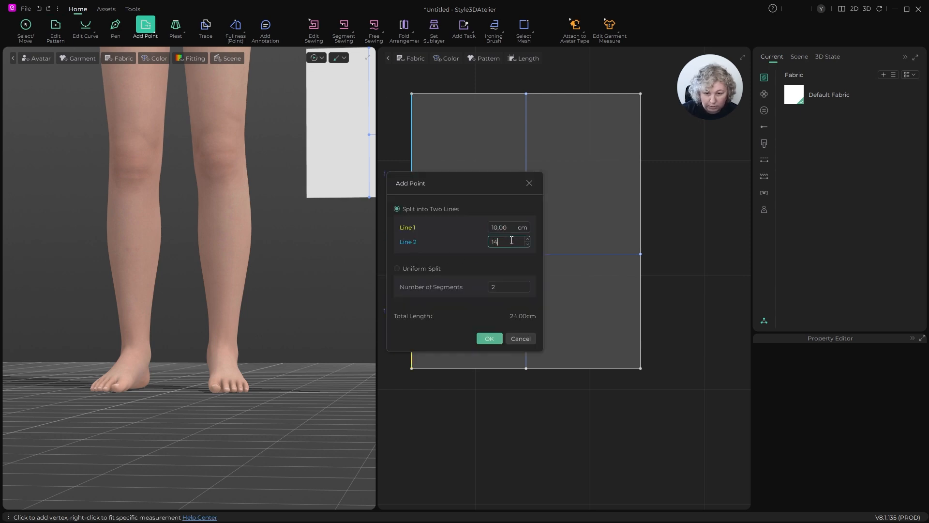
pyautogui.click(498, 338)
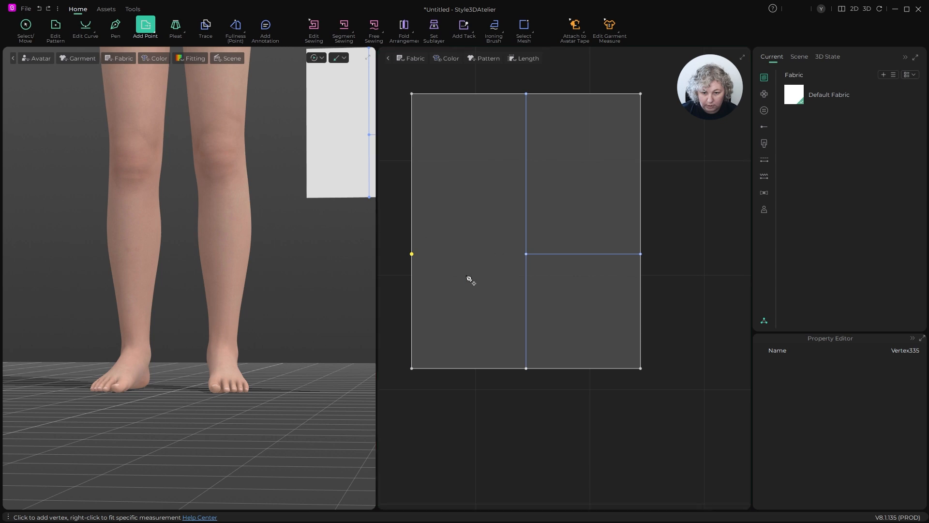
# - Add a point on the rectangle's right edge where the horizontal internal line meets it
pyautogui.press('z')
pyautogui.scroll(-2, 541, 280)
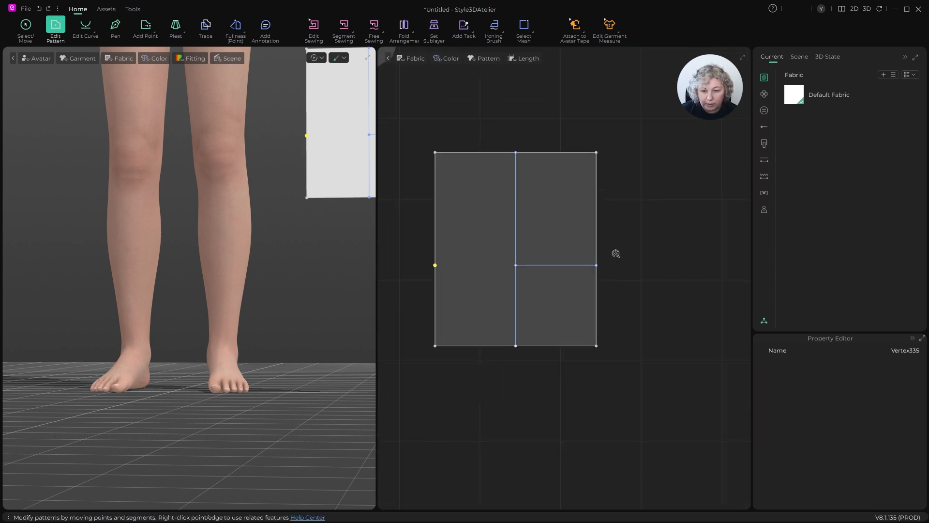
pyautogui.scroll(3, 617, 253)
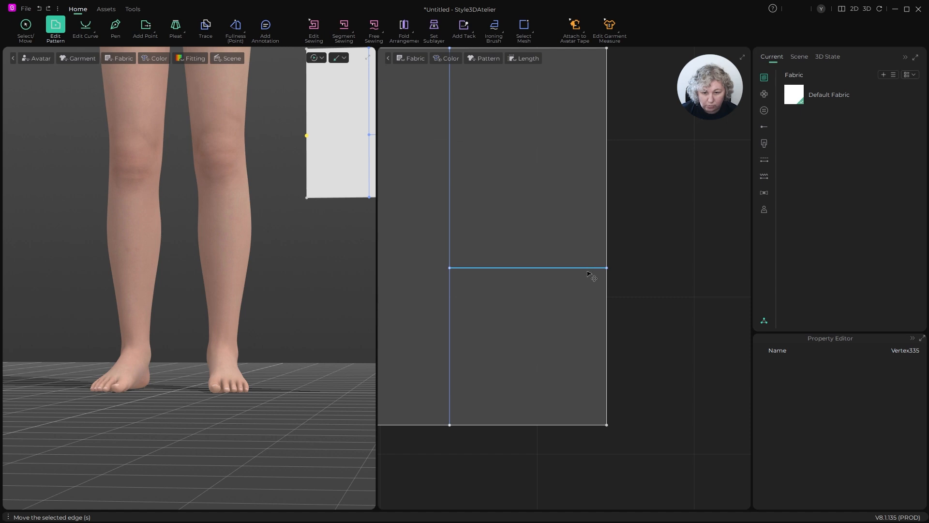
pyautogui.scroll(-3, 592, 276)
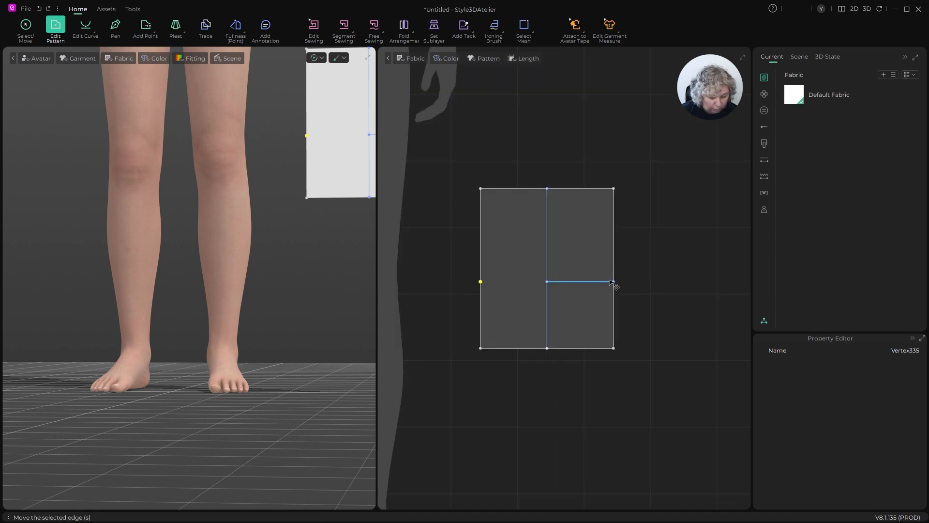
pyautogui.press('x')
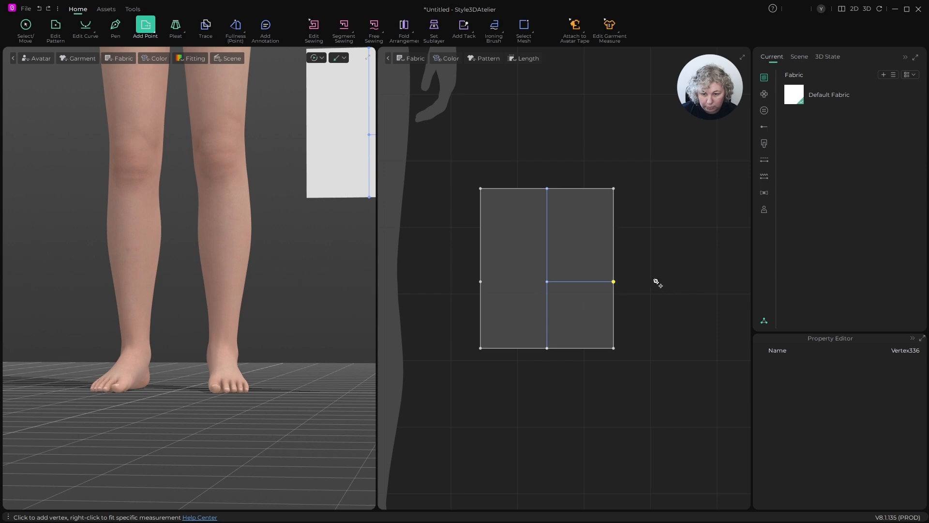
pyautogui.press('z')
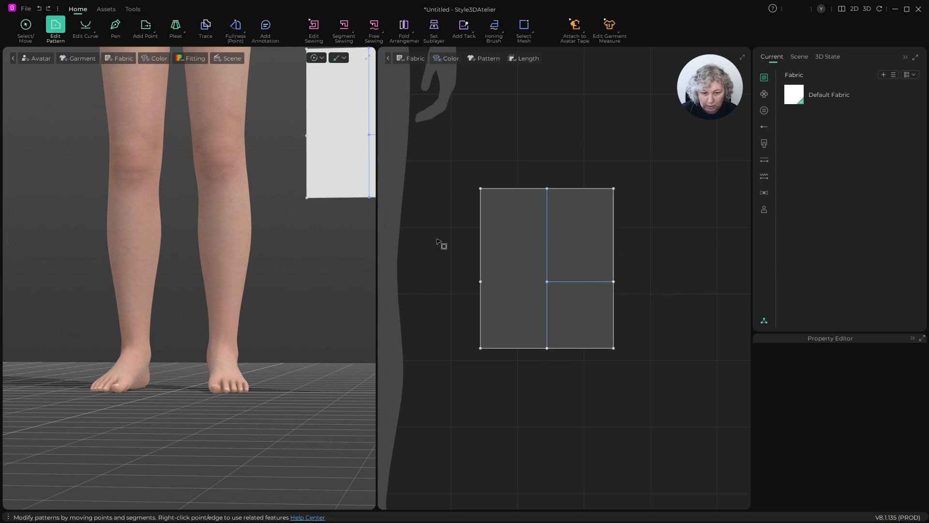
# - Show the avatar's arrangement points and wrap the pattern piece around the left lower leg from the outer ankle point
pyautogui.press('q')
pyautogui.click(280, 174)
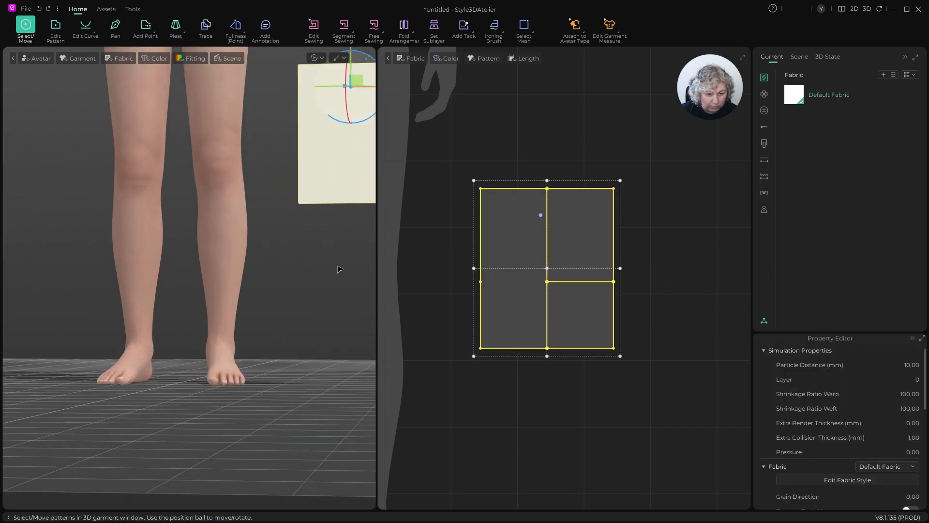
pyautogui.moveTo(340, 270); pyautogui.dragTo(164, 269, button='right')
pyautogui.click(171, 266)
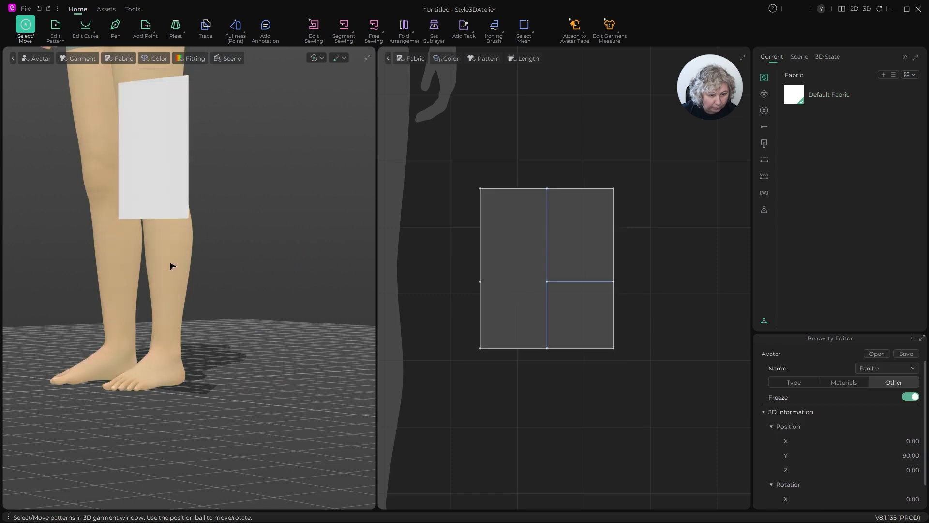
pyautogui.hotkey('shift', 'f')
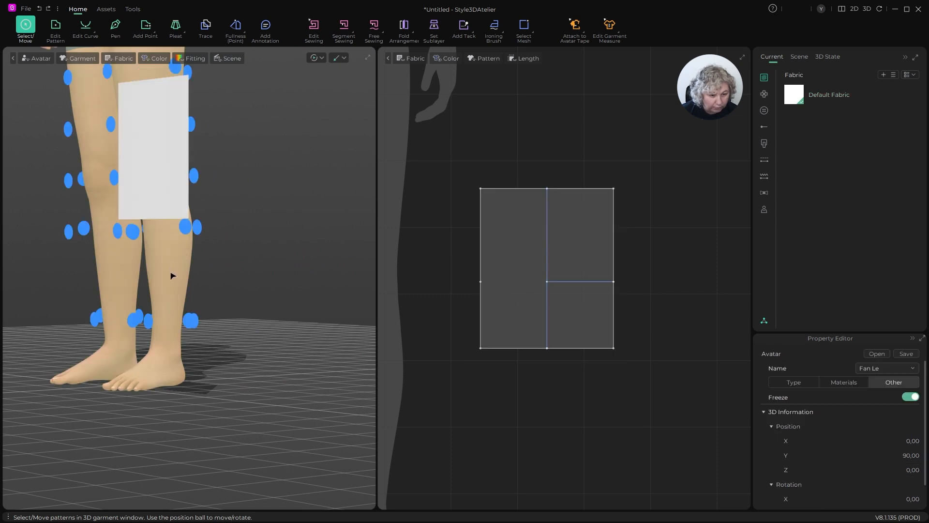
pyautogui.click(190, 320)
pyautogui.click(155, 174)
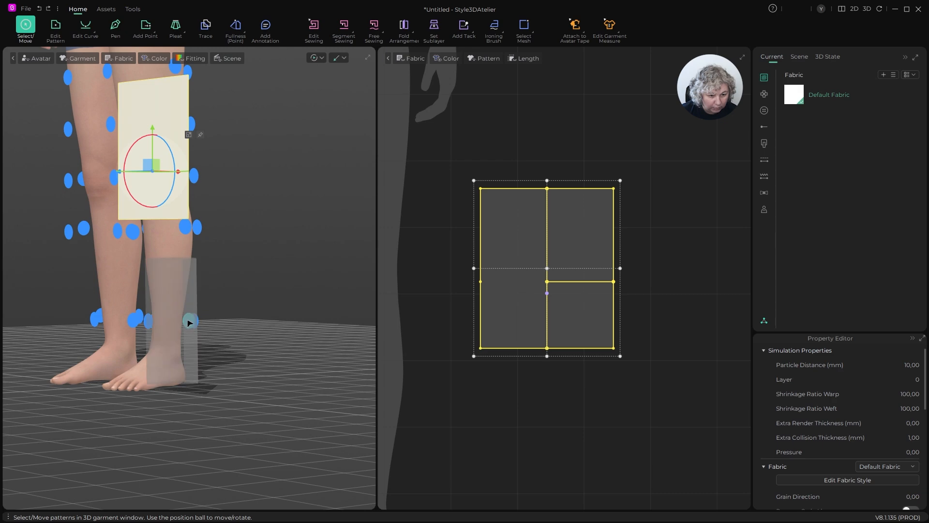
pyautogui.click(189, 320)
# - Sew the upper 14 cm segment of the piece's left edge to the matching segment of its right edge
pyautogui.moveTo(190, 320); pyautogui.dragTo(74, 349, button='right')
pyautogui.scroll(3, 571, 239)
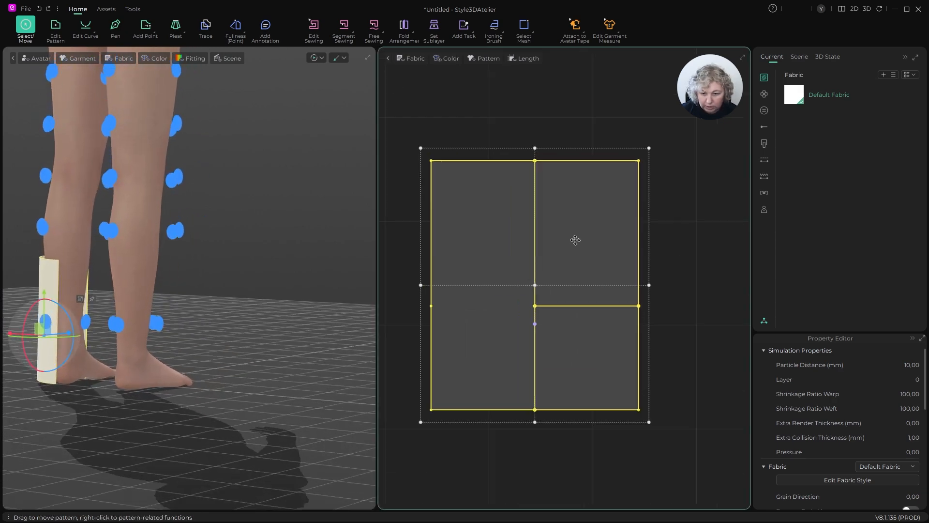
pyautogui.press('z')
pyautogui.press('n')
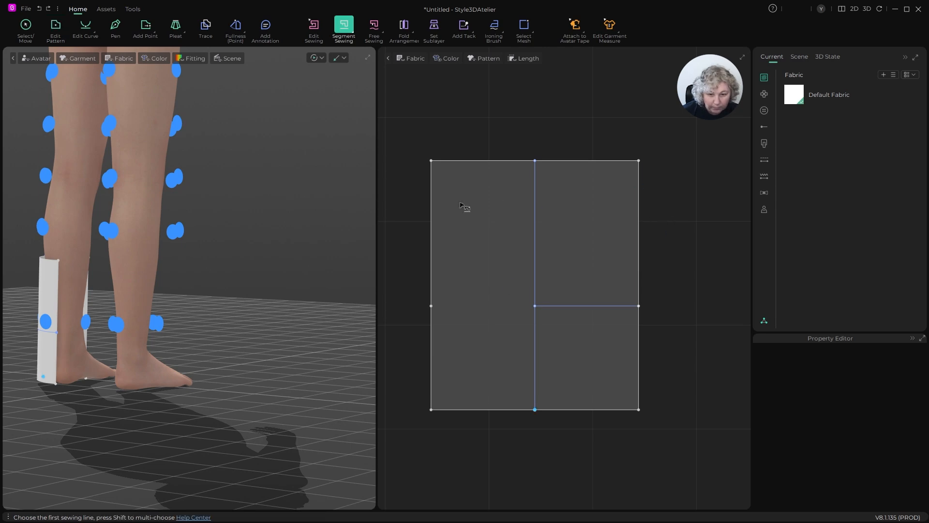
pyautogui.click(433, 180)
pyautogui.click(640, 182)
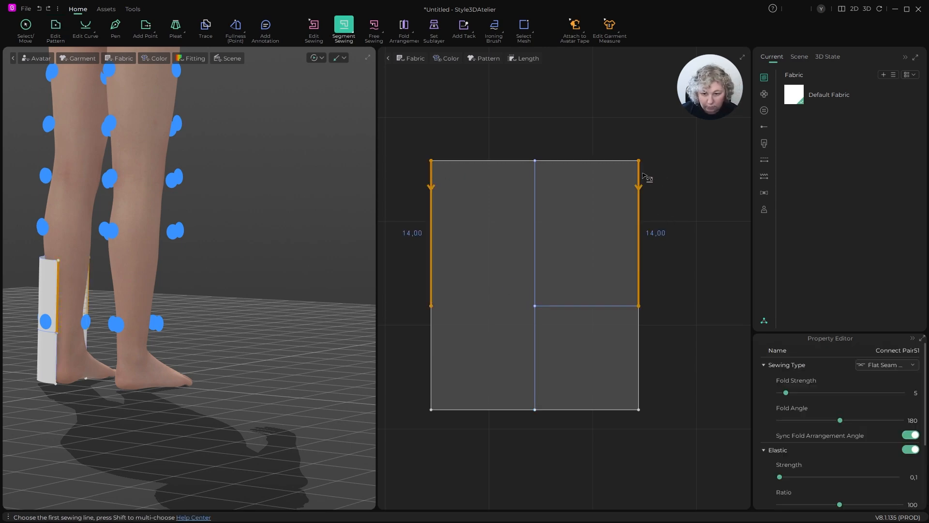
# - Cut the pattern piece open along the horizontal internal line without sewing the cut
pyautogui.scroll(-3, 157, 317)
pyautogui.moveTo(158, 317); pyautogui.dragTo(155, 339, button='right')
pyautogui.scroll(2, 326, 316)
pyautogui.scroll(3, 253, 345)
pyautogui.scroll(2, 253, 345)
pyautogui.press('z')
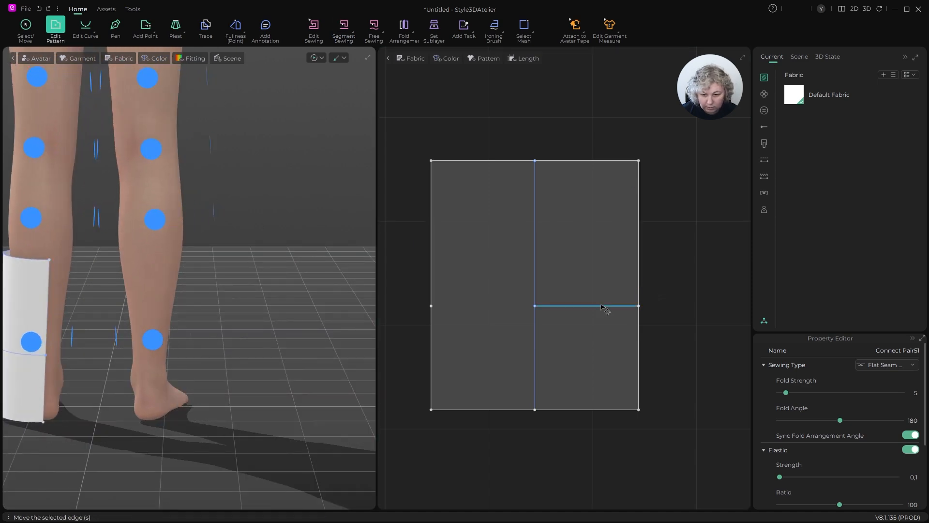
pyautogui.click(603, 307)
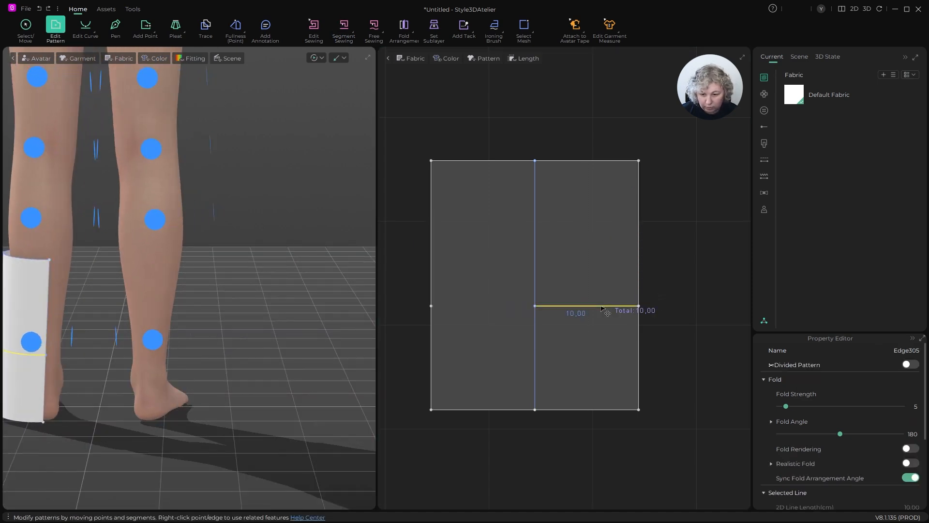
pyautogui.rightClick(603, 307)
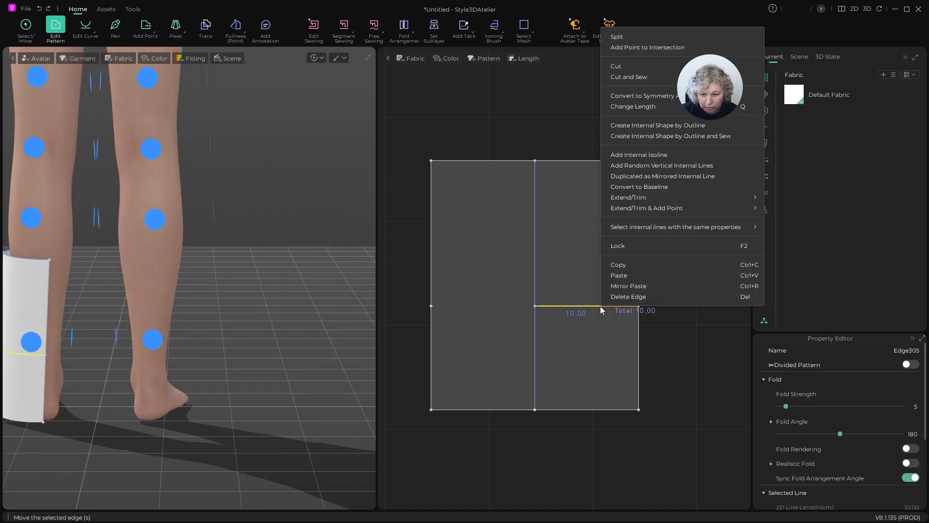
pyautogui.click(640, 67)
# - Set the length of the right edge segment above the cut to 14 cm, changing it from its start
pyautogui.scroll(5, 600, 314)
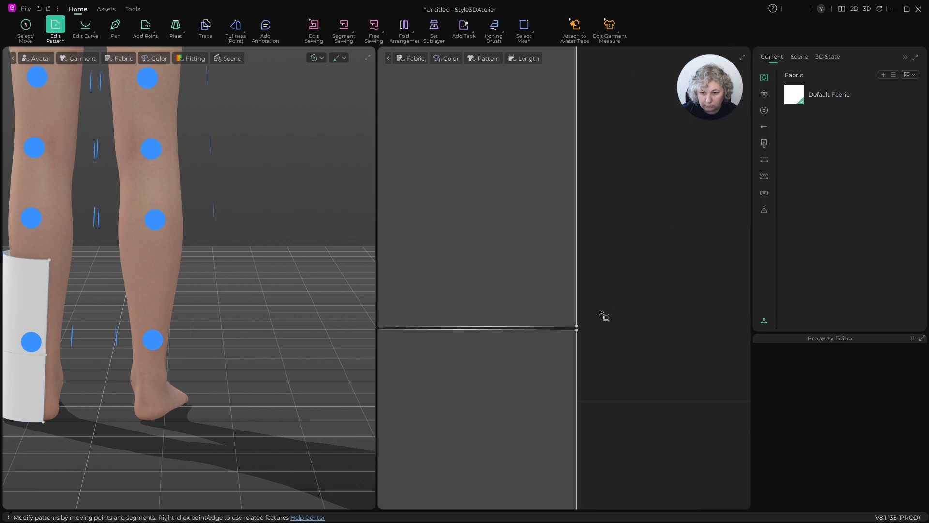
pyautogui.click(581, 263)
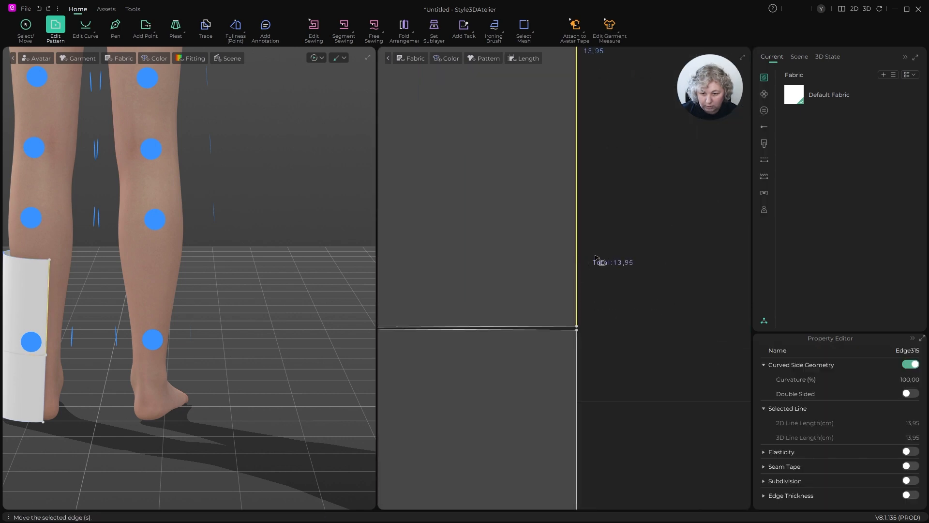
pyautogui.click(622, 247)
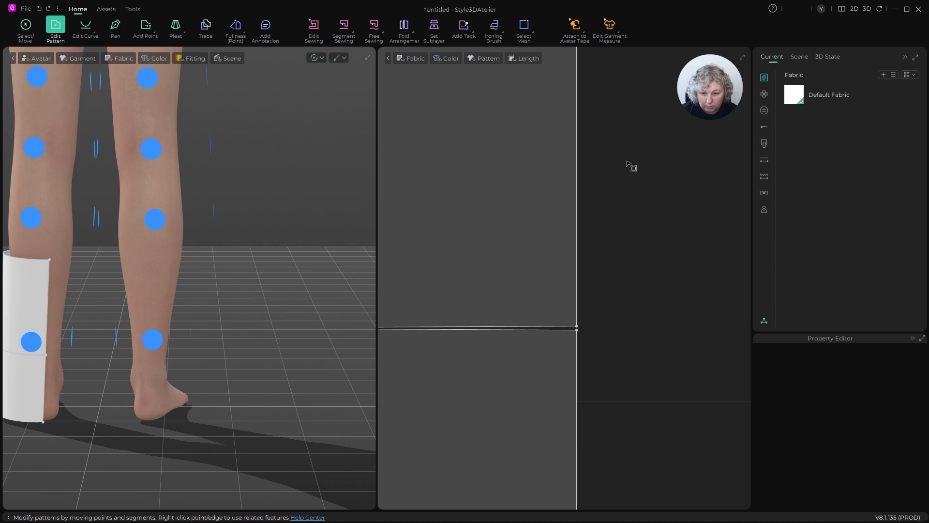
pyautogui.moveTo(628, 162); pyautogui.dragTo(555, 195)
pyautogui.hotkey('ctrl', 'h')
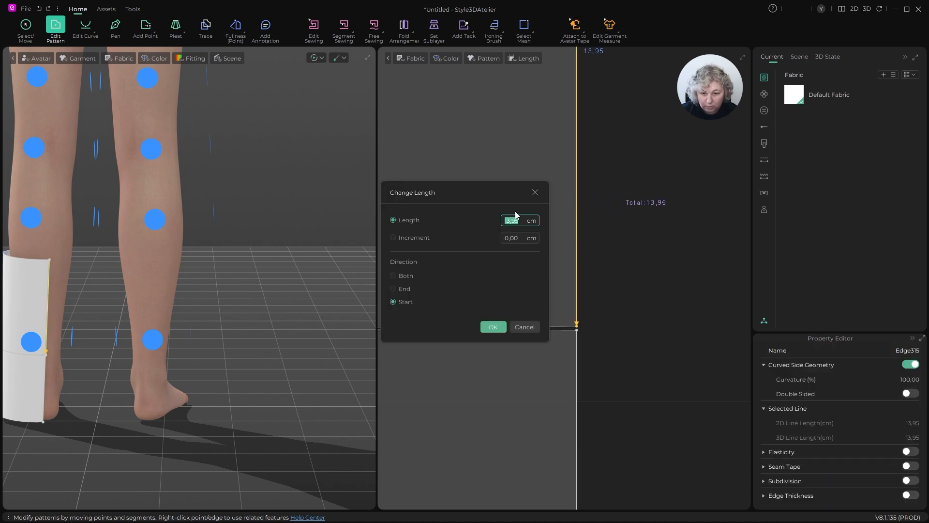
pyautogui.write('14')
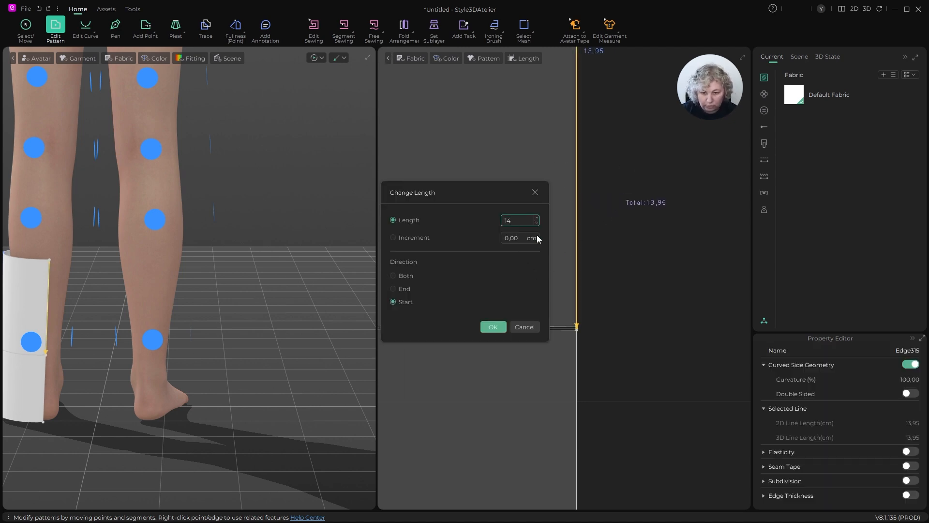
pyautogui.click(494, 327)
pyautogui.click(653, 282)
# - Check the seam between the upper left and right edge segments in the pattern and around the leg
pyautogui.scroll(-5, 648, 276)
pyautogui.scroll(1, 640, 221)
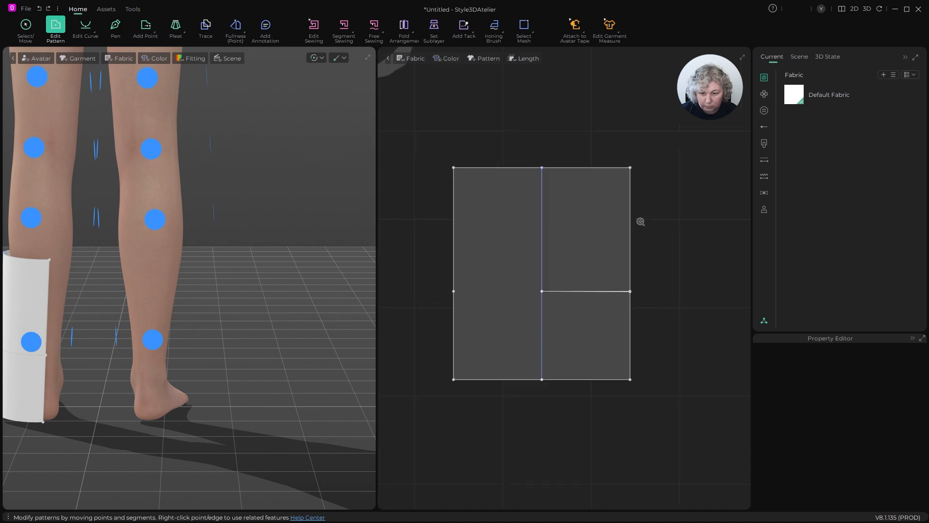
pyautogui.press('n')
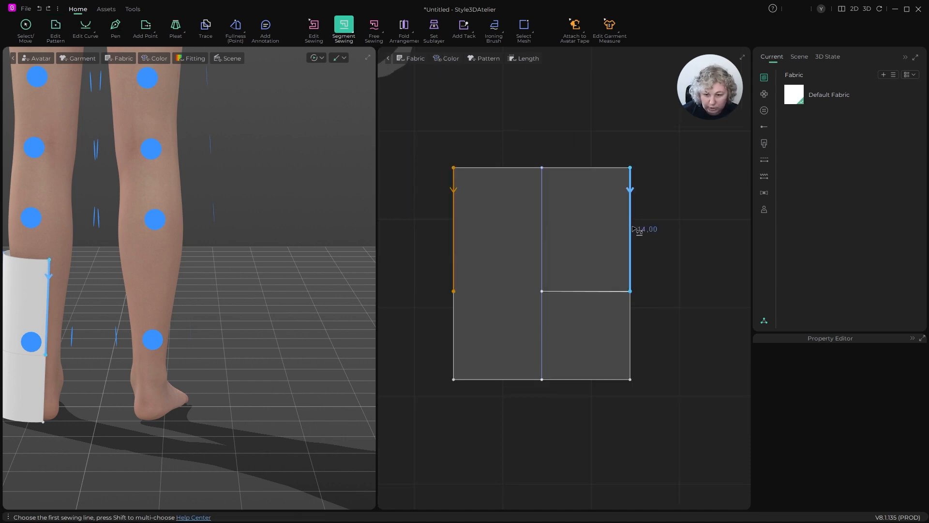
pyautogui.click(630, 229)
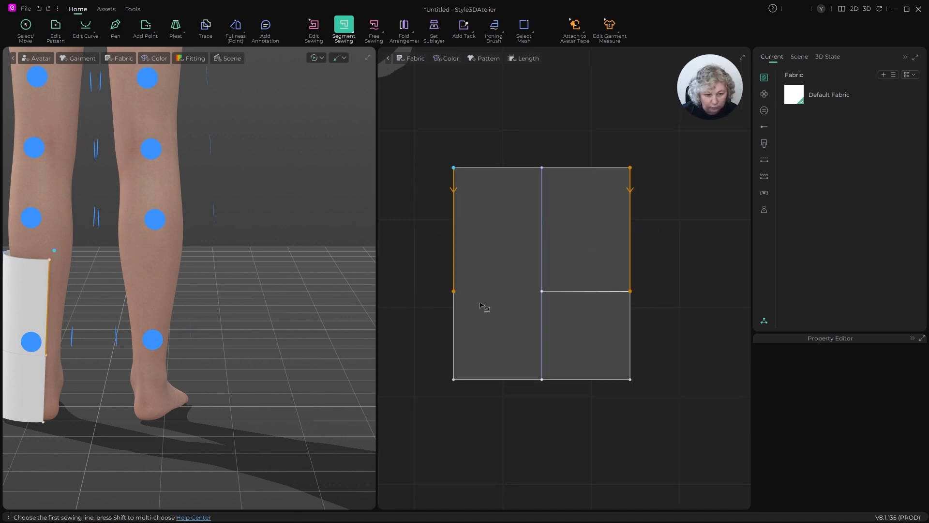
pyautogui.scroll(-3, 612, 291)
pyautogui.scroll(-1, 216, 313)
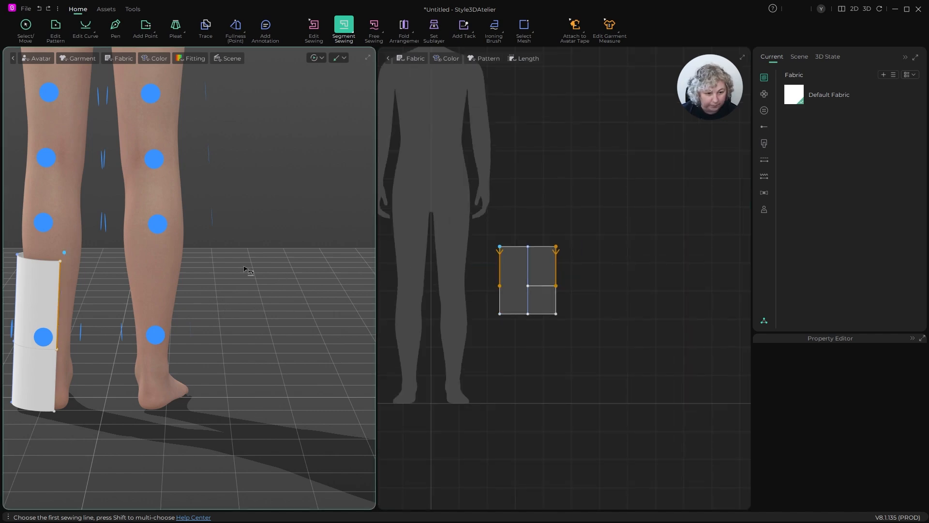
pyautogui.moveTo(248, 269); pyautogui.dragTo(459, 266, button='right')
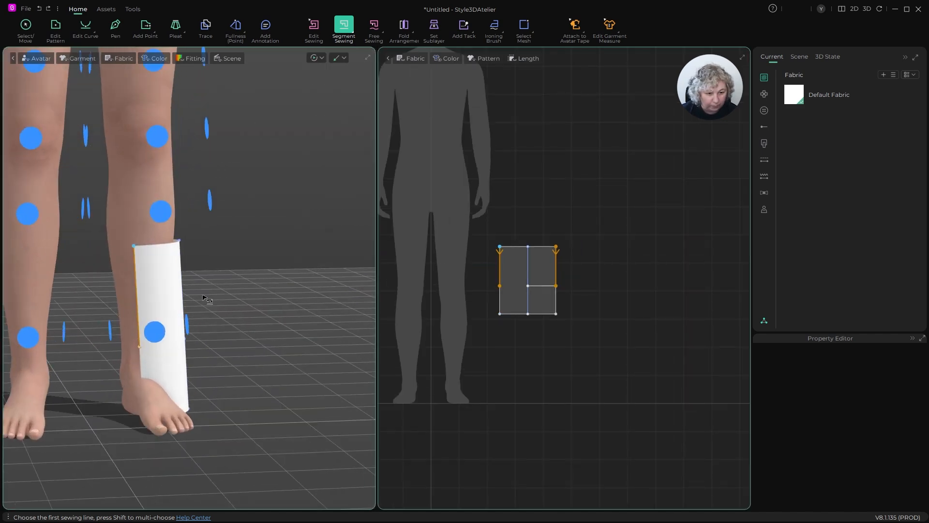
# - Assign the Cow Leather preset from the Trims group to the default fabric
pyautogui.click(832, 95)
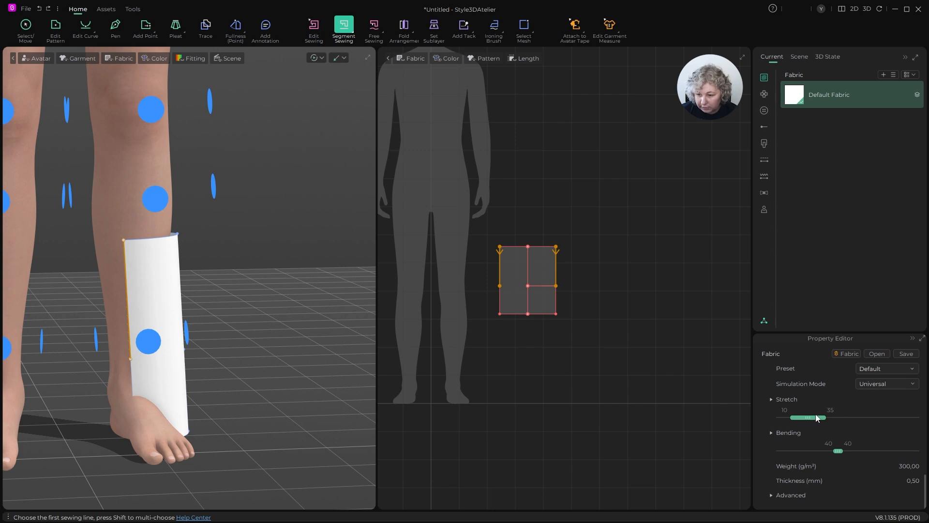
pyautogui.click(885, 370)
pyautogui.moveTo(877, 511)
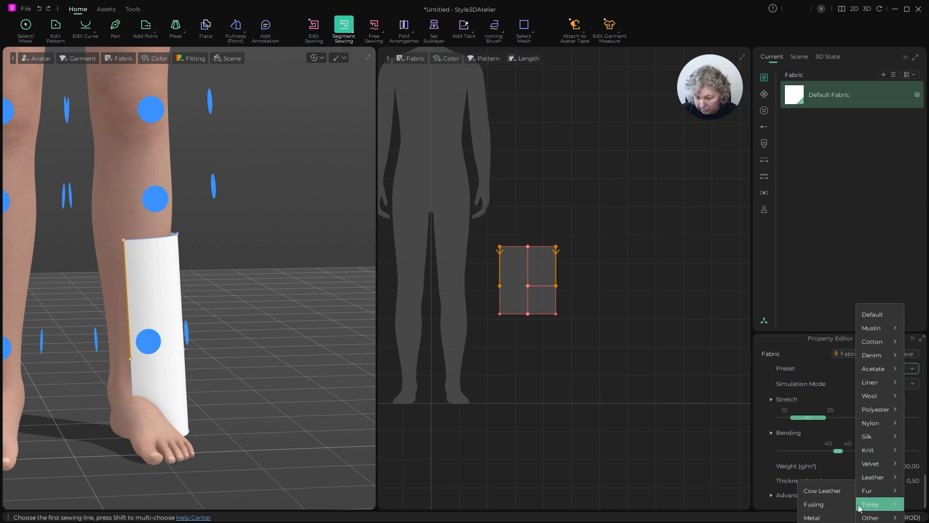
pyautogui.click(846, 495)
# - Hide the arrangement points, simulate the piece on the lower leg and inspect the drape around the foot
pyautogui.scroll(4, 367, 387)
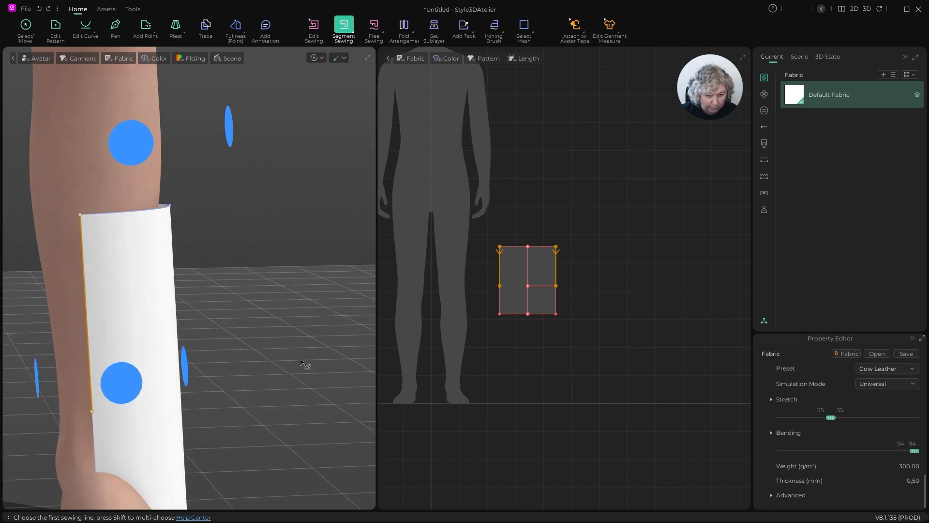
pyautogui.moveTo(305, 365); pyautogui.dragTo(292, 368, button='right')
pyautogui.moveTo(292, 368); pyautogui.dragTo(334, 288, button='middle')
pyautogui.scroll(-4, 277, 280)
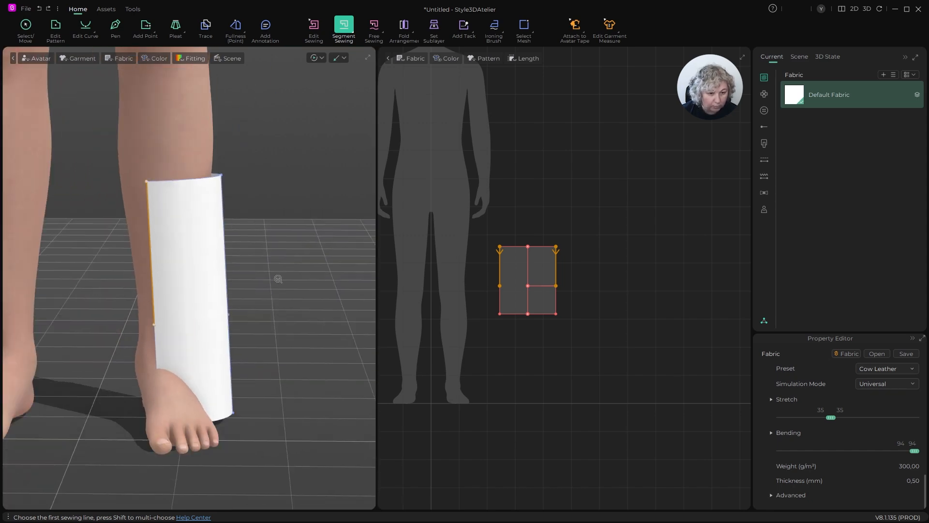
pyautogui.press('space')
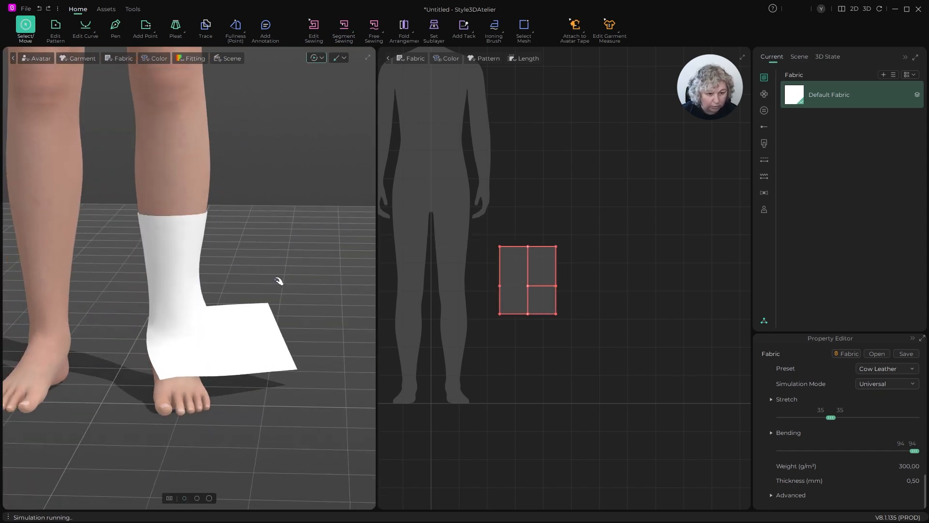
pyautogui.moveTo(244, 350); pyautogui.dragTo(118, 349, button='right')
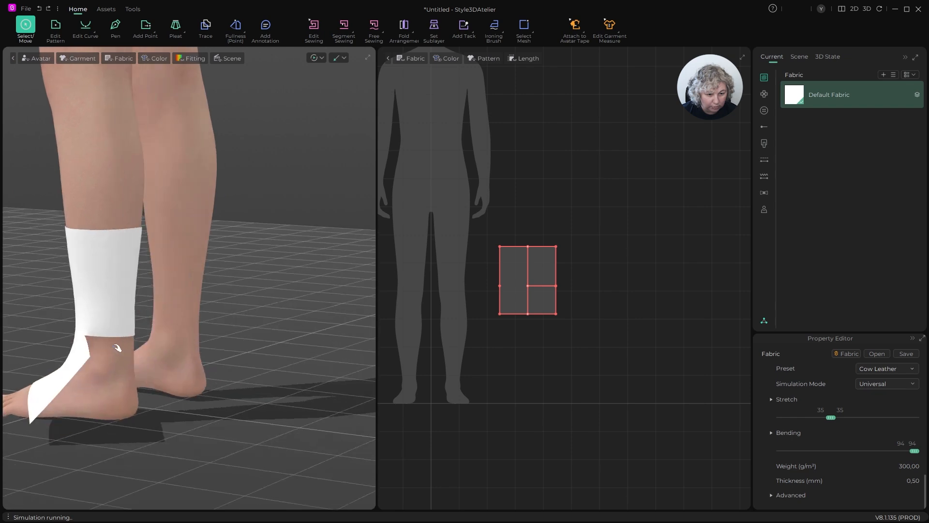
# - Stop the simulation, lower the piece along the leg toward the ankle and simulate it again
pyautogui.press('space')
pyautogui.press('q')
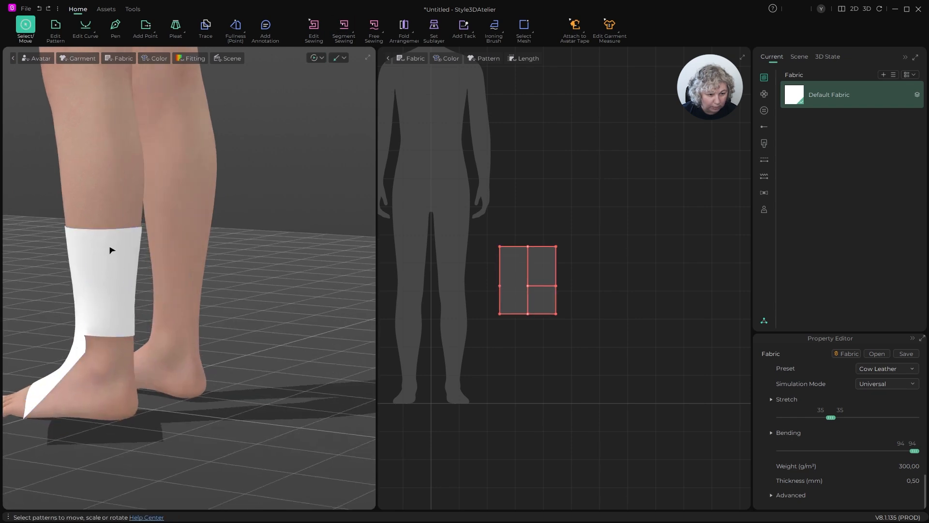
pyautogui.click(111, 246)
pyautogui.moveTo(104, 240); pyautogui.dragTo(106, 269)
pyautogui.press('space')
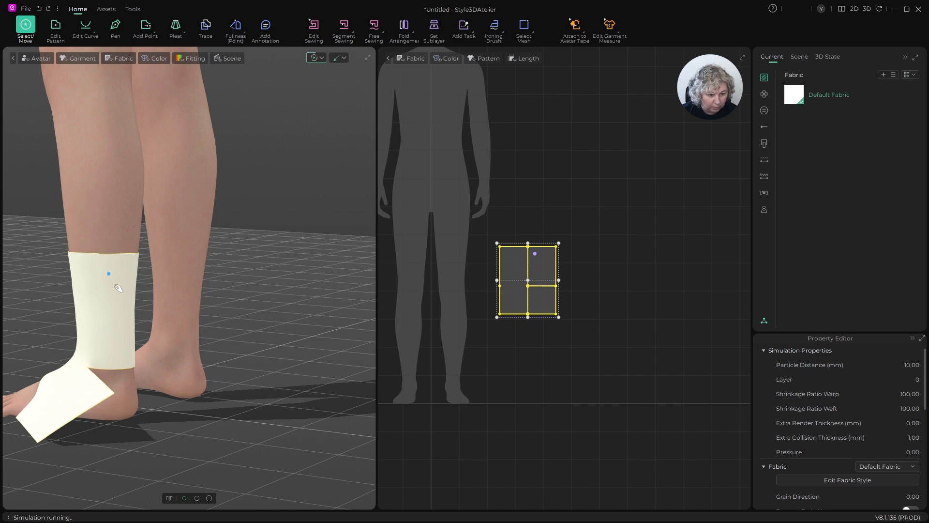
# - Check the drape from the inner side of the leg, simulate again and pull the fabric forward at the ankle end of the cut
pyautogui.press('space')
pyautogui.moveTo(119, 268); pyautogui.dragTo(315, 270, button='right')
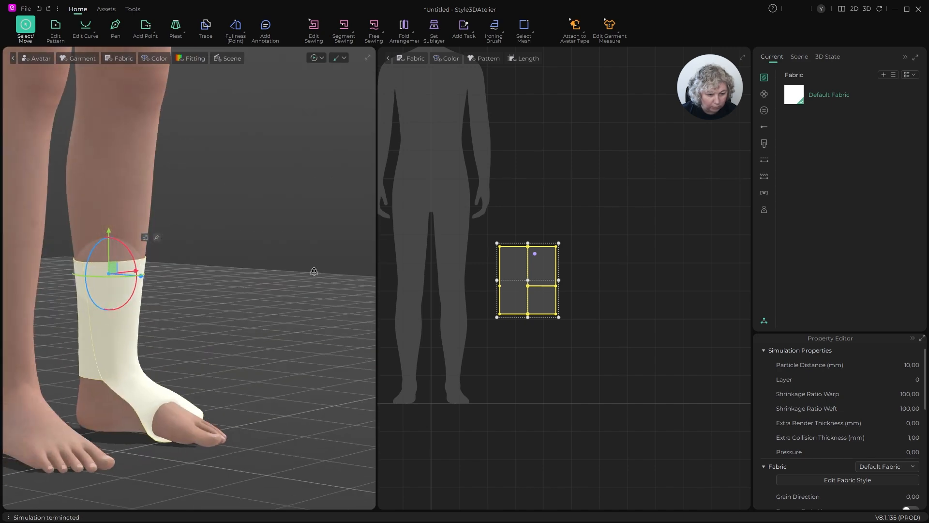
pyautogui.moveTo(232, 316); pyautogui.dragTo(121, 291, button='right')
pyautogui.press('space')
pyautogui.moveTo(109, 264); pyautogui.dragTo(145, 267)
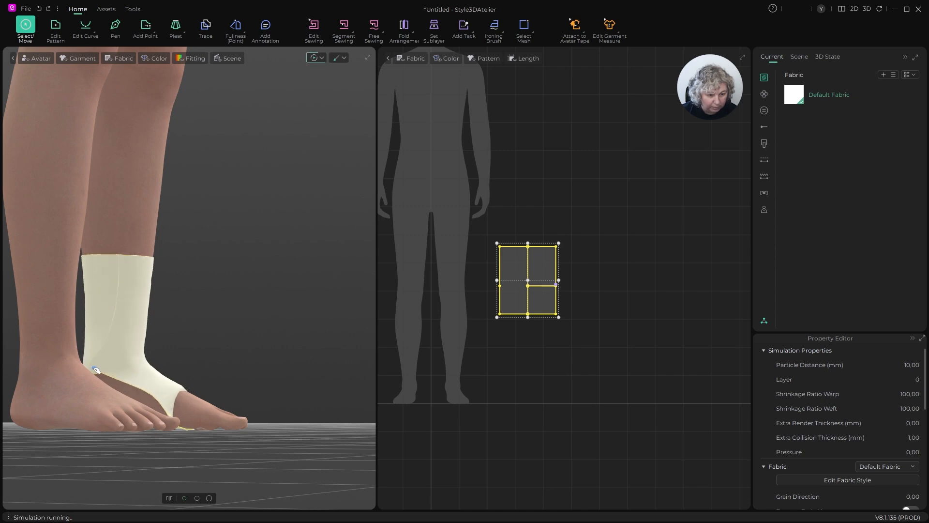
pyautogui.moveTo(96, 371); pyautogui.dragTo(146, 351)
pyautogui.moveTo(261, 319); pyautogui.dragTo(143, 354, button='right')
pyautogui.scroll(5, 562, 295)
# - Box-select the mesh of the section below the cut, shift it on the foot and simulate while pulling the fabric over the instep
pyautogui.click(527, 31)
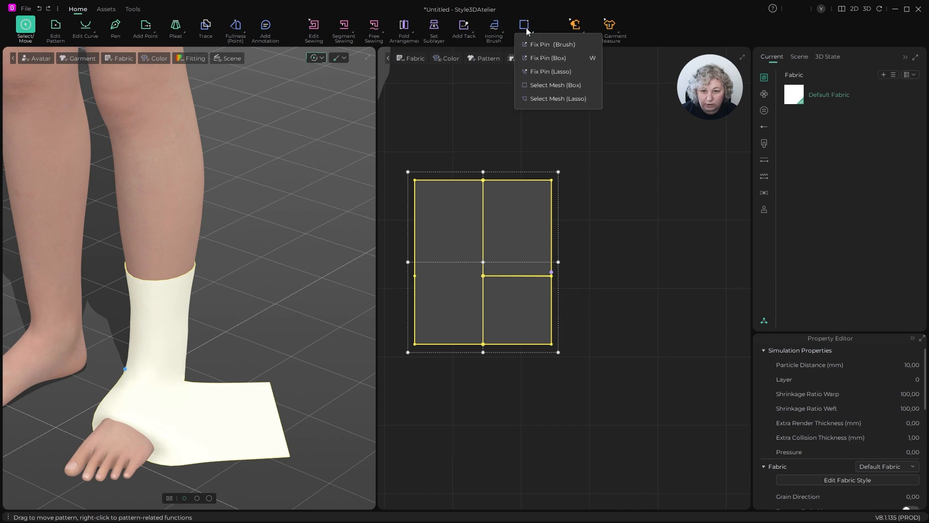
pyautogui.click(542, 85)
pyautogui.moveTo(409, 276); pyautogui.dragTo(554, 361)
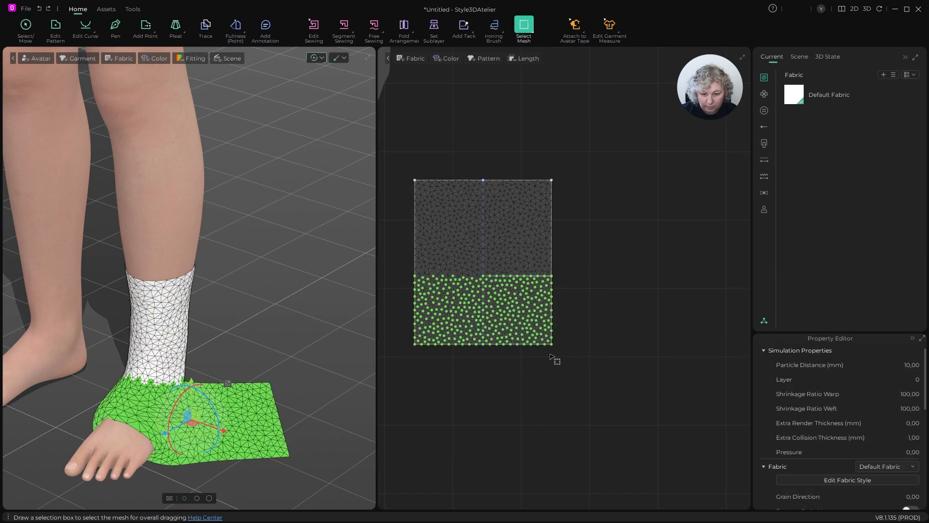
pyautogui.moveTo(222, 342); pyautogui.dragTo(343, 334, button='right')
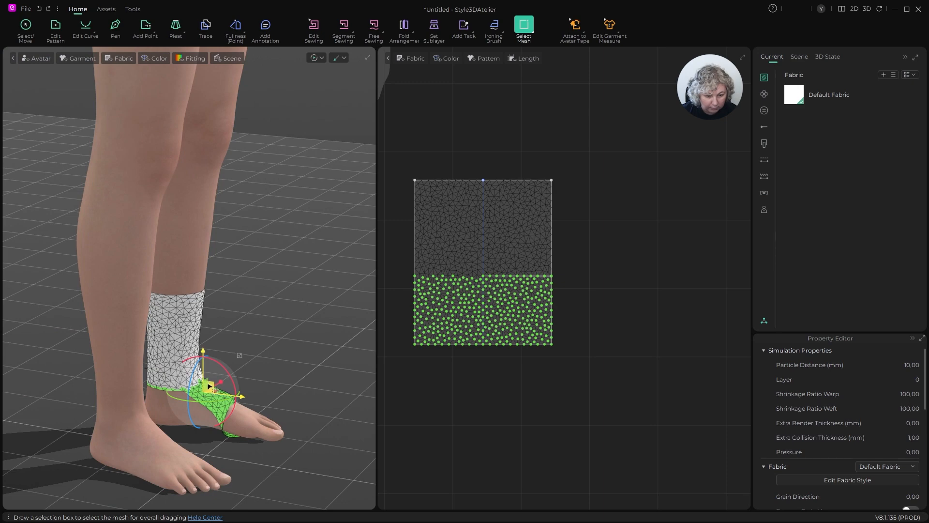
pyautogui.moveTo(209, 388); pyautogui.dragTo(243, 333)
pyautogui.press('space')
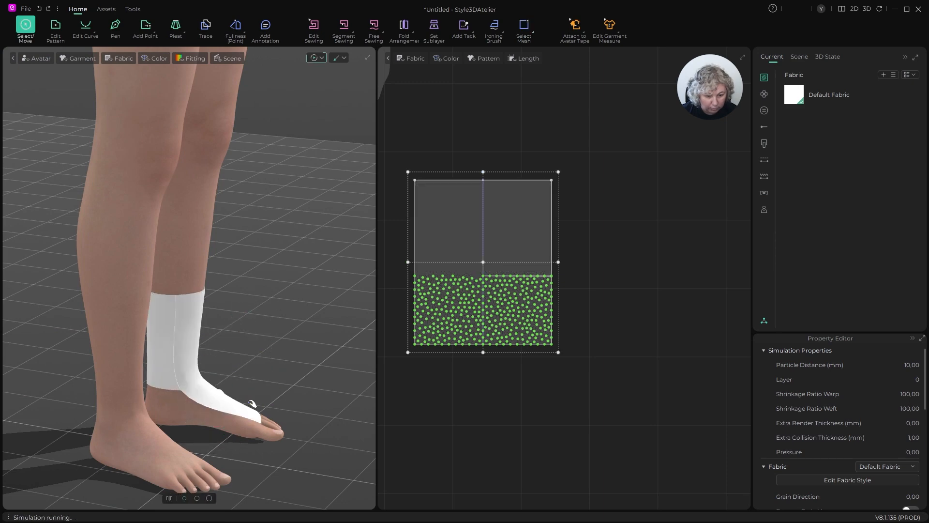
pyautogui.moveTo(252, 404); pyautogui.dragTo(279, 268, button='right')
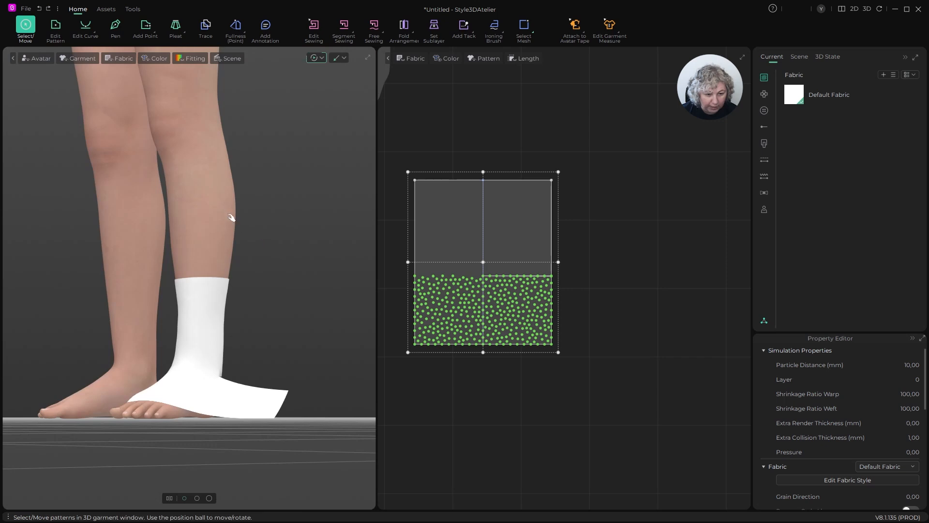
# - Stop the simulation and set the avatar's Y position to 100
pyautogui.press('space')
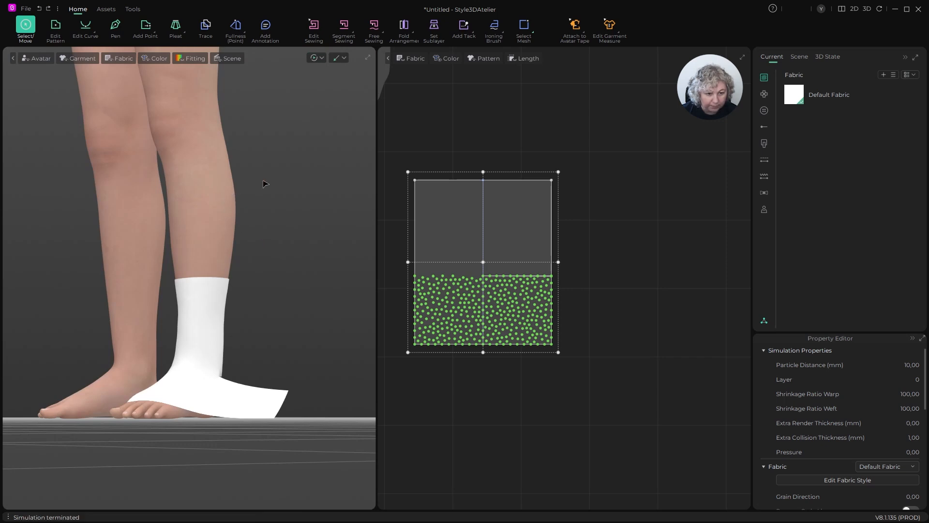
pyautogui.click(203, 183)
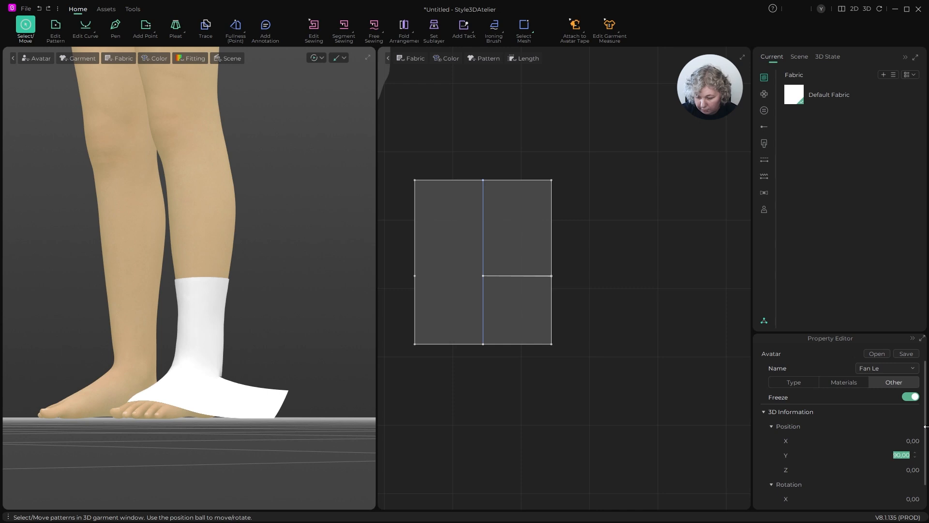
pyautogui.press('Return')
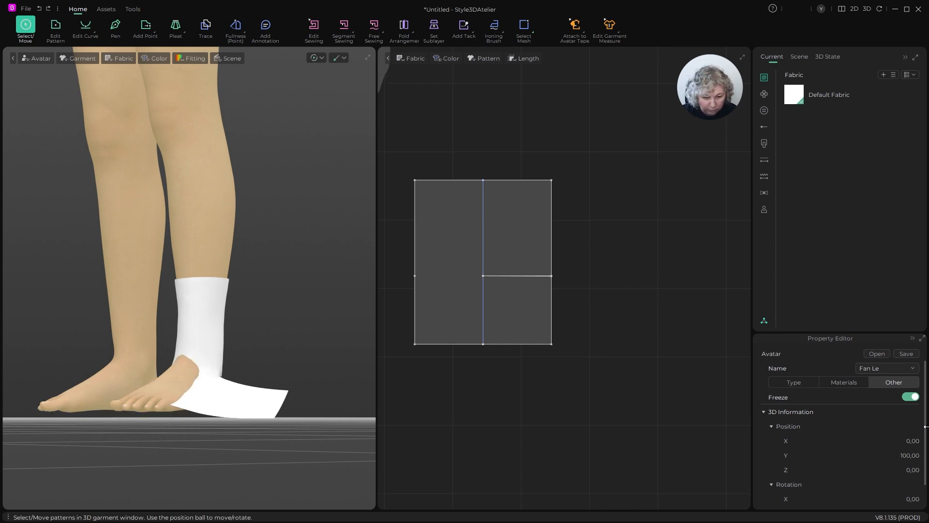
# - Raise the piece to match the avatar's height and run a brief simulation
pyautogui.click(220, 289)
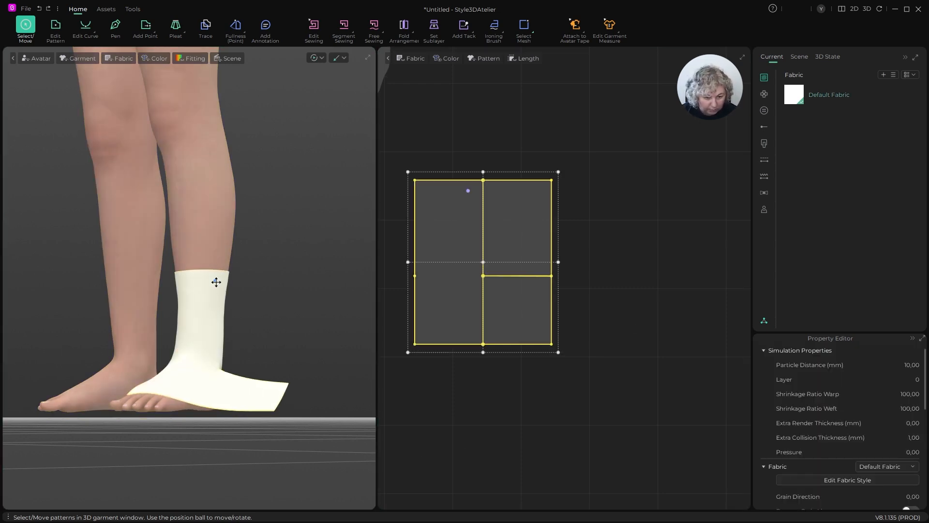
pyautogui.press('space')
pyautogui.press('space')
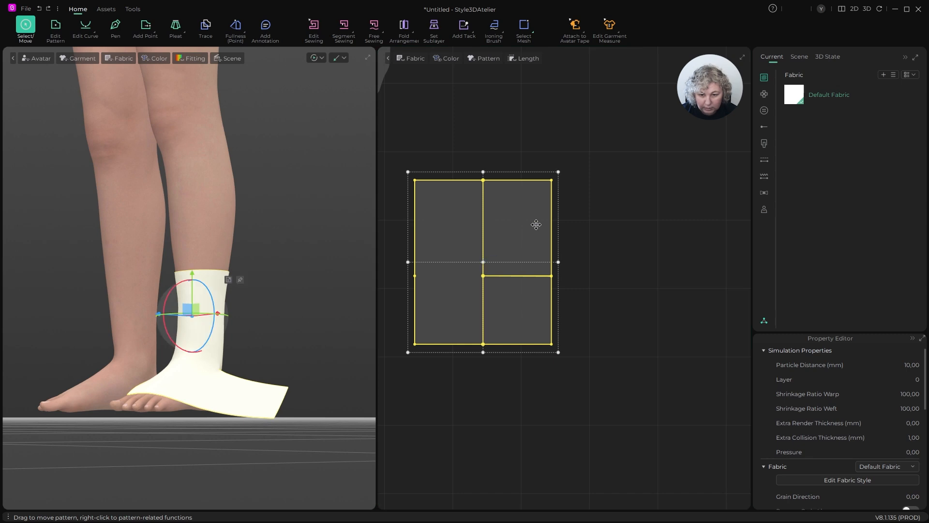
# - Show the mesh in the pattern view, compare the quad options and set the piece's mesh type to Quad
pyautogui.click(412, 58)
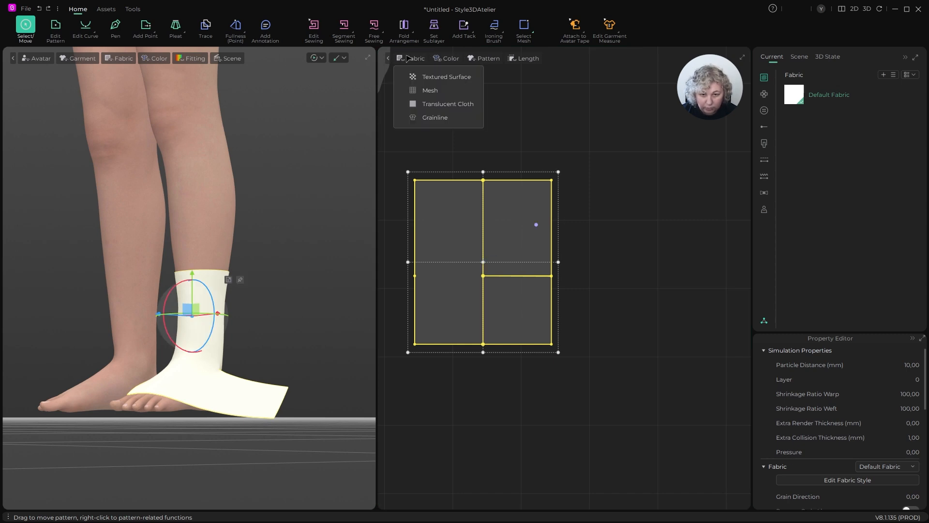
pyautogui.click(423, 92)
pyautogui.scroll(-10, 870, 443)
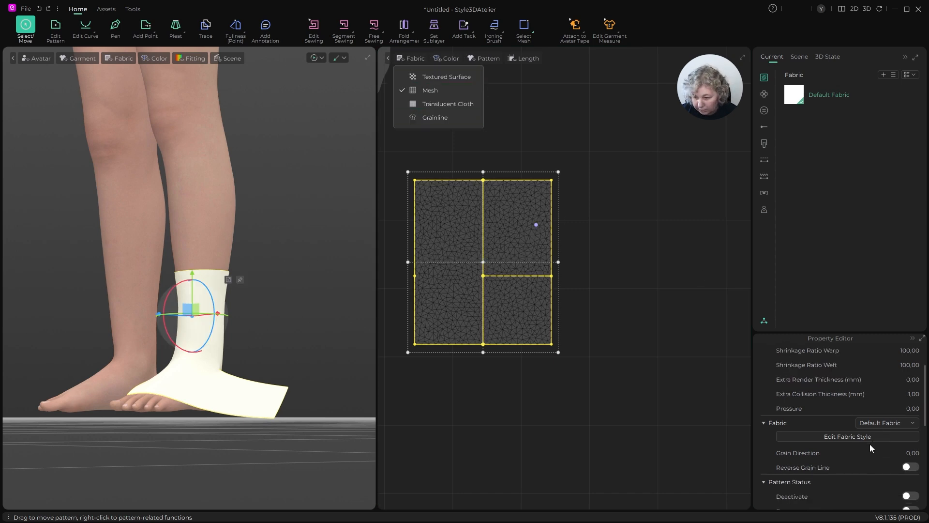
pyautogui.click(882, 454)
pyautogui.click(892, 451)
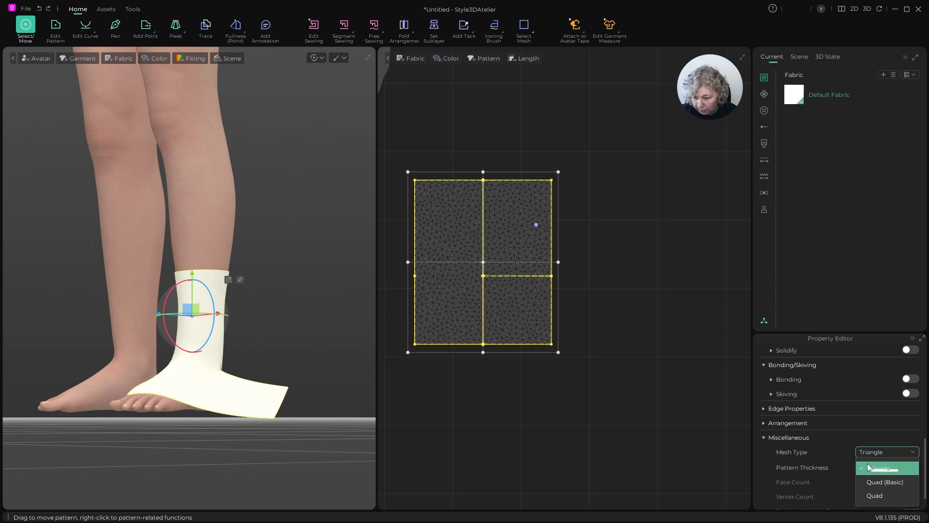
pyautogui.click(890, 495)
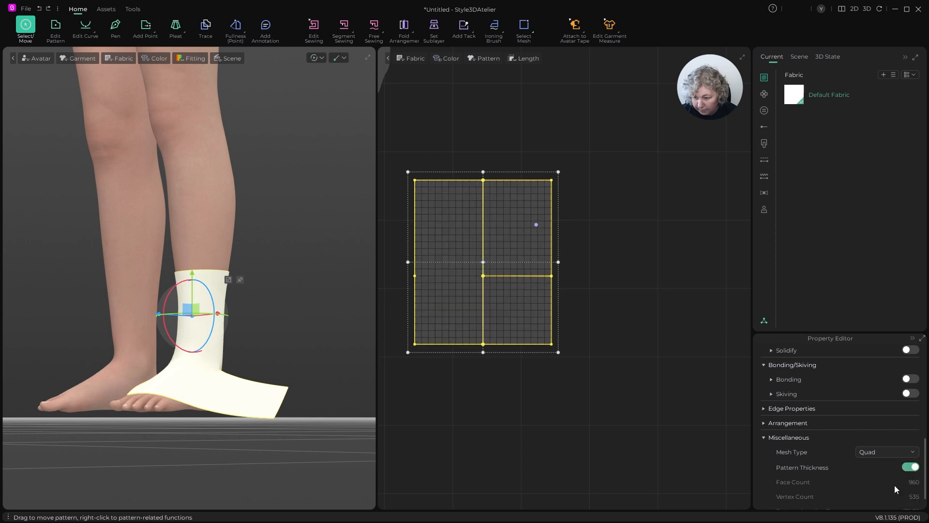
pyautogui.click(899, 453)
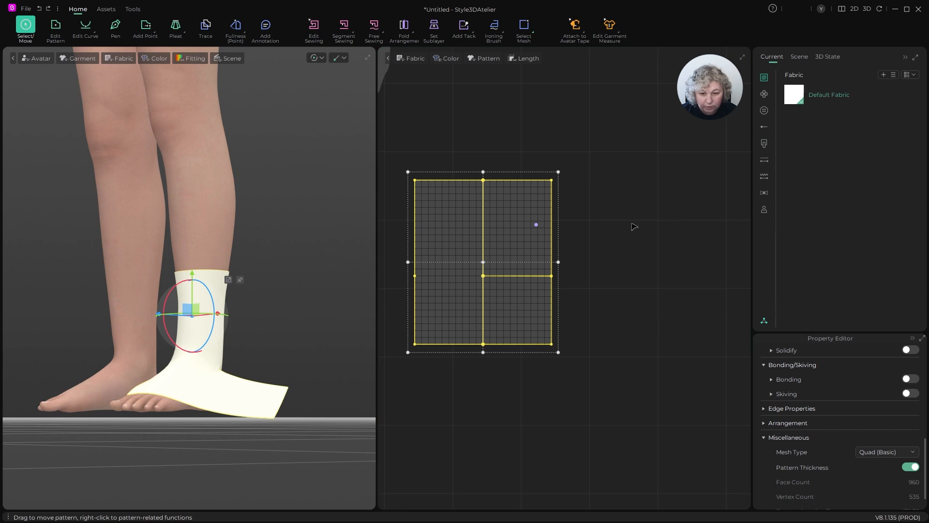
pyautogui.click(888, 455)
pyautogui.click(877, 493)
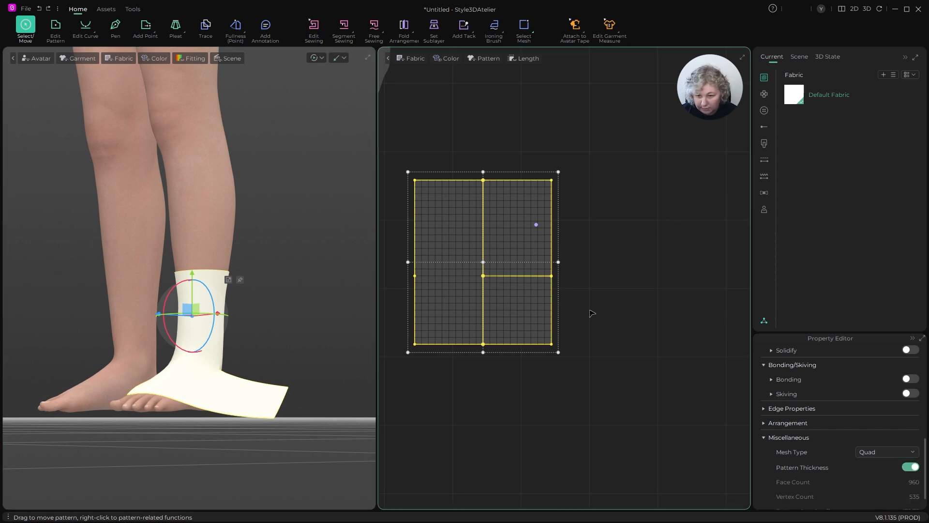
# - Simulate the piece while pulling the loose foot flap under the sole toward the inner side of the foot, and deselect the piece
pyautogui.moveTo(310, 290); pyautogui.dragTo(253, 317, button='right')
pyautogui.scroll(6, 266, 322)
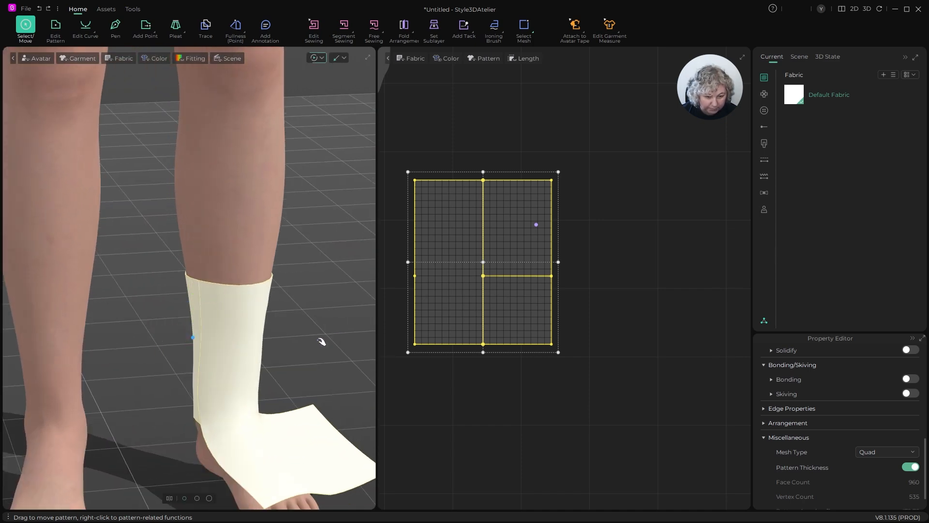
pyautogui.moveTo(322, 342); pyautogui.dragTo(307, 168, button='middle')
pyautogui.press('space')
pyautogui.moveTo(307, 168); pyautogui.dragTo(90, 153, button='right')
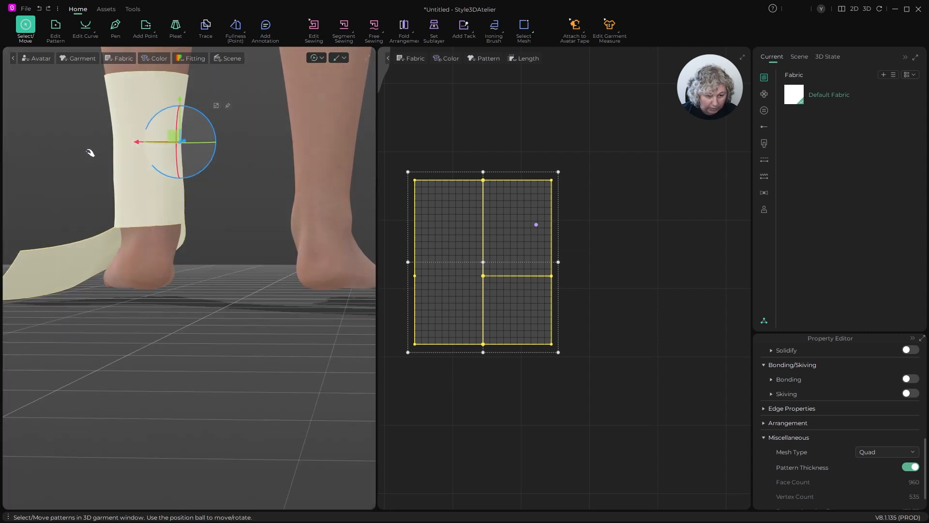
pyautogui.press('space')
pyautogui.moveTo(20, 293); pyautogui.dragTo(186, 293)
pyautogui.moveTo(185, 294); pyautogui.dragTo(110, 241, button='right')
pyautogui.moveTo(187, 300); pyautogui.dragTo(215, 272)
pyautogui.moveTo(215, 272); pyautogui.dragTo(513, 293, button='right')
pyautogui.click(687, 290)
# - Sew the right edge segment below the cut to the lower left edge segment
pyautogui.scroll(1, 502, 311)
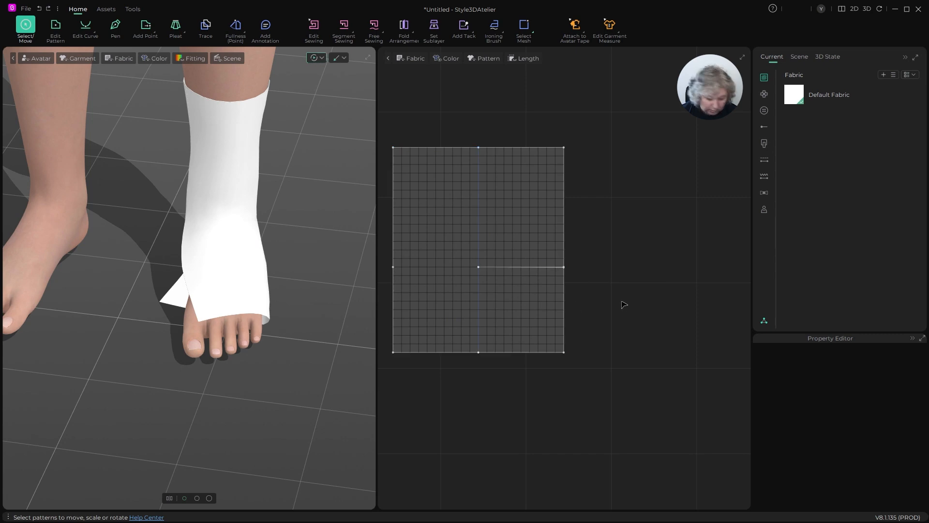
pyautogui.press('n')
pyautogui.click(564, 286)
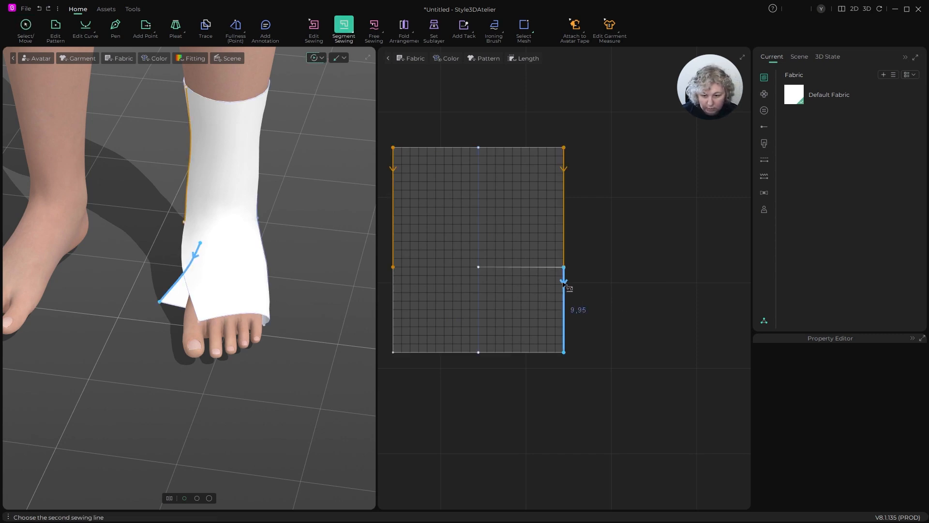
pyautogui.click(399, 296)
# - Set the length of the right edge segment below the cut to 9.99 cm, changing it from its end
pyautogui.press('z')
pyautogui.scroll(4, 570, 294)
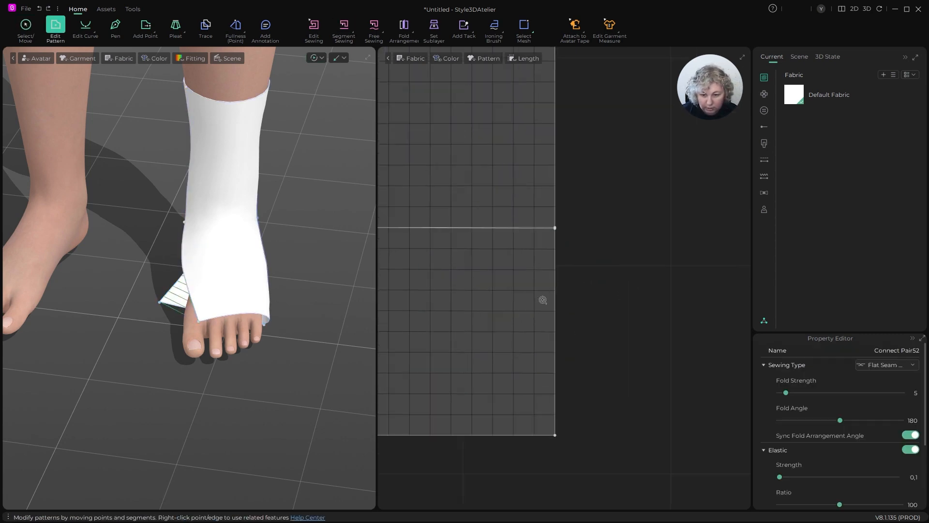
pyautogui.click(555, 273)
pyautogui.scroll(10, 549, 227)
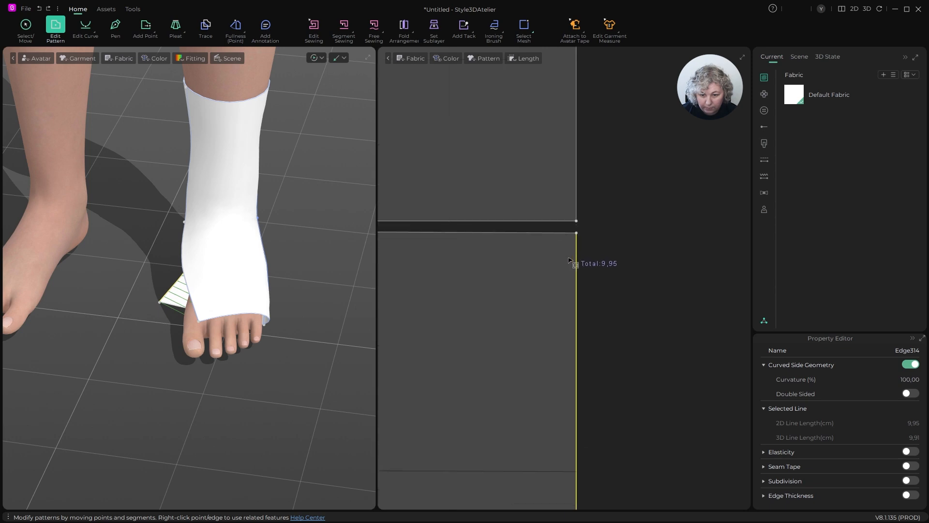
pyautogui.scroll(3, 581, 235)
pyautogui.click(569, 246)
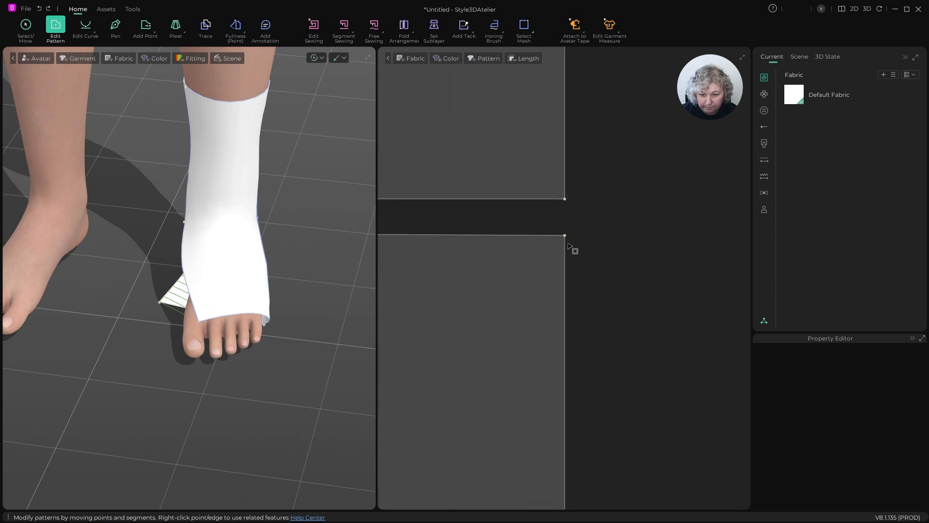
pyautogui.click(565, 247)
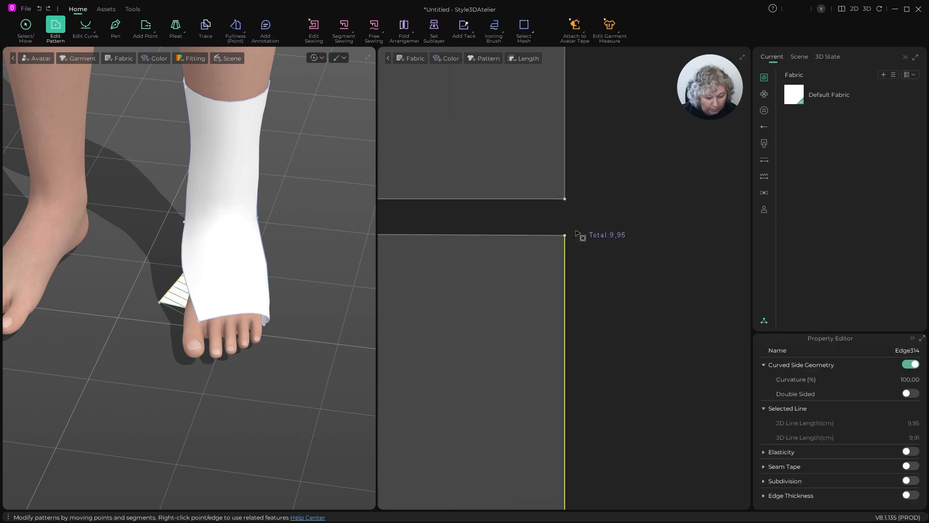
pyautogui.hotkey('ctrl', 'h')
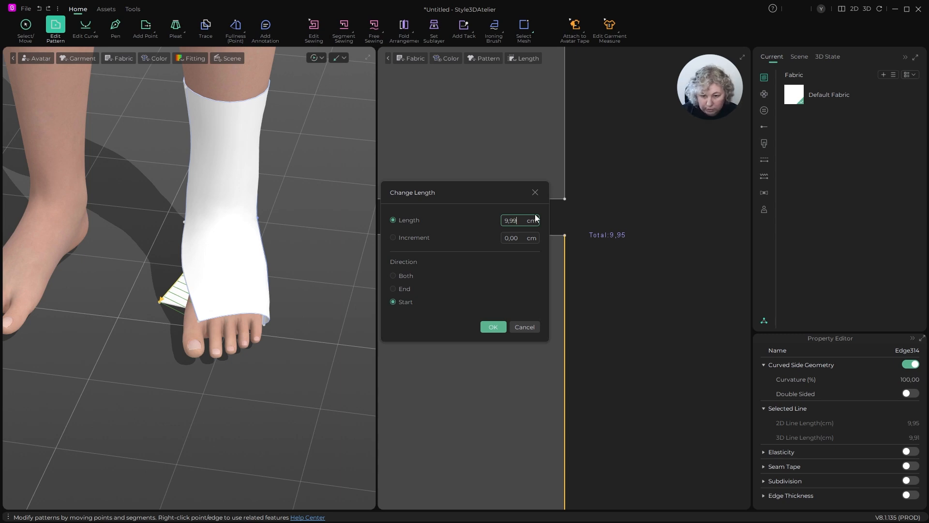
pyautogui.click(393, 289)
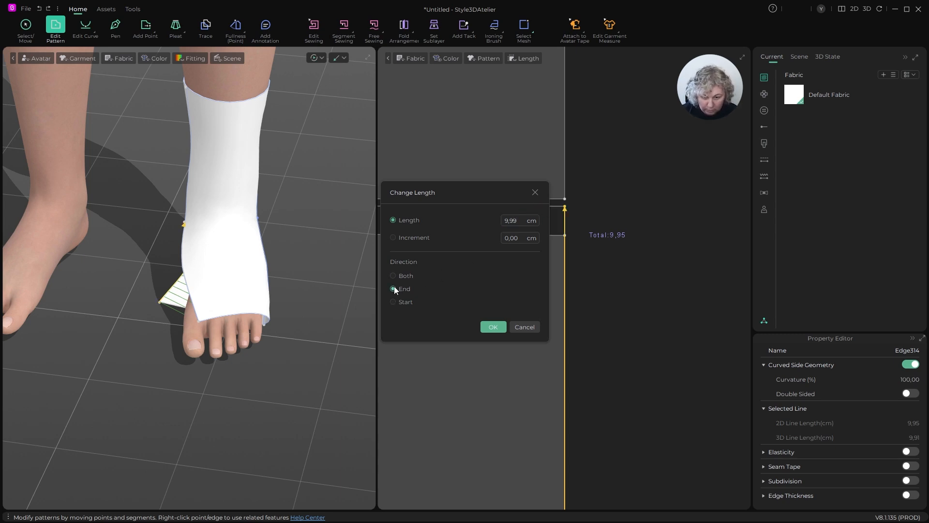
pyautogui.click(497, 328)
pyautogui.scroll(3, 572, 192)
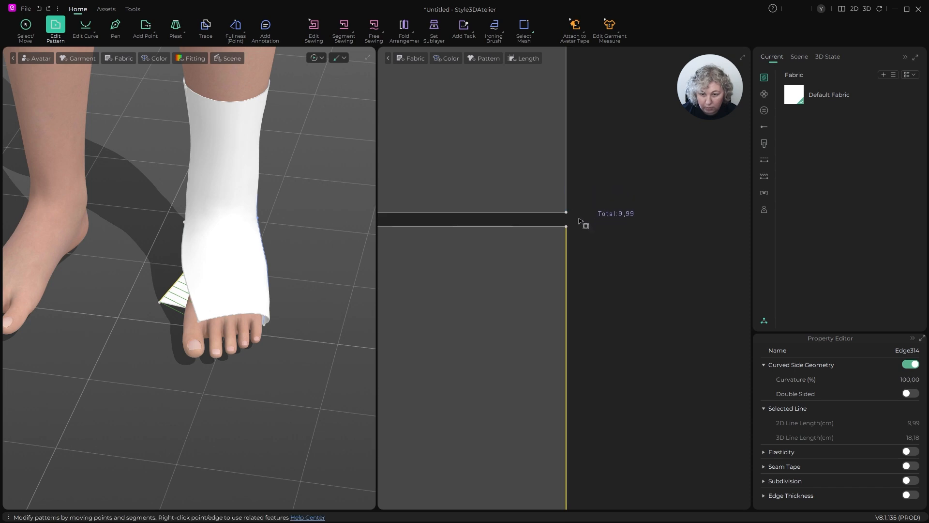
pyautogui.click(597, 212)
pyautogui.click(566, 227)
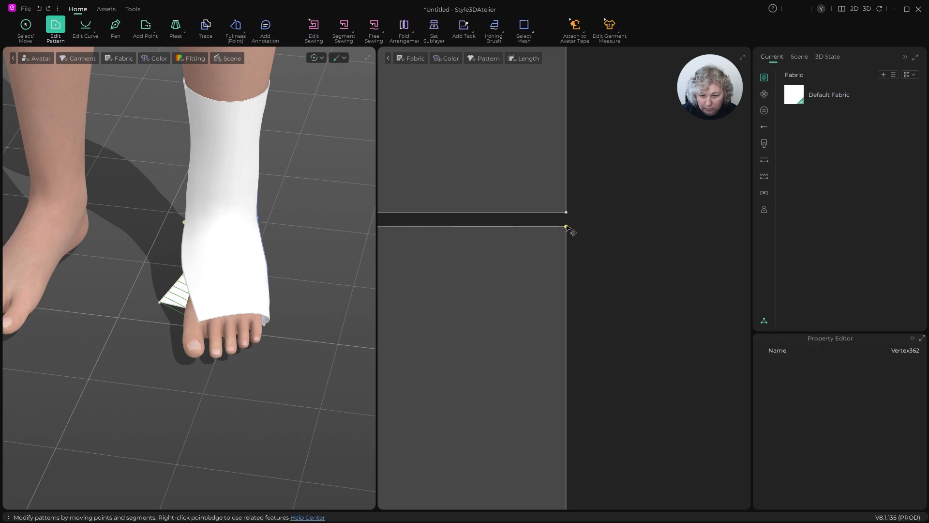
pyautogui.click(589, 212)
pyautogui.click(568, 227)
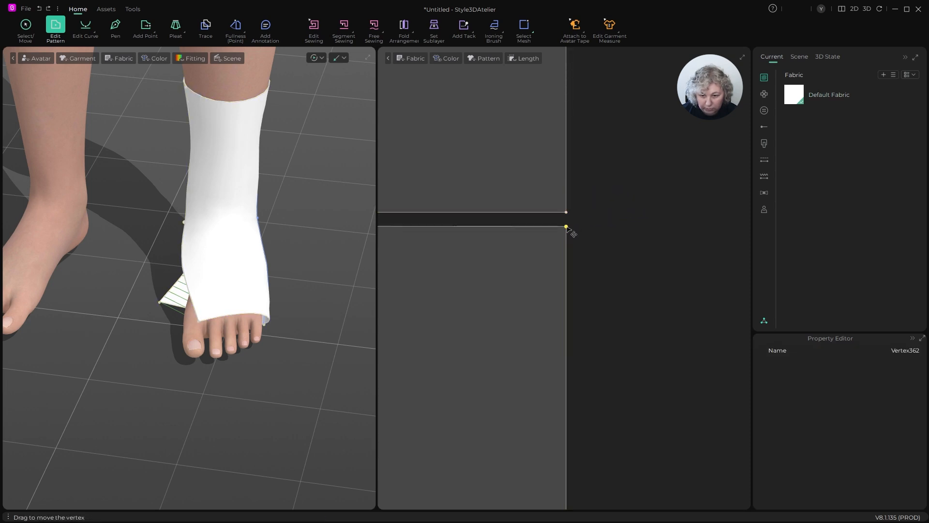
pyautogui.click(596, 216)
# - Simulate the sewn piece and inspect the closed seam along the foot
pyautogui.scroll(-2, 268, 271)
pyautogui.press('space')
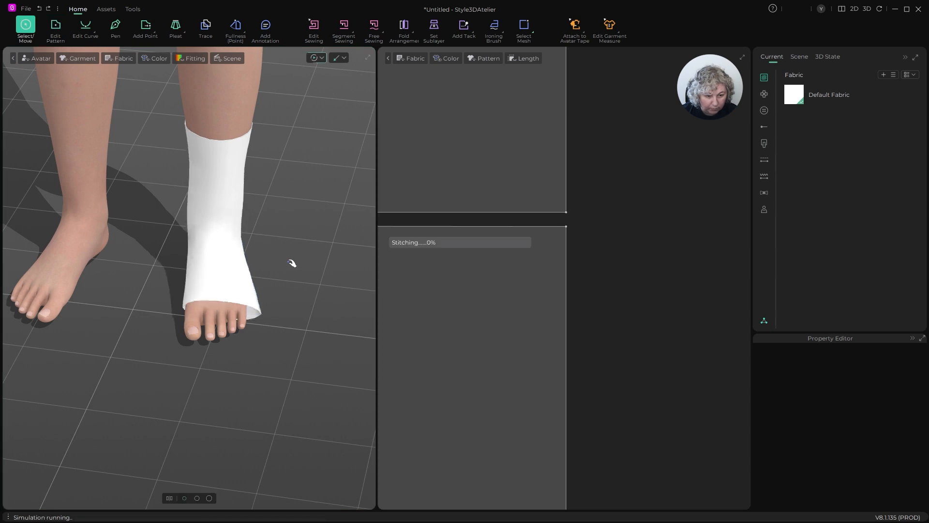
pyautogui.moveTo(220, 284); pyautogui.dragTo(290, 270, button='right')
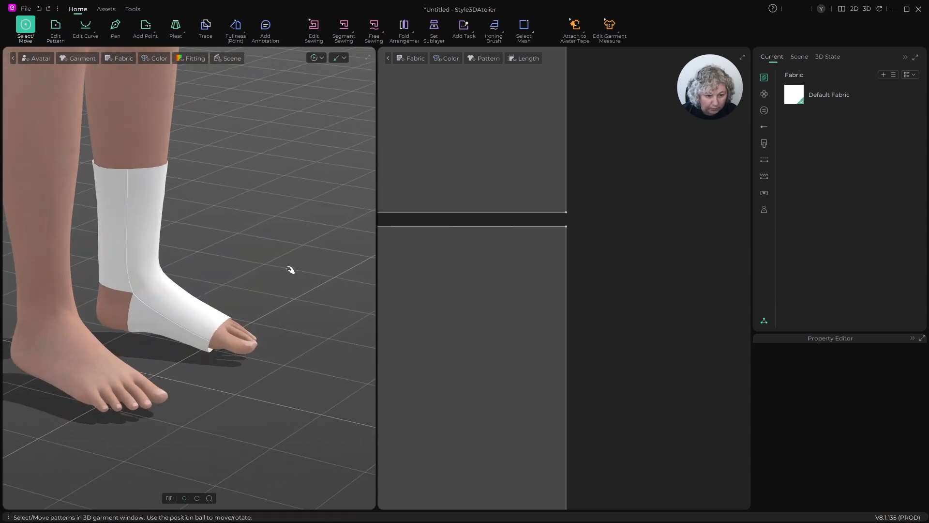
# - Pull the simulating piece smooth along the leg, instep and sides of the foot, working from all around the foot
pyautogui.click(157, 308)
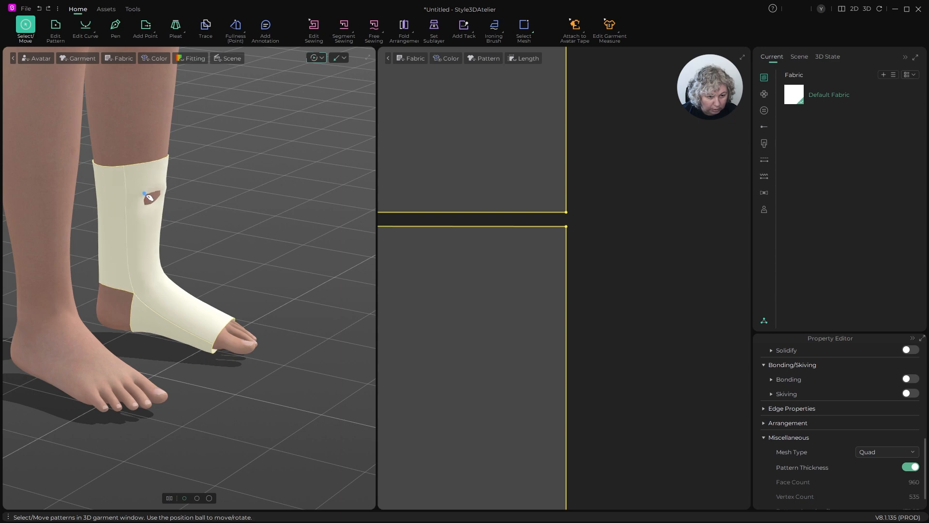
pyautogui.moveTo(177, 252); pyautogui.dragTo(101, 250, button='right')
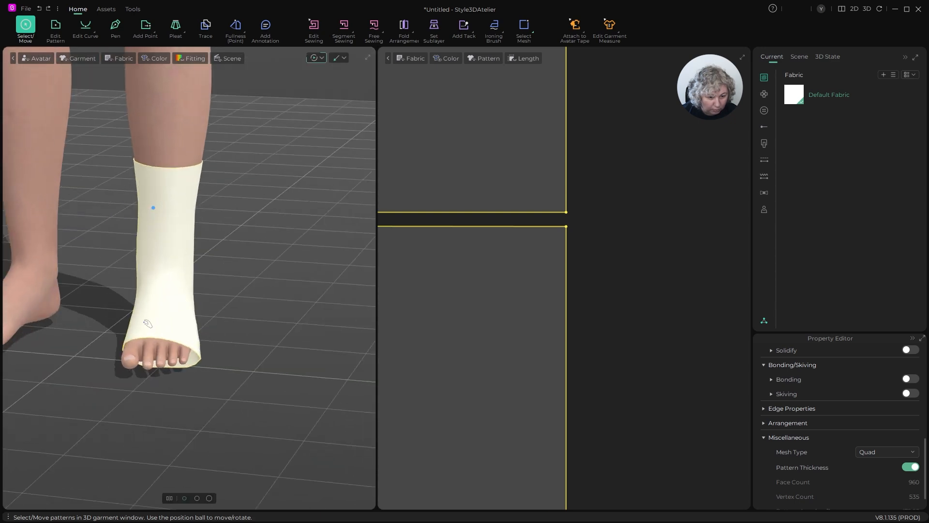
pyautogui.moveTo(144, 330); pyautogui.dragTo(110, 331)
pyautogui.moveTo(186, 326); pyautogui.dragTo(169, 330)
pyautogui.moveTo(234, 295); pyautogui.dragTo(276, 312, button='right')
pyautogui.moveTo(278, 300); pyautogui.dragTo(239, 335)
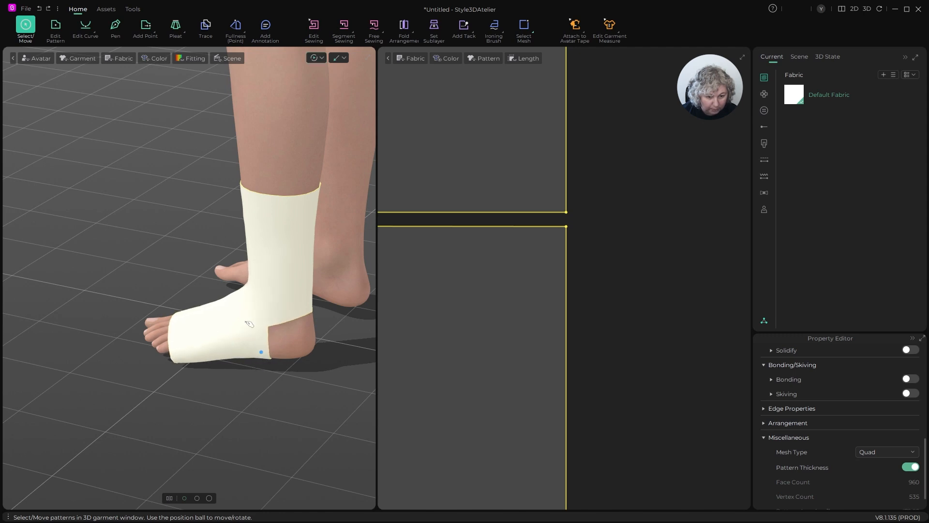
pyautogui.moveTo(249, 323); pyautogui.dragTo(218, 378, button='right')
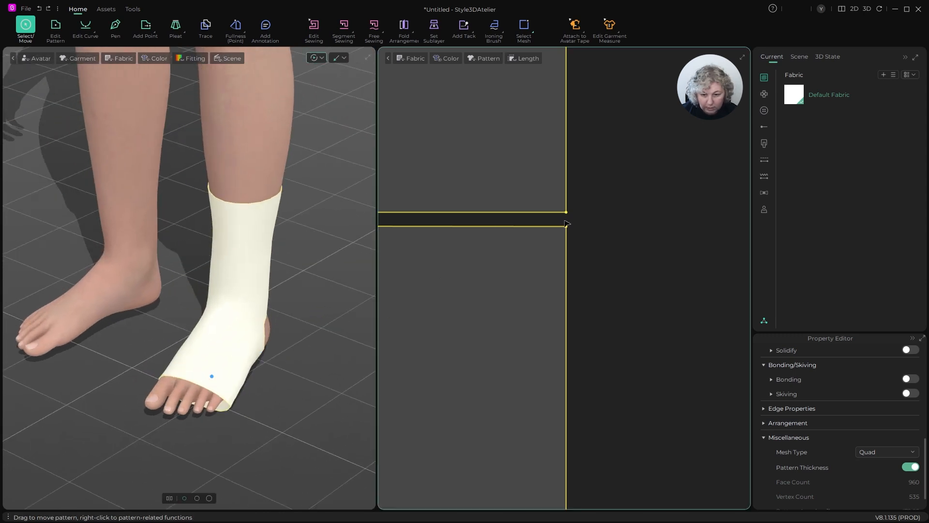
# - Set the leg piece's particle distance to 4 mm and simulate it
pyautogui.scroll(-5, 570, 231)
pyautogui.scroll(6, 886, 382)
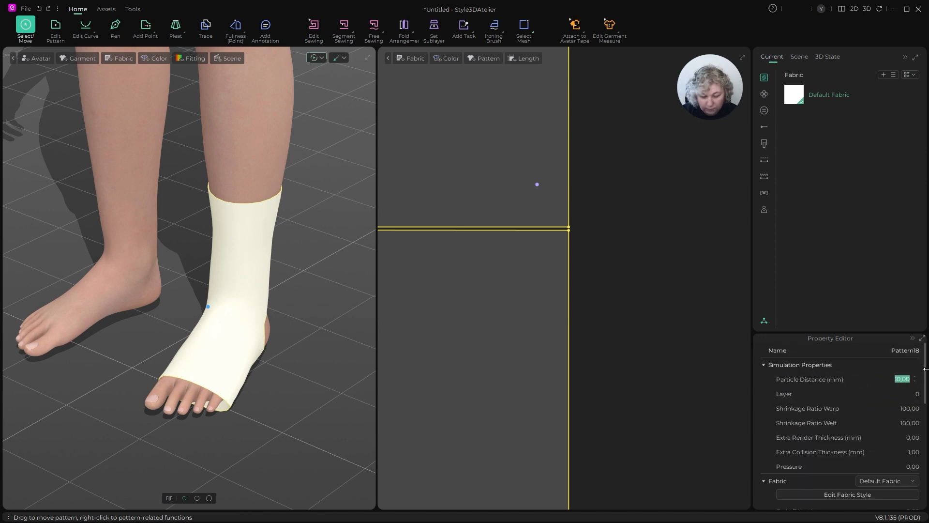
pyautogui.press('Return')
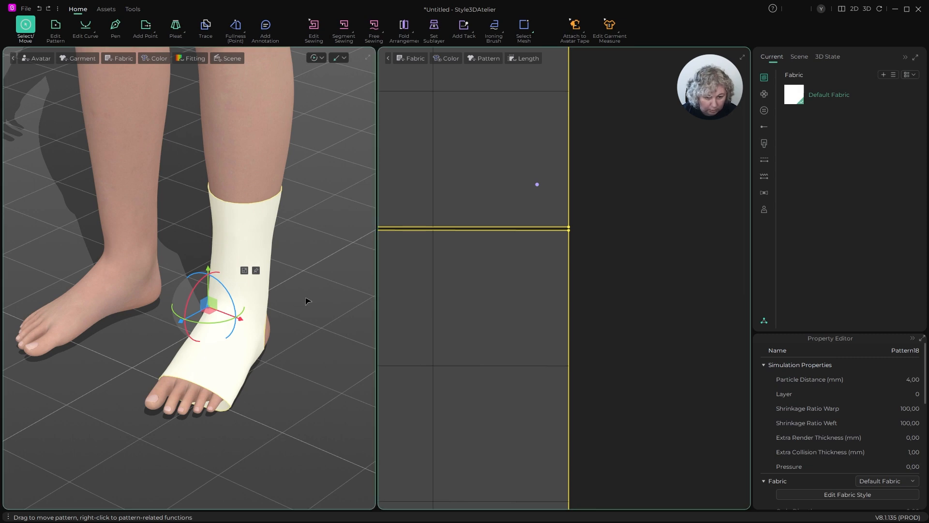
pyautogui.press('space')
pyautogui.press('z')
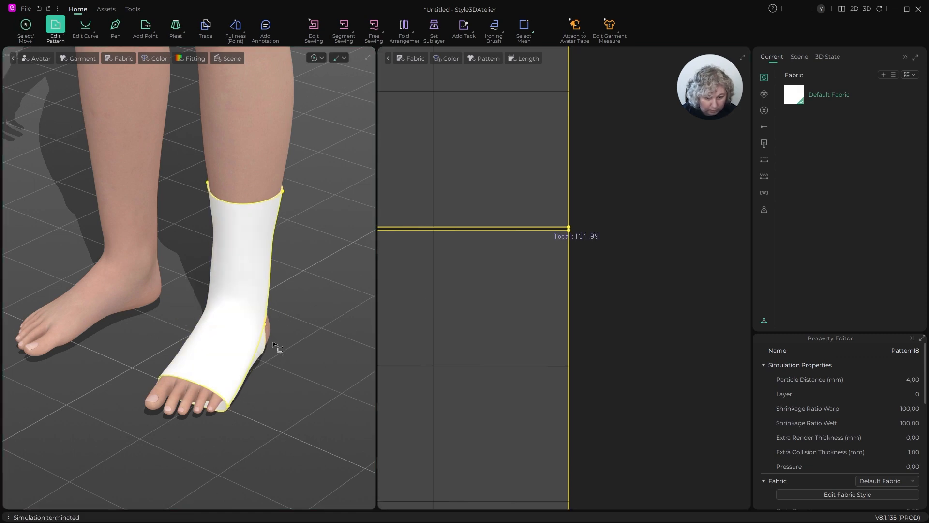
# - Switch the simulation mode and pull the seam near the heel opening into place while simulating, finishing with the piece deselected
pyautogui.click(322, 58)
pyautogui.click(328, 85)
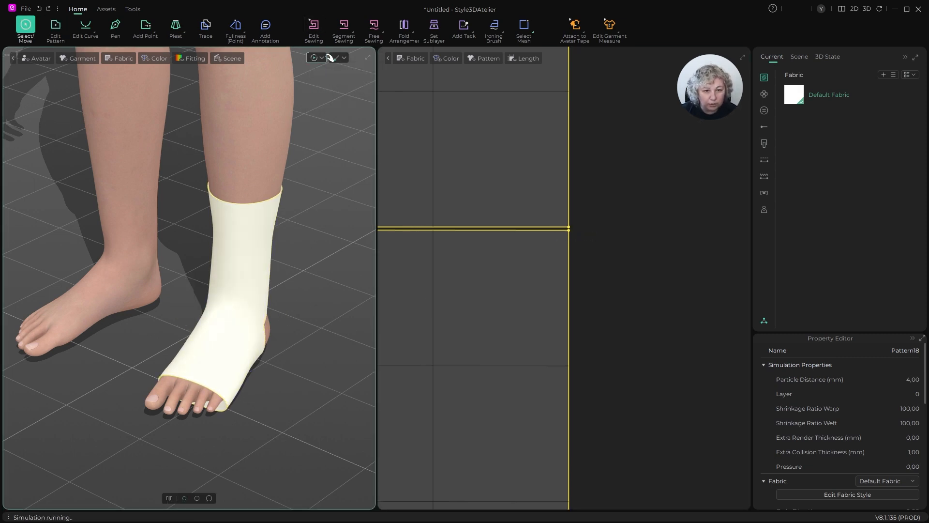
pyautogui.click(320, 58)
pyautogui.click(323, 76)
pyautogui.scroll(3, 312, 297)
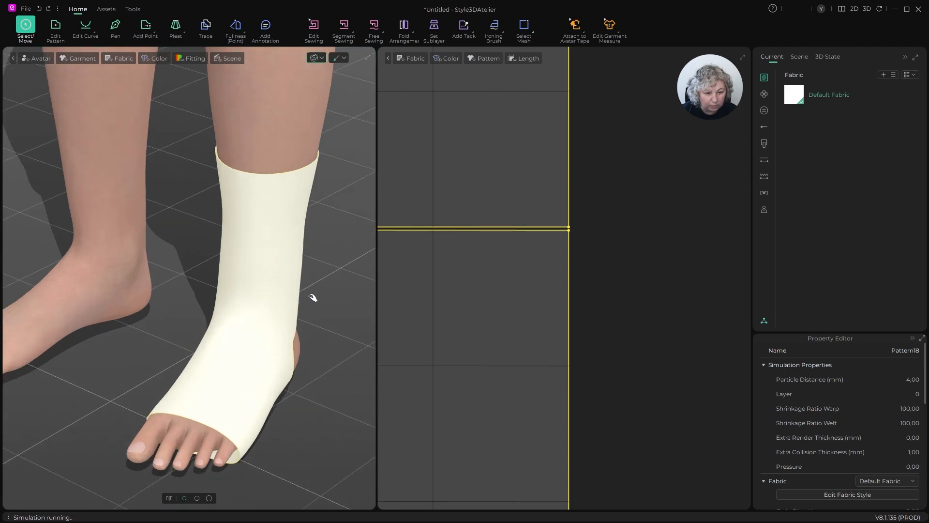
pyautogui.moveTo(312, 298); pyautogui.dragTo(384, 242, button='right')
pyautogui.scroll(-4, 300, 235)
pyautogui.scroll(4, 192, 330)
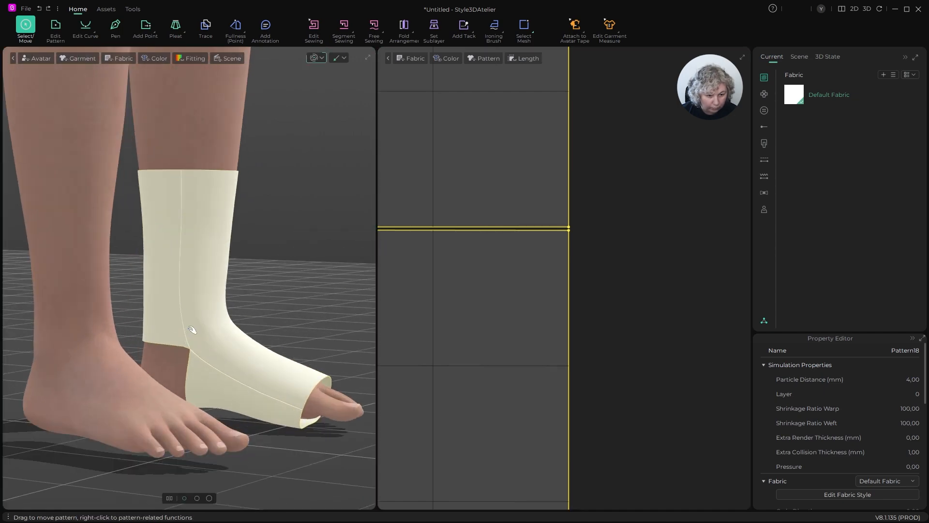
pyautogui.moveTo(189, 344); pyautogui.dragTo(185, 310)
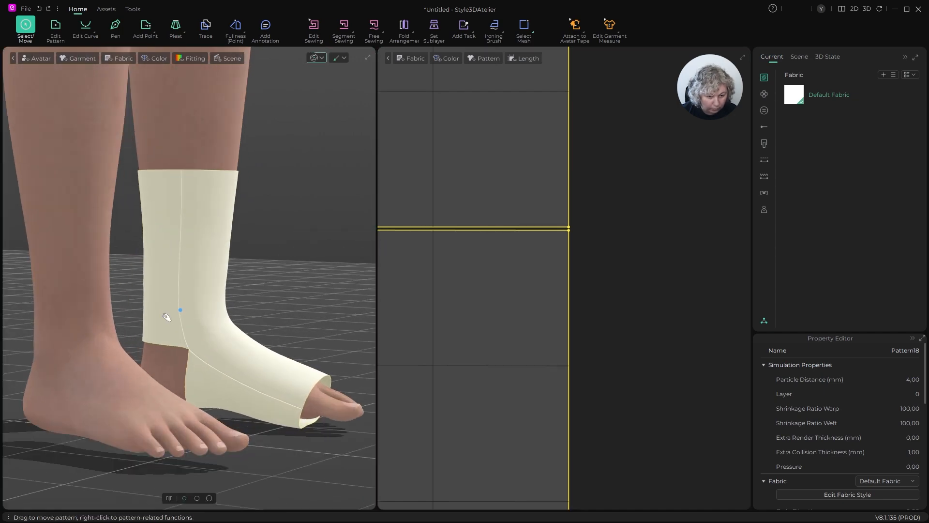
pyautogui.moveTo(192, 350); pyautogui.dragTo(154, 353)
pyautogui.click(271, 314)
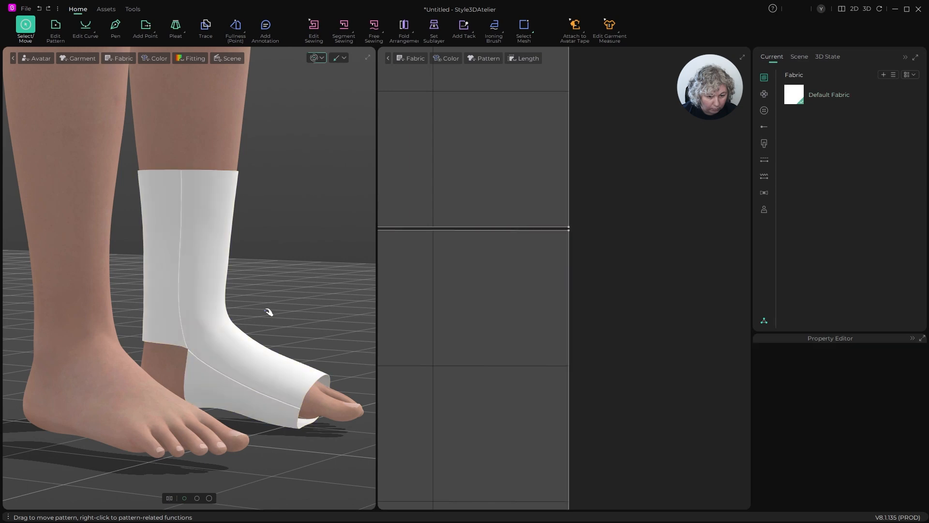
# - Examine the fitted piece and the uncovered heel from the outer side of the foot, along with the flat pattern
pyautogui.moveTo(275, 254); pyautogui.dragTo(211, 266, button='right')
pyautogui.scroll(-4, 212, 266)
pyautogui.moveTo(316, 274); pyautogui.dragTo(211, 278, button='right')
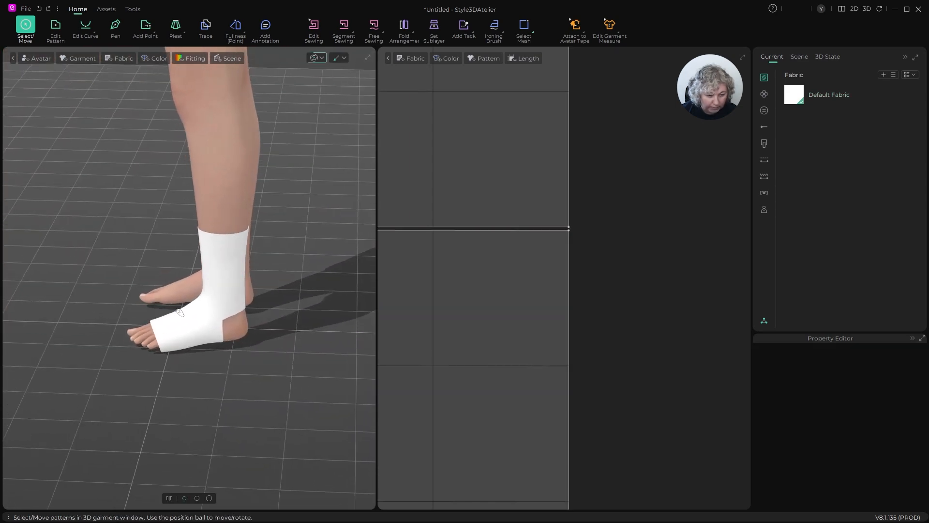
pyautogui.moveTo(179, 312); pyautogui.dragTo(196, 346, button='right')
pyautogui.scroll(-5, 518, 249)
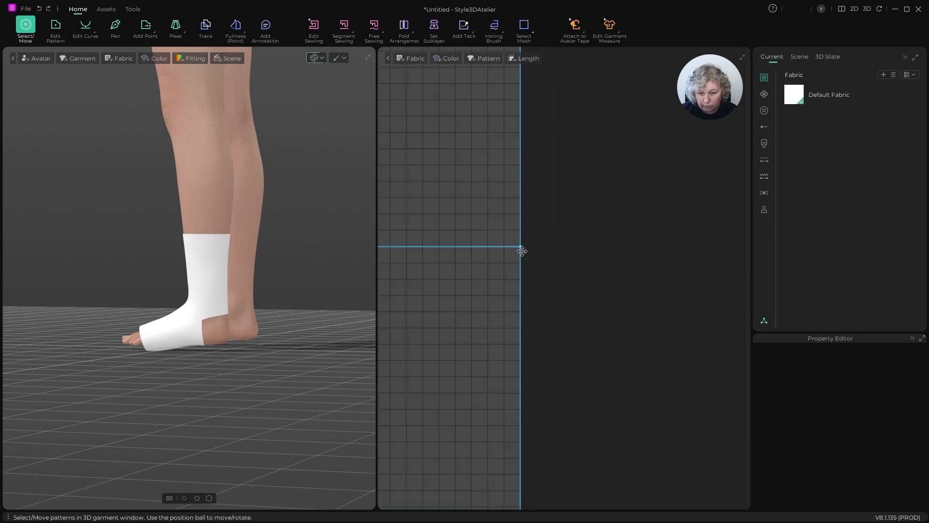
pyautogui.scroll(-5, 523, 251)
pyautogui.scroll(2, 532, 257)
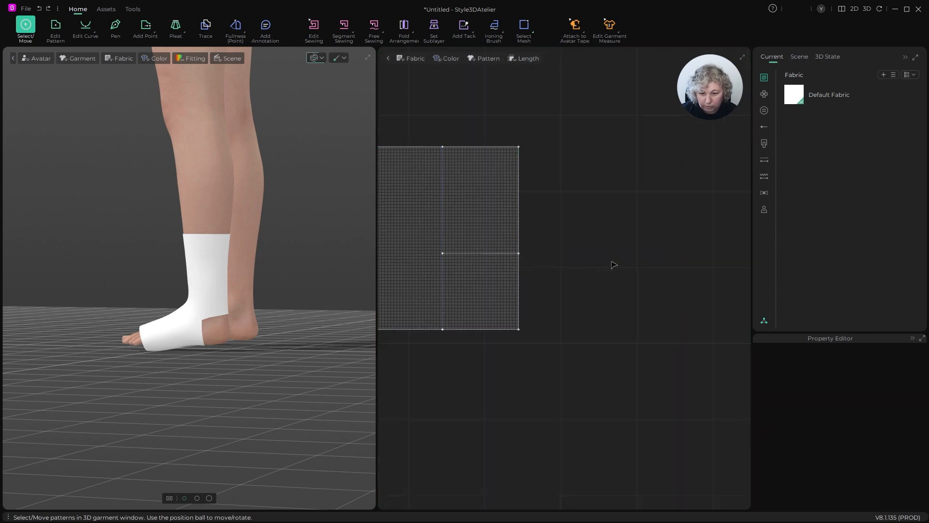
pyautogui.scroll(1, 614, 264)
# - Draw a 10 × 8 cm rectangle pattern in the free area beside the leg piece
pyautogui.press('s')
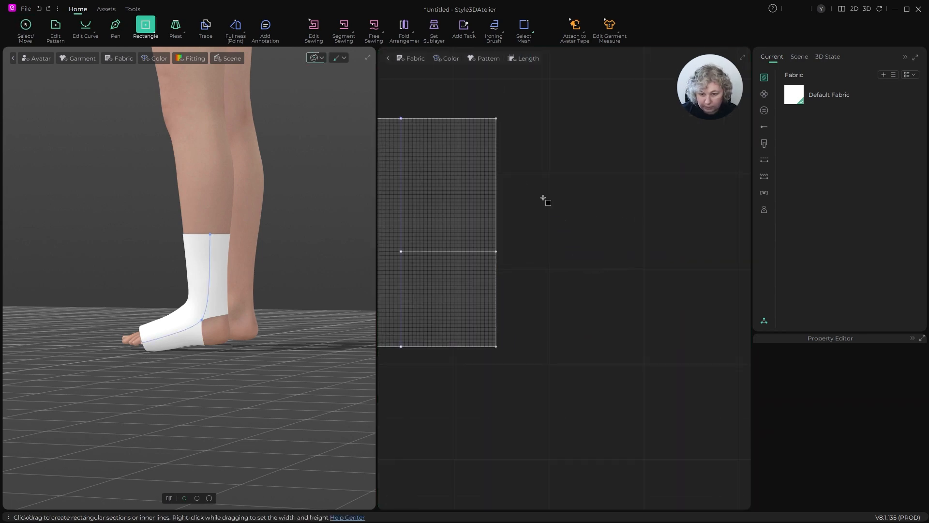
pyautogui.moveTo(544, 196); pyautogui.dragTo(668, 310)
pyautogui.rightClick(667, 310)
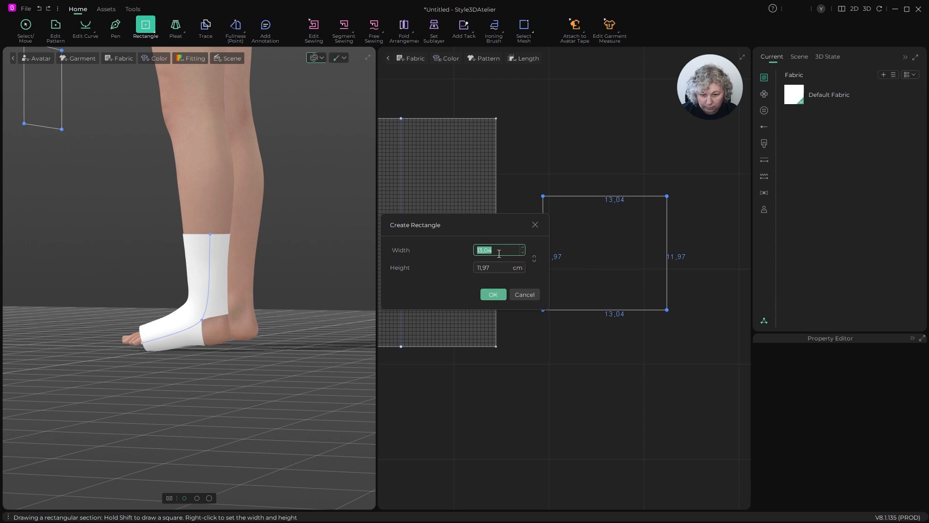
pyautogui.write('10')
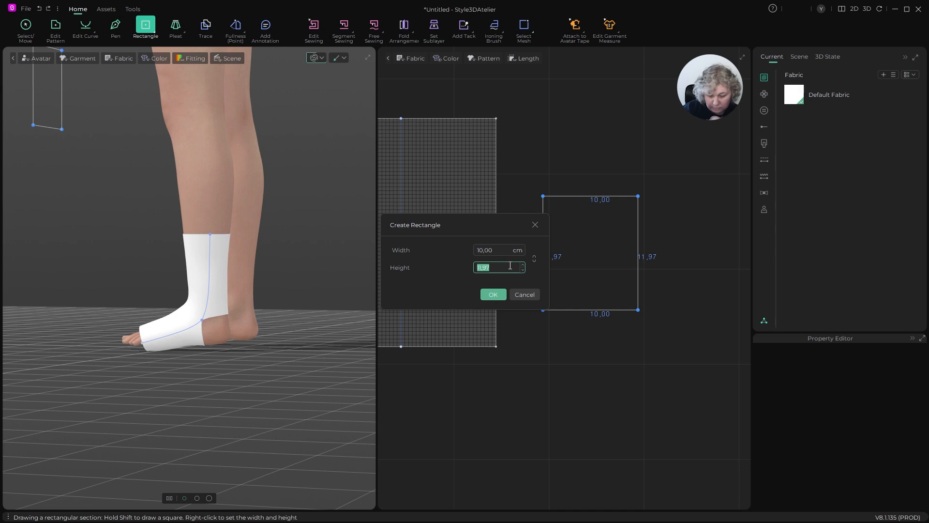
pyautogui.write('8')
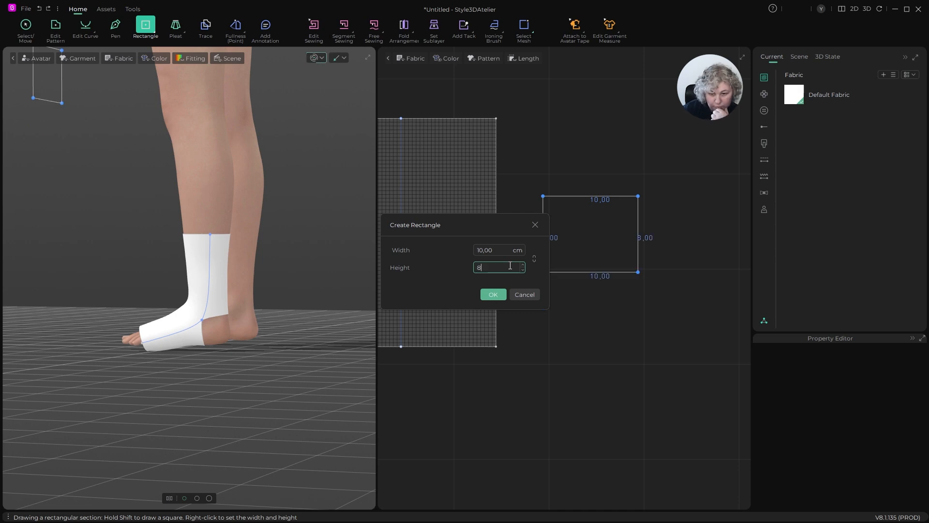
pyautogui.click(494, 294)
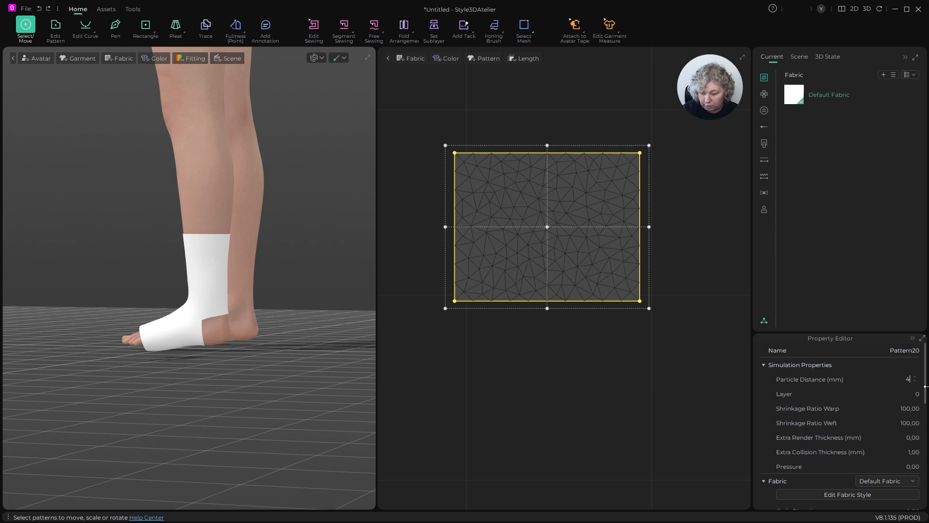
# - Set the new rectangle's particle distance to 4 mm and its mesh type to Quad
pyautogui.write('4')
pyautogui.press('Return')
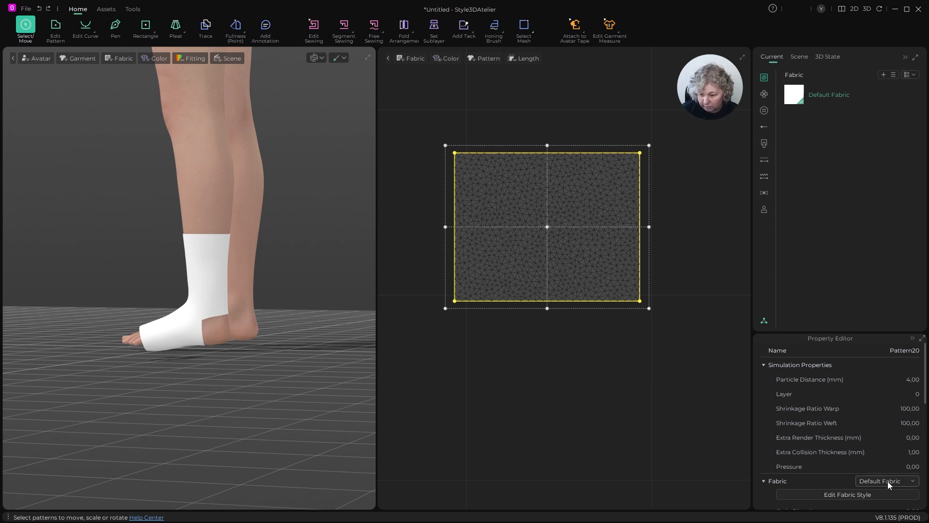
pyautogui.scroll(-10, 888, 481)
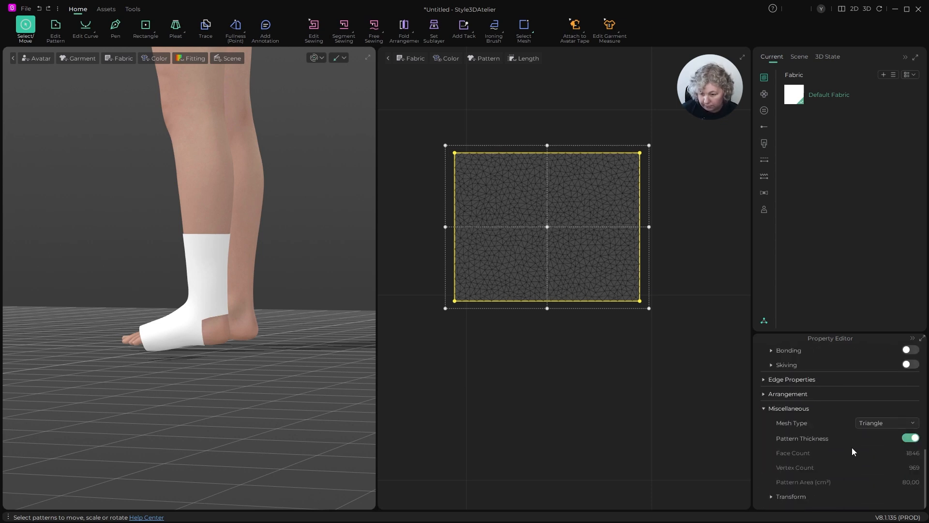
pyautogui.click(875, 423)
pyautogui.click(881, 460)
pyautogui.click(693, 222)
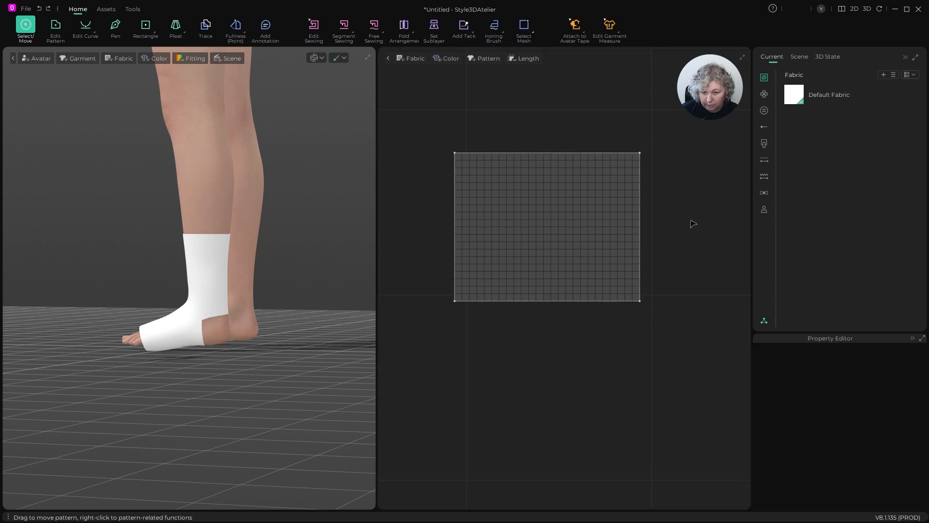
# - Add points at the midpoints of the rectangle's left and right edges, 4 cm from the corners
pyautogui.scroll(3, 574, 221)
pyautogui.scroll(-2, 637, 232)
pyautogui.press('x')
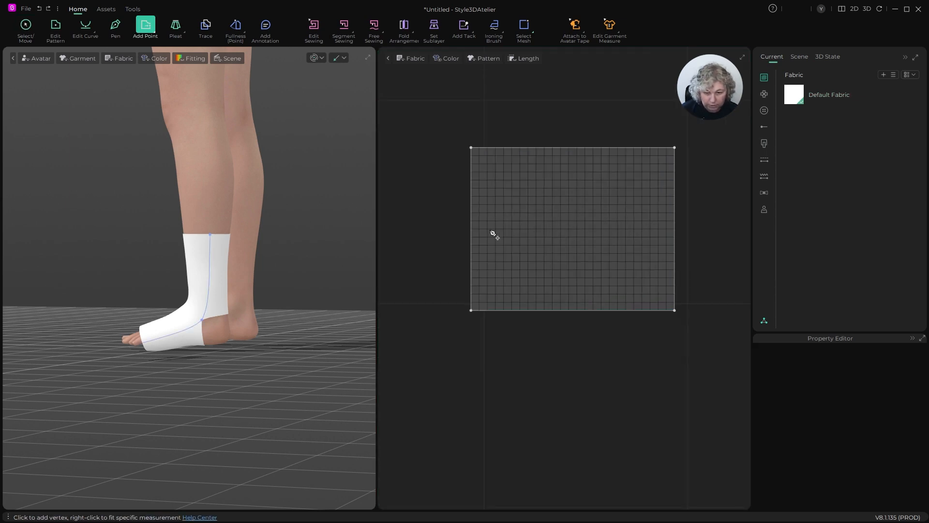
pyautogui.click(472, 229)
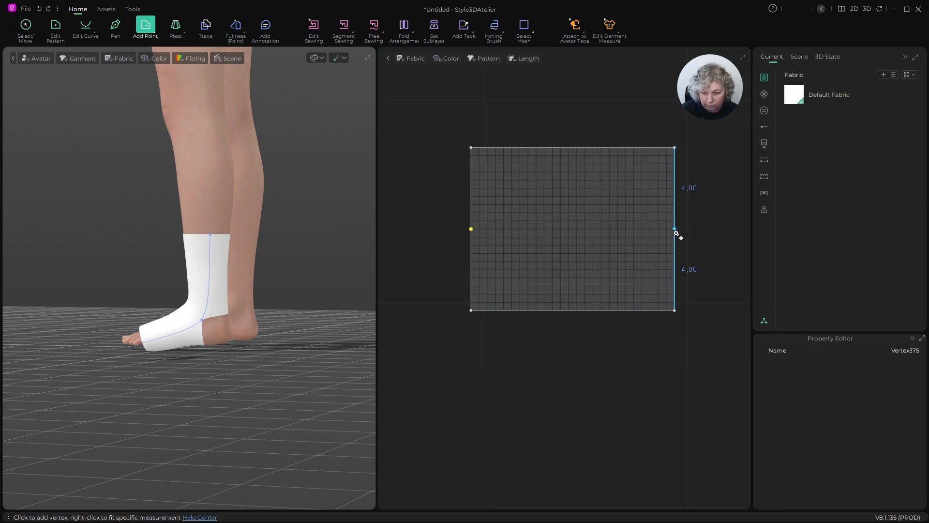
# - Move the right edge's midpoint 3 cm horizontally inward
pyautogui.press('z')
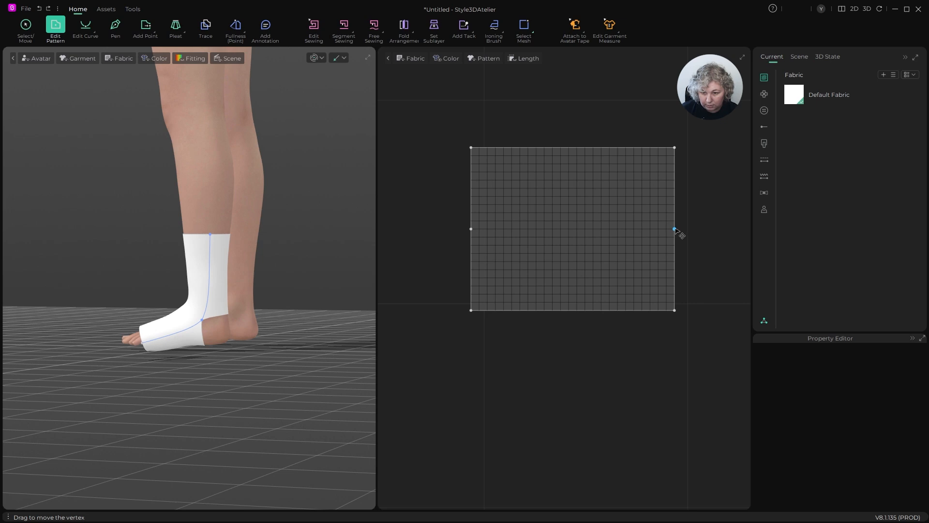
pyautogui.moveTo(676, 229); pyautogui.dragTo(629, 228)
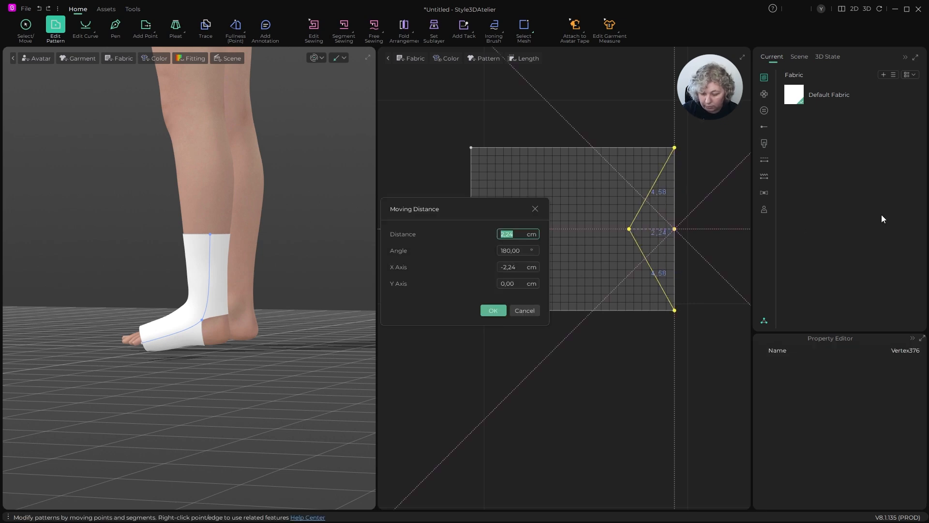
pyautogui.write('3')
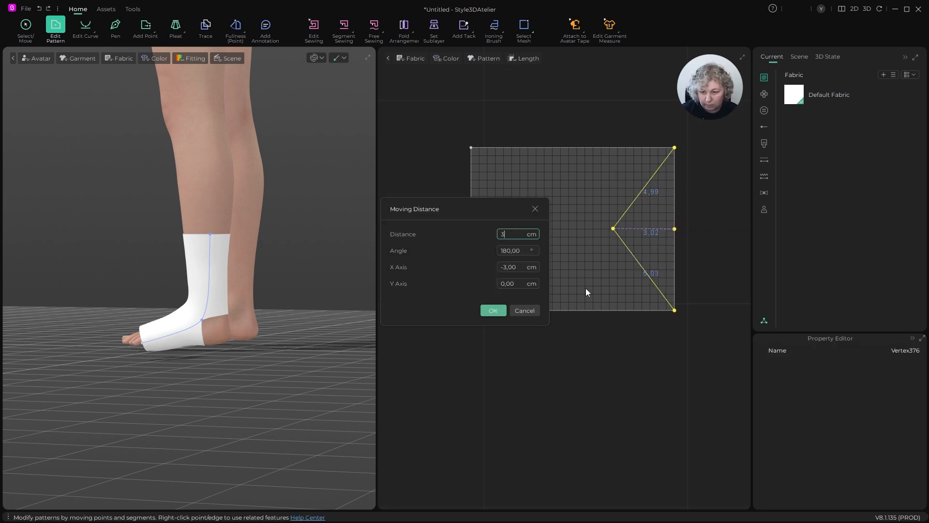
pyautogui.click(493, 310)
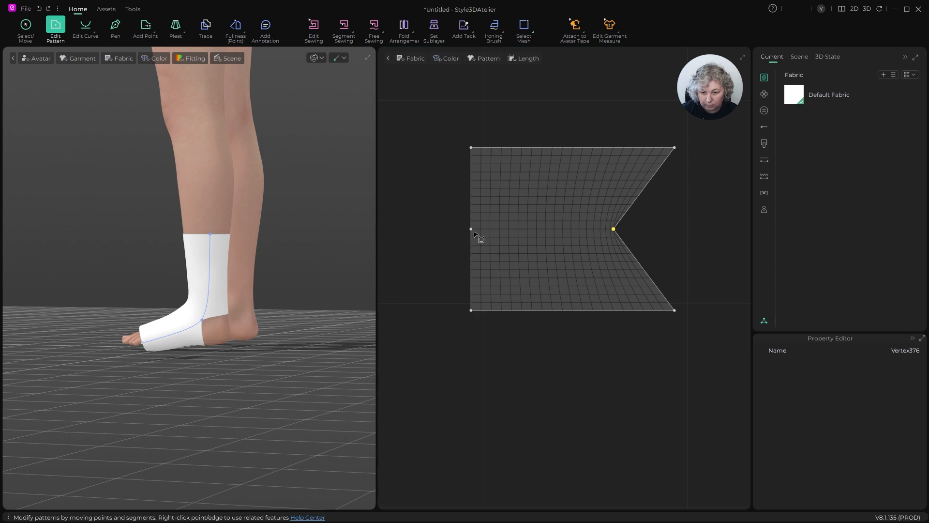
# - Move the left edge's midpoint 3 cm horizontally inward and check the length of the upper left slanted edge
pyautogui.moveTo(472, 230); pyautogui.dragTo(507, 230)
pyautogui.rightClick(507, 230)
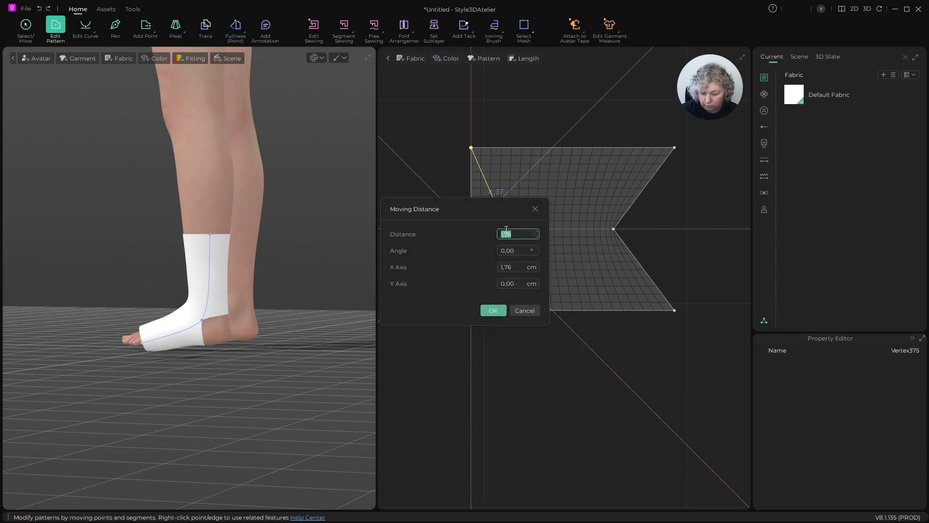
pyautogui.click(503, 311)
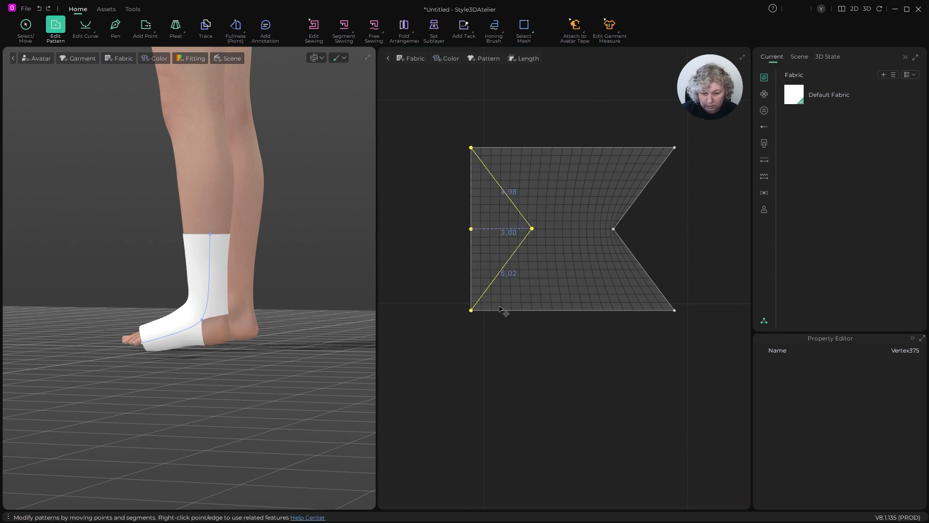
pyautogui.click(693, 220)
pyautogui.click(502, 187)
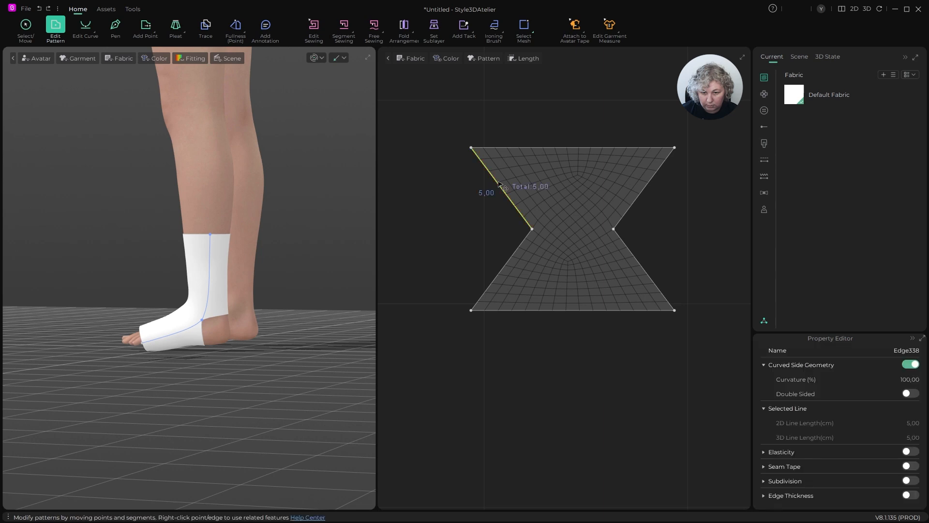
pyautogui.click(667, 212)
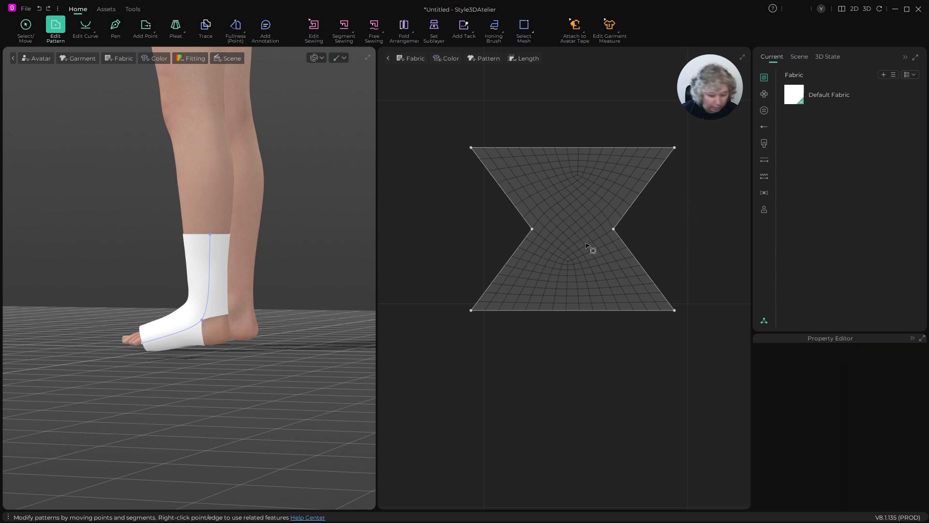
# - Draw a straight internal line across the narrow waist of the notched piece, joining its two inner points
pyautogui.press('h')
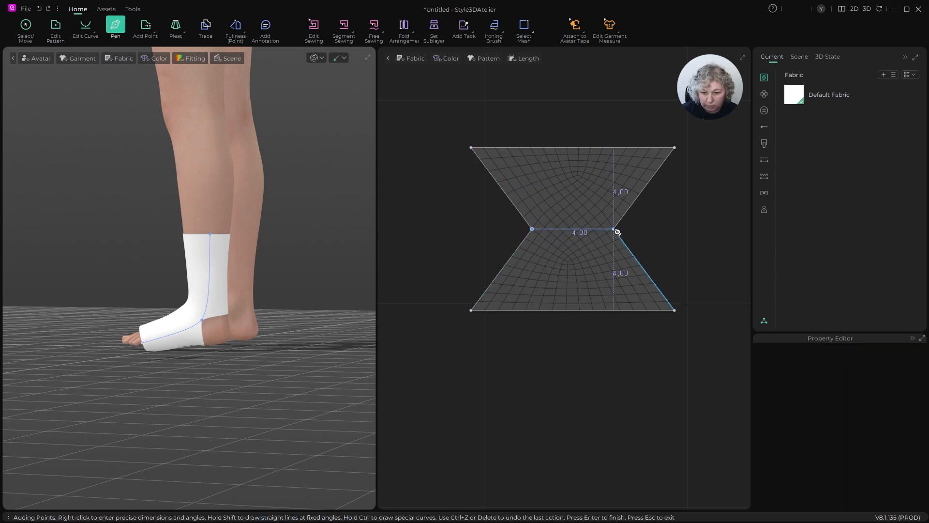
pyautogui.click(533, 229)
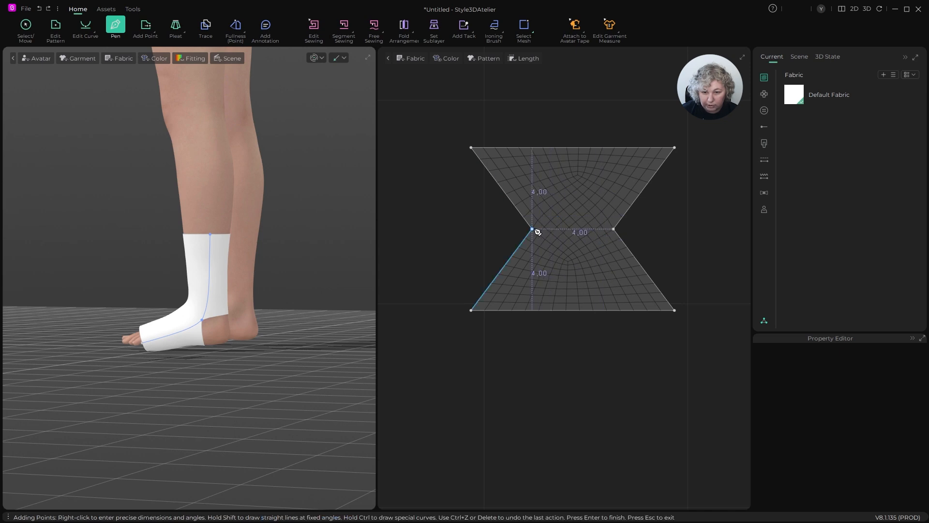
pyautogui.doubleClick(613, 229)
pyautogui.press('Escape')
pyautogui.press('Escape')
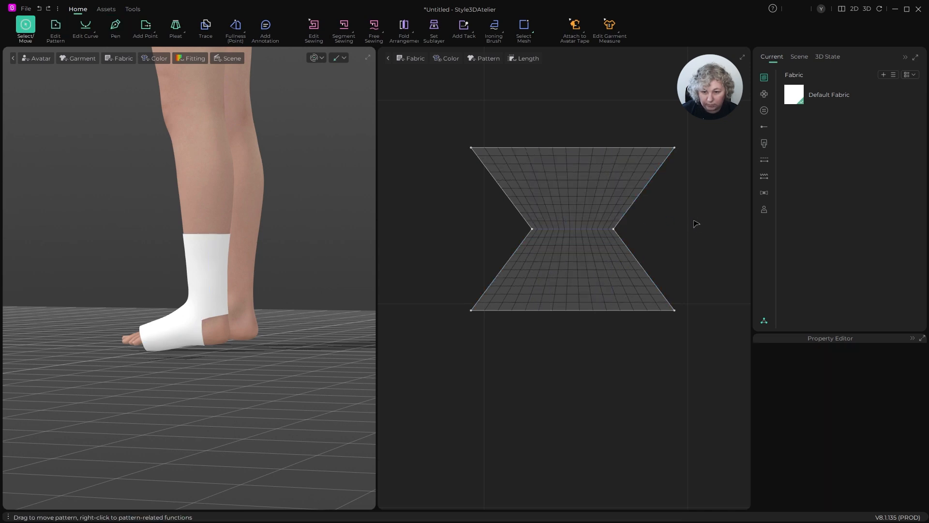
# - Try the Quad (Basic) mesh type on the notched piece and switch it back to Quad
pyautogui.click(574, 178)
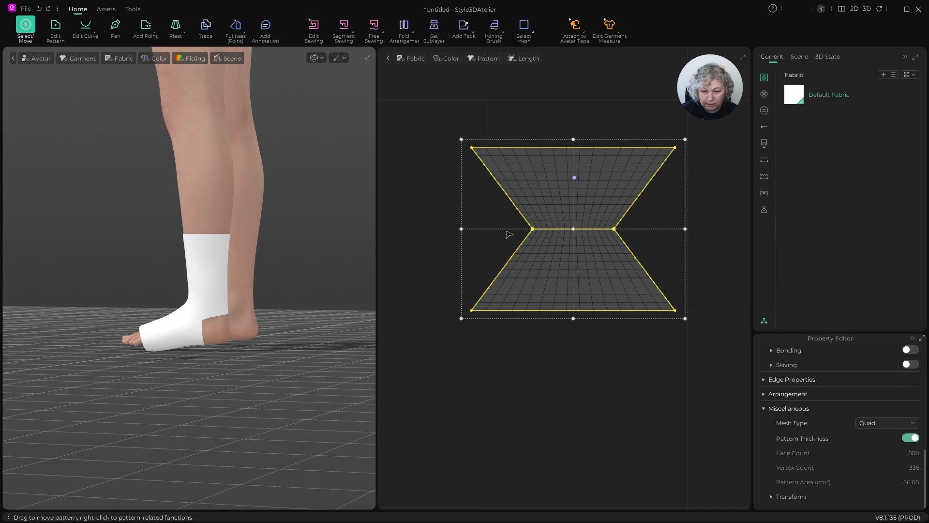
pyautogui.scroll(-3, 509, 234)
pyautogui.scroll(2, 529, 254)
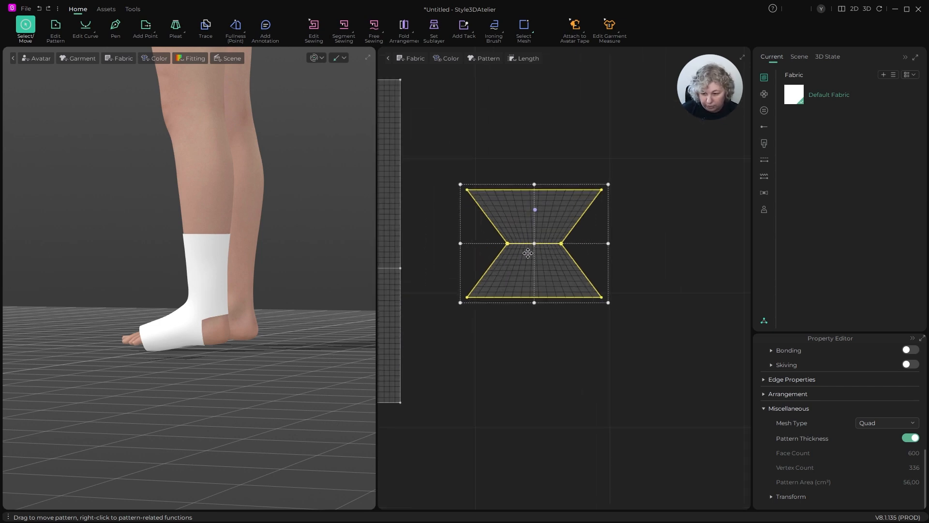
pyautogui.click(875, 423)
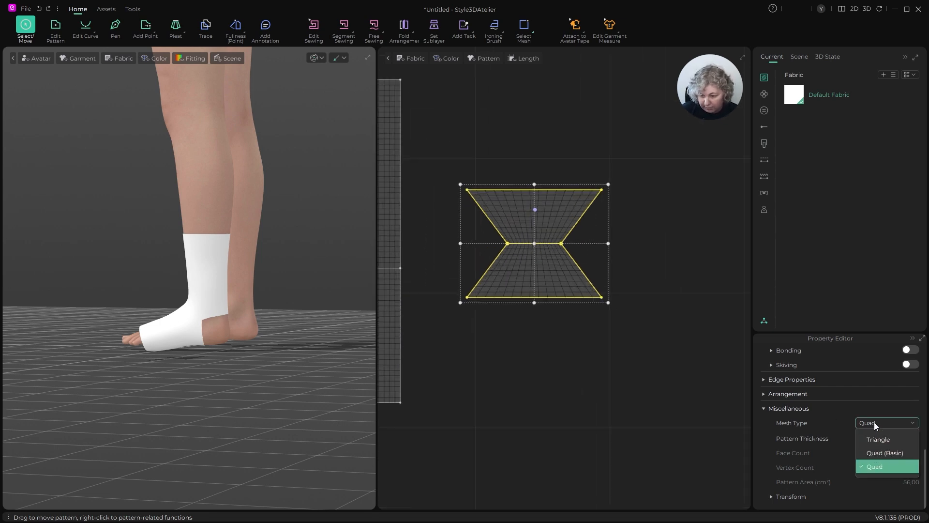
pyautogui.click(879, 453)
pyautogui.scroll(2, 531, 271)
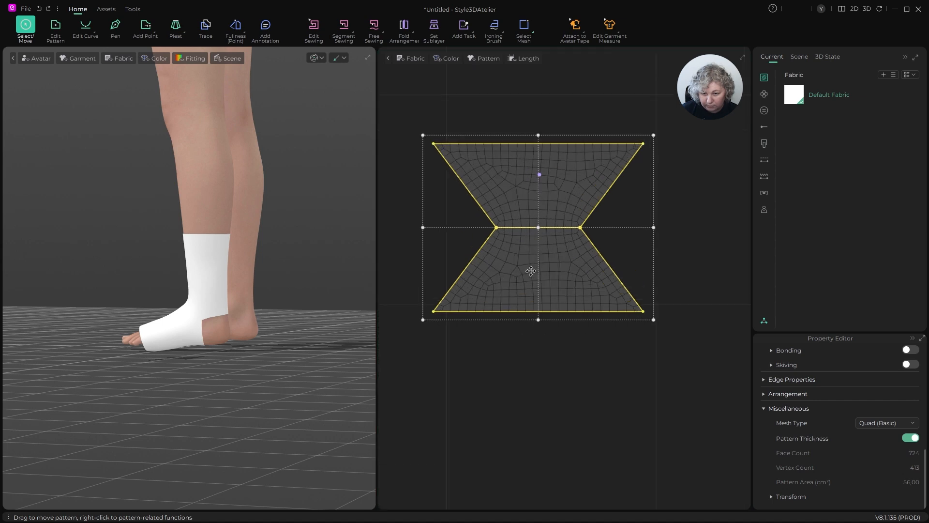
pyautogui.click(869, 424)
pyautogui.click(890, 468)
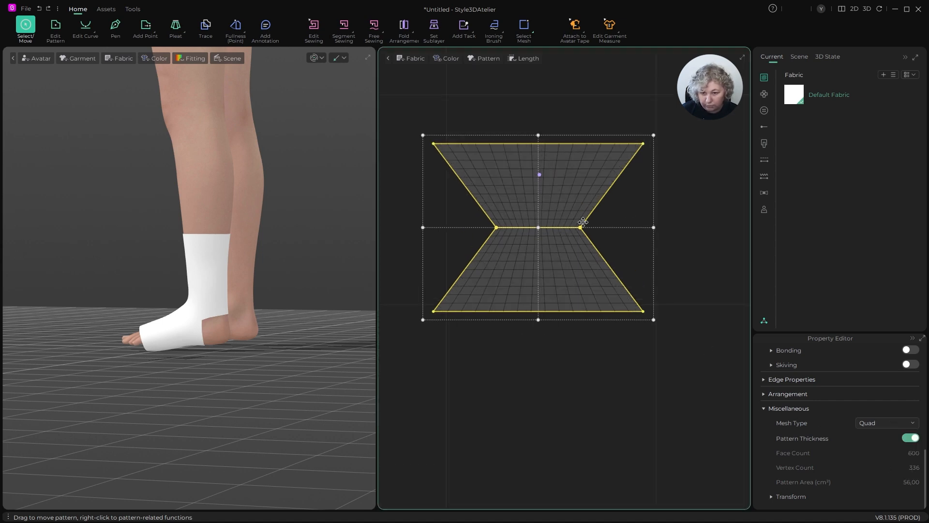
pyautogui.click(674, 187)
pyautogui.scroll(-4, 556, 202)
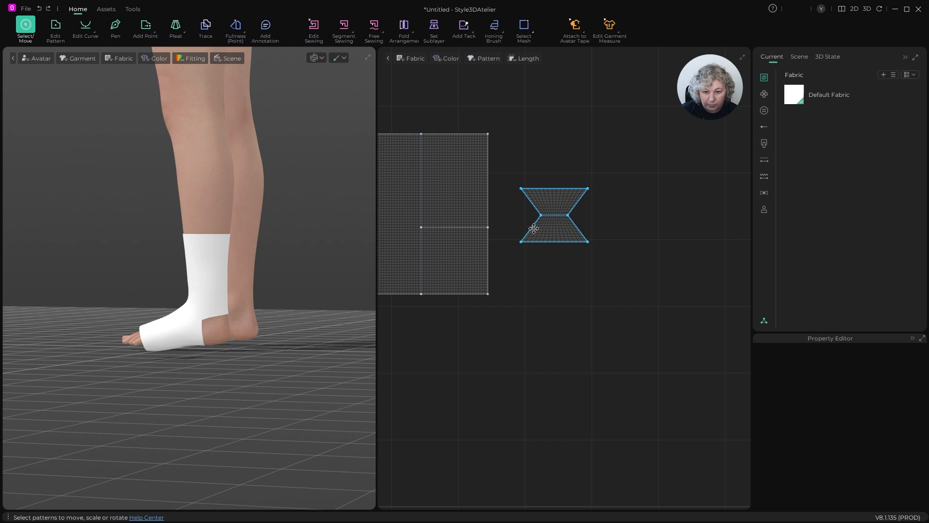
pyautogui.scroll(3, 533, 229)
pyautogui.scroll(-2, 558, 226)
pyautogui.scroll(2, 560, 199)
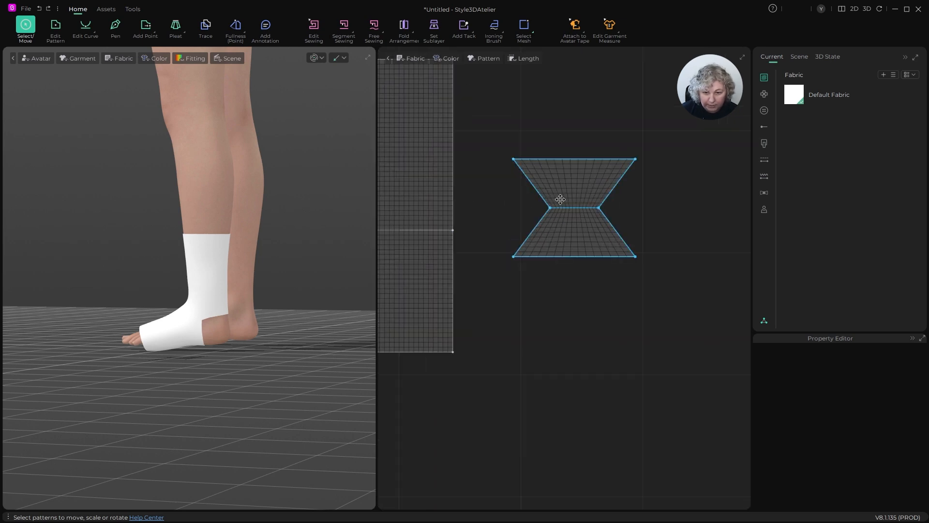
pyautogui.scroll(-1, 562, 199)
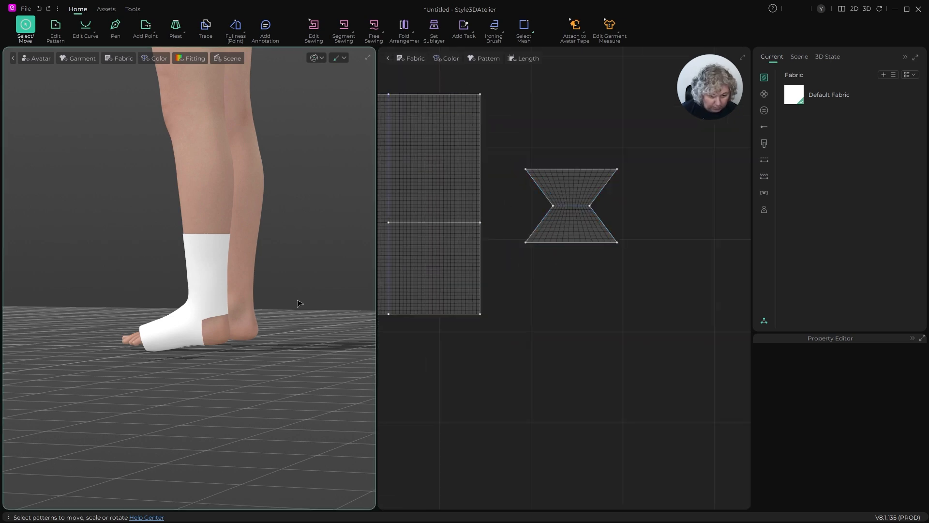
# - Place the notched piece at the arrangement point behind the wrapped lower leg
pyautogui.scroll(-4, 292, 297)
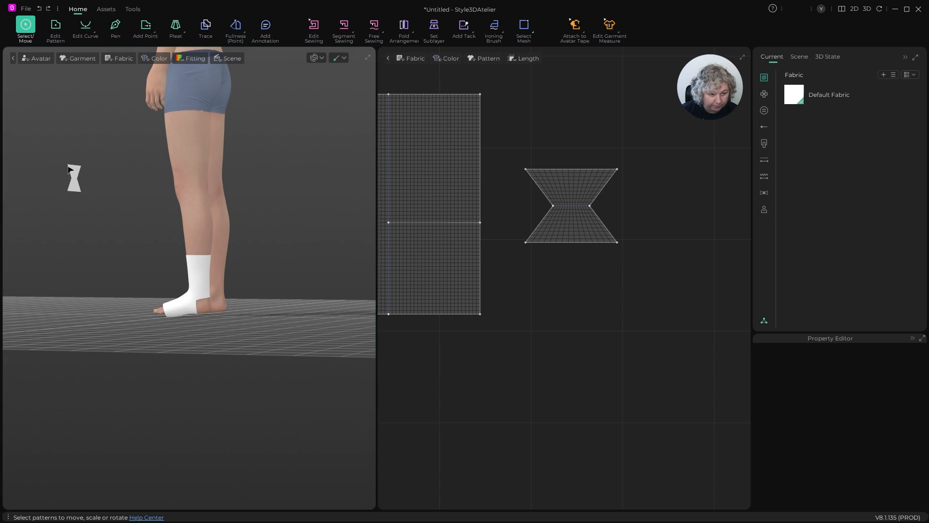
pyautogui.click(75, 179)
pyautogui.moveTo(75, 179); pyautogui.dragTo(213, 267, button='right')
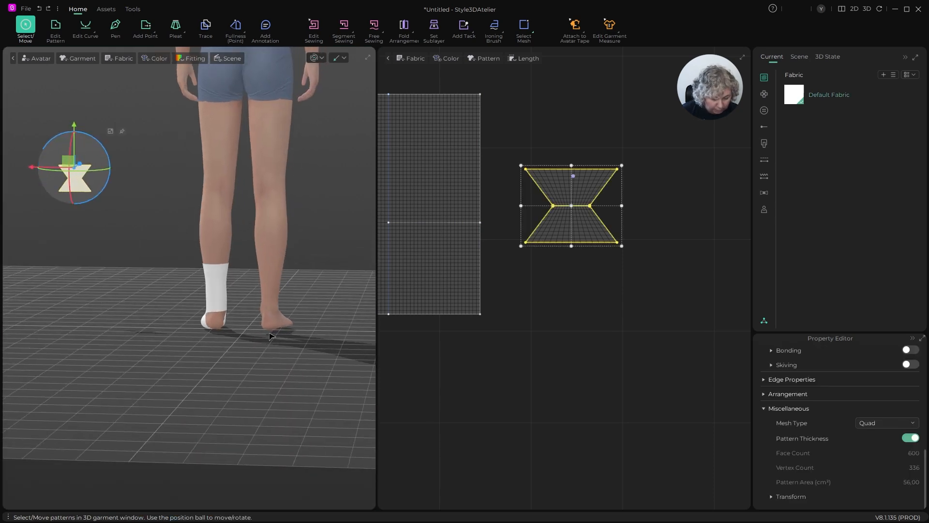
pyautogui.hotkey('shift', 'f')
pyautogui.click(209, 287)
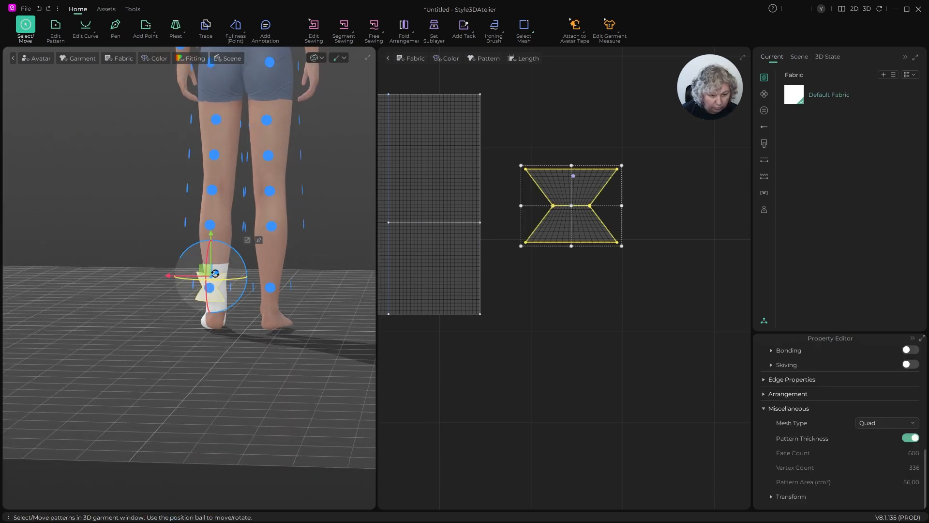
pyautogui.hotkey('shift', 'f')
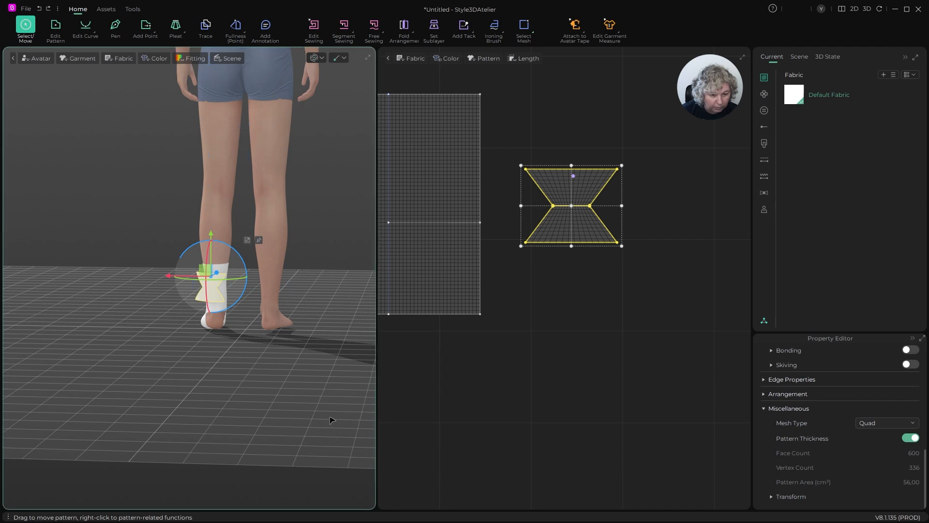
pyautogui.click(331, 419)
# - Lower the notched piece behind the foot to the level of the open heel
pyautogui.moveTo(219, 282); pyautogui.dragTo(221, 324)
pyautogui.moveTo(222, 323); pyautogui.dragTo(309, 324, button='right')
pyautogui.scroll(5, 252, 335)
pyautogui.moveTo(252, 337); pyautogui.dragTo(317, 391, button='right')
pyautogui.scroll(5, 317, 390)
# - Sew the notched piece's upper 10 cm edge to the upper side of the heel opening with a segment seam
pyautogui.press('n')
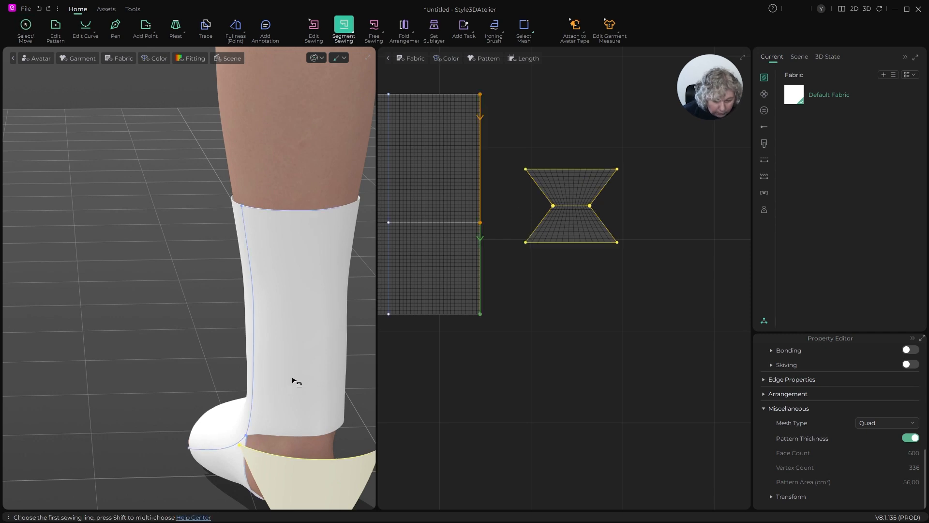
pyautogui.click(271, 451)
pyautogui.click(274, 437)
pyautogui.scroll(-5, 296, 317)
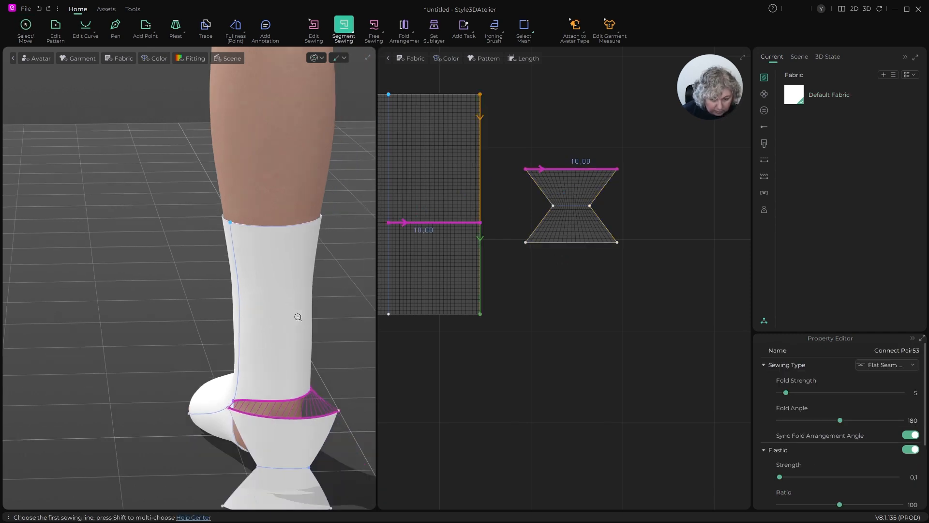
# - Try to sew the notched piece's lower edge to the lower side of the heel opening in the 3D view
pyautogui.moveTo(298, 310); pyautogui.dragTo(344, 318, button='right')
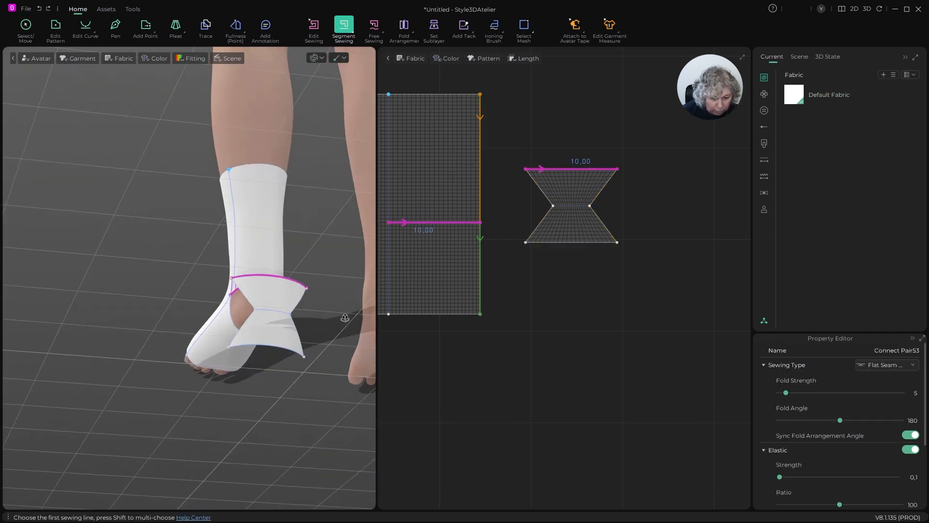
pyautogui.click(256, 346)
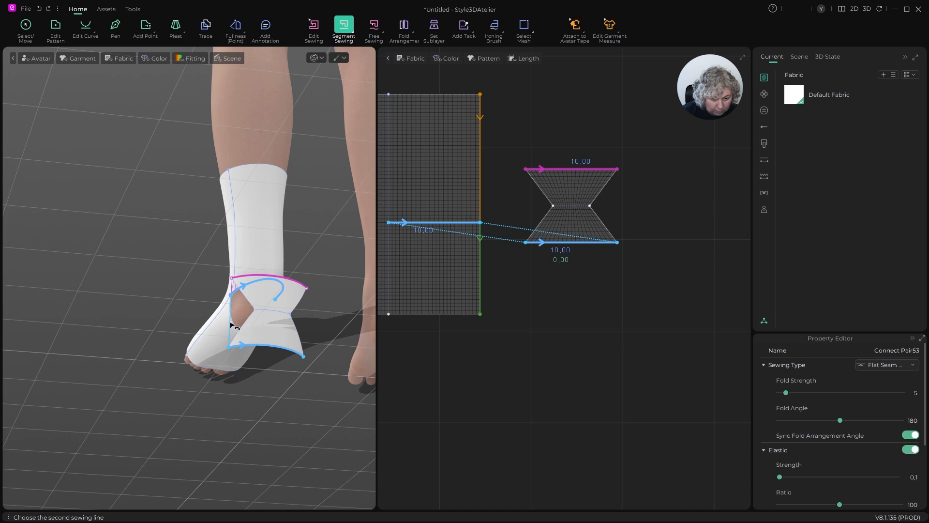
pyautogui.click(234, 327)
pyautogui.moveTo(235, 327); pyautogui.dragTo(338, 375, button='right')
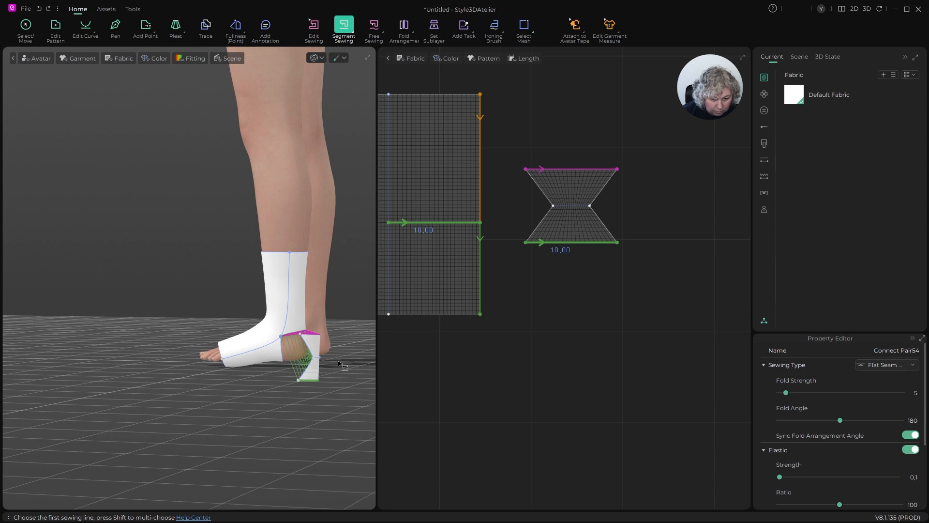
# - Sew the notched piece's lower 10 cm edge to the lower side of the cut line in the main piece
pyautogui.click(309, 382)
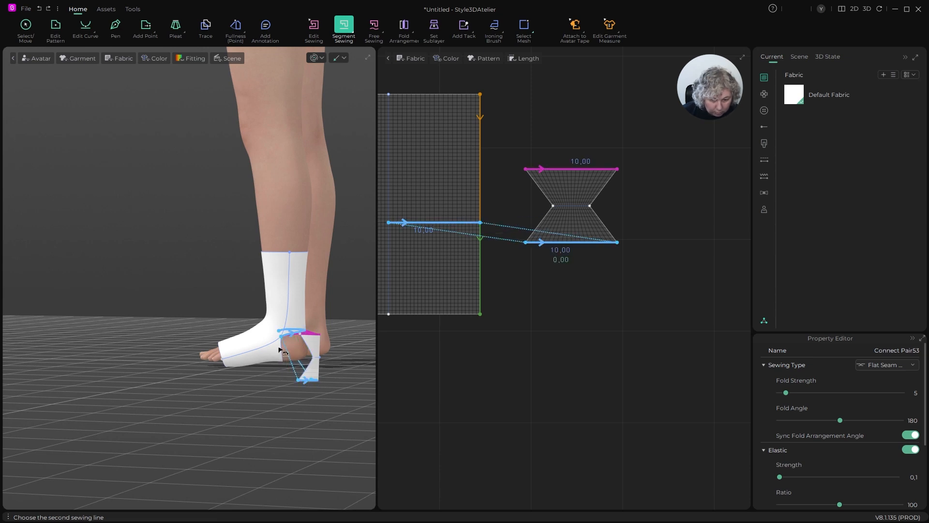
pyautogui.scroll(5, 516, 205)
pyautogui.scroll(-8, 457, 238)
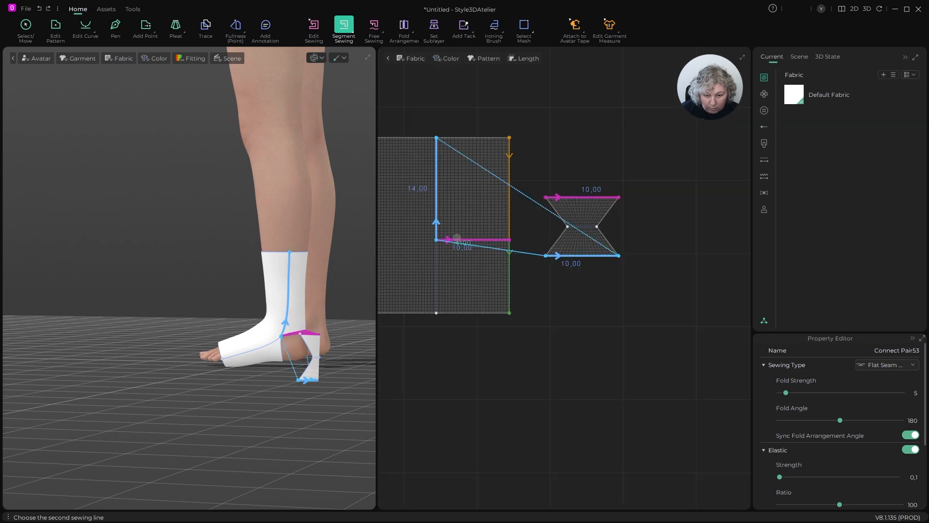
pyautogui.scroll(10, 457, 238)
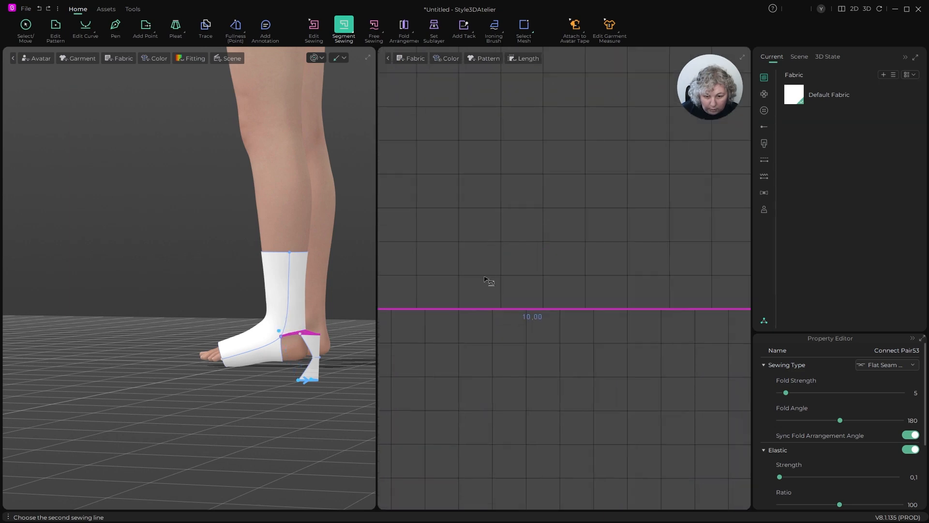
pyautogui.click(513, 344)
# - Sew the upper and lower slanted edges of the notched piece together on each side
pyautogui.moveTo(361, 373); pyautogui.dragTo(208, 347, button='right')
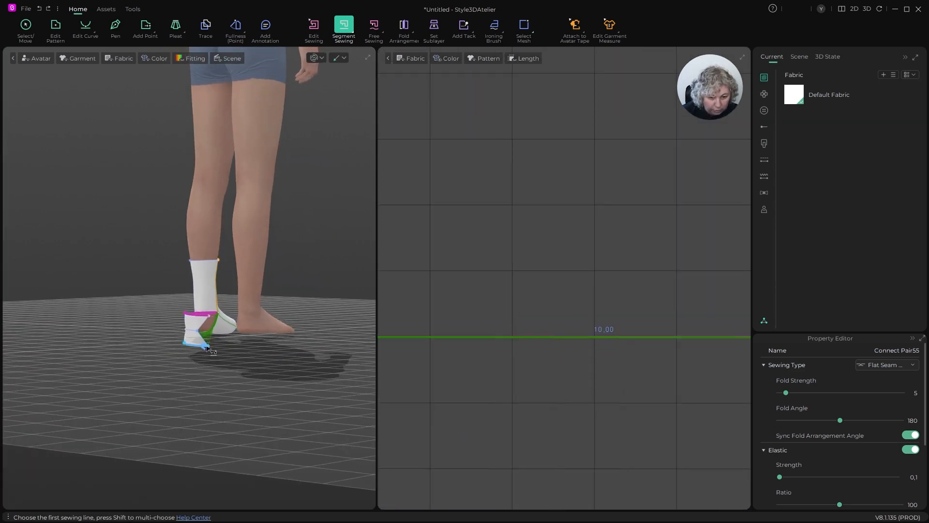
pyautogui.scroll(4, 208, 349)
pyautogui.scroll(-12, 516, 291)
pyautogui.scroll(6, 682, 279)
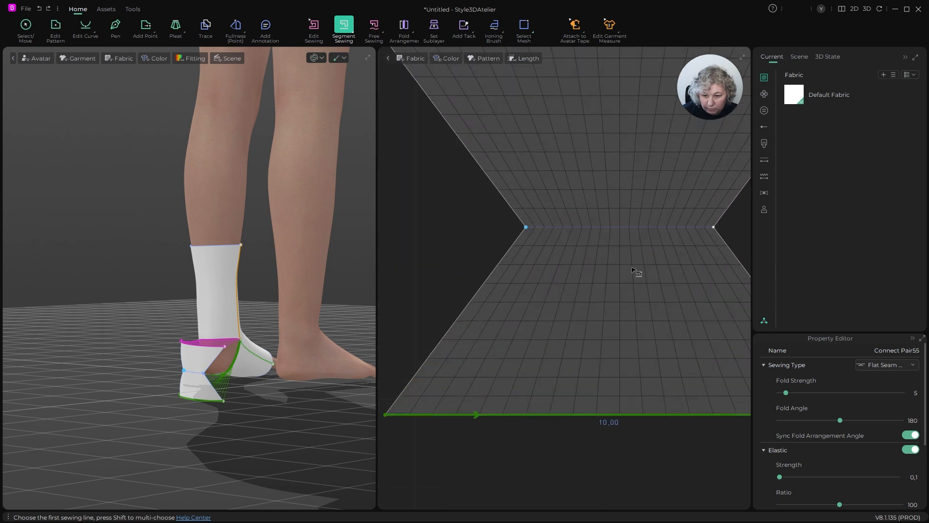
pyautogui.click(506, 201)
pyautogui.click(505, 257)
pyautogui.scroll(-5, 499, 253)
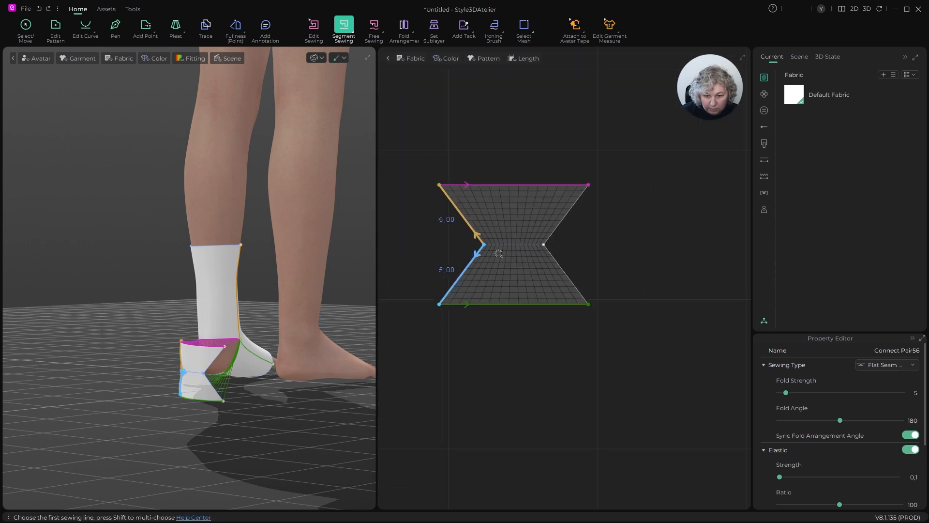
pyautogui.click(553, 233)
pyautogui.click(554, 257)
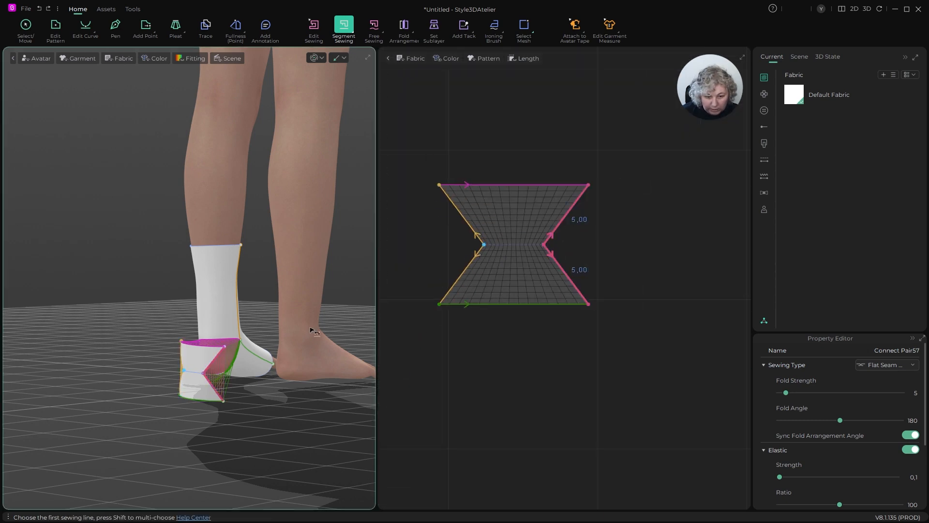
# - Simulate the garment to close the sewn piece around the heel, and inspect the fit around the foot
pyautogui.scroll(3, 293, 382)
pyautogui.press('space')
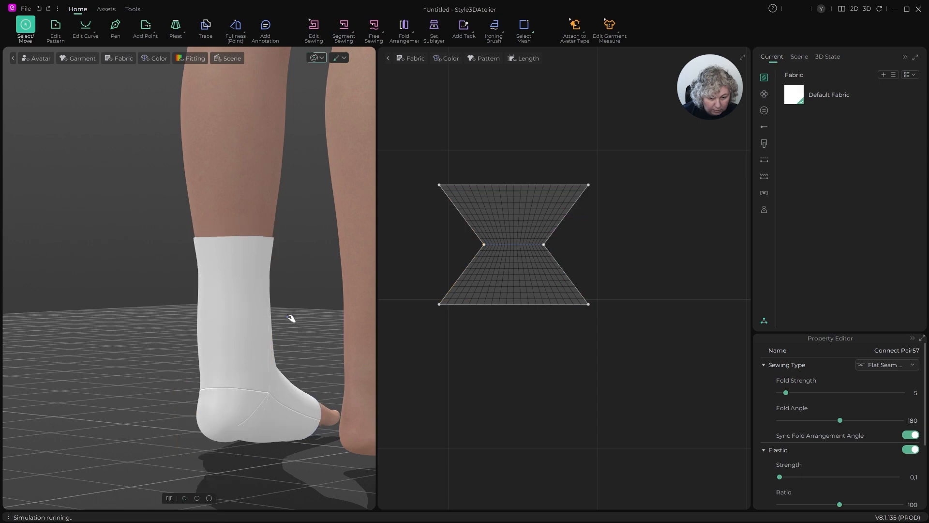
pyautogui.moveTo(297, 314); pyautogui.dragTo(238, 269, button='right')
pyautogui.scroll(-8, 610, 280)
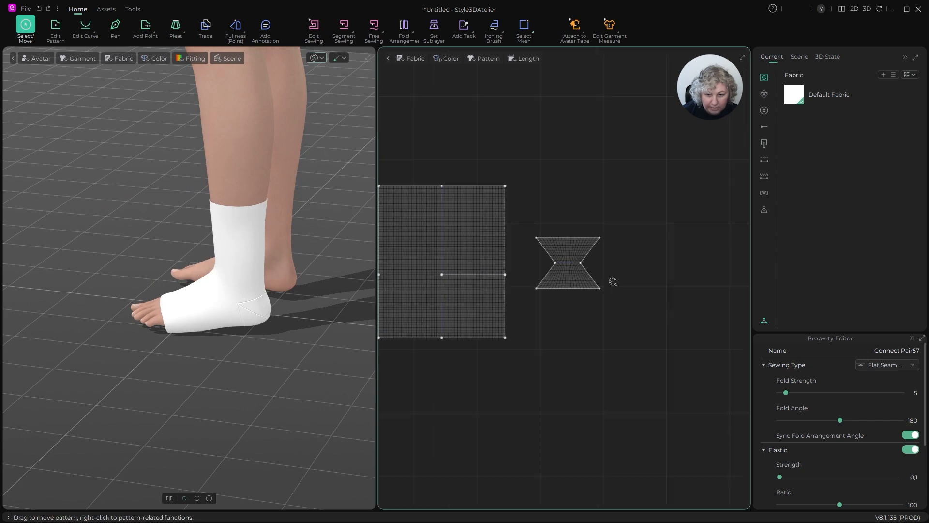
# - Offset the toe-side 10 cm segment of the main piece's bottom edge outward by 4 cm, with Extend side segments and default corners
pyautogui.scroll(8, 544, 294)
pyautogui.press('z')
pyautogui.click(483, 294)
pyautogui.scroll(3, 483, 296)
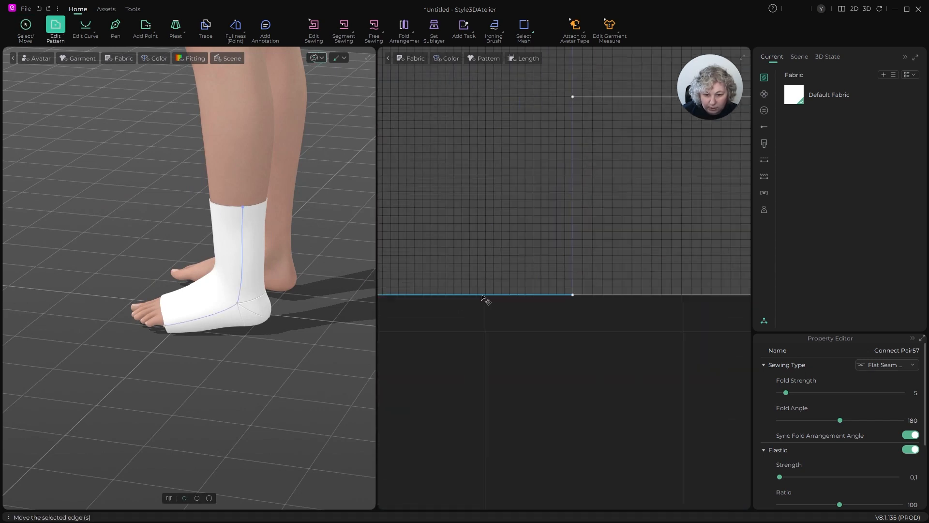
pyautogui.click(498, 295)
pyautogui.rightClick(497, 295)
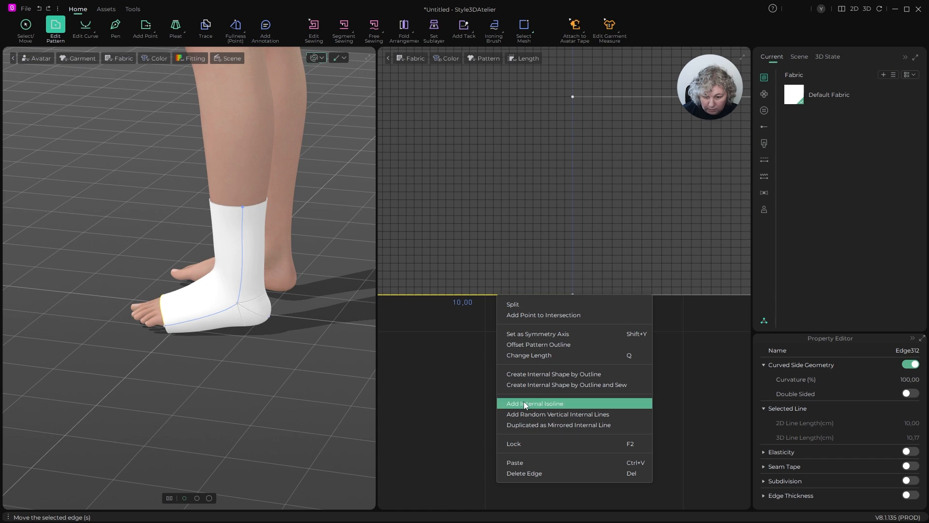
pyautogui.click(528, 345)
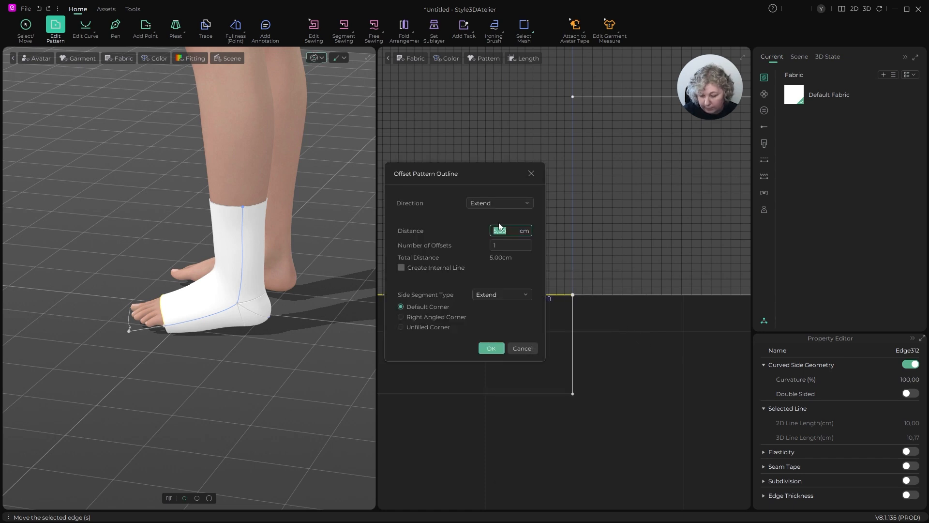
pyautogui.write('3')
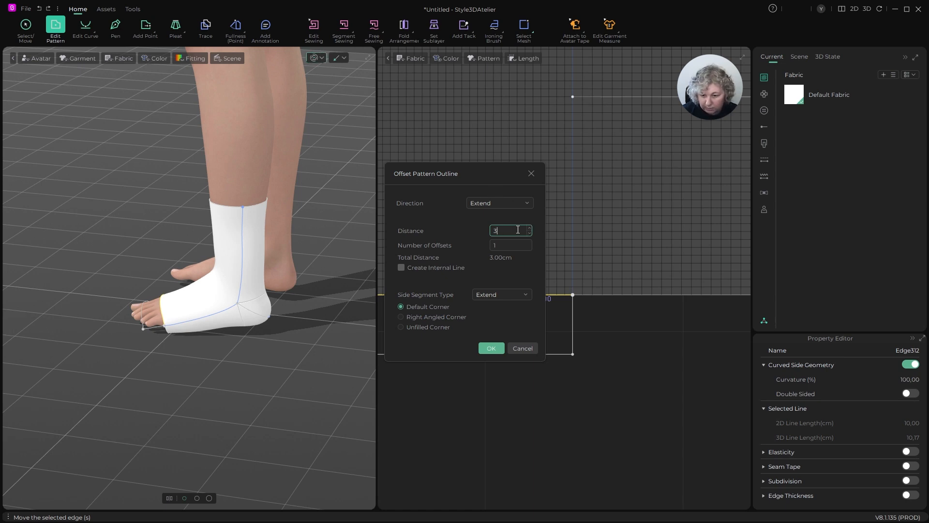
pyautogui.press('BackSpace')
pyautogui.write('4')
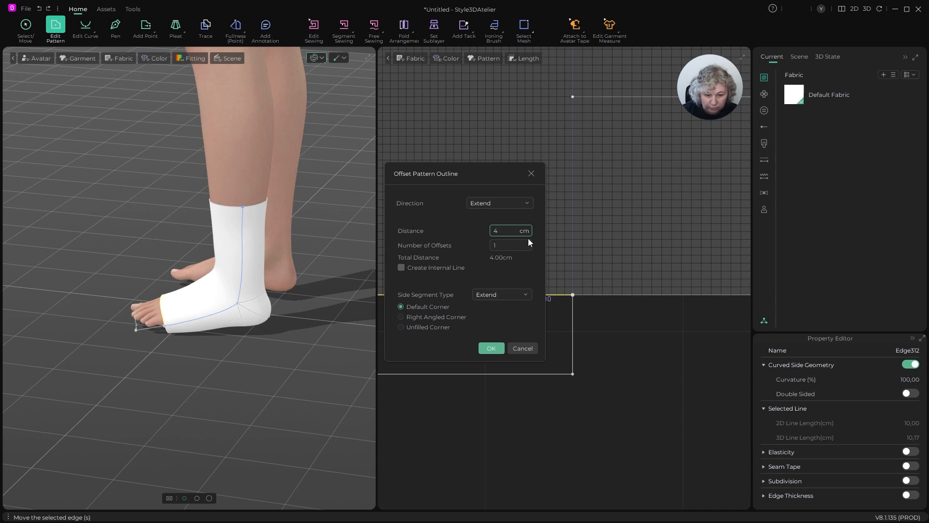
pyautogui.click(500, 348)
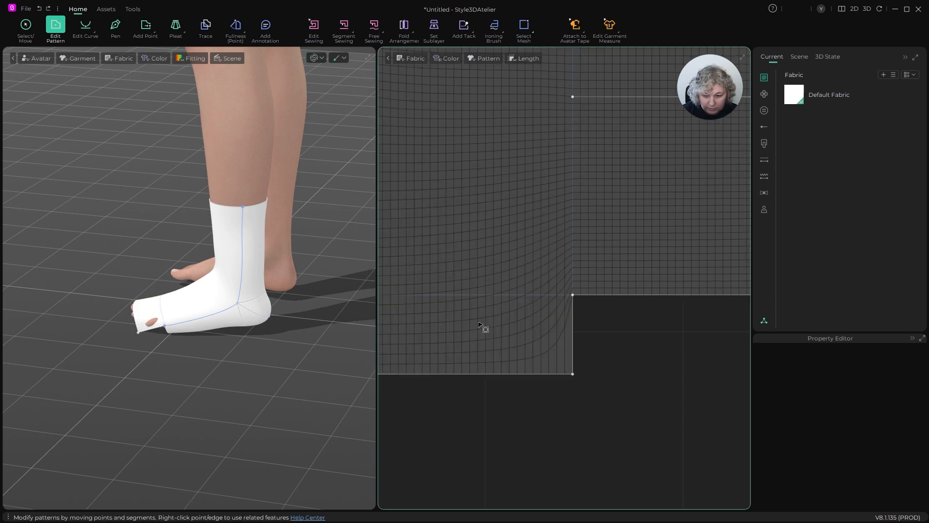
# - Set the length of the main piece's extended toe-side bottom edge to 6 cm, shortening it in the Both direction
pyautogui.scroll(3, 504, 334)
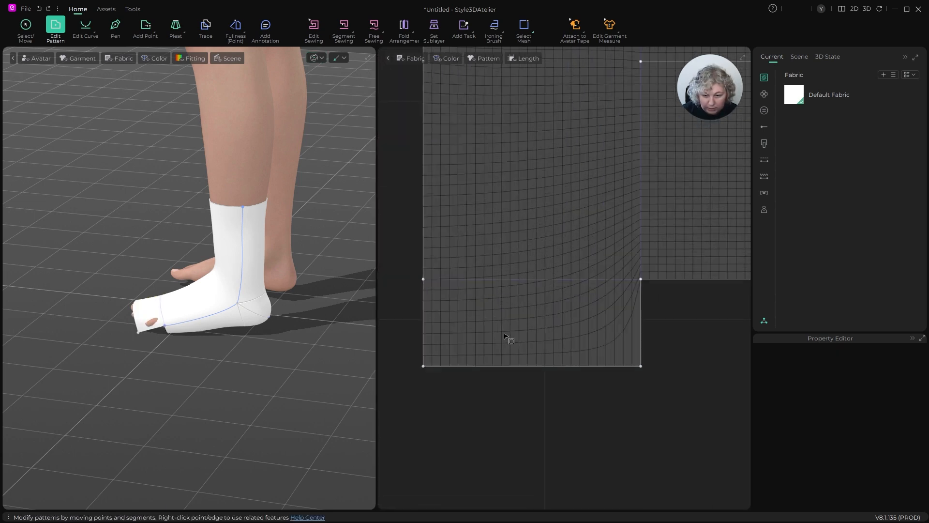
pyautogui.click(642, 366)
pyautogui.click(606, 367)
pyautogui.hotkey('ctrl', 'l')
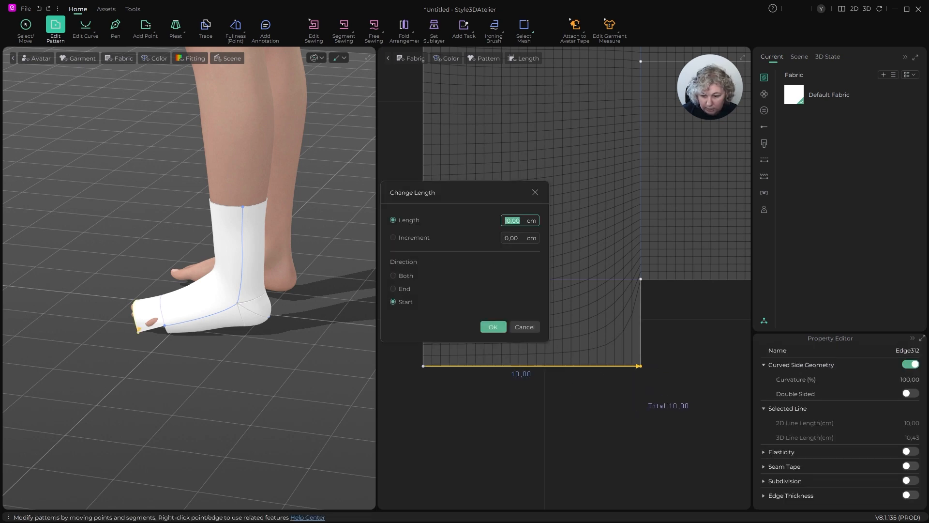
pyautogui.press('Escape')
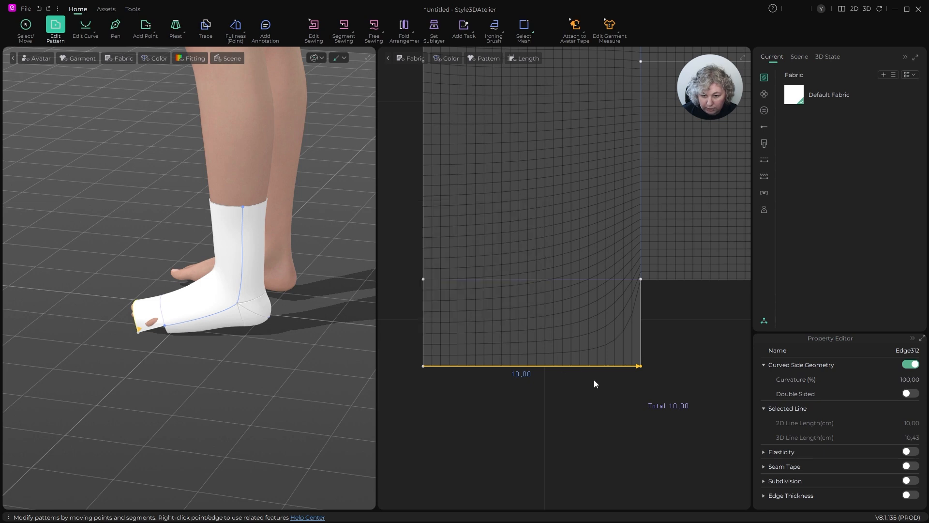
pyautogui.rightClick(547, 367)
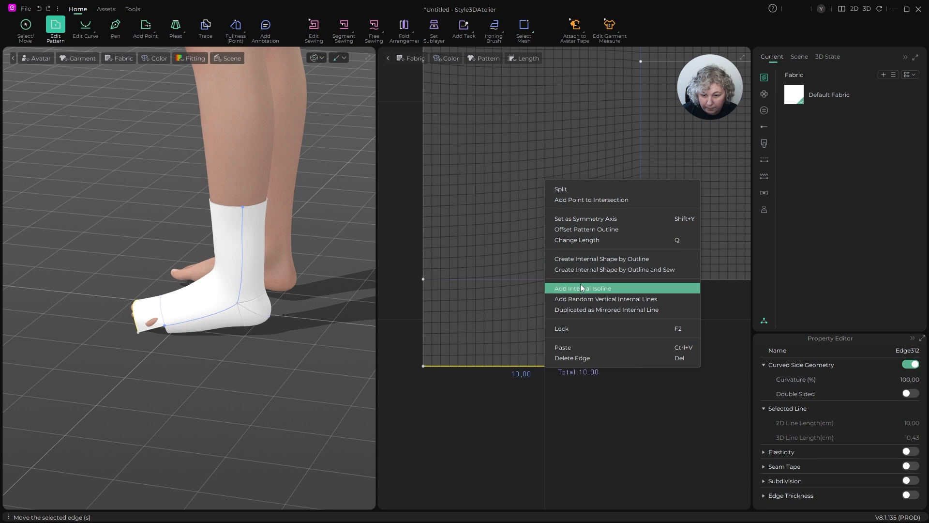
pyautogui.click(582, 240)
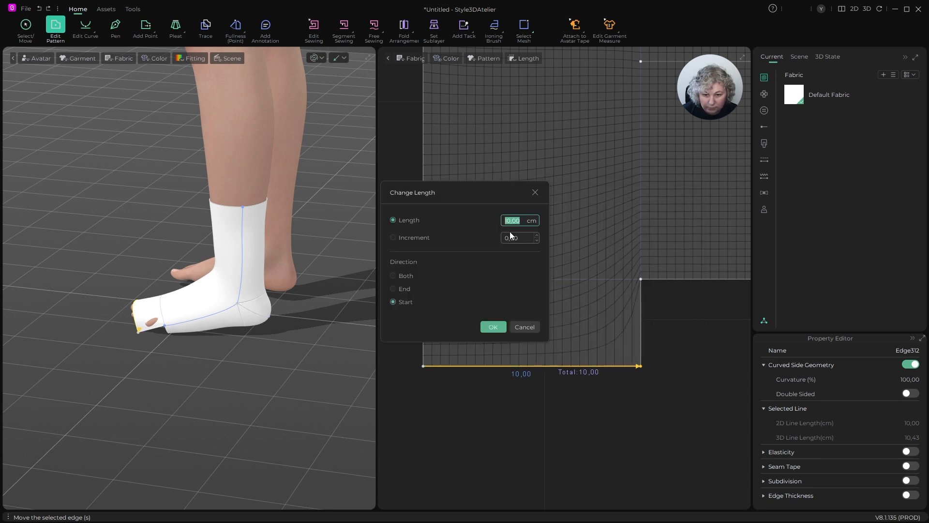
pyautogui.click(396, 273)
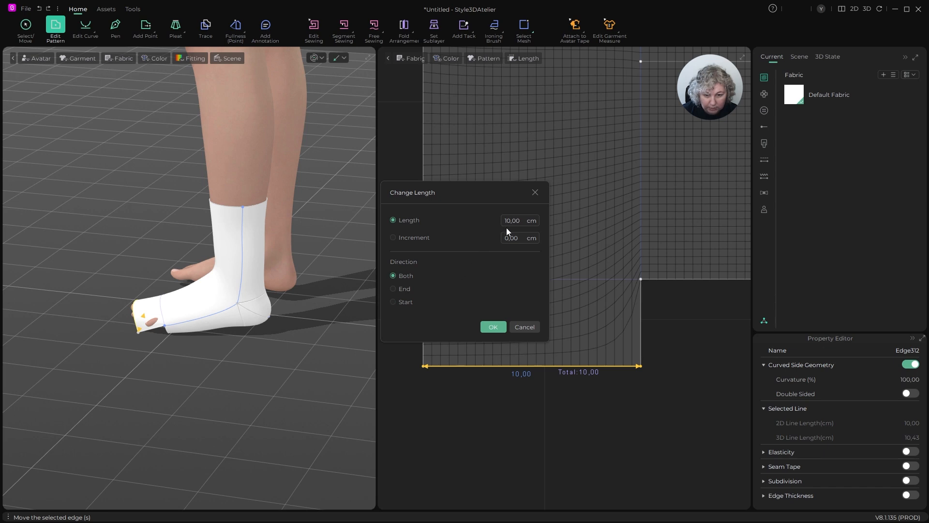
pyautogui.doubleClick(524, 220)
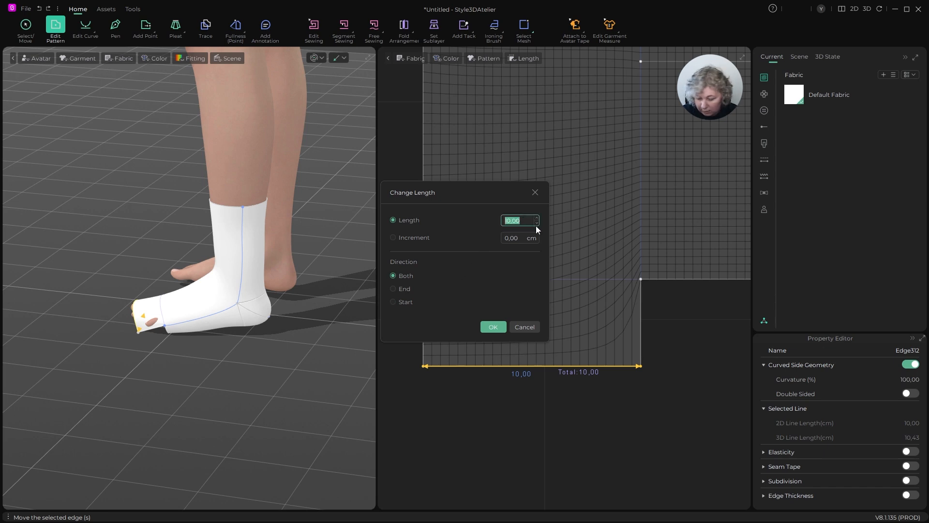
pyautogui.write('6')
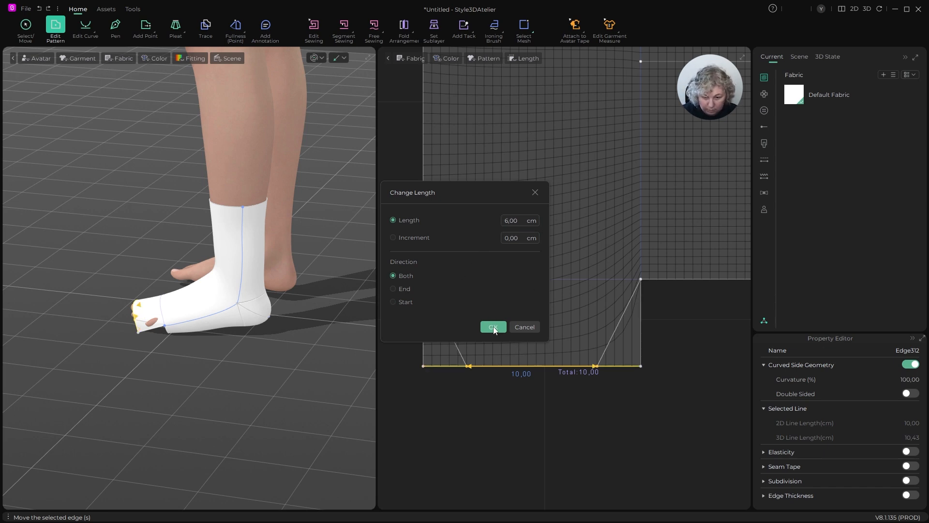
pyautogui.click(493, 327)
# - Try to offset the other 10 cm bottom segment of the main piece outward by 4 cm with Extend side segments
pyautogui.scroll(-3, 404, 286)
pyautogui.scroll(1, 529, 292)
pyautogui.scroll(2, 529, 292)
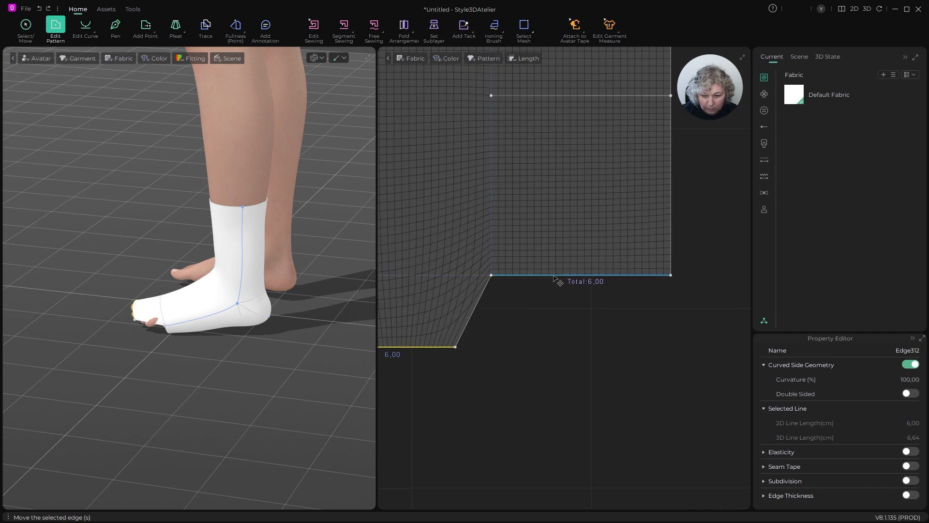
pyautogui.rightClick(555, 276)
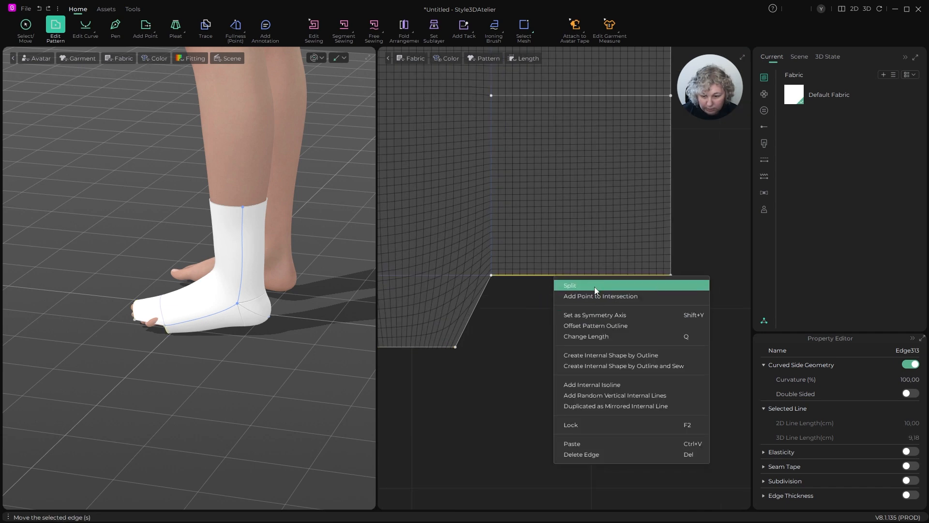
pyautogui.click(594, 326)
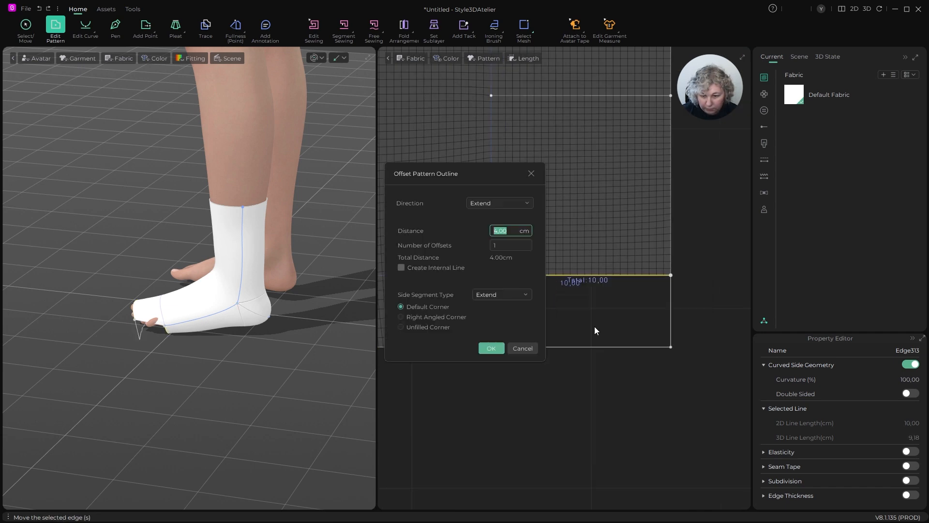
pyautogui.click(491, 348)
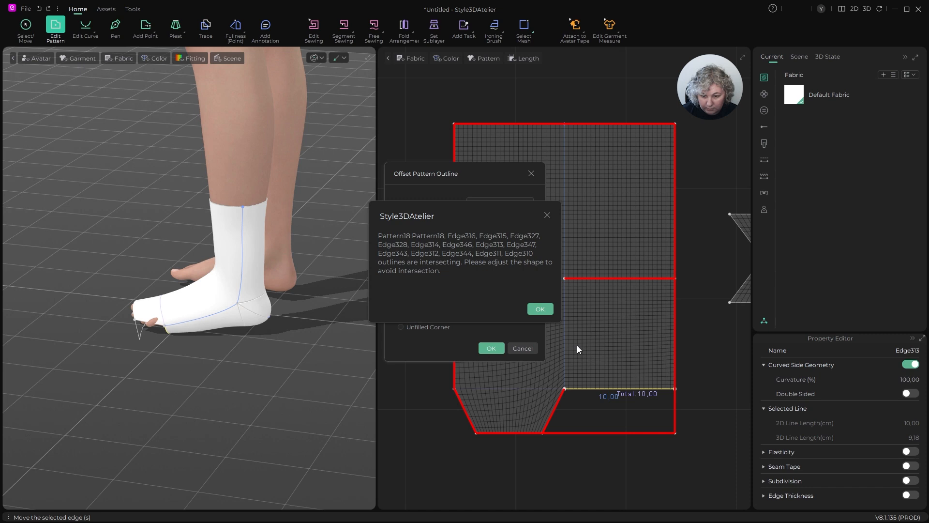
pyautogui.press('Return')
pyautogui.press('Escape')
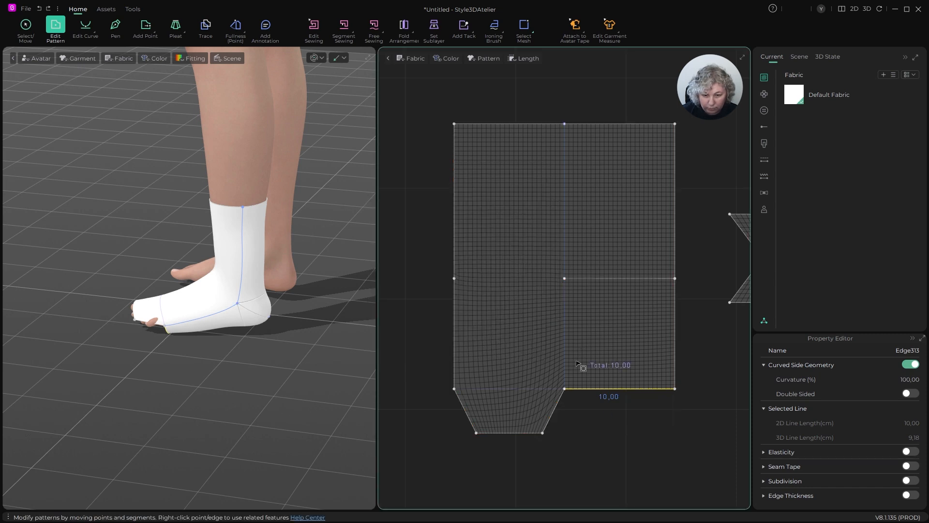
# - Offset the main piece's remaining 10 cm bottom segment outward by 4 cm, with Perpendicular side segments and default corners
pyautogui.rightClick(597, 389)
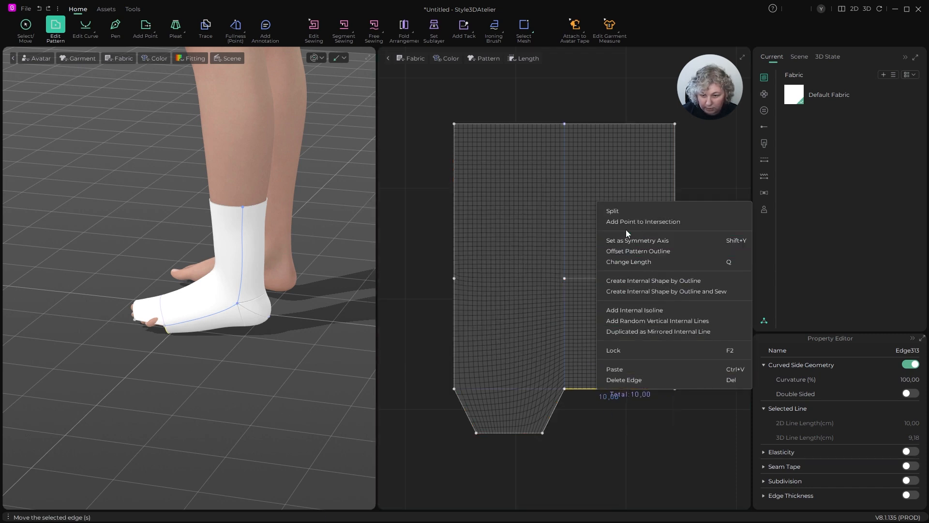
pyautogui.click(626, 251)
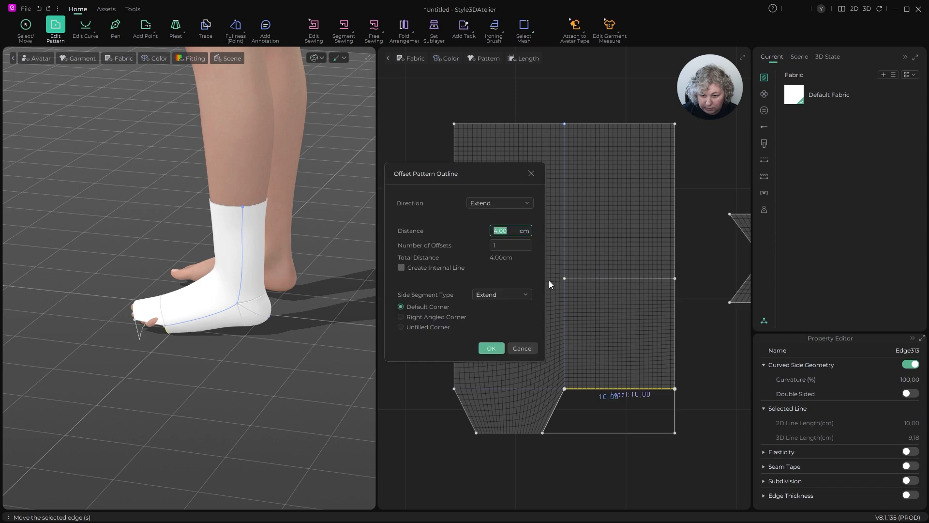
pyautogui.click(497, 205)
pyautogui.click(495, 234)
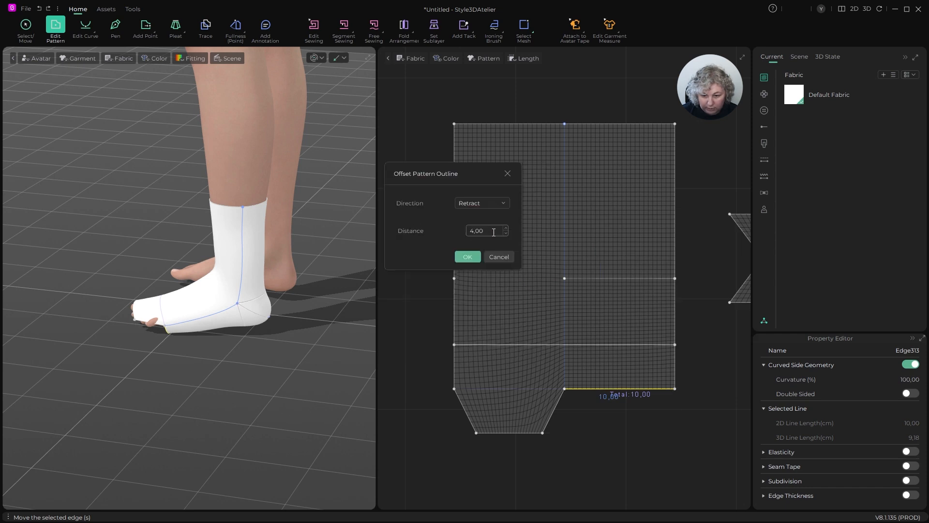
pyautogui.click(491, 201)
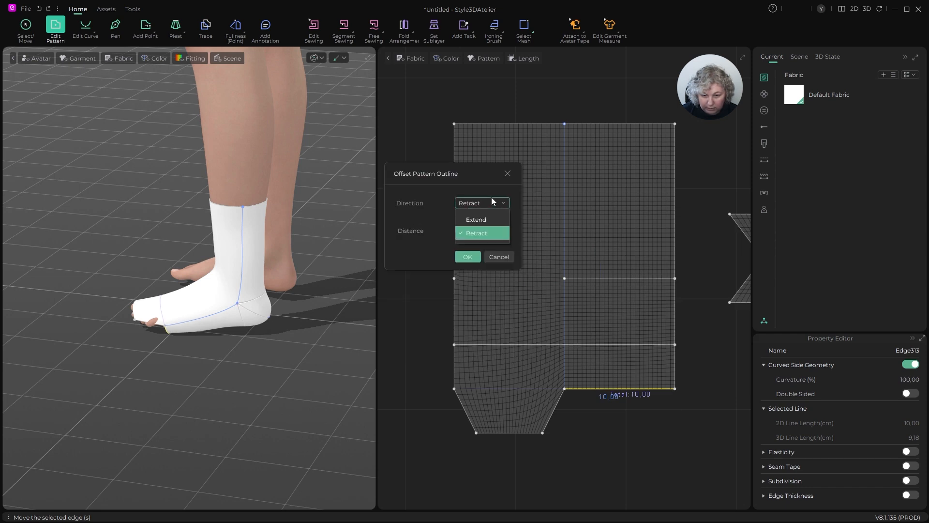
pyautogui.click(488, 215)
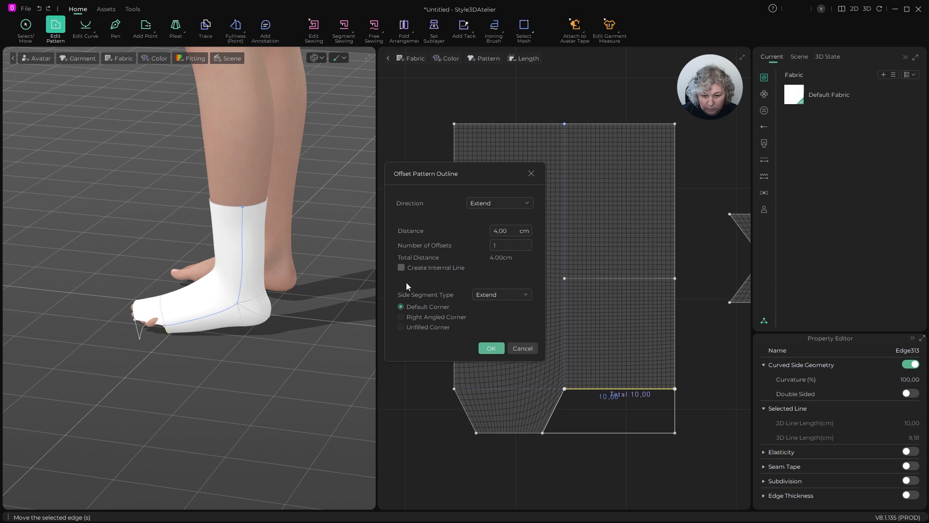
pyautogui.click(492, 297)
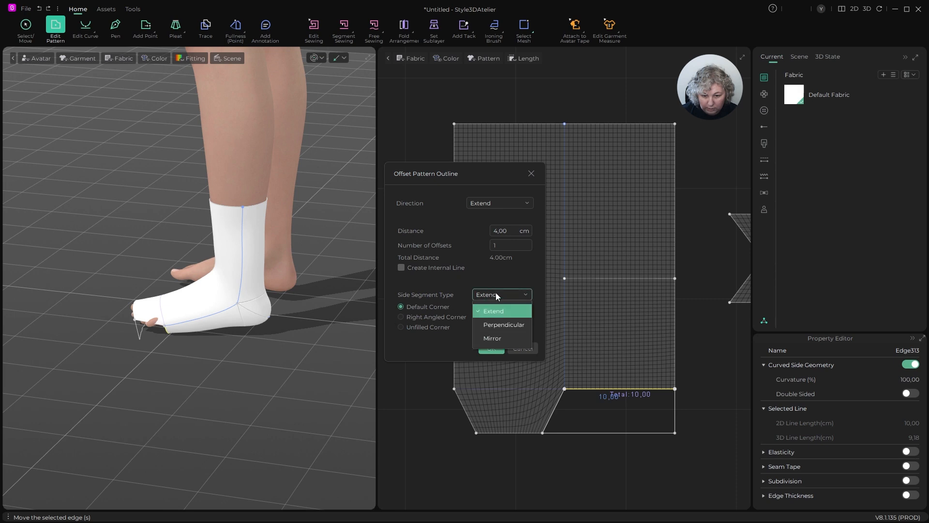
pyautogui.click(502, 323)
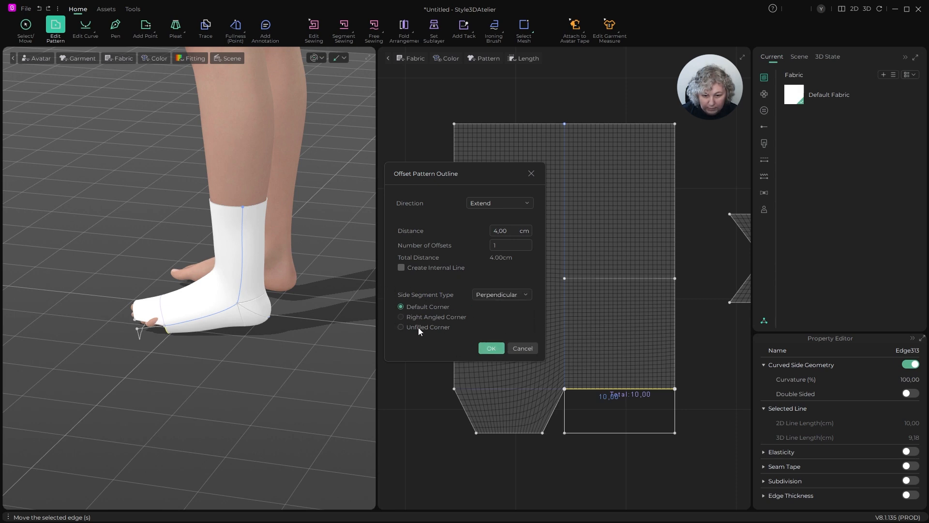
pyautogui.click(491, 348)
# - Set the length of the second flap's bottom edge to 6 cm, shortening it in the Both direction
pyautogui.scroll(-2, 533, 357)
pyautogui.scroll(5, 575, 400)
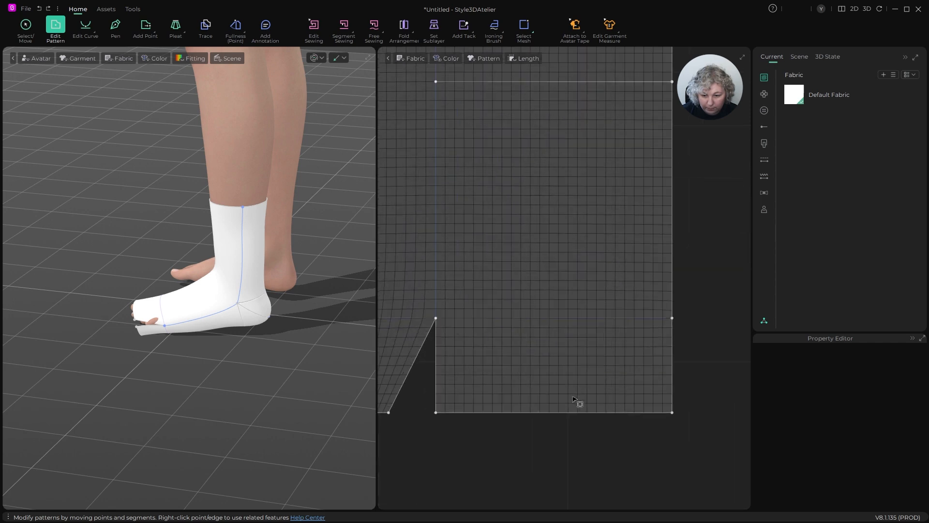
pyautogui.click(573, 412)
pyautogui.hotkey('ctrl', 'h')
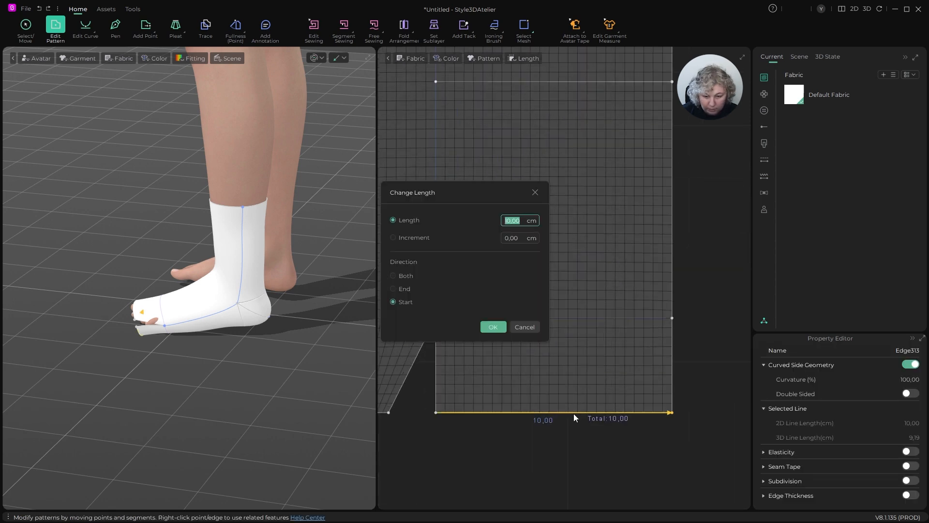
pyautogui.click(400, 274)
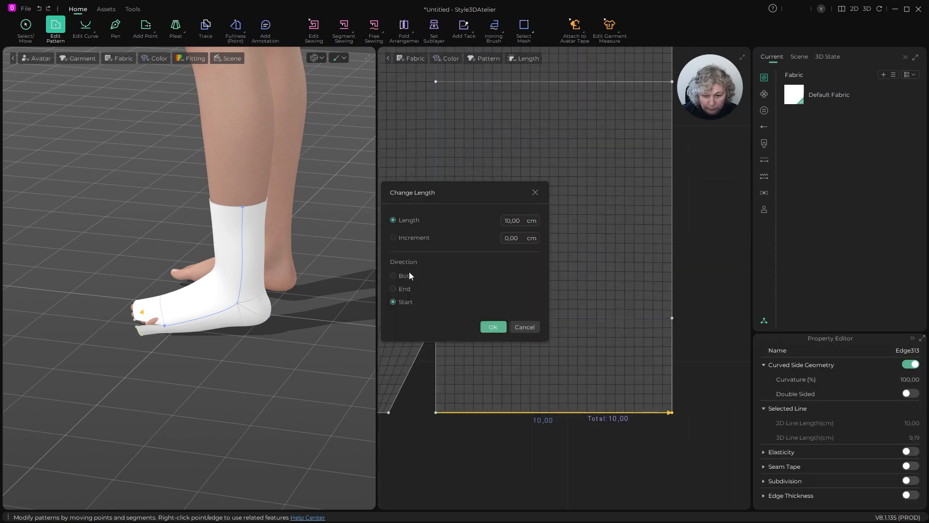
pyautogui.write('6')
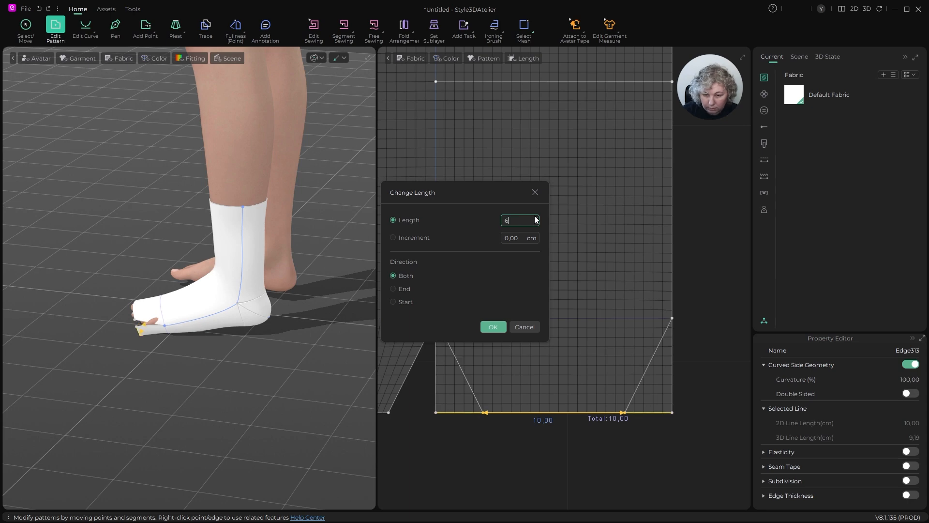
pyautogui.click(494, 327)
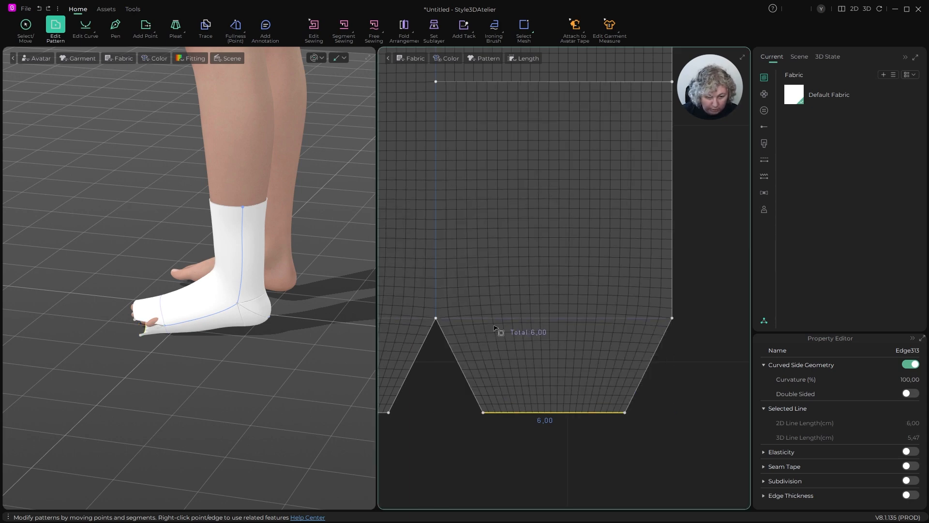
# - Extend both ends of the foot's side seam around the slanted and bottom edges of the toe flaps to the central notch point
pyautogui.scroll(-3, 538, 337)
pyautogui.scroll(5, 539, 337)
pyautogui.scroll(-1, 539, 337)
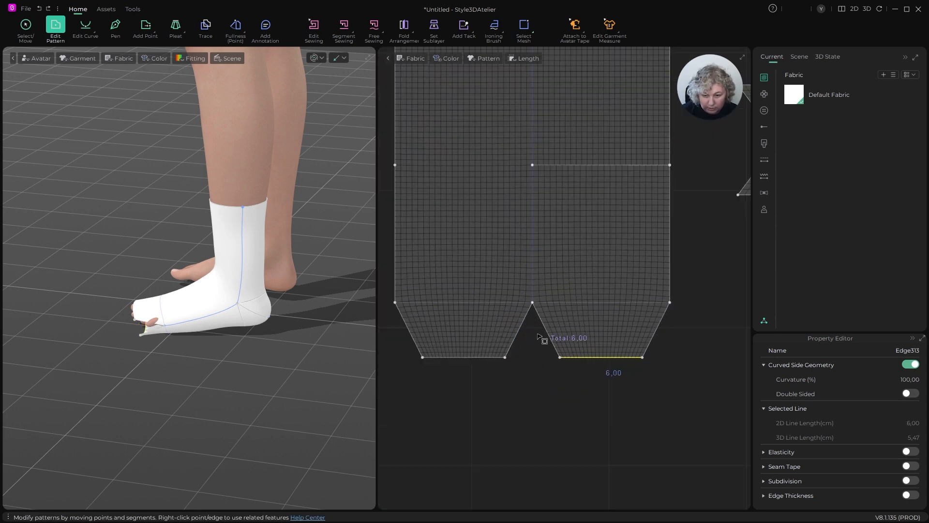
pyautogui.press('m')
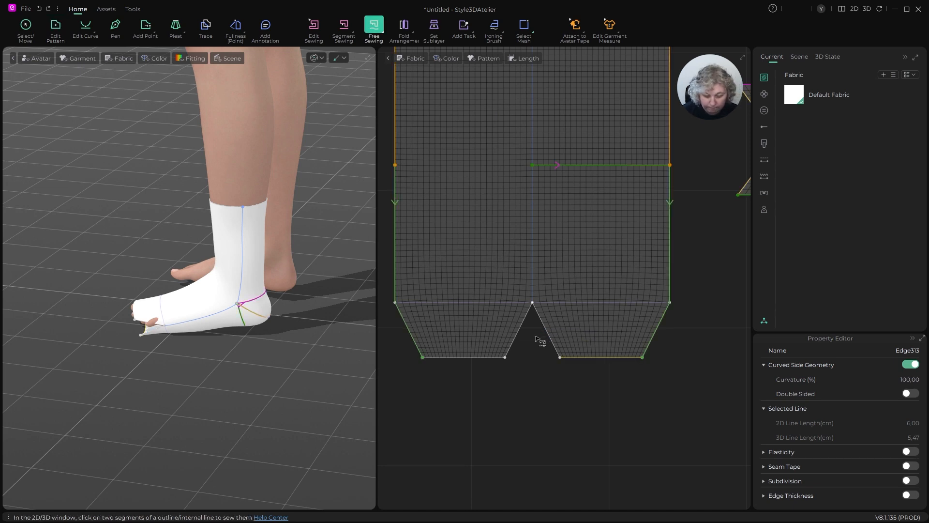
pyautogui.press('b')
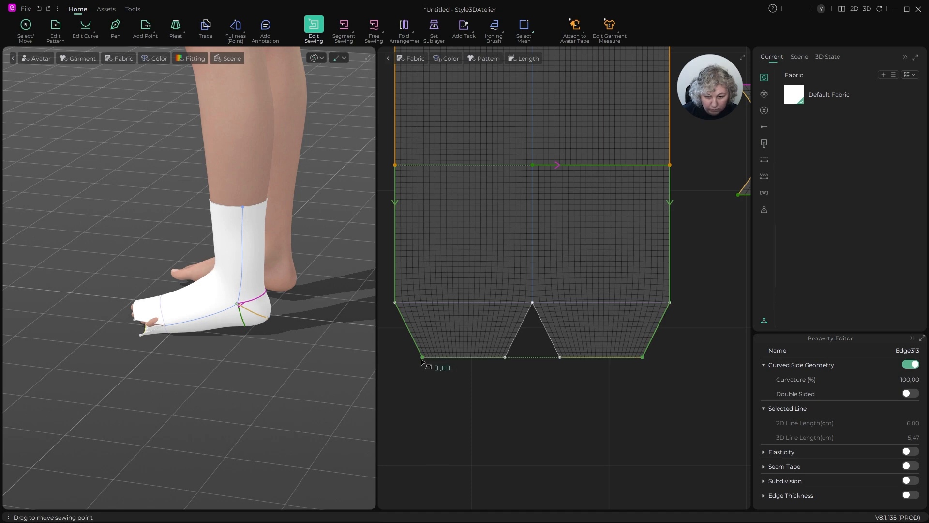
pyautogui.click(436, 357)
pyautogui.moveTo(517, 359); pyautogui.dragTo(531, 305)
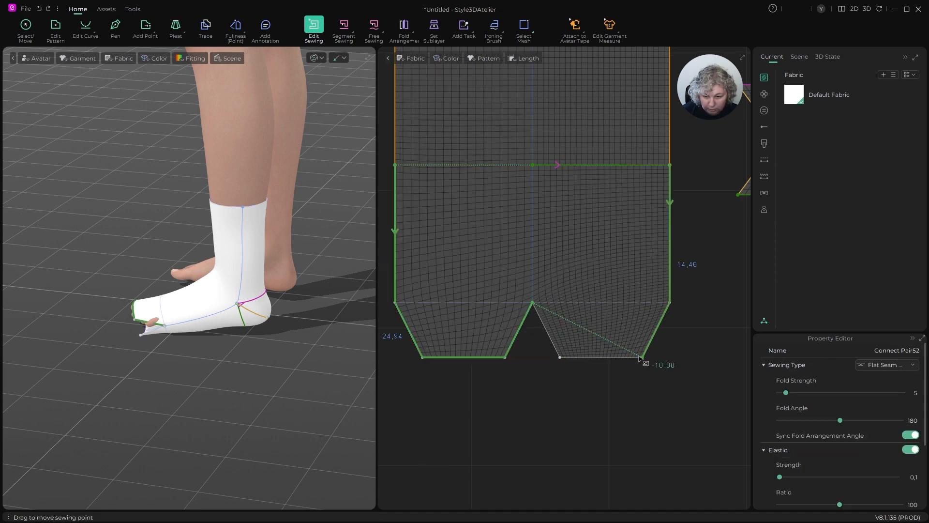
pyautogui.moveTo(643, 357); pyautogui.dragTo(543, 304)
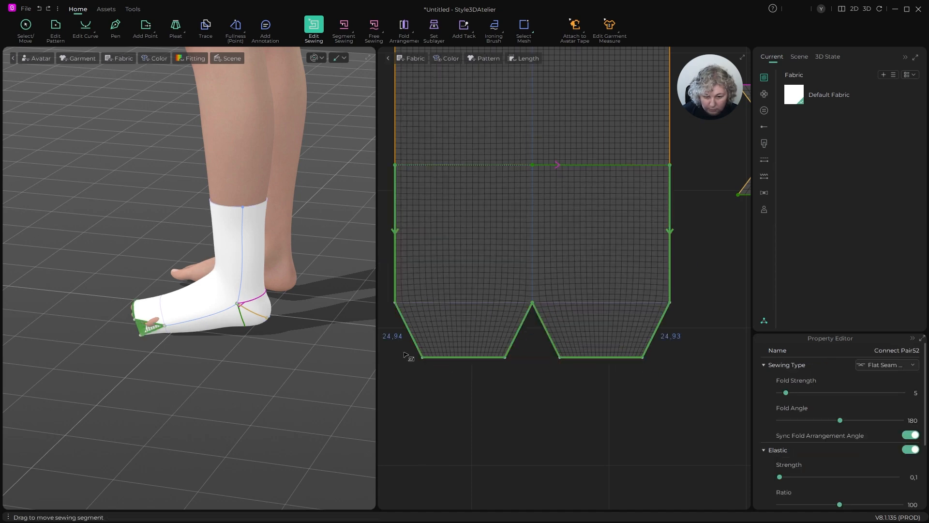
# - Simulate the garment to close the toe seam, and inspect the fit around the toes from the front
pyautogui.scroll(-3, 243, 359)
pyautogui.moveTo(243, 359)
pyautogui.mouseDown(button='right')
pyautogui.moveTo(263, 373)
pyautogui.moveTo(294, 363)
pyautogui.moveTo(259, 354)
pyautogui.mouseUp(button='right')
pyautogui.scroll(2, 304, 356)
pyautogui.press('space')
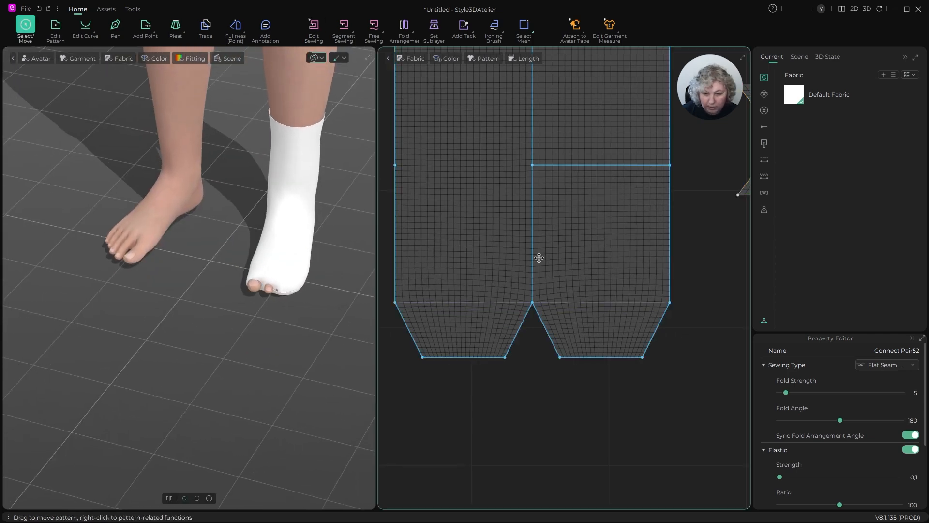
# - Select the mesh at the outer corners of both toe flaps with Select Mesh and move it toward the exposed toes
pyautogui.click(532, 30)
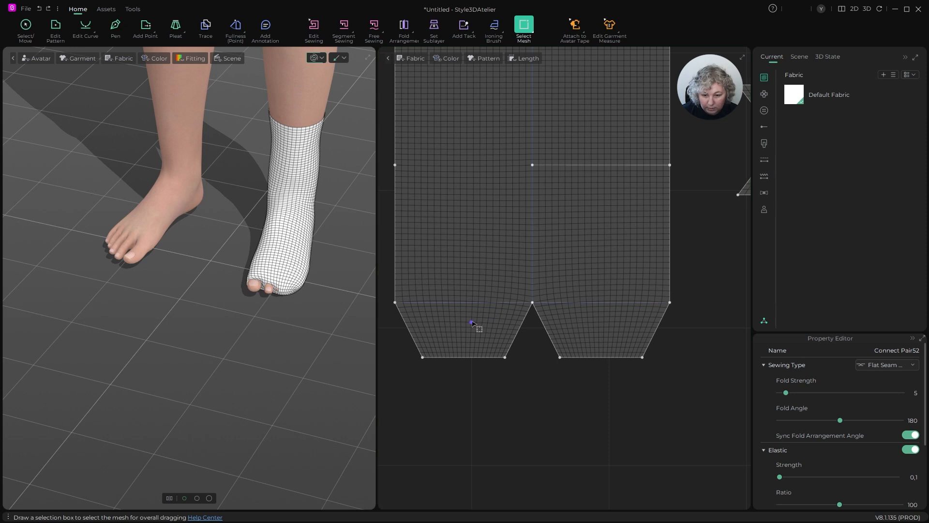
pyautogui.moveTo(472, 322); pyautogui.dragTo(615, 387)
pyautogui.click(561, 430)
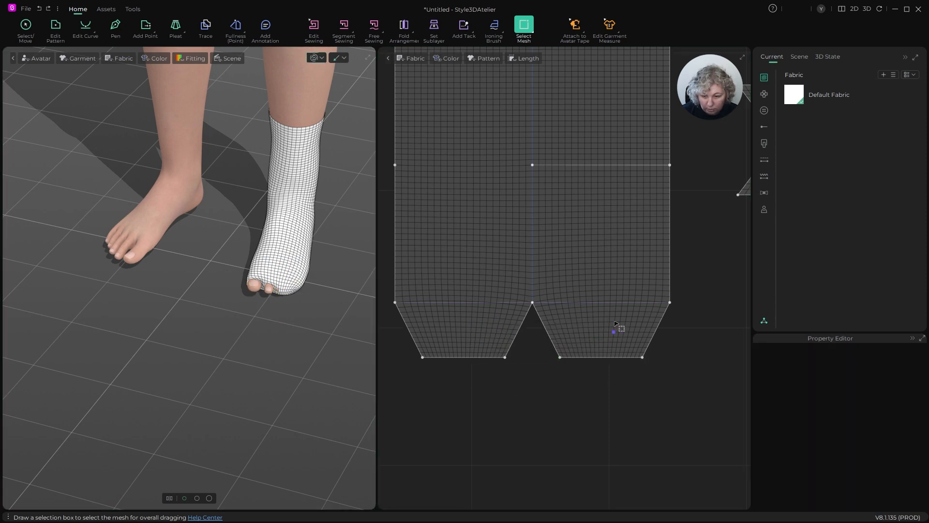
pyautogui.moveTo(616, 320); pyautogui.dragTo(673, 390)
pyautogui.keyDown('shift'); pyautogui.moveTo(461, 387); pyautogui.dragTo(461, 387); pyautogui.keyUp('shift')
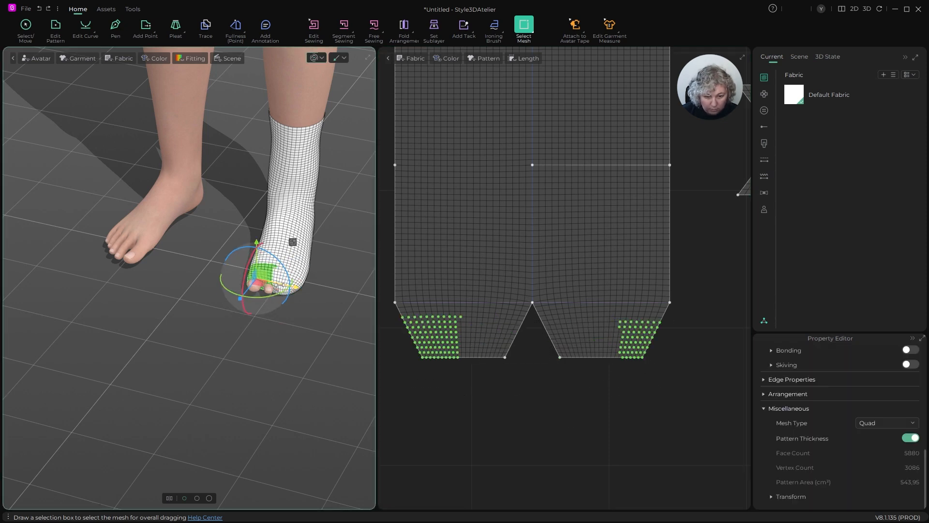
pyautogui.moveTo(261, 275); pyautogui.dragTo(260, 286)
pyautogui.moveTo(255, 324); pyautogui.dragTo(292, 324, button='right')
pyautogui.click(334, 325)
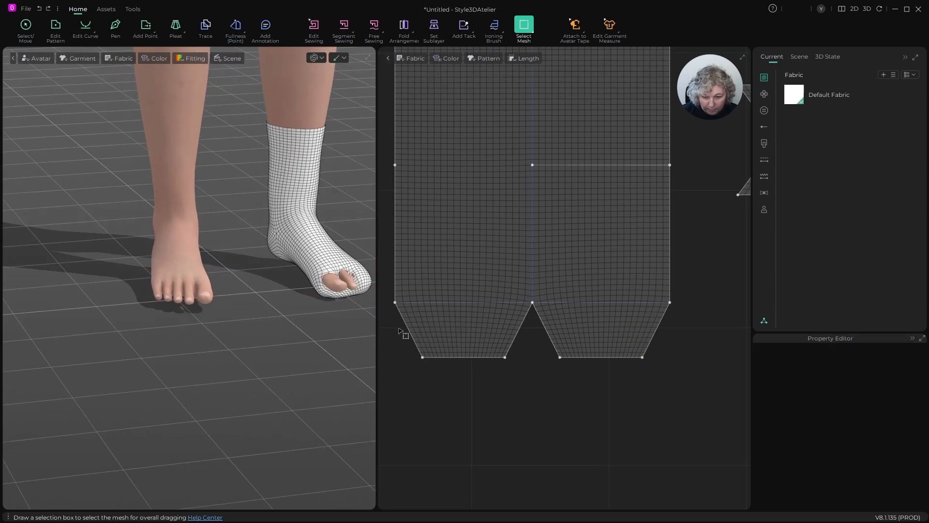
# - Select the mesh at the outer corner of the first toe flap, rotate it, pull it forward past the toes, and simulate
pyautogui.moveTo(485, 388); pyautogui.dragTo(482, 380)
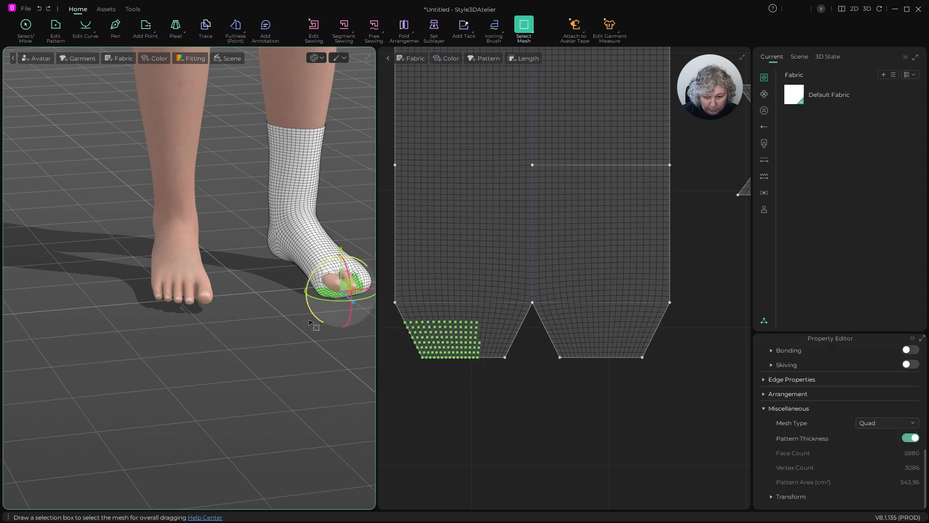
pyautogui.moveTo(283, 331); pyautogui.dragTo(326, 334, button='right')
pyautogui.moveTo(326, 334); pyautogui.dragTo(235, 369, button='middle')
pyautogui.moveTo(291, 321); pyautogui.dragTo(295, 278)
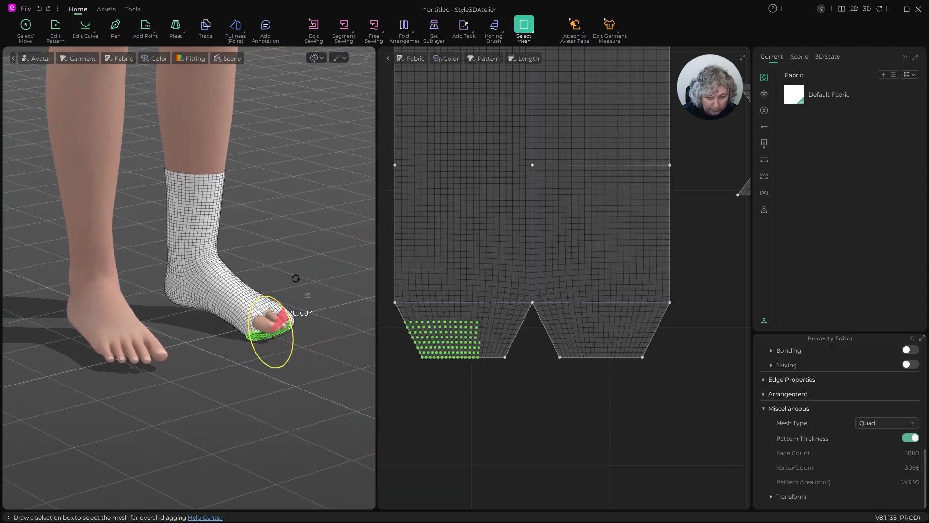
pyautogui.moveTo(296, 313); pyautogui.dragTo(300, 319)
pyautogui.moveTo(270, 386); pyautogui.dragTo(317, 376, button='right')
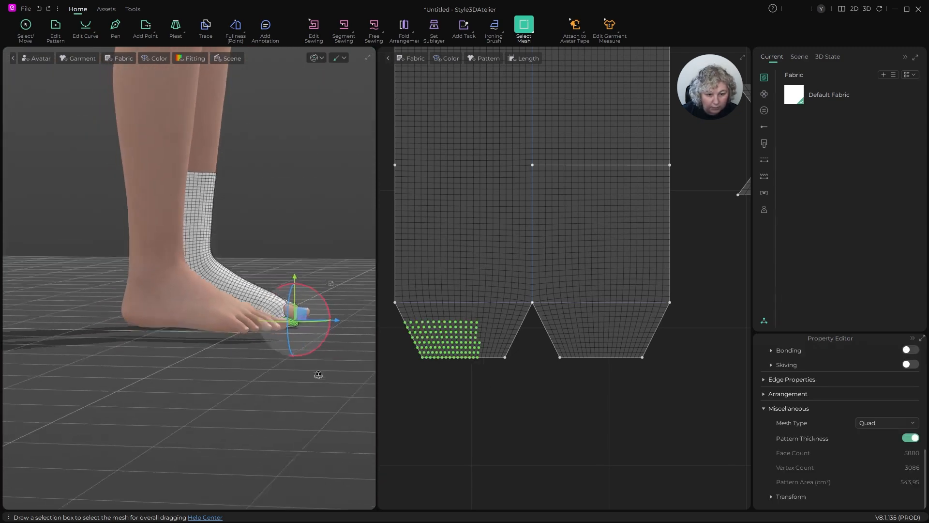
pyautogui.moveTo(300, 313); pyautogui.dragTo(341, 301)
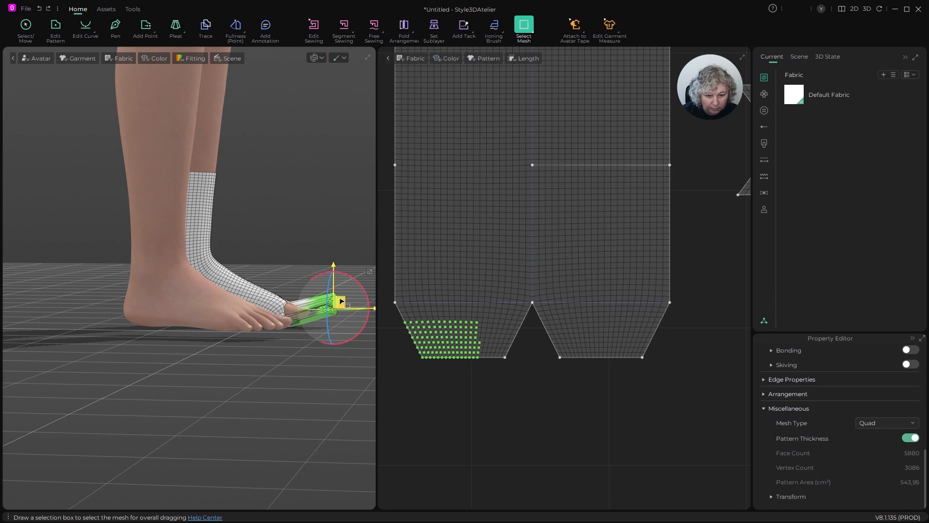
pyautogui.press('space')
# - Select a larger mesh area on the same toe flap with Select Mesh, raise it above the exposed toes, and simulate
pyautogui.press('b')
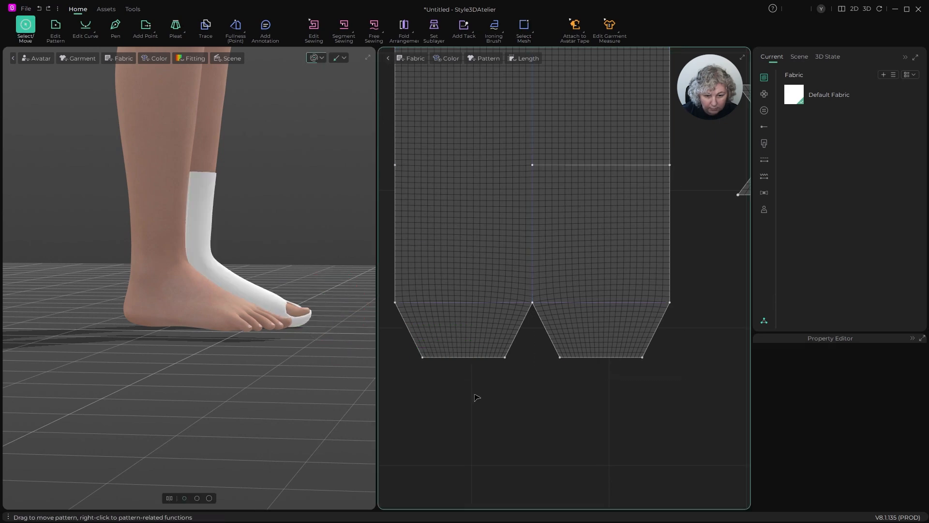
pyautogui.scroll(4, 459, 345)
pyautogui.scroll(-2, 519, 349)
pyautogui.moveTo(325, 320); pyautogui.dragTo(268, 334, button='right')
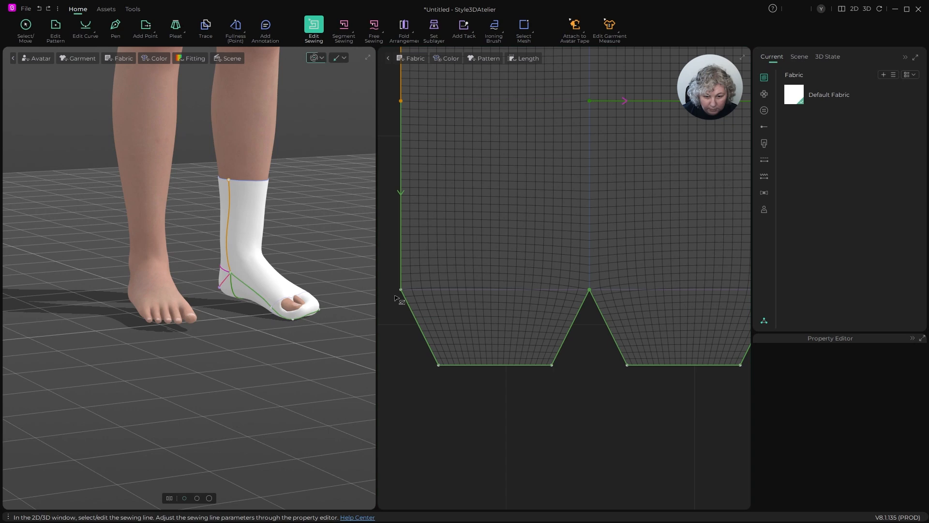
pyautogui.click(525, 25)
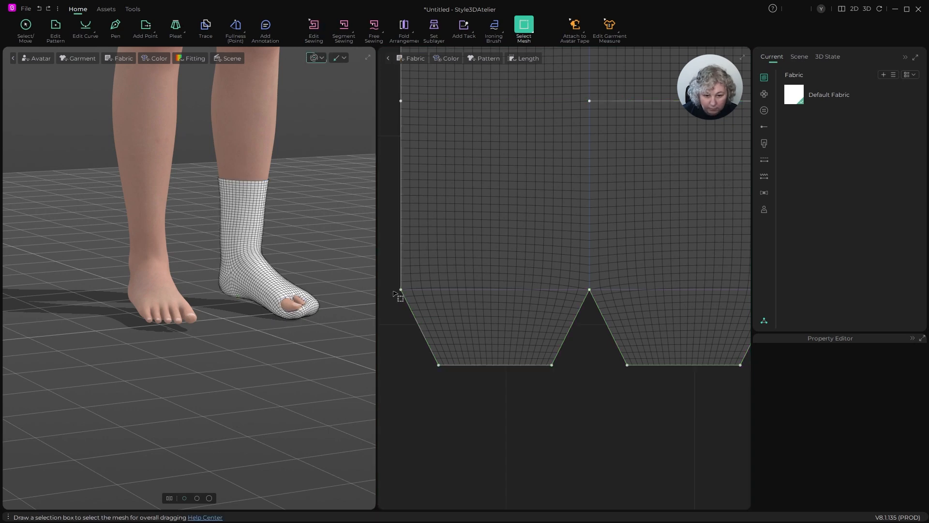
pyautogui.moveTo(428, 313); pyautogui.dragTo(530, 382)
pyautogui.scroll(3, 326, 343)
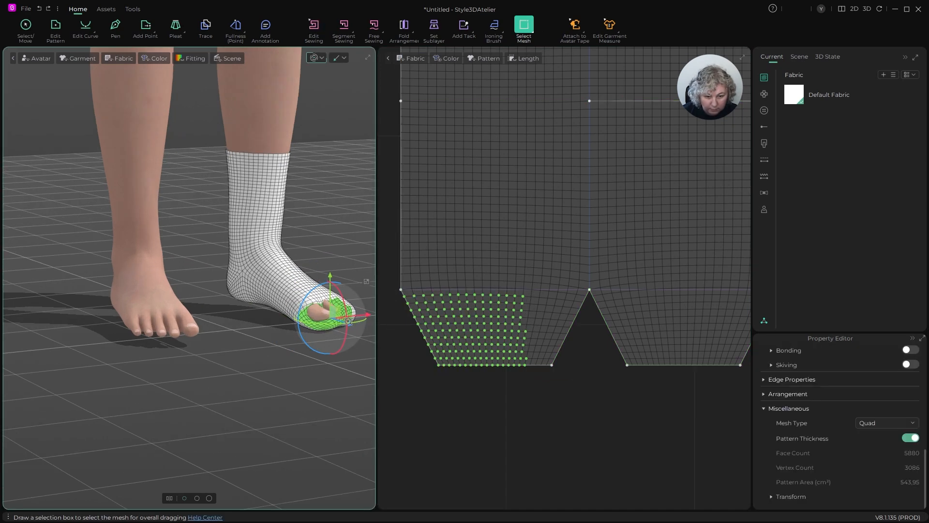
pyautogui.moveTo(326, 344); pyautogui.dragTo(231, 305, button='right')
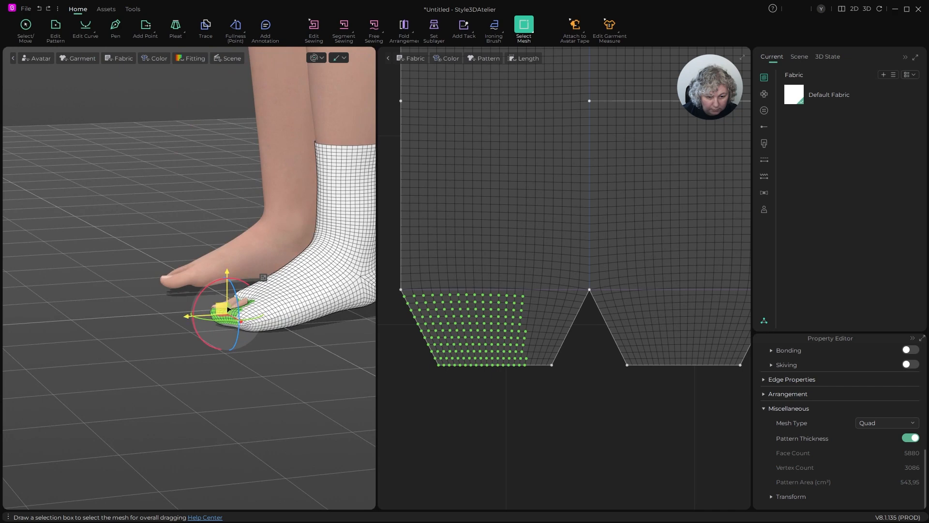
pyautogui.moveTo(229, 286); pyautogui.dragTo(228, 267)
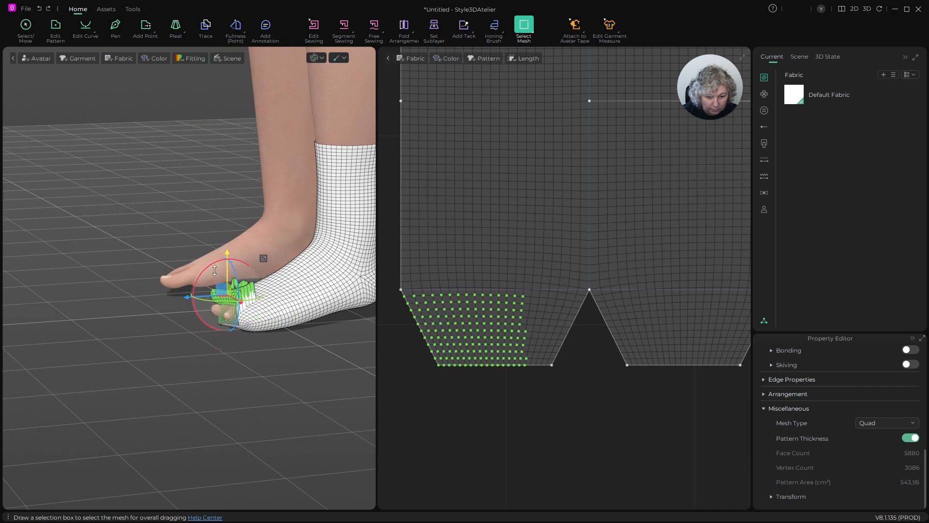
pyautogui.press('space')
# - Inspect the toe end of the sock and its side seam from the front and both sides
pyautogui.moveTo(259, 286); pyautogui.dragTo(365, 270, button='right')
pyautogui.scroll(5, 353, 284)
pyautogui.moveTo(341, 250); pyautogui.dragTo(230, 218, button='middle')
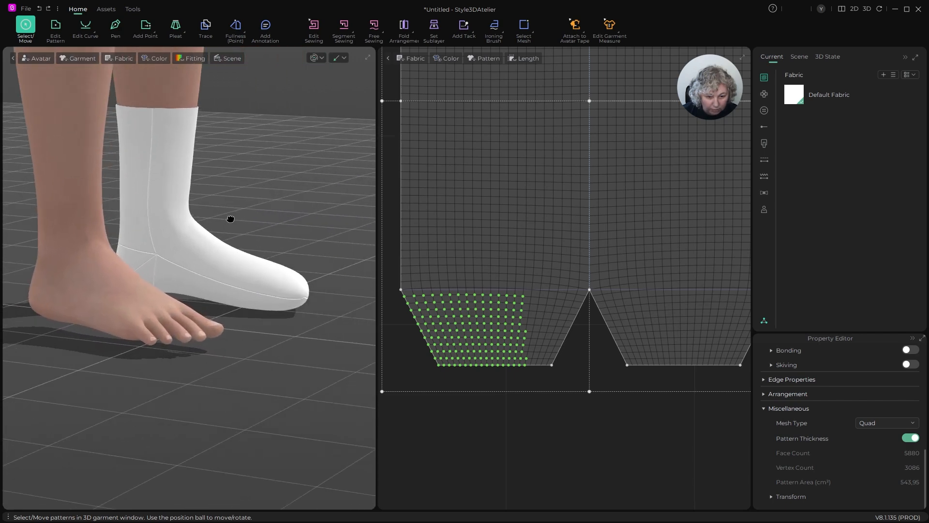
pyautogui.moveTo(230, 217); pyautogui.dragTo(194, 239, button='right')
pyautogui.scroll(5, 299, 315)
pyautogui.click(298, 300)
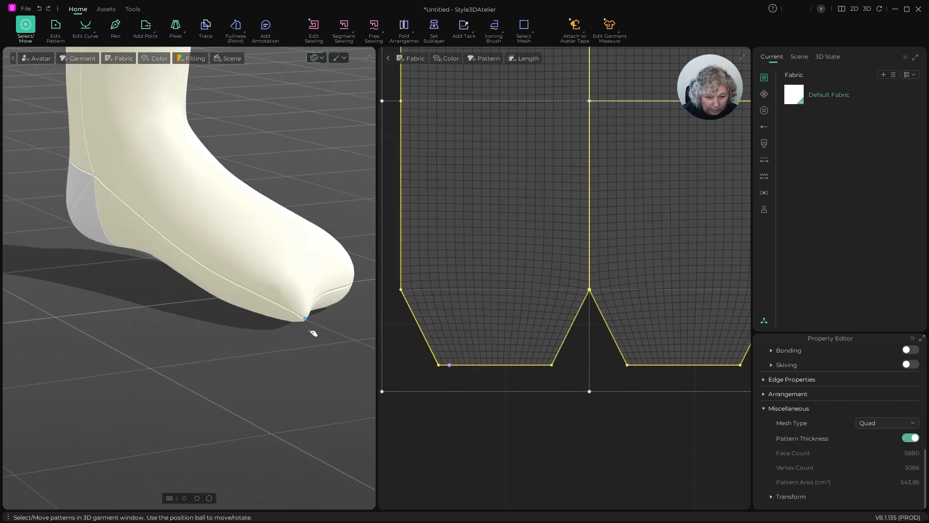
pyautogui.moveTo(309, 321); pyautogui.dragTo(249, 324, button='right')
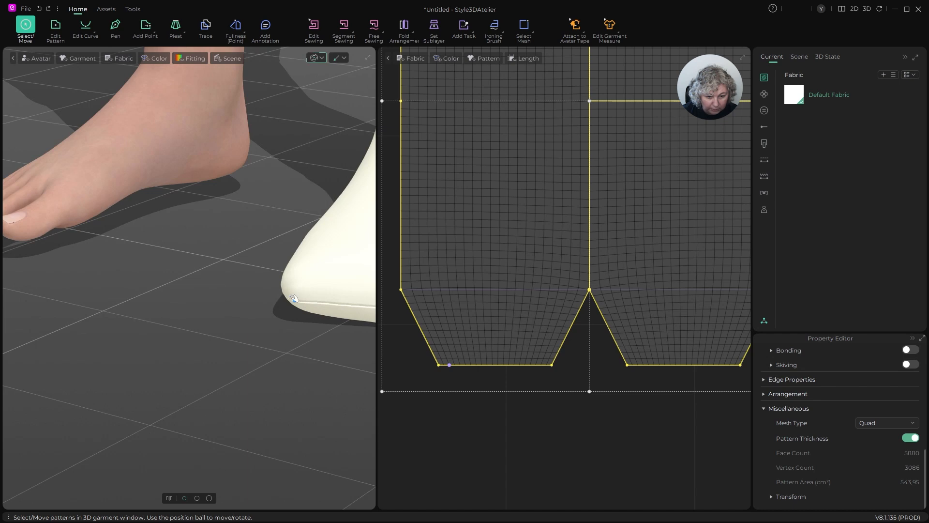
pyautogui.moveTo(294, 297); pyautogui.dragTo(239, 293)
pyautogui.moveTo(242, 291); pyautogui.dragTo(266, 292, button='right')
pyautogui.moveTo(266, 292); pyautogui.dragTo(102, 312, button='middle')
pyautogui.moveTo(206, 307); pyautogui.dragTo(119, 309, button='right')
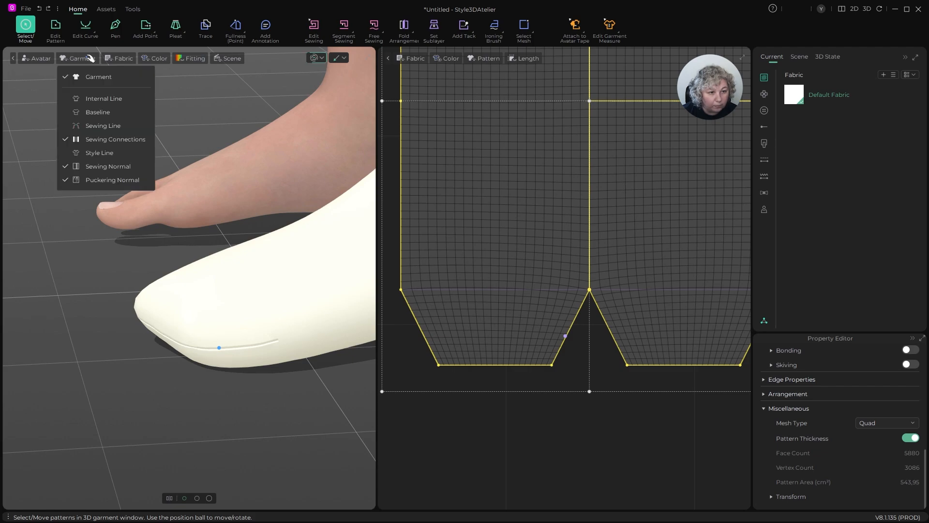
# - Show the fabric mesh on the 3D sock and examine how it flows around the toe, heel and ankle
pyautogui.moveTo(122, 59)
pyautogui.click(138, 90)
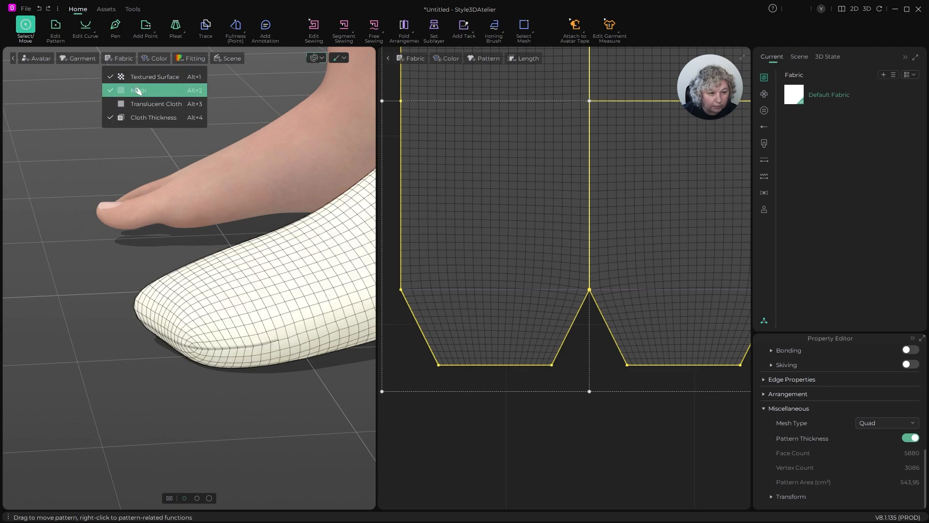
pyautogui.scroll(-4, 207, 234)
pyautogui.moveTo(211, 251); pyautogui.dragTo(373, 248, button='right')
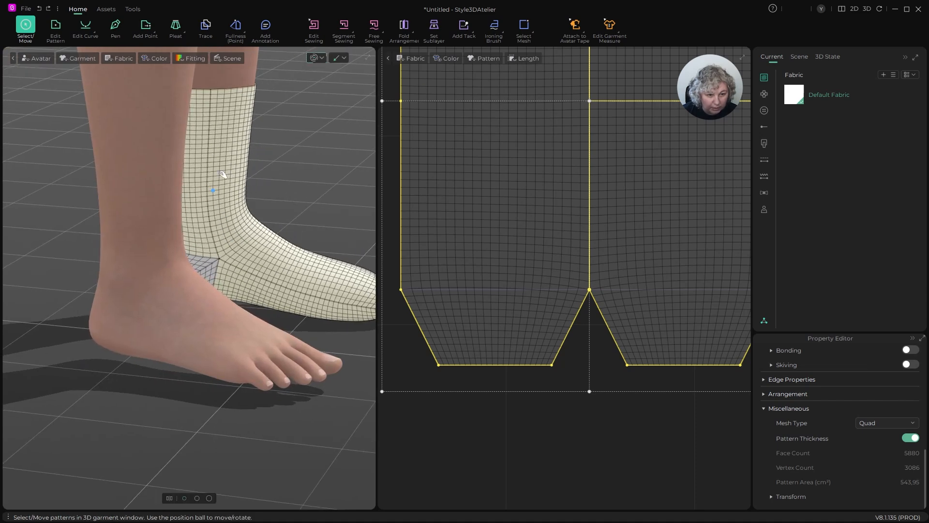
pyautogui.scroll(-5, 244, 193)
pyautogui.moveTo(269, 232); pyautogui.dragTo(162, 236, button='right')
pyautogui.scroll(5, 270, 290)
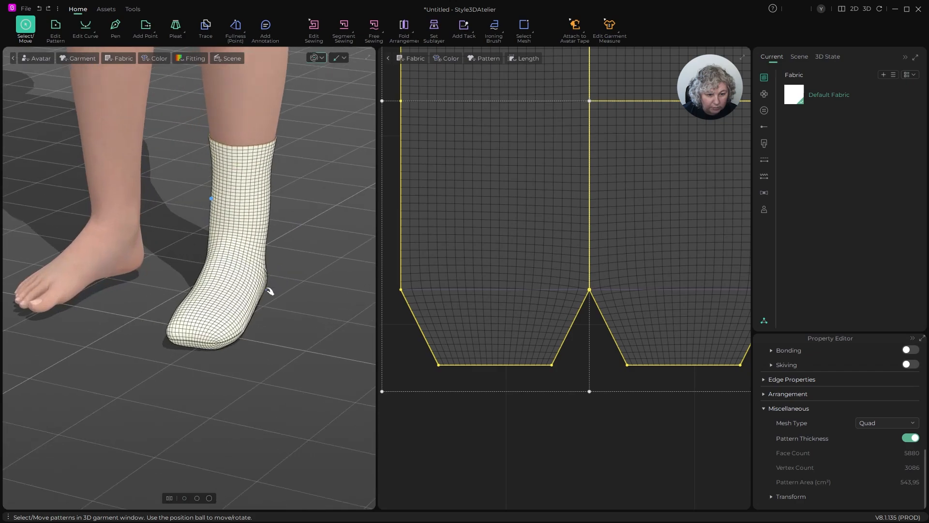
pyautogui.moveTo(258, 289); pyautogui.dragTo(300, 252, button='right')
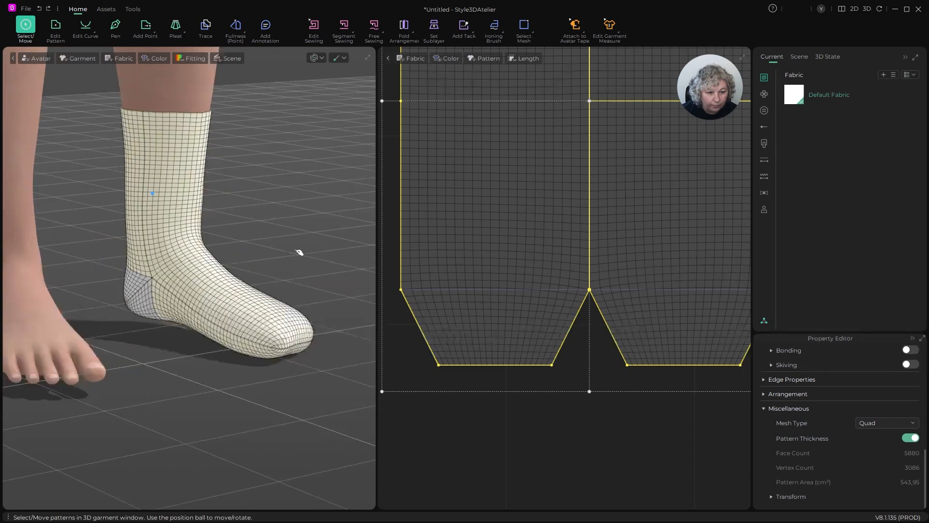
# - Turn off the Cloth Thickness display in 3D and check the seams around the heel and foot
pyautogui.click(119, 58)
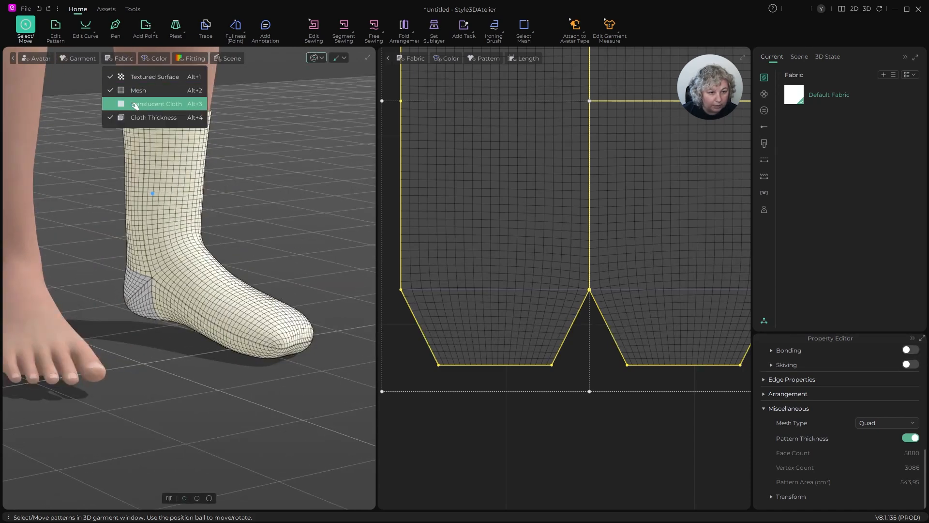
pyautogui.click(132, 118)
pyautogui.scroll(5, 212, 203)
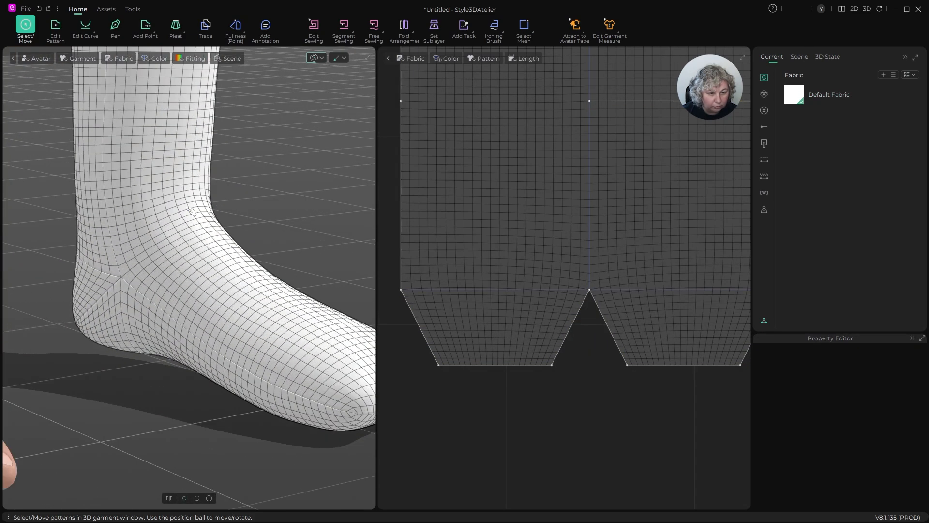
pyautogui.moveTo(212, 203); pyautogui.dragTo(311, 221, button='right')
pyautogui.scroll(-6, 533, 223)
# - Select all sewing lines, set their Fold Strength to 50, and turn off Sync Fold Arrangement Angle and Elastic
pyautogui.click(544, 221)
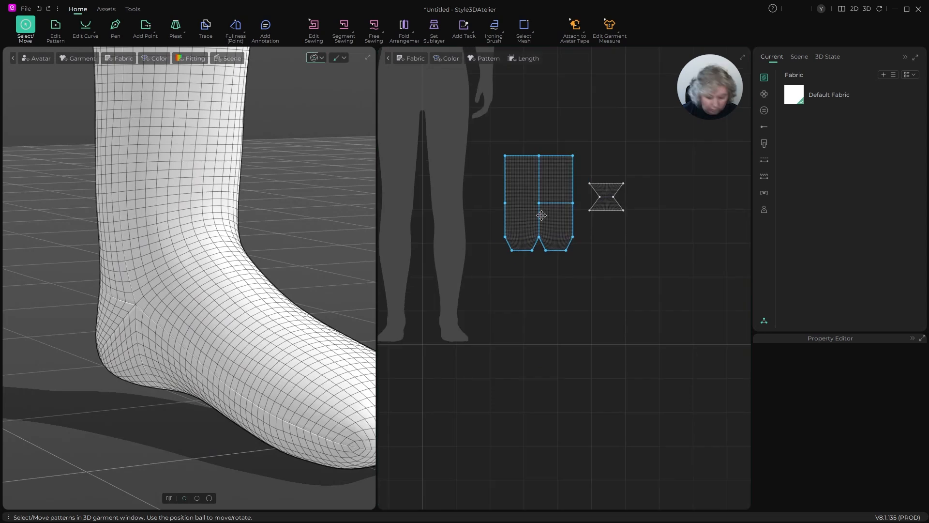
pyautogui.press('b')
pyautogui.scroll(4, 542, 186)
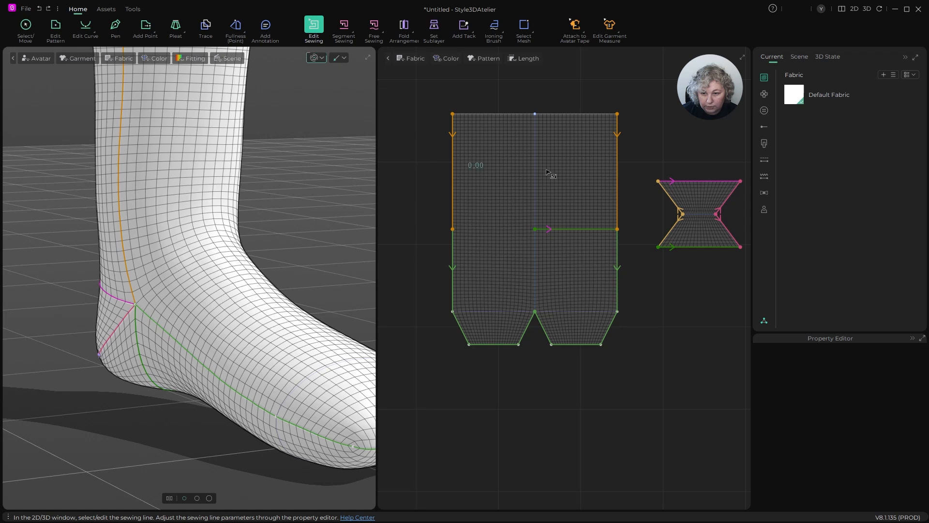
pyautogui.click(650, 199)
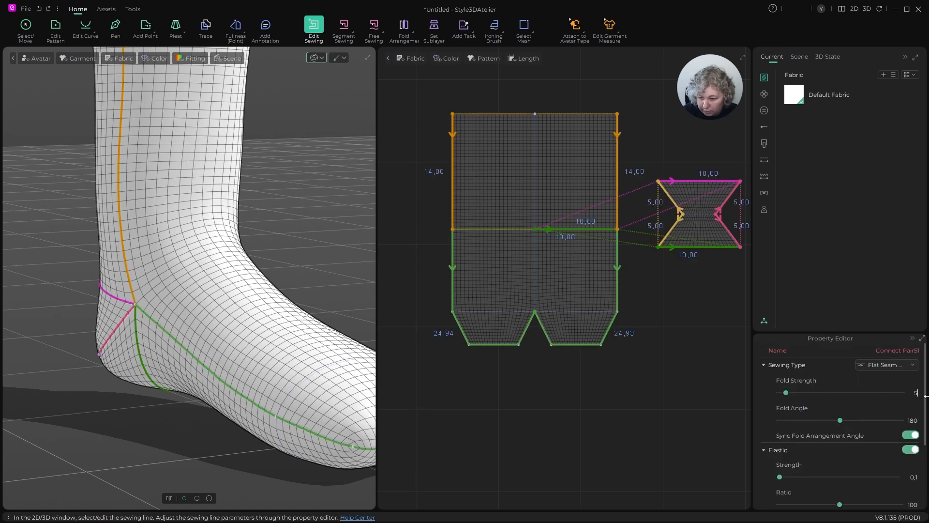
pyautogui.write('0')
pyautogui.press('Return')
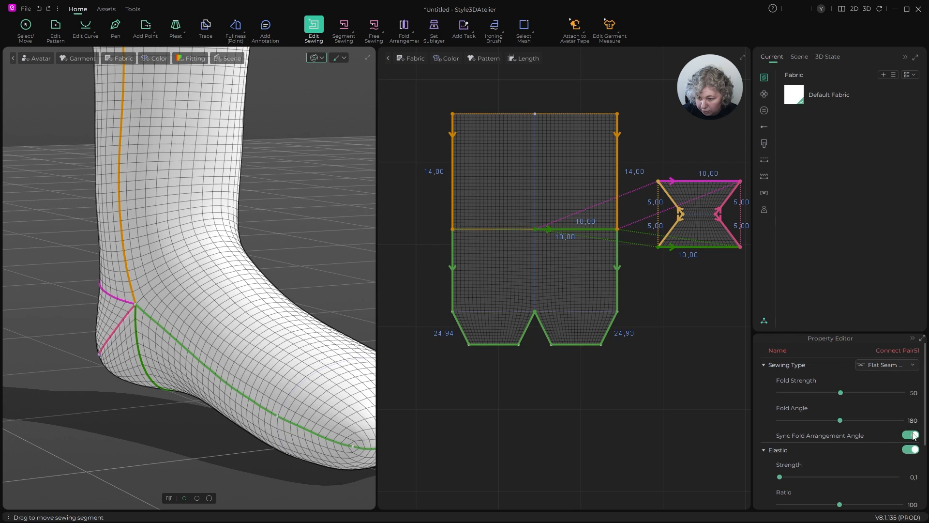
pyautogui.click(914, 449)
# - Set the 3D Seamline of the selected sewing lines to None, with no normal map and a thickness of 0 cm
pyautogui.scroll(-1, 884, 416)
pyautogui.click(888, 406)
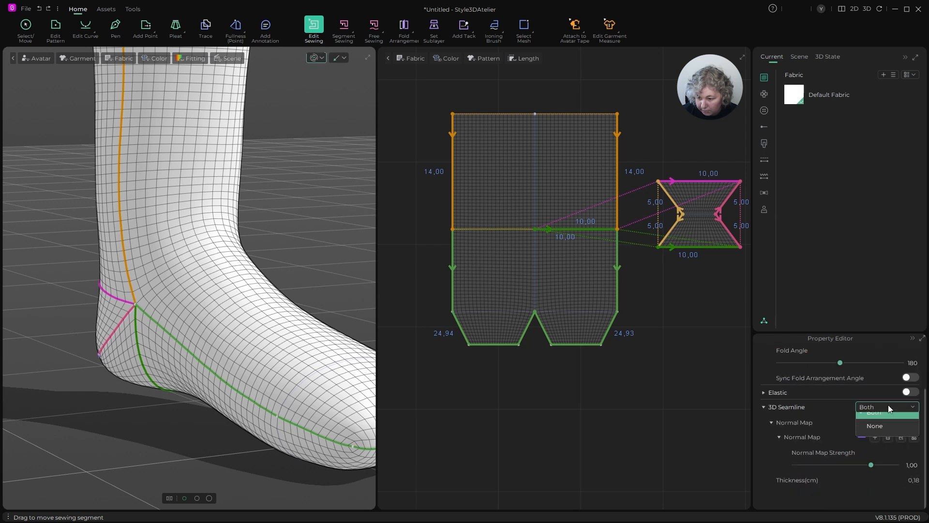
pyautogui.click(879, 436)
pyautogui.click(889, 438)
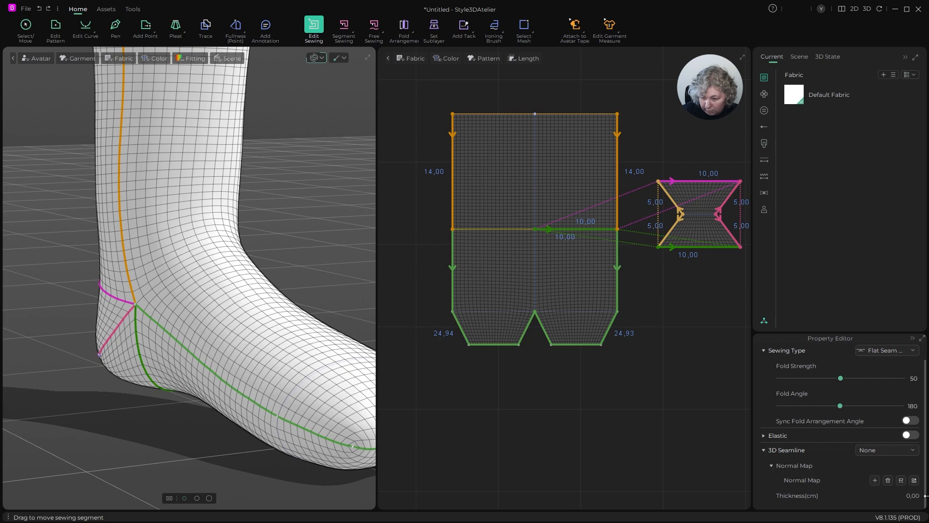
pyautogui.press('q')
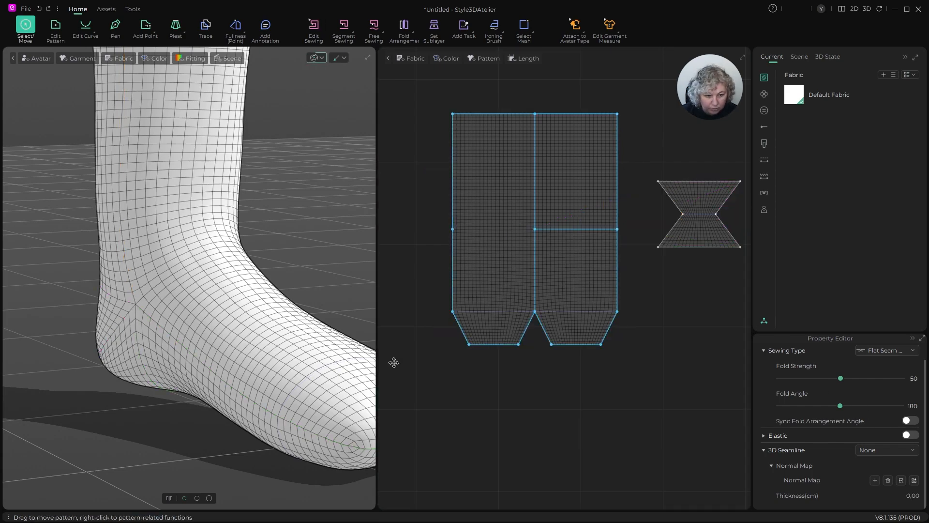
# - Draw a 10 cm horizontal internal line across the top of the first toe flap, from the outer edge to the central notch point
pyautogui.scroll(2, 243, 277)
pyautogui.scroll(-5, 243, 277)
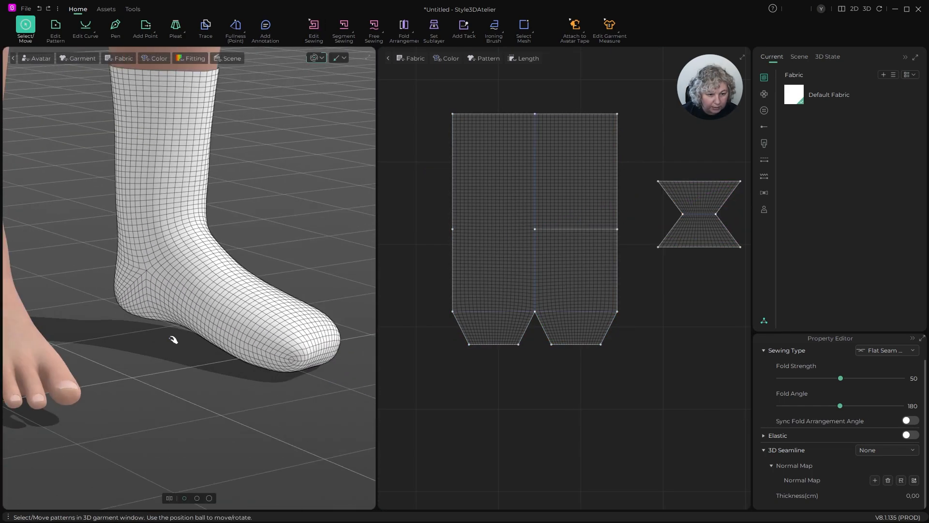
pyautogui.moveTo(196, 344); pyautogui.dragTo(125, 351, button='right')
pyautogui.scroll(-3, 165, 331)
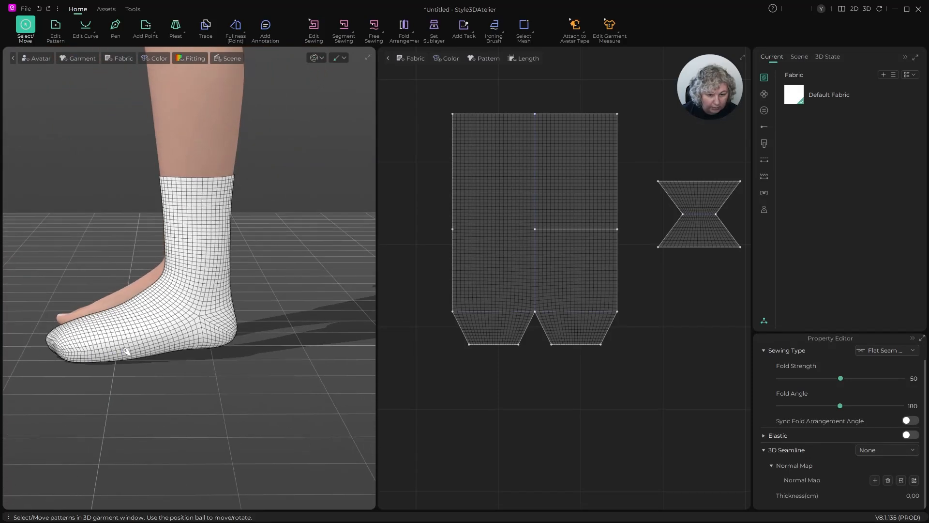
pyautogui.scroll(5, 551, 329)
pyautogui.scroll(-4, 556, 324)
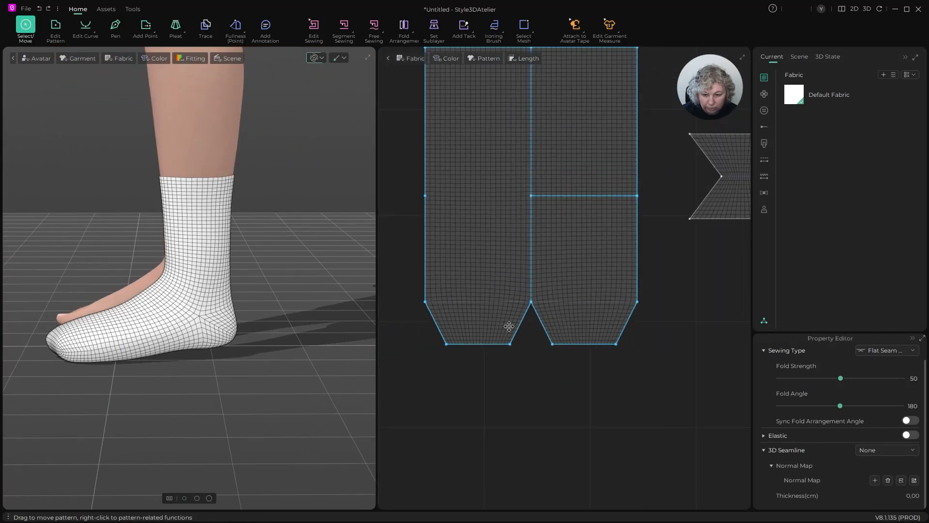
pyautogui.scroll(3, 508, 326)
pyautogui.press('h')
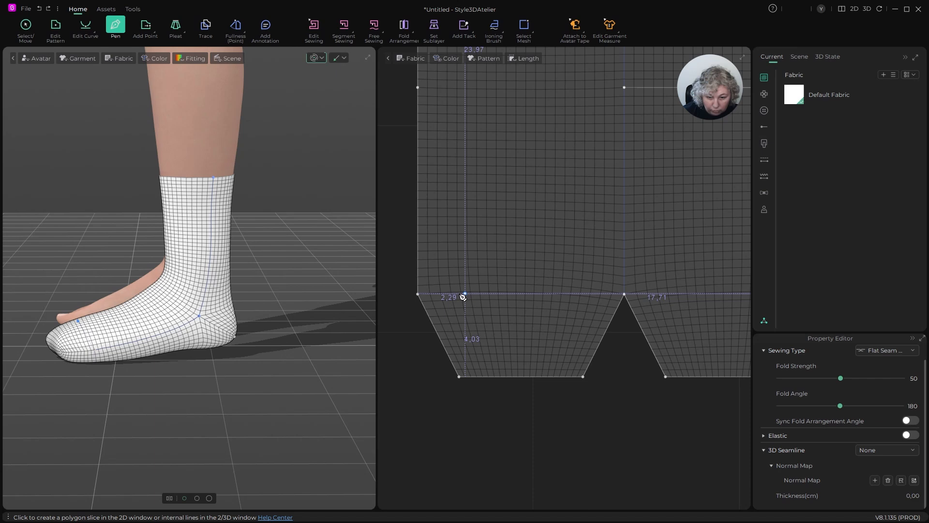
pyautogui.click(418, 294)
pyautogui.doubleClick(625, 294)
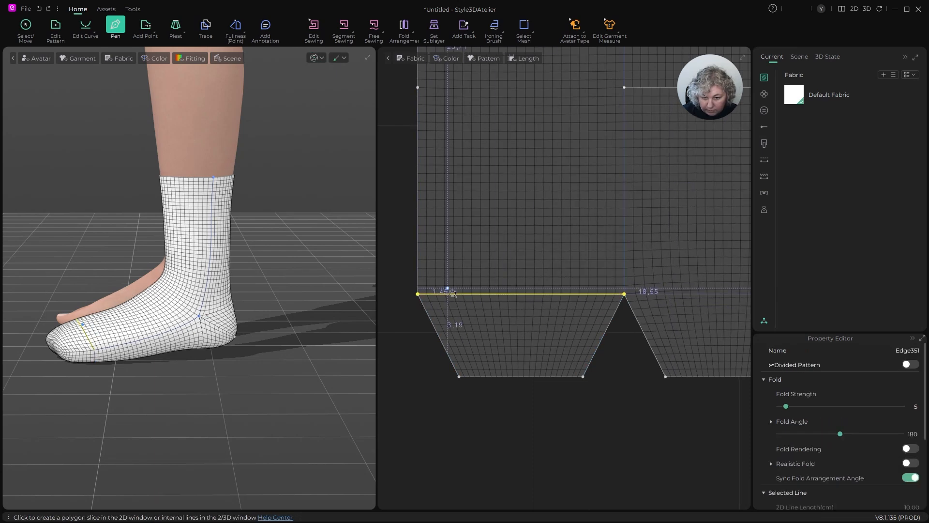
# - Draw a matching 10 cm internal line across the top of the second toe flap, from the outer edge to the notch point
pyautogui.scroll(-5, 448, 292)
pyautogui.scroll(4, 575, 297)
pyautogui.click(599, 287)
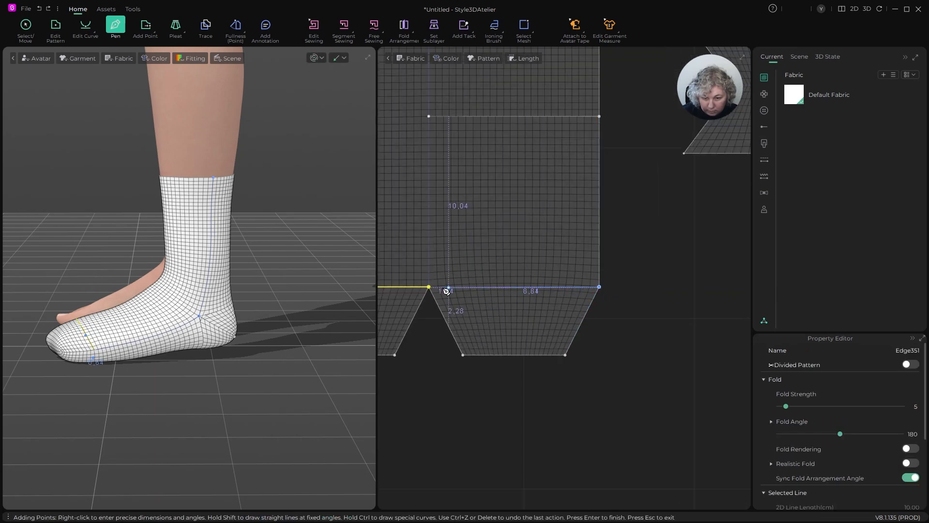
pyautogui.doubleClick(429, 287)
pyautogui.press('Escape')
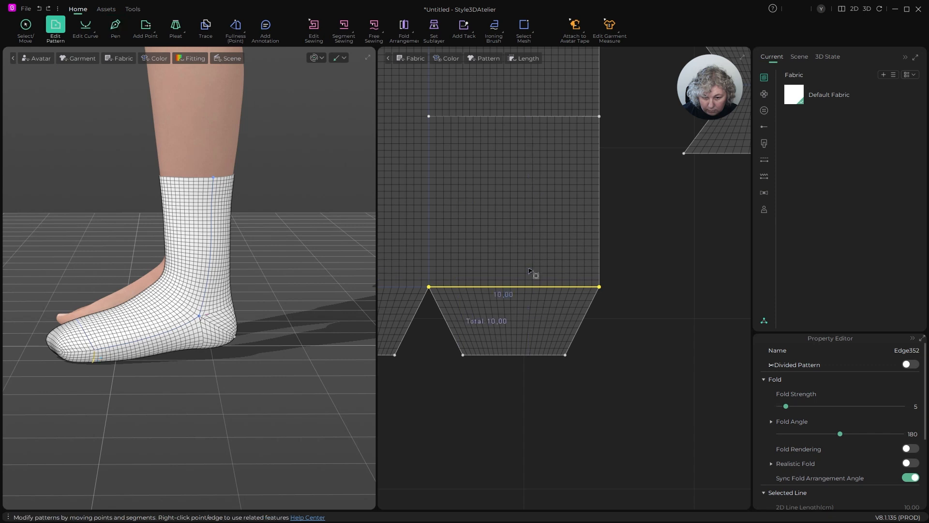
# - Turn on Divided Pattern for the two internal lines above the toe flaps
pyautogui.click(687, 277)
pyautogui.scroll(-3, 662, 273)
pyautogui.click(561, 282)
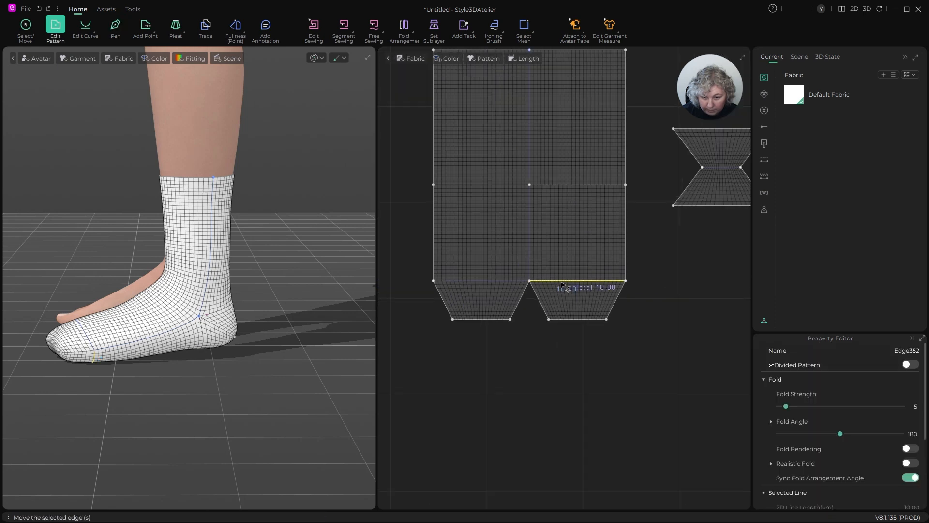
pyautogui.keyDown('shift'); pyautogui.click(517, 283); pyautogui.keyUp('shift')
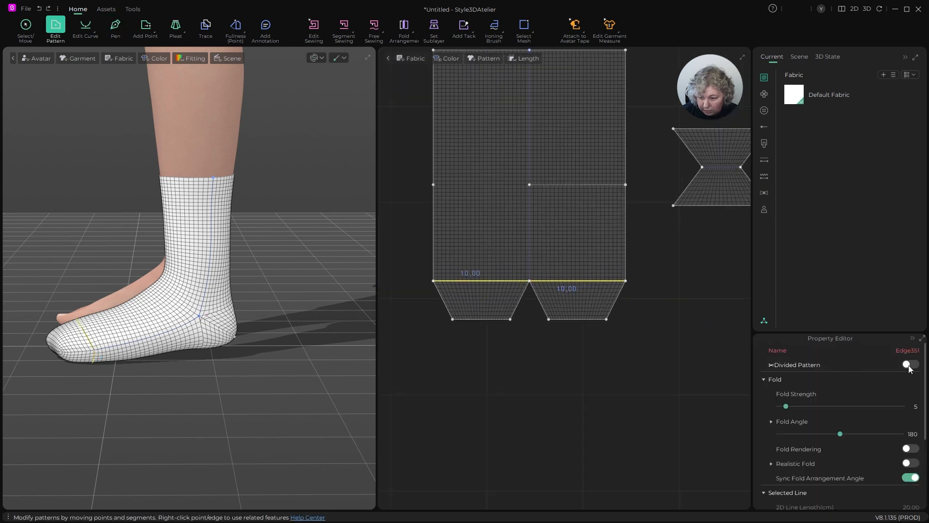
pyautogui.click(525, 376)
pyautogui.scroll(-3, 556, 191)
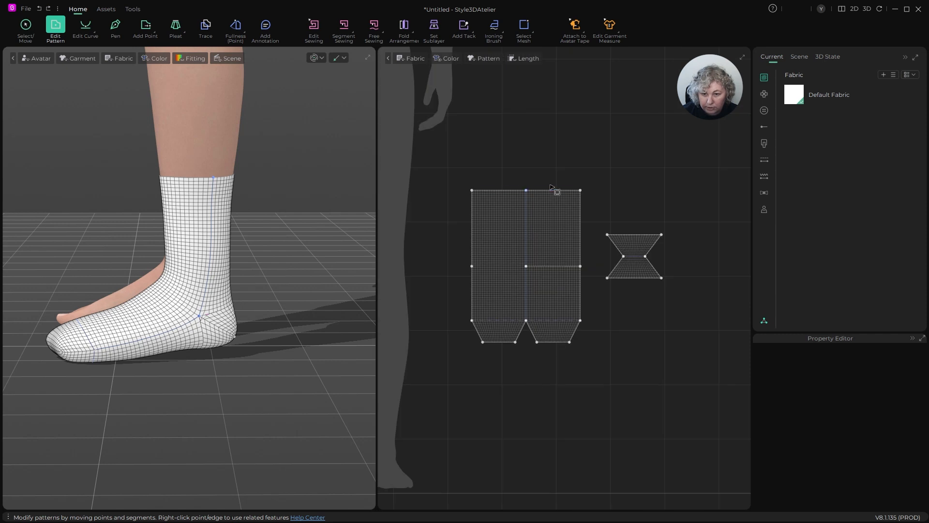
# - Add one internal isoline 2 cm below the sock's top edge, extended to the outline, and turn on Divided Pattern for it
pyautogui.scroll(2, 551, 204)
pyautogui.rightClick(544, 194)
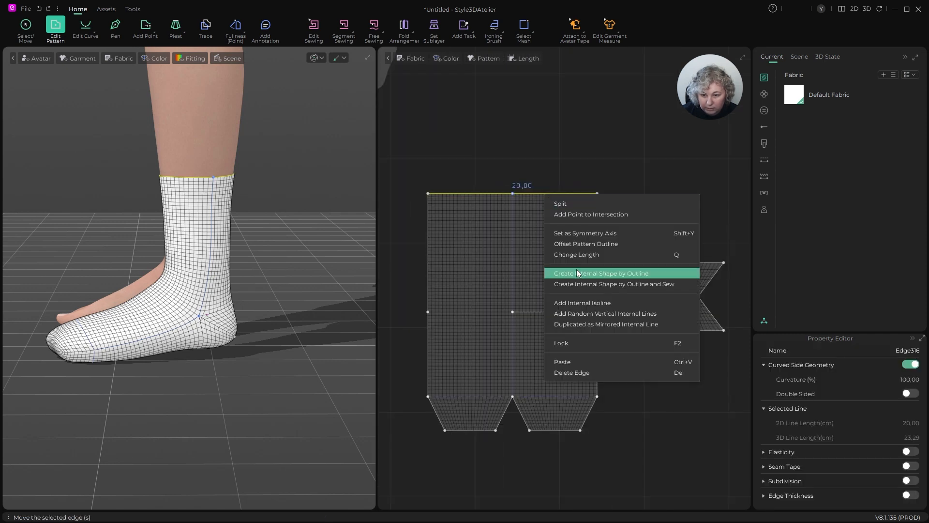
pyautogui.click(576, 302)
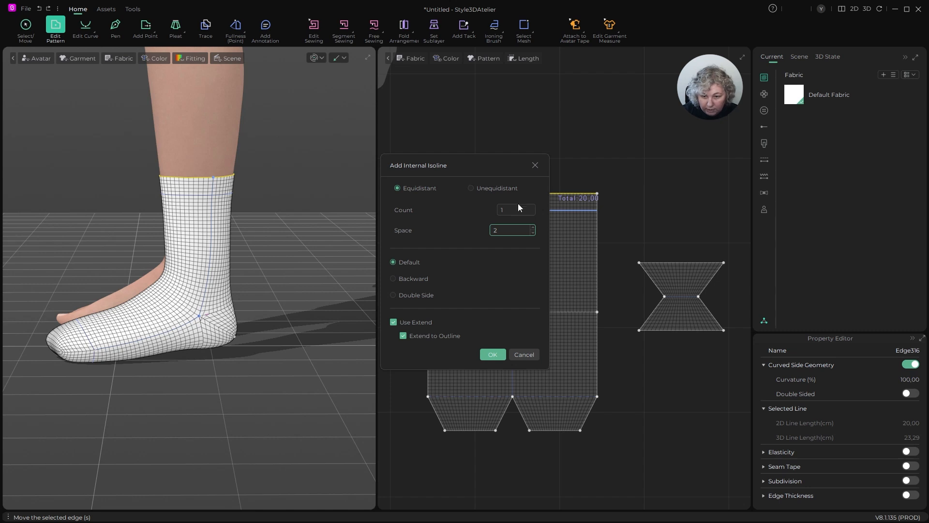
pyautogui.click(492, 355)
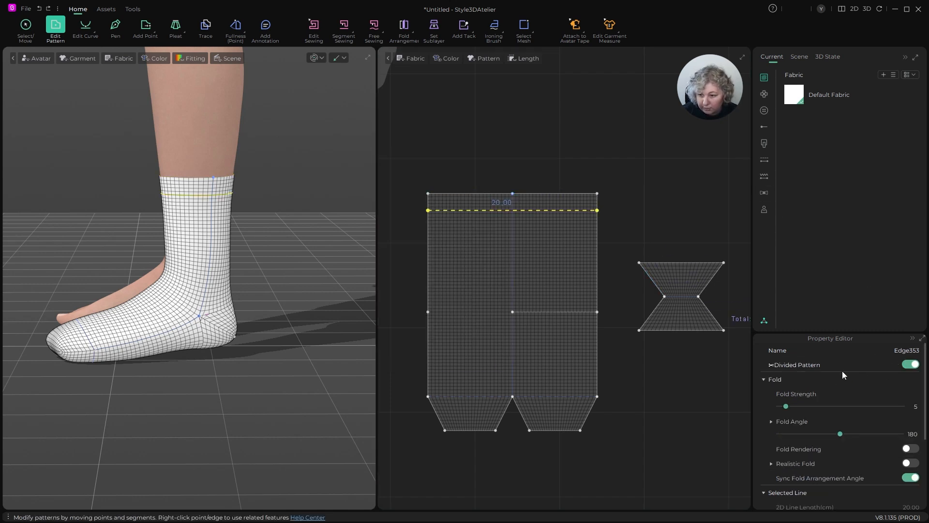
pyautogui.press('q')
# - Run the simulation on the sock, inspect its fit at the heel, toe and cuff, and stop the simulation
pyautogui.scroll(-3, 180, 182)
pyautogui.moveTo(201, 199)
pyautogui.mouseDown(button='right')
pyautogui.moveTo(269, 206)
pyautogui.moveTo(203, 208)
pyautogui.mouseUp(button='right')
pyautogui.scroll(5, 195, 311)
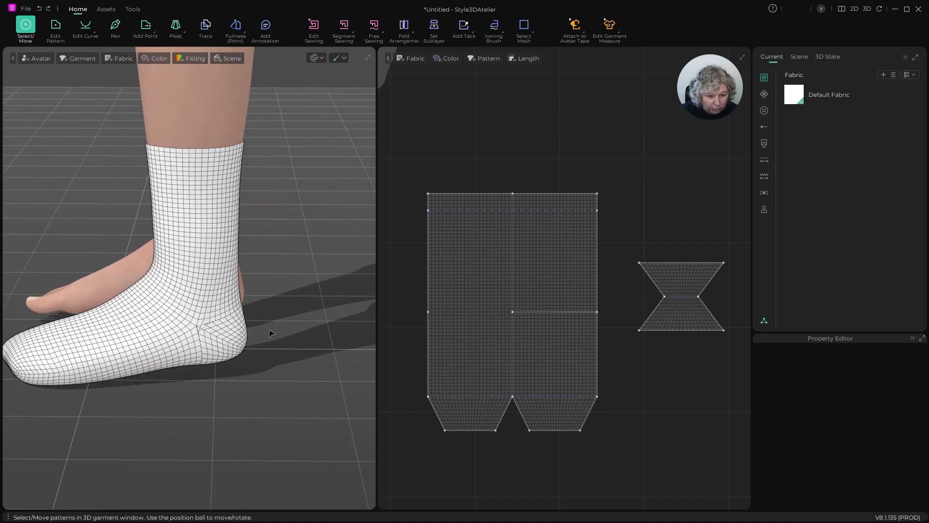
pyautogui.scroll(5, 285, 329)
pyautogui.scroll(3, 276, 346)
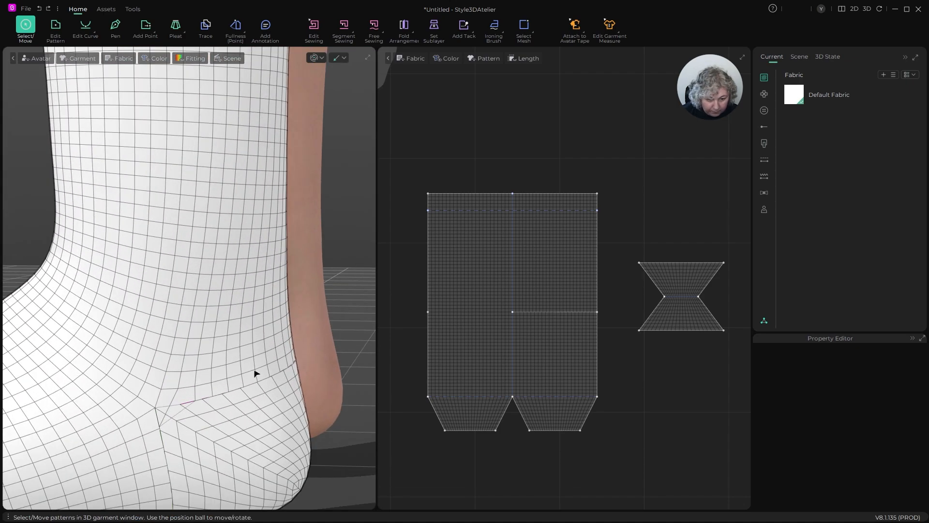
pyautogui.press('space')
pyautogui.scroll(-2, 293, 351)
pyautogui.moveTo(293, 351); pyautogui.dragTo(329, 319, button='right')
pyautogui.moveTo(272, 218); pyautogui.dragTo(295, 301, button='right')
pyautogui.moveTo(314, 254); pyautogui.dragTo(191, 178, button='right')
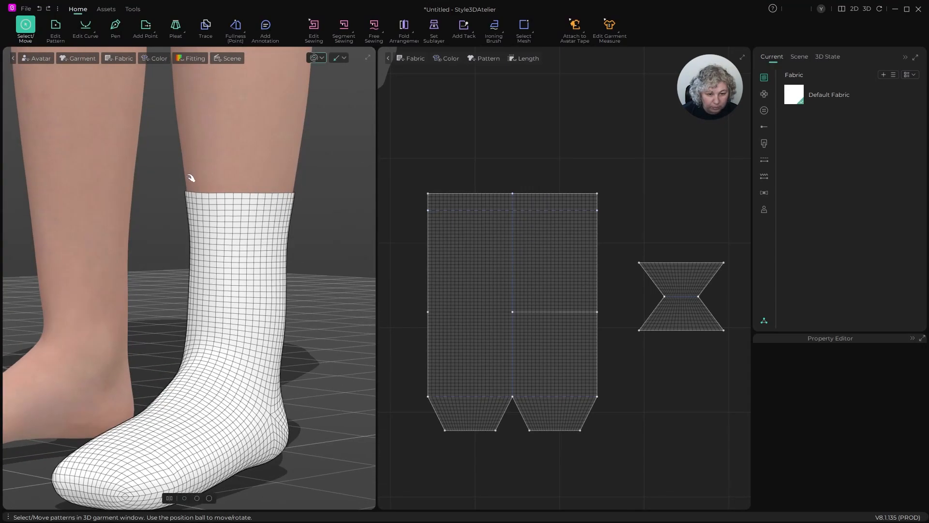
pyautogui.moveTo(280, 188); pyautogui.dragTo(274, 233, button='right')
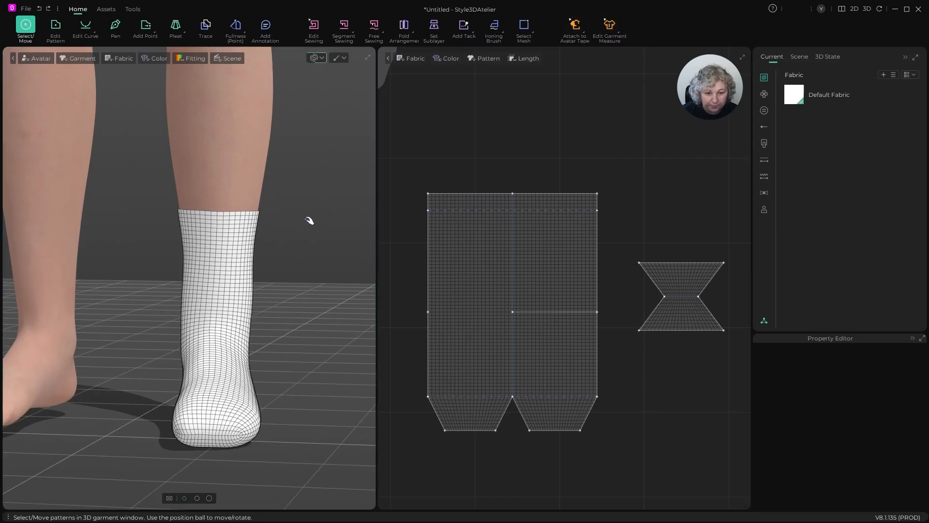
pyautogui.press('space')
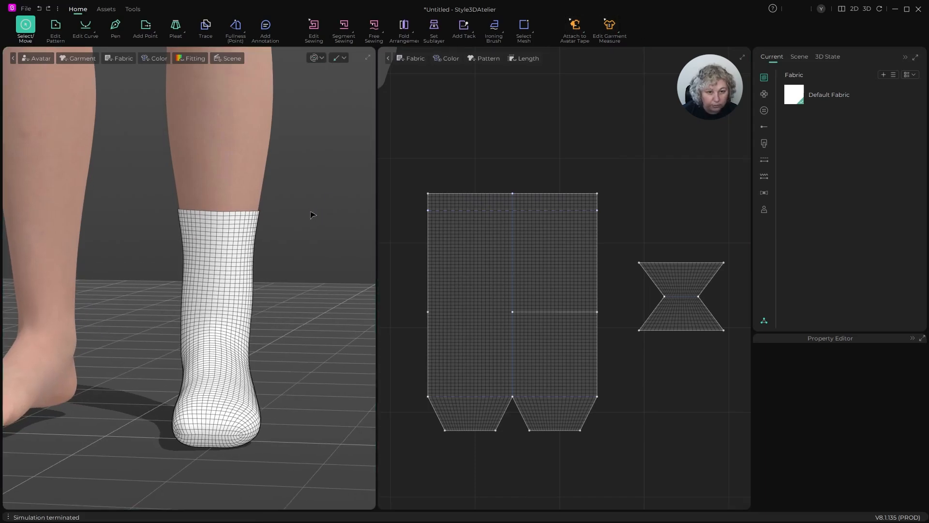
# - Hide the sock to check the avatar's bare foot, and show the sock again
pyautogui.hotkey('shift', 'c')
pyautogui.hotkey('shift', 'c')
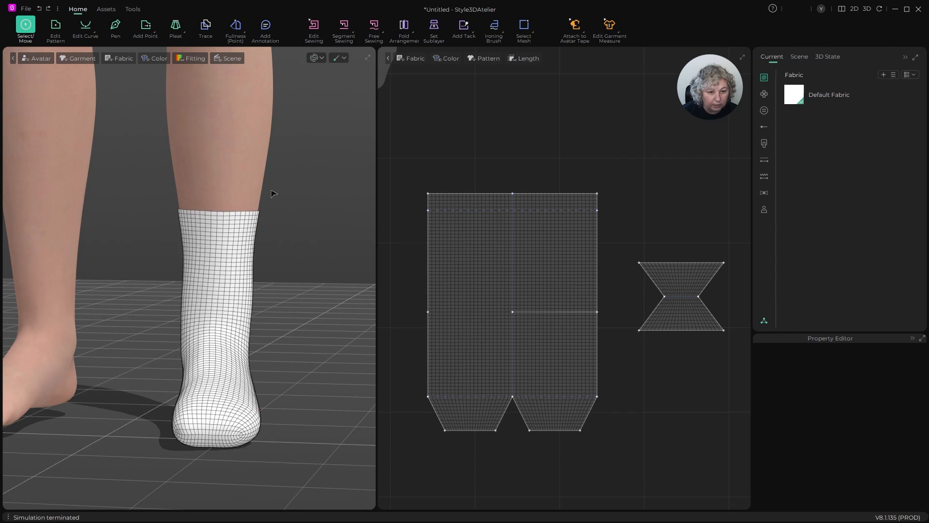
pyautogui.hotkey('shift', 'c')
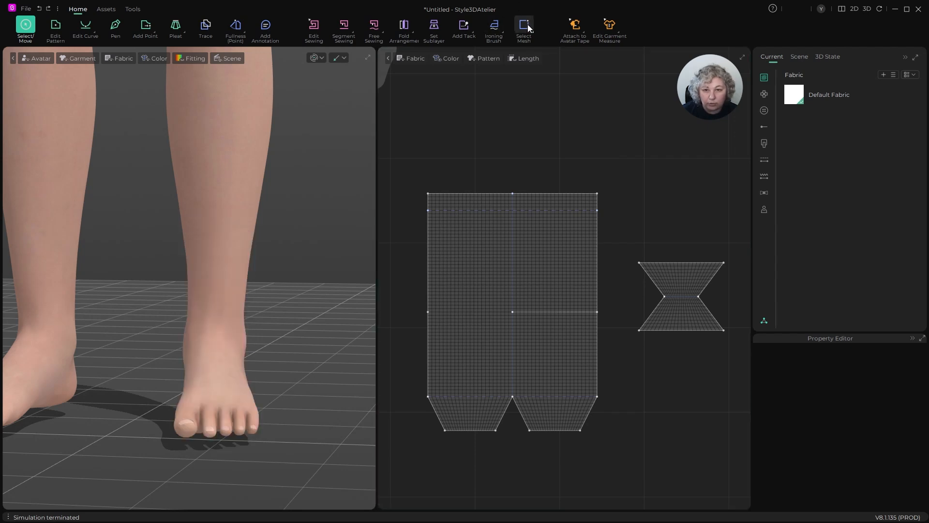
pyautogui.hotkey('shift', 'c')
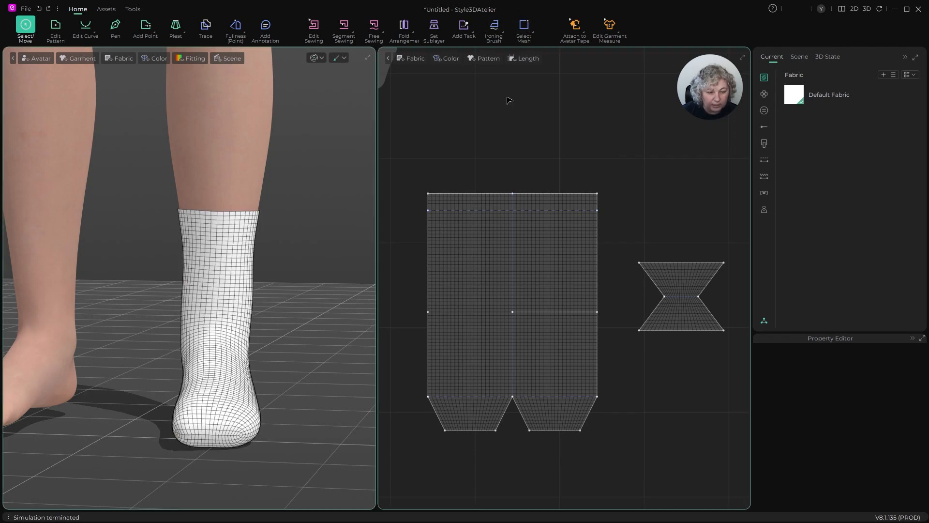
# - Open the avatar measurement and tape tool options
pyautogui.click(581, 24)
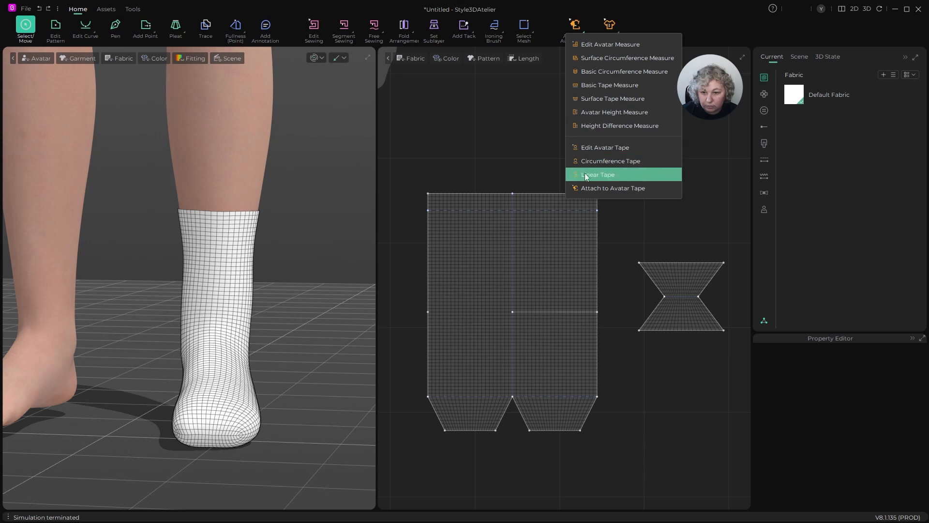
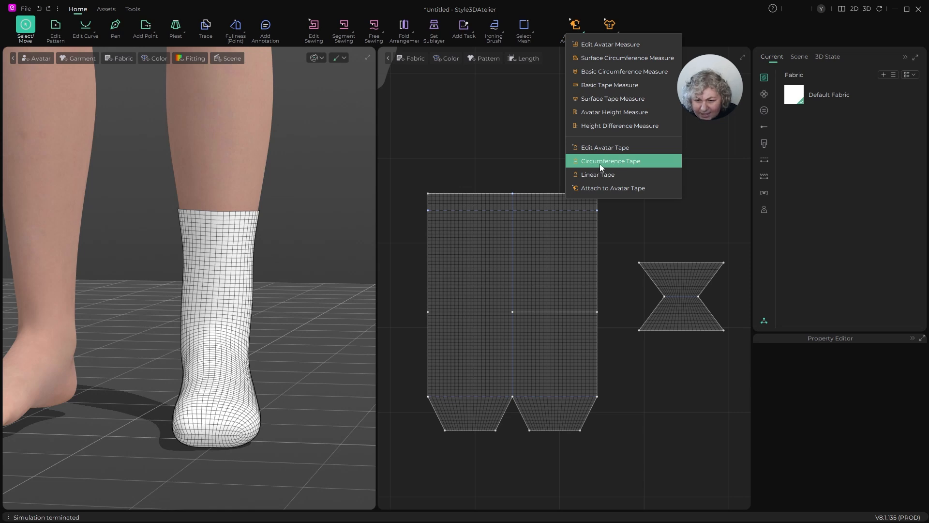
# - Place a circumference tape around the avatar's leg just above the sock's top edge
pyautogui.click(641, 162)
pyautogui.scroll(5, 242, 171)
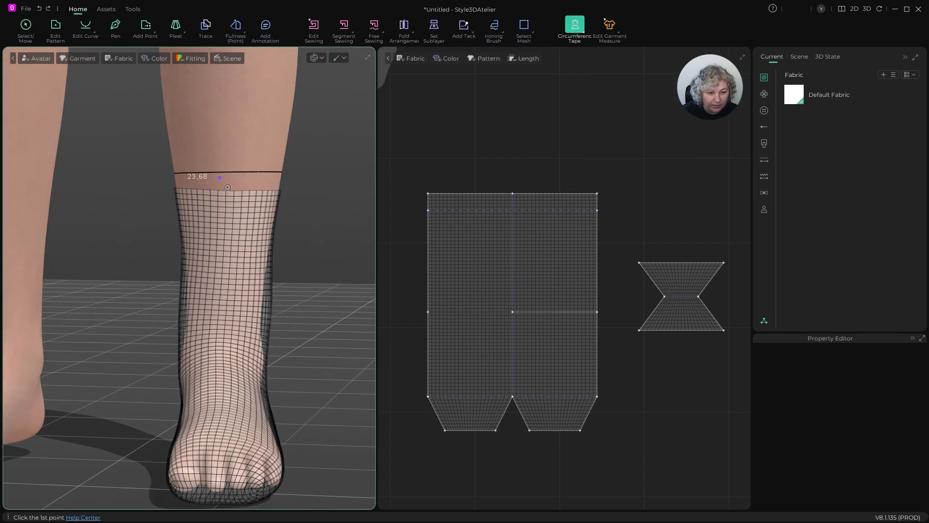
pyautogui.scroll(-5, 242, 172)
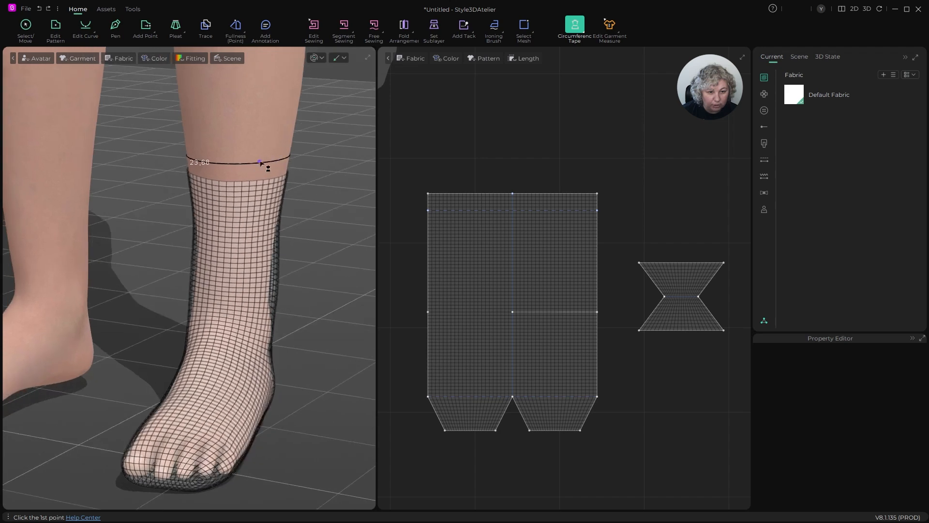
pyautogui.scroll(2, 269, 150)
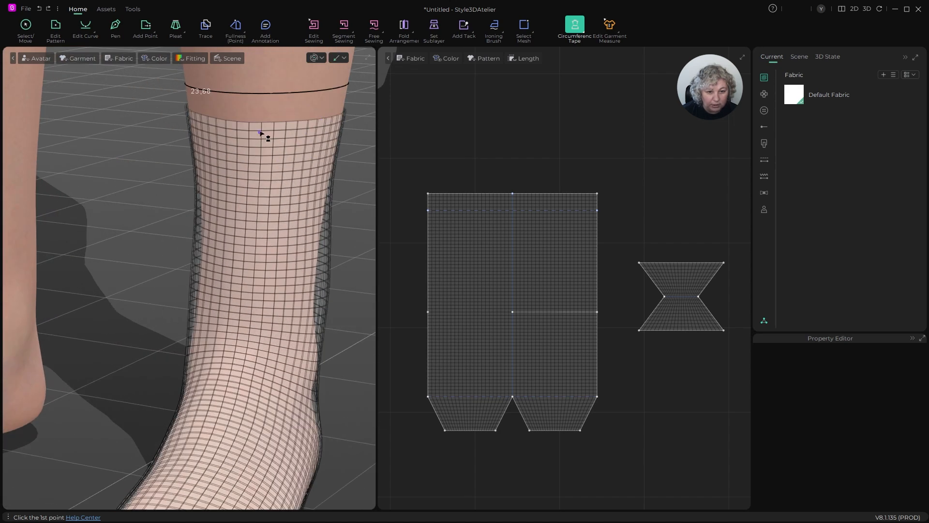
pyautogui.scroll(-1, 261, 133)
pyautogui.click(56, 30)
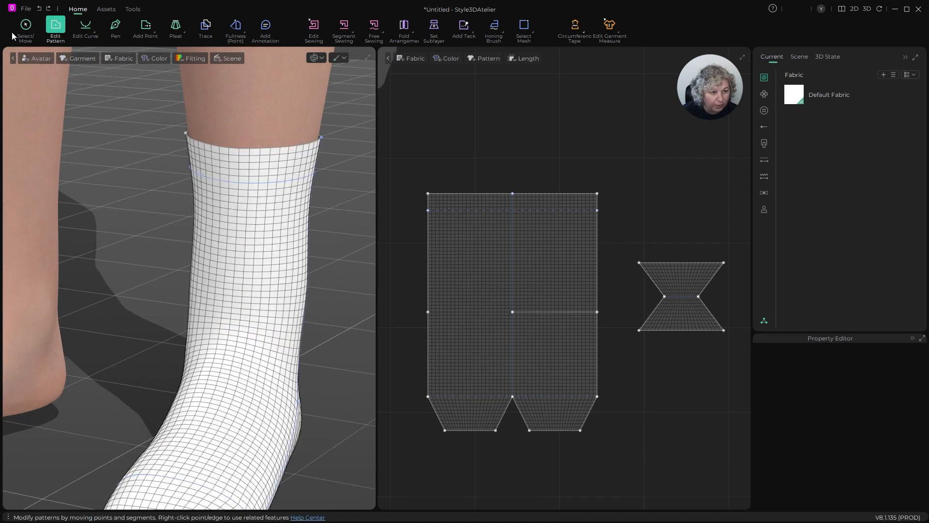
pyautogui.click(610, 25)
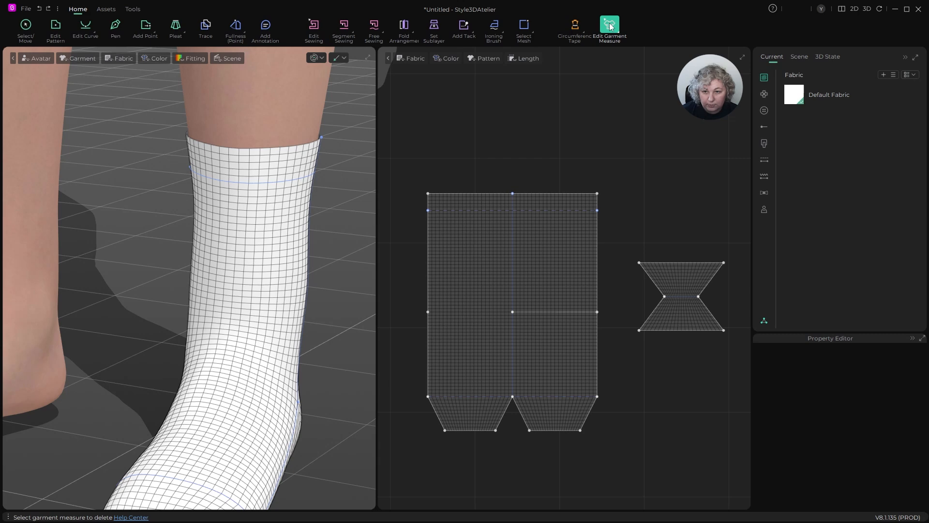
pyautogui.click(576, 26)
pyautogui.click(284, 123)
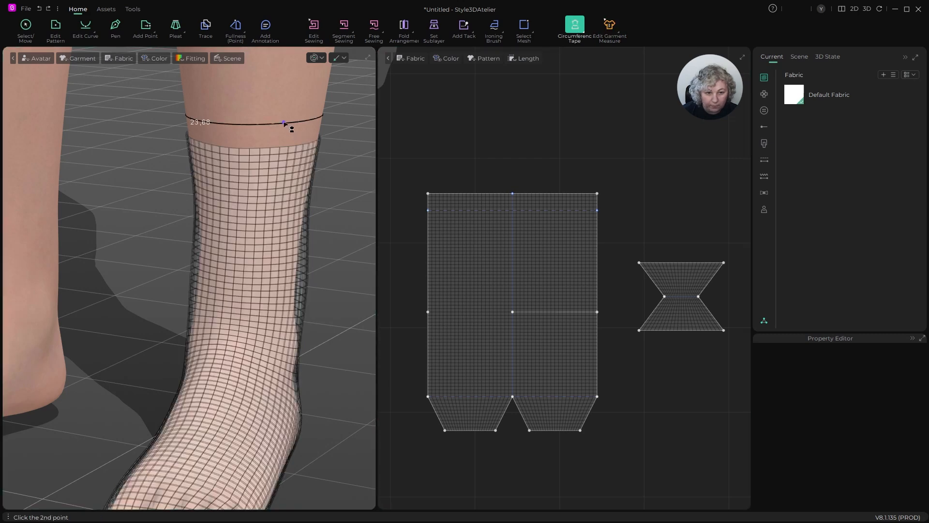
pyautogui.click(290, 125)
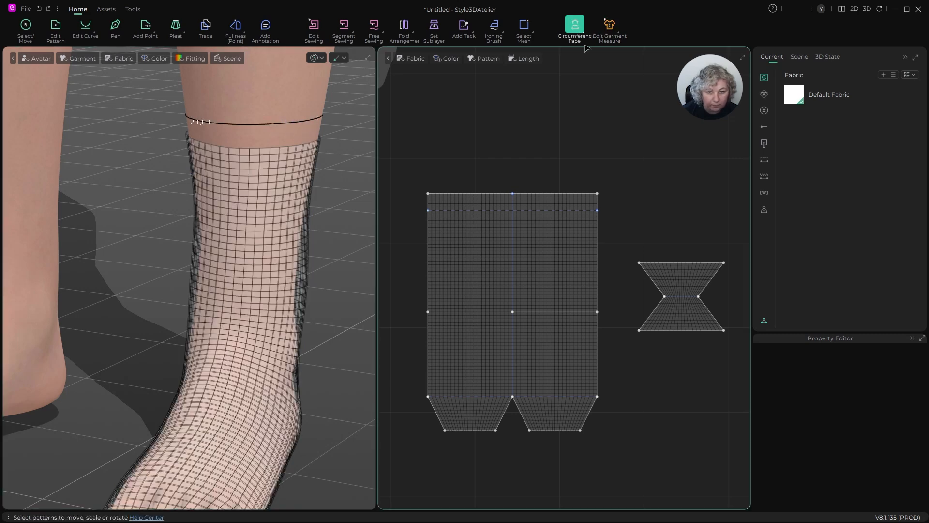
pyautogui.click(115, 25)
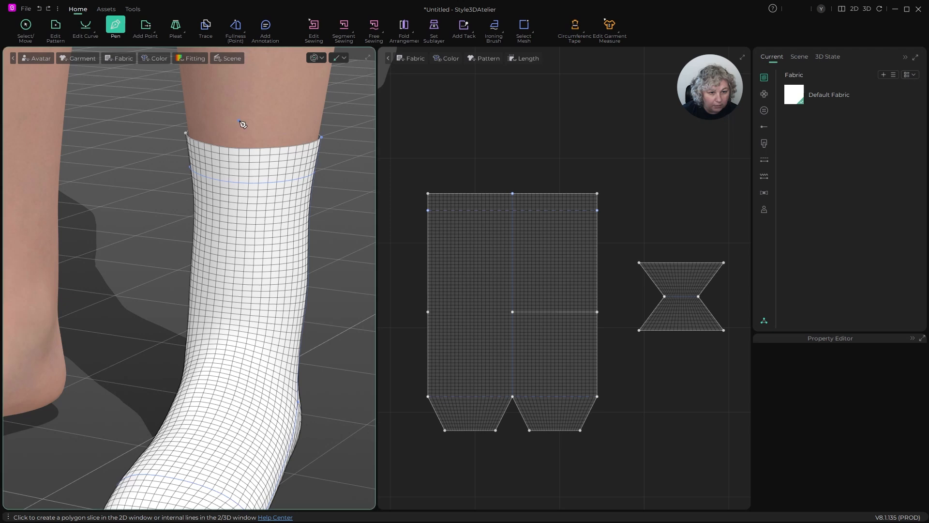
pyautogui.click(579, 25)
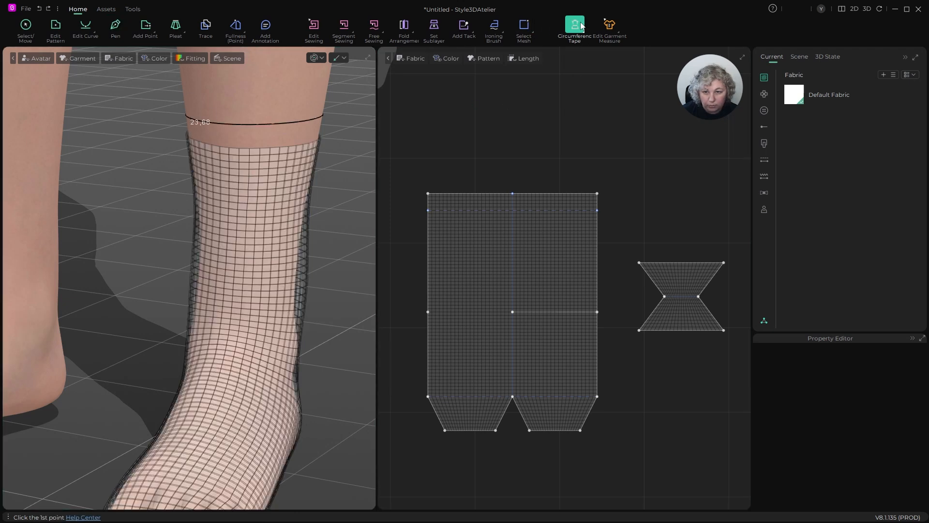
# - Delete the circumference tape around the leg above the sock
pyautogui.click(582, 26)
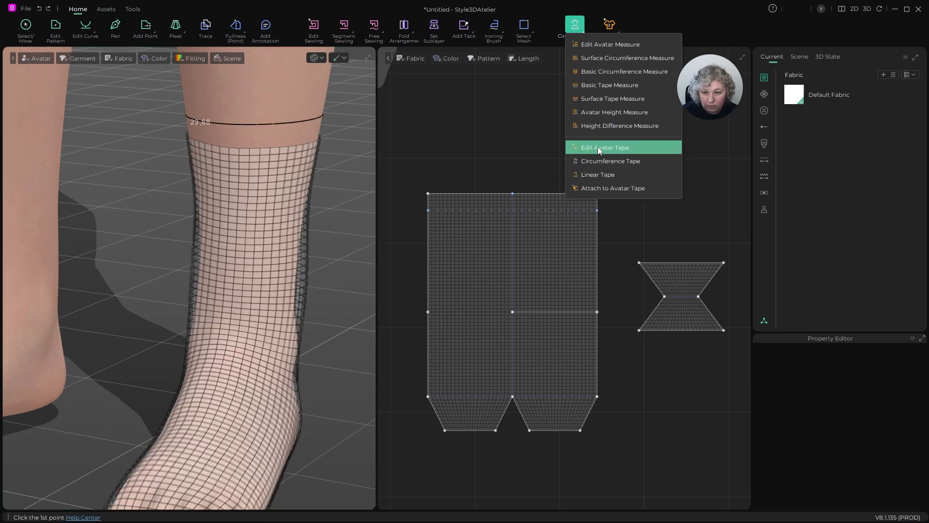
pyautogui.click(598, 148)
pyautogui.click(257, 126)
pyautogui.press('Delete')
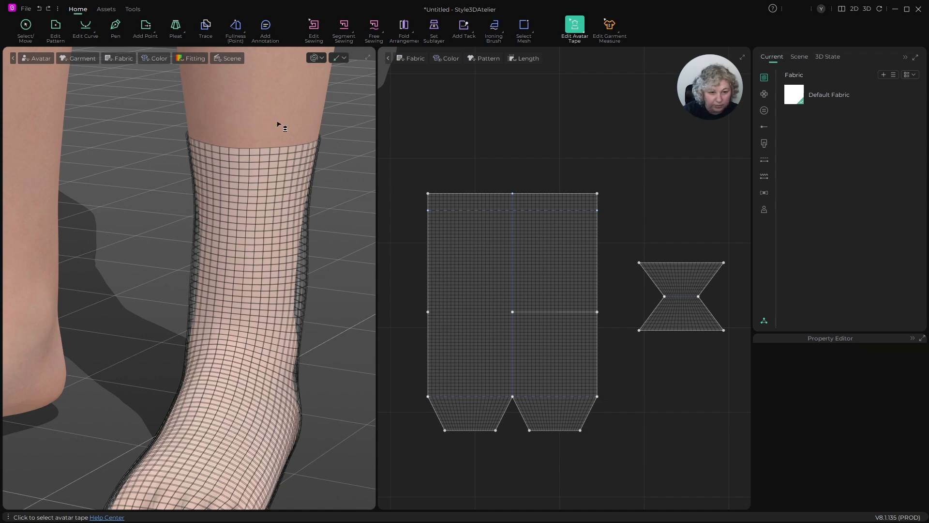
# - Create a three-point circumference tape around the leg, close above the sock's top edge
pyautogui.moveTo(279, 124); pyautogui.dragTo(382, 104, button='right')
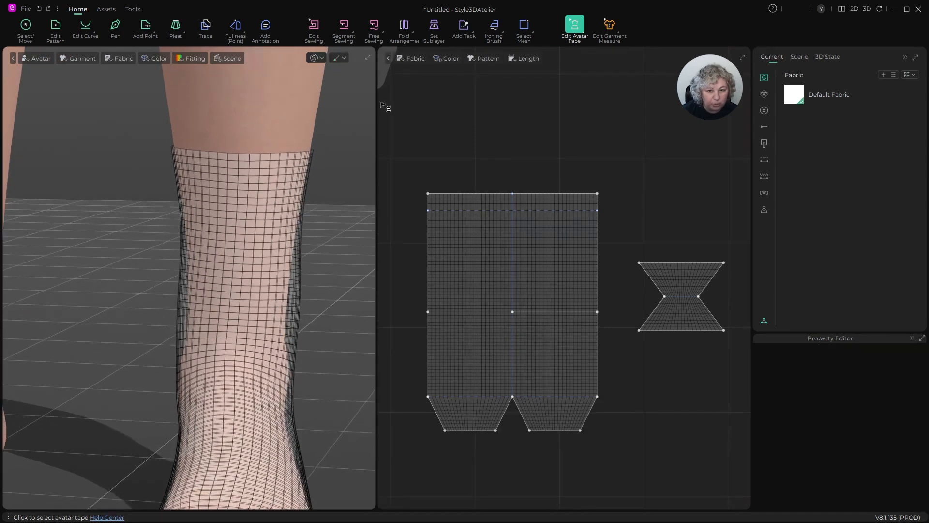
pyautogui.click(587, 37)
pyautogui.click(595, 161)
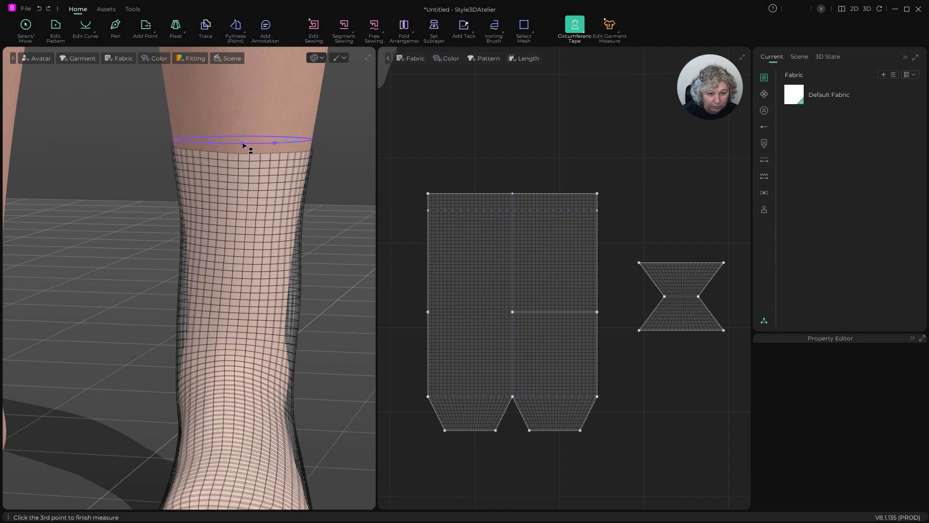
pyautogui.click(242, 143)
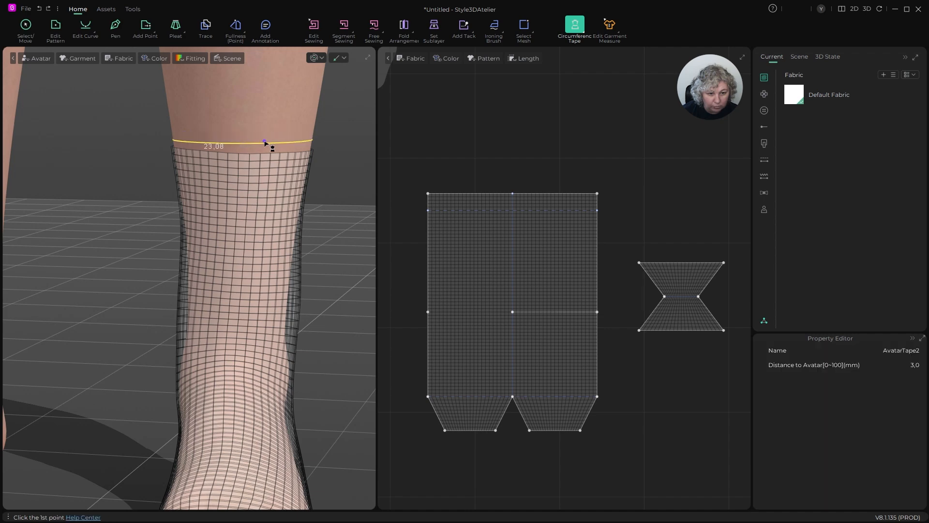
pyautogui.scroll(-5, 266, 143)
pyautogui.moveTo(309, 175); pyautogui.dragTo(276, 179, button='right')
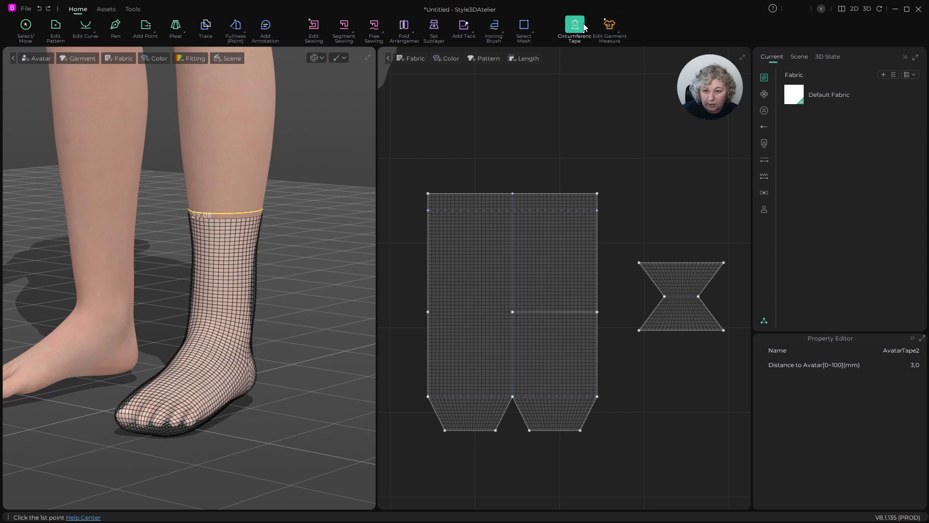
# - Attach the sock's top edge to the avatar tape around the leg and return to selecting patterns
pyautogui.click(584, 28)
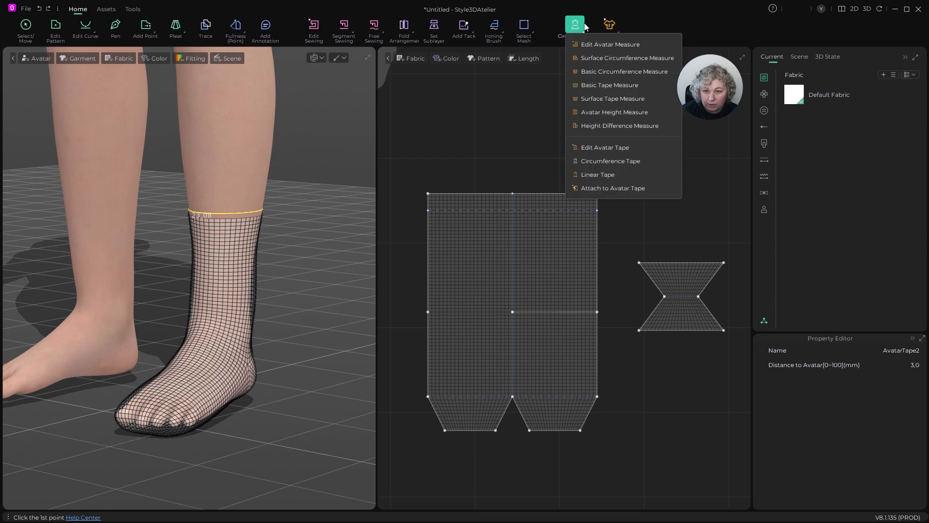
pyautogui.click(586, 189)
pyautogui.scroll(5, 286, 185)
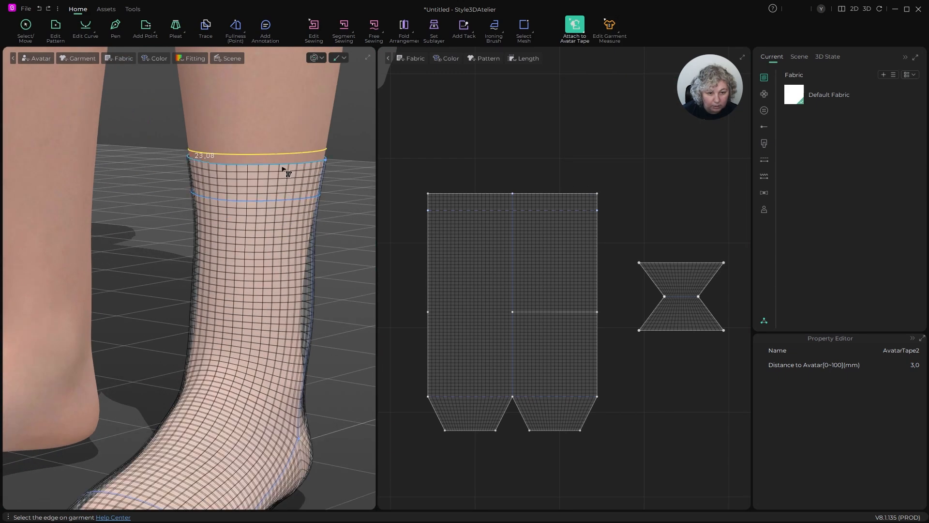
pyautogui.click(284, 164)
pyautogui.click(282, 156)
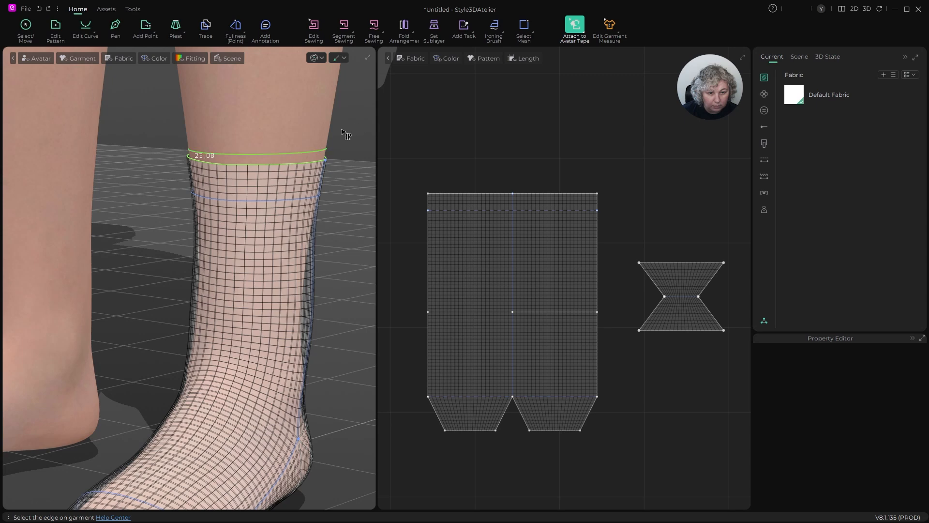
pyautogui.click(25, 25)
# - Run the simulation with the top edge attached to the tape and check the sock from the front and side
pyautogui.press('space')
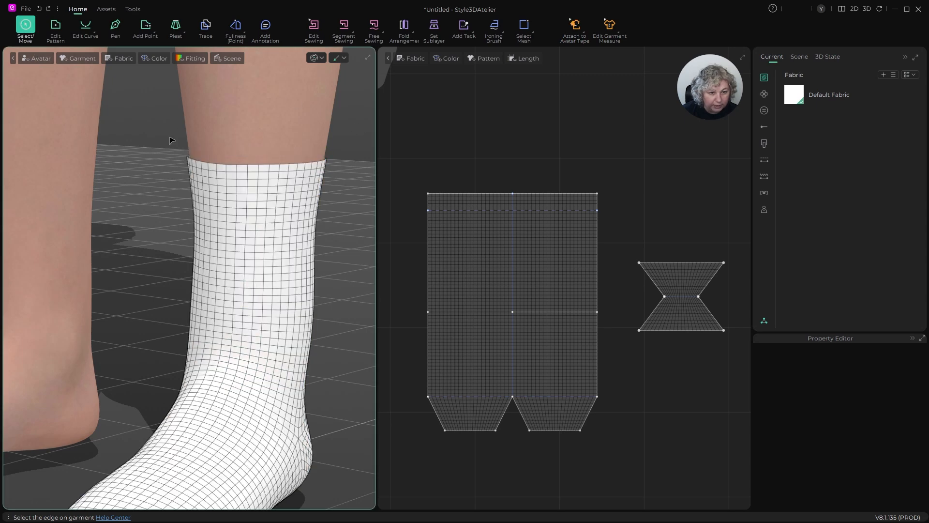
pyautogui.scroll(-4, 256, 182)
pyautogui.moveTo(262, 194); pyautogui.dragTo(310, 199, button='right')
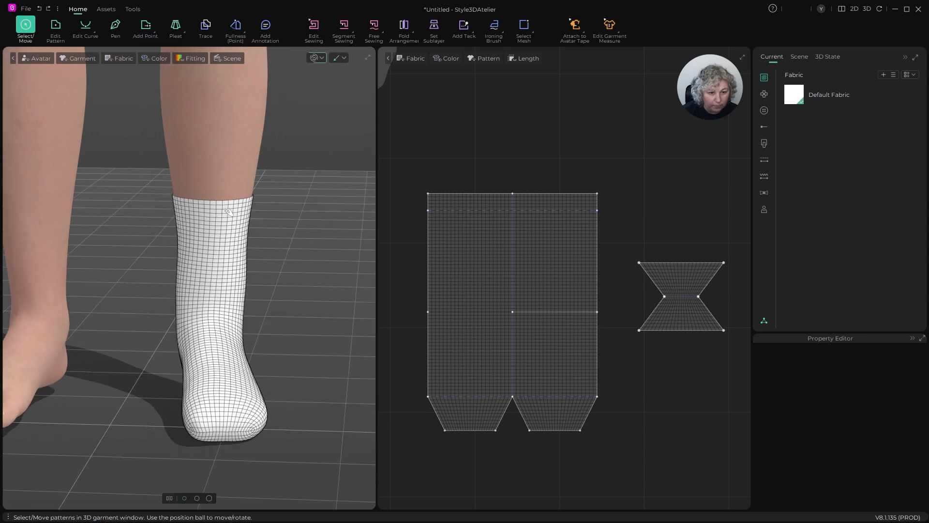
pyautogui.click(195, 208)
pyautogui.moveTo(239, 233); pyautogui.dragTo(358, 230, button='right')
# - Select all the sock patterns and set both Shrinkage Ratio Warp and Shrinkage Ratio Weft to 95
pyautogui.click(490, 140)
pyautogui.scroll(-4, 490, 141)
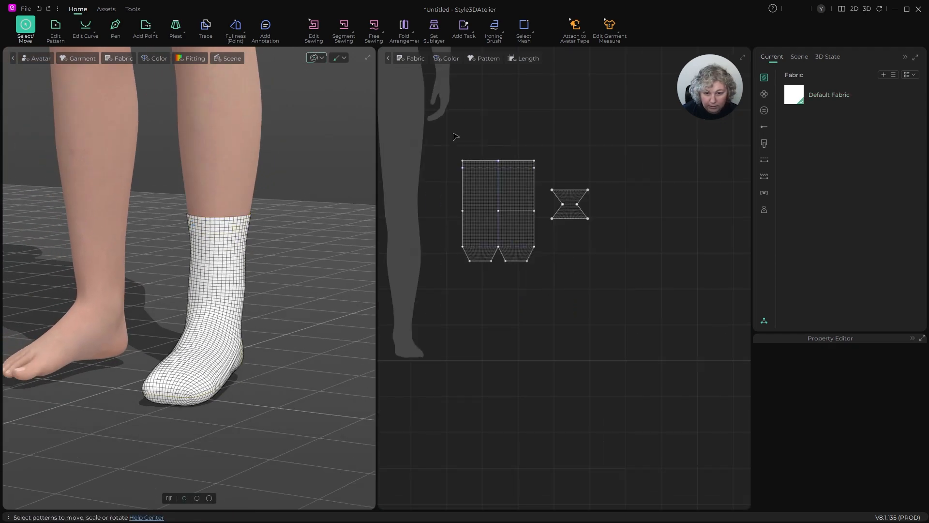
pyautogui.hotkey('ctrl', 'a')
pyautogui.scroll(-1, 891, 399)
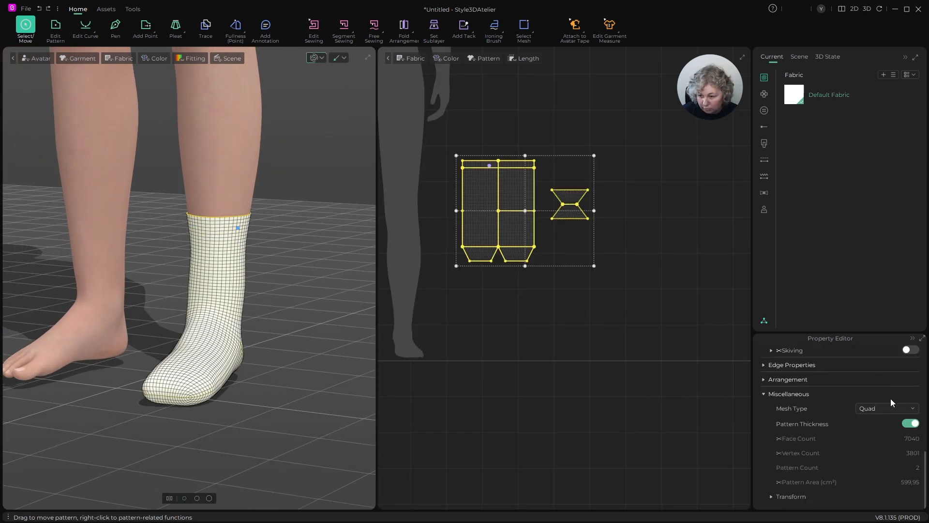
pyautogui.scroll(10, 890, 399)
pyautogui.click(909, 395)
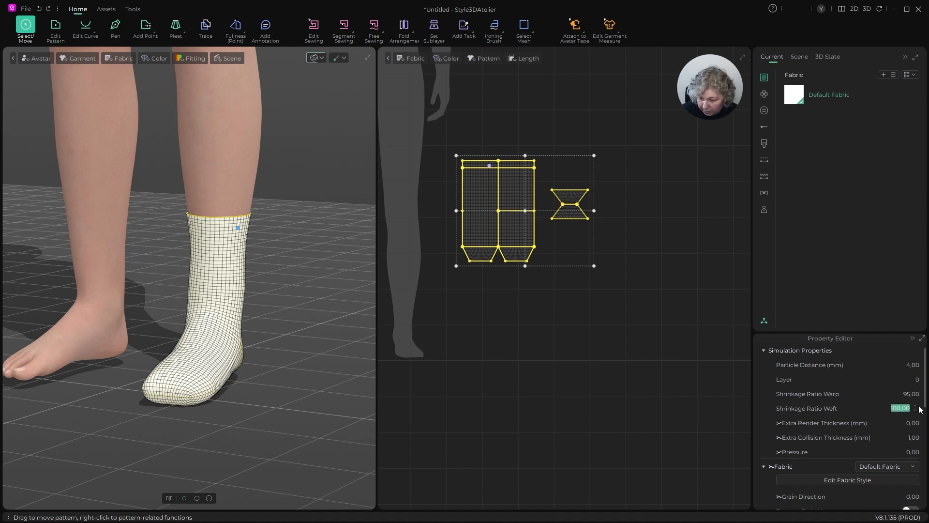
pyautogui.press('Return')
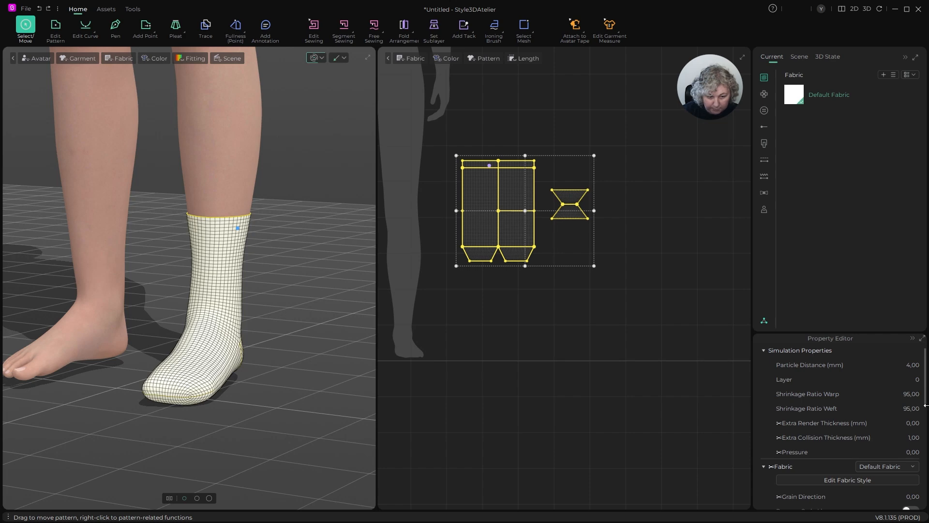
# - Simulate the sock with the new shrinkage and set the Shrinkage Ratio Weft of all patterns to 90
pyautogui.scroll(3, 199, 366)
pyautogui.press('space')
pyautogui.moveTo(199, 367)
pyautogui.mouseDown(button='right')
pyautogui.moveTo(293, 385)
pyautogui.moveTo(187, 379)
pyautogui.mouseUp(button='right')
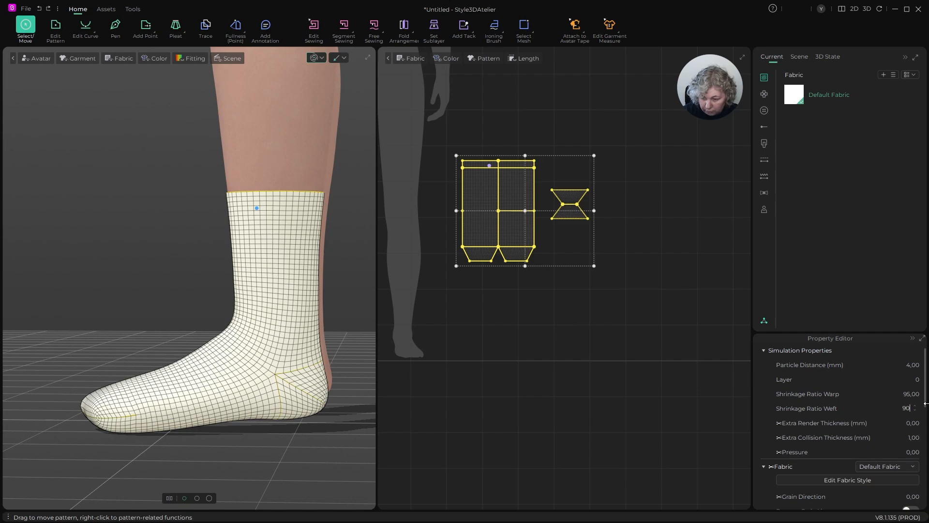
pyautogui.press('Return')
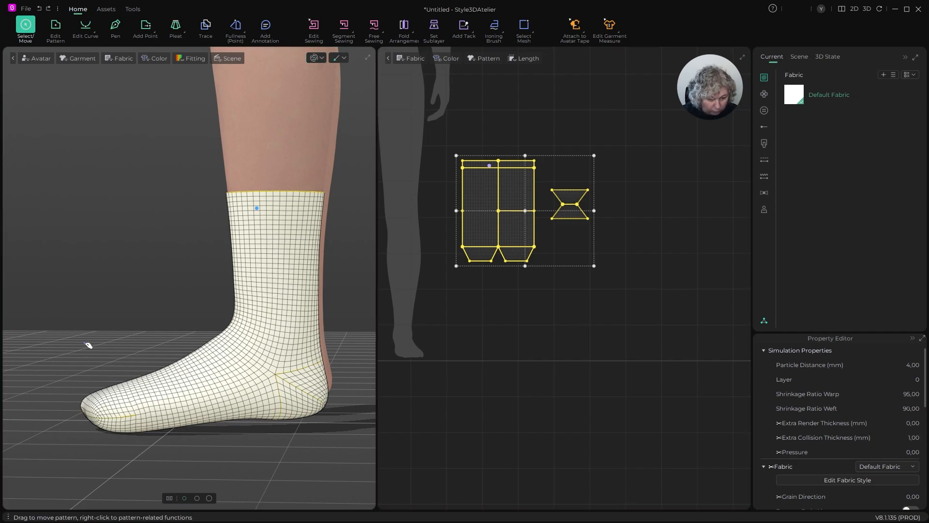
# - Inspect the sock's fit around the heel, instep and toe from both sides
pyautogui.moveTo(88, 344); pyautogui.dragTo(216, 338, button='right')
pyautogui.moveTo(287, 359); pyautogui.dragTo(183, 310, button='middle')
pyautogui.scroll(5, 245, 359)
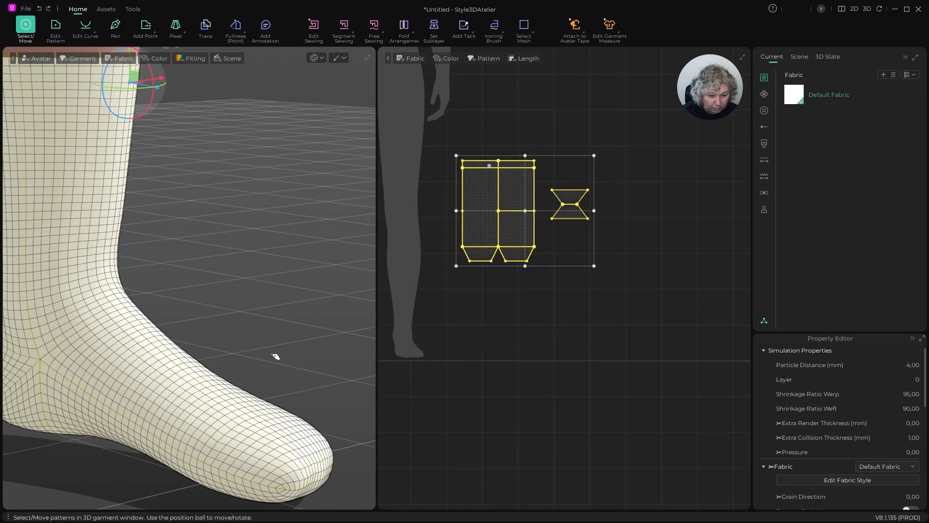
pyautogui.scroll(-3, 294, 433)
pyautogui.moveTo(328, 451); pyautogui.dragTo(164, 421, button='right')
pyautogui.moveTo(155, 413); pyautogui.dragTo(357, 379, button='middle')
pyautogui.scroll(6, 167, 397)
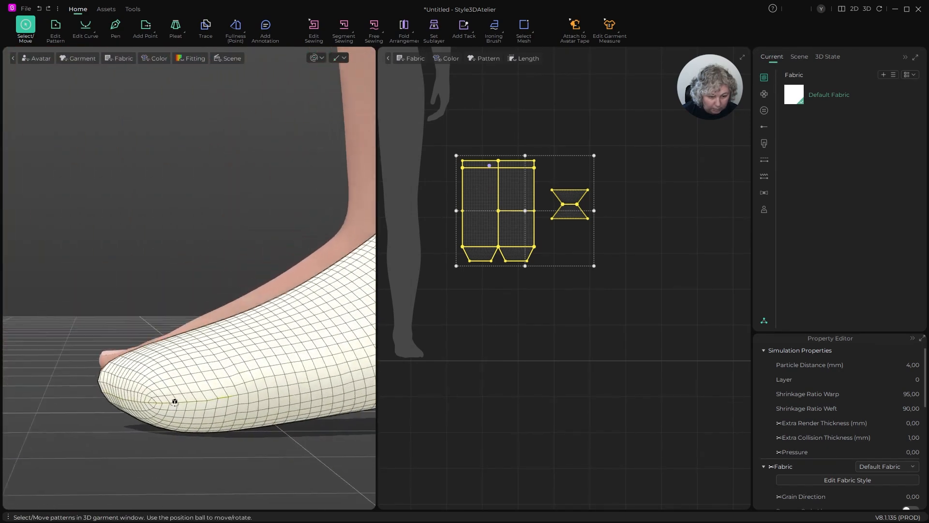
pyautogui.scroll(-4, 159, 395)
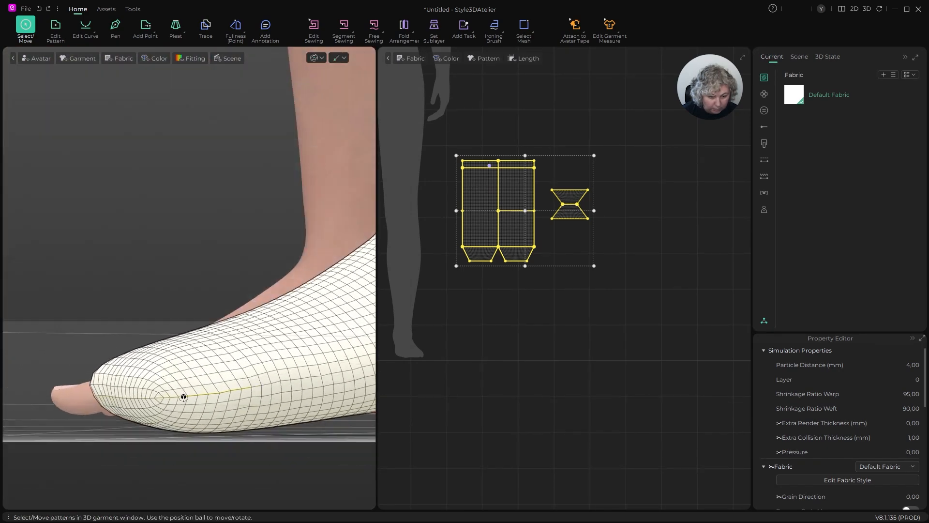
# - Select the slanted and lower toe edges of the main pattern to check their lengths, and clear the selection
pyautogui.scroll(4, 450, 270)
pyautogui.press('z')
pyautogui.scroll(2, 606, 210)
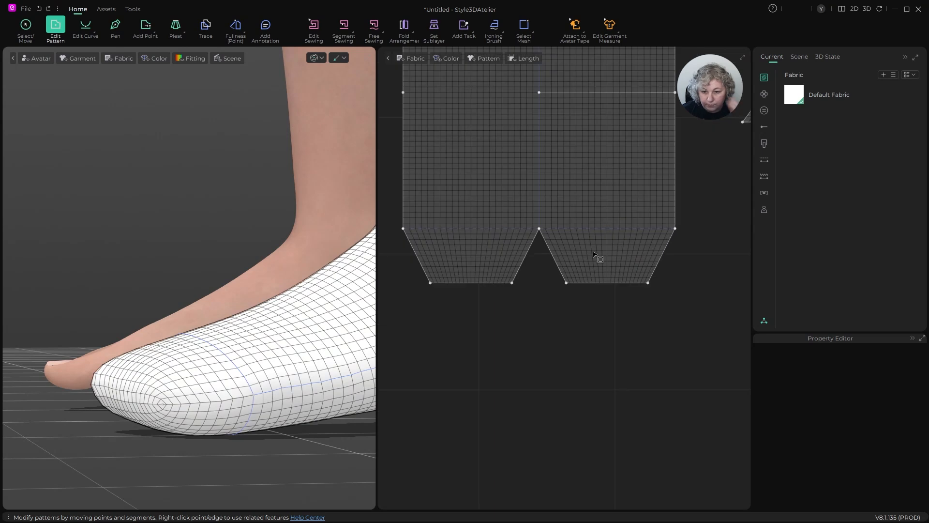
pyautogui.scroll(3, 500, 288)
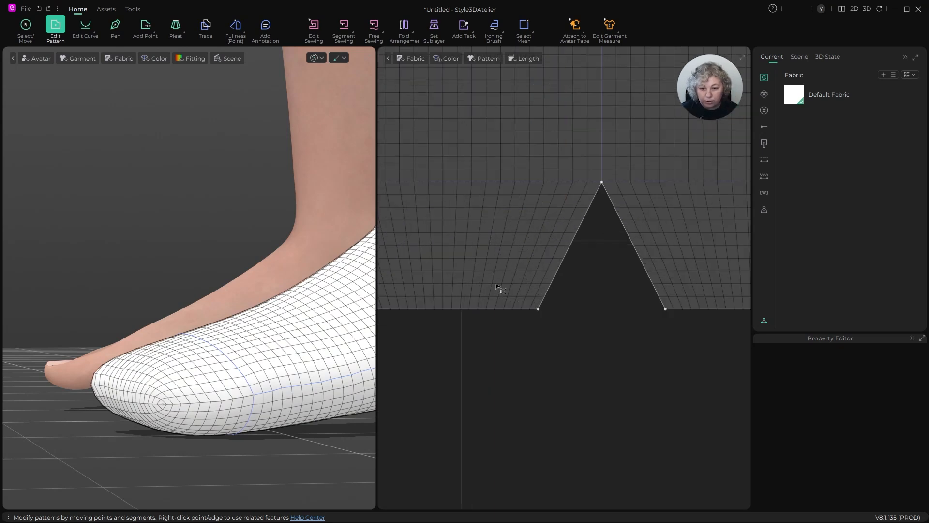
pyautogui.click(577, 236)
pyautogui.scroll(-3, 575, 236)
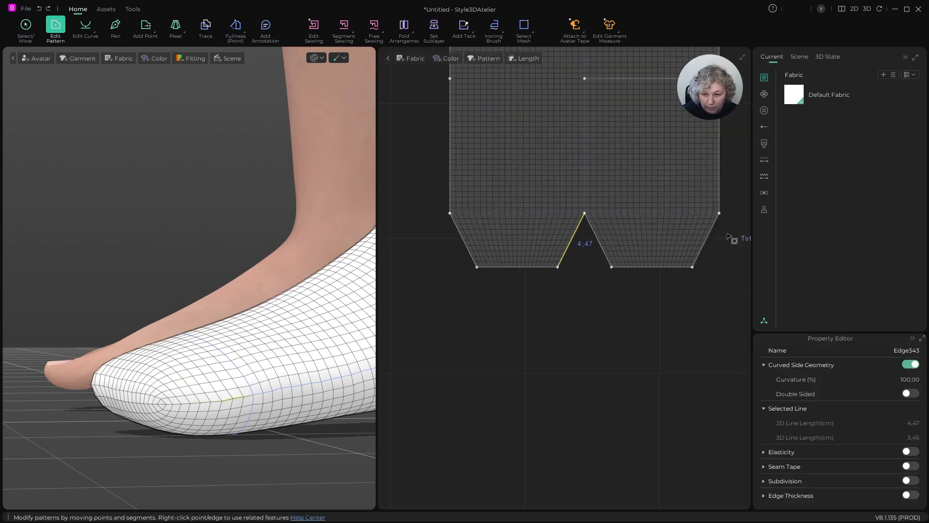
pyautogui.moveTo(727, 232); pyautogui.dragTo(448, 286)
pyautogui.scroll(5, 581, 270)
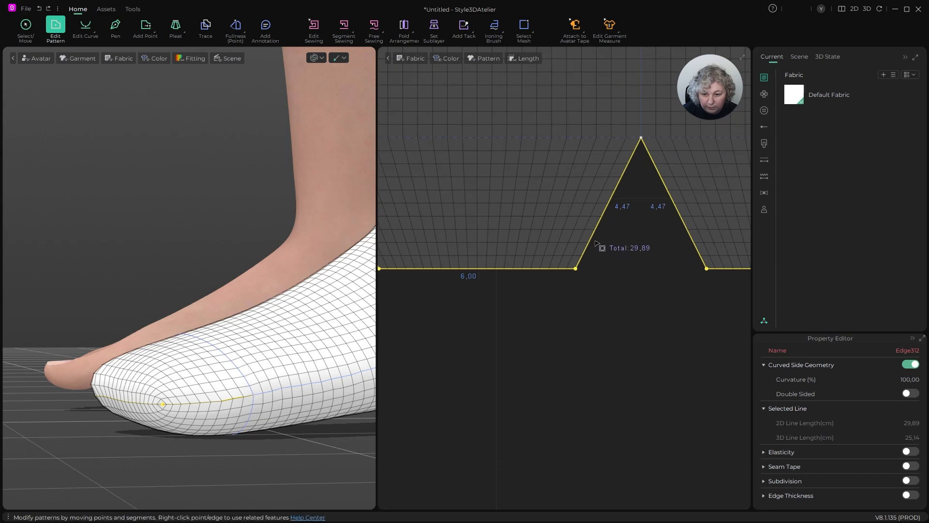
pyautogui.scroll(-5, 152, 311)
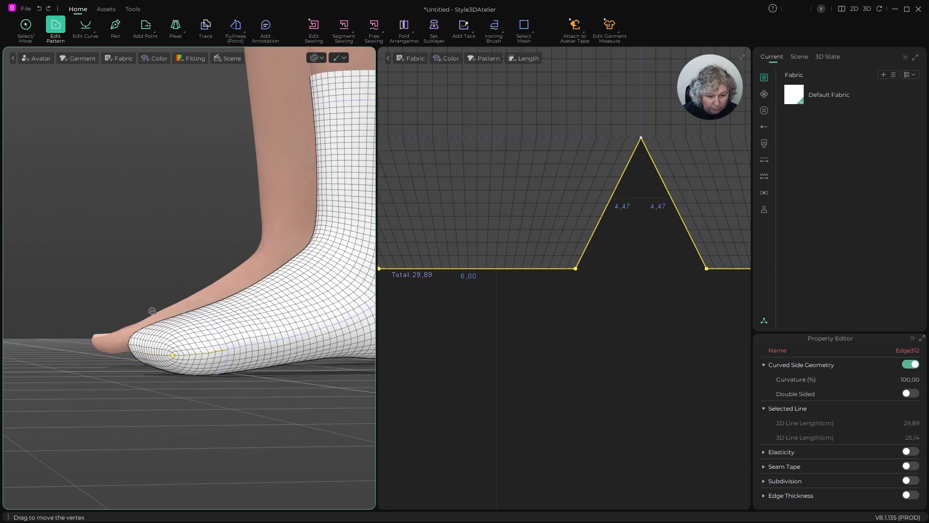
pyautogui.moveTo(152, 311); pyautogui.dragTo(169, 319, button='right')
pyautogui.click(614, 350)
pyautogui.scroll(-3, 522, 327)
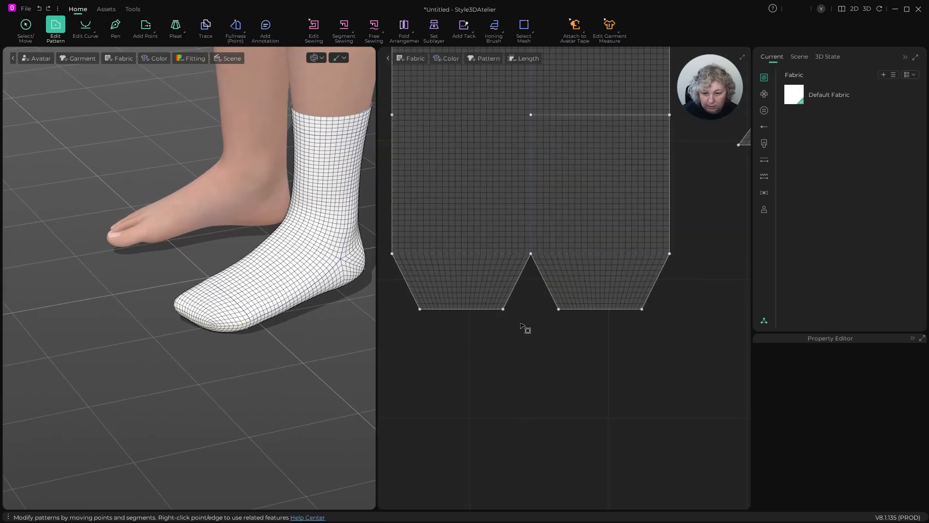
# - Move both lower toe edges of the main sock pattern 0.5 cm upward
pyautogui.click(494, 309)
pyautogui.keyDown('shift'); pyautogui.click(605, 309); pyautogui.keyUp('shift')
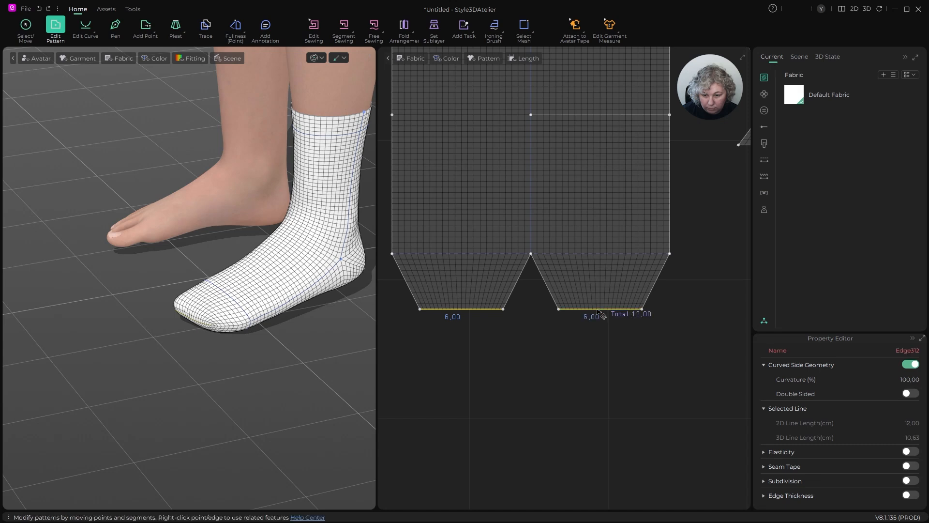
pyautogui.moveTo(599, 310); pyautogui.dragTo(596, 302)
pyautogui.press('Return')
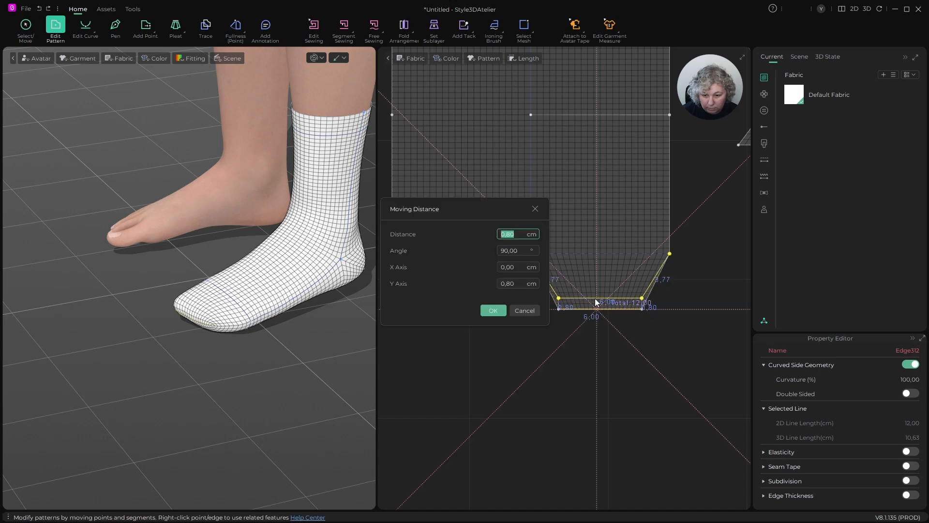
pyautogui.write('0,5')
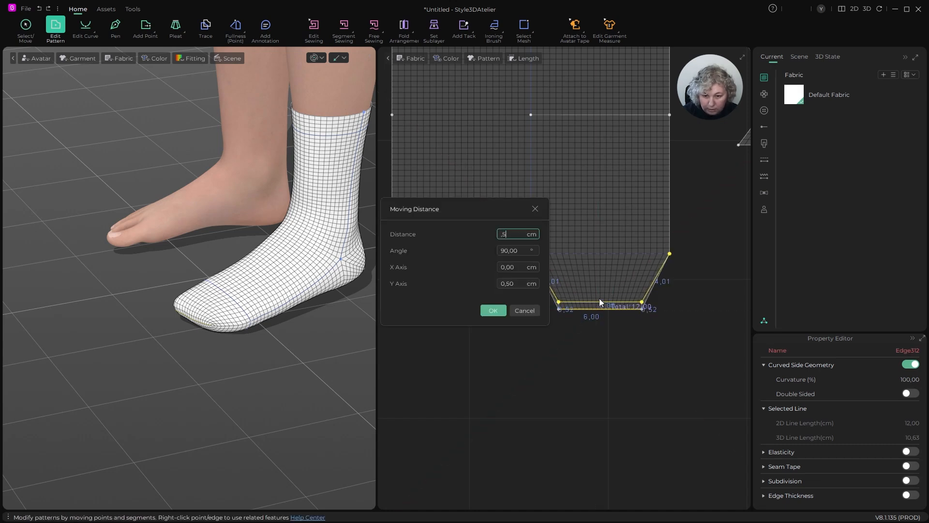
pyautogui.click(494, 310)
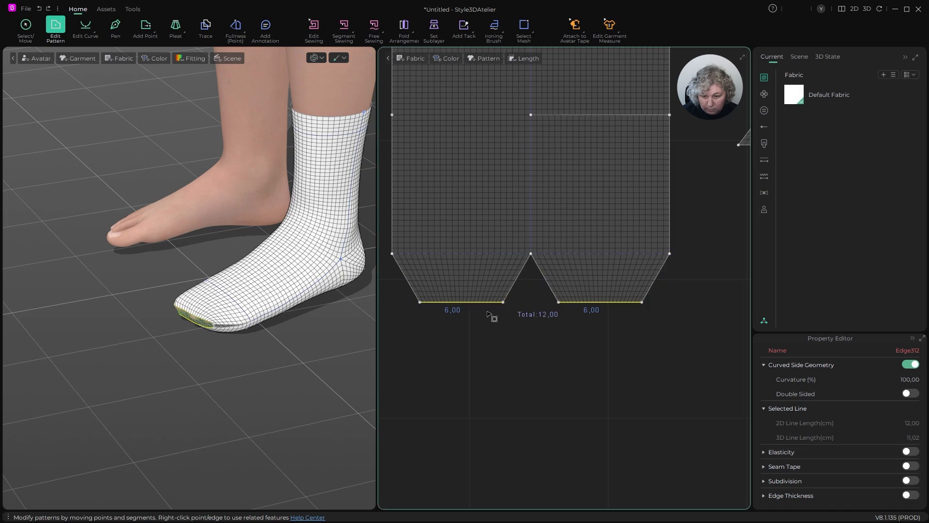
# - Simulate the sock with the shortened toe and inspect the toe and heel from both sides
pyautogui.press('space')
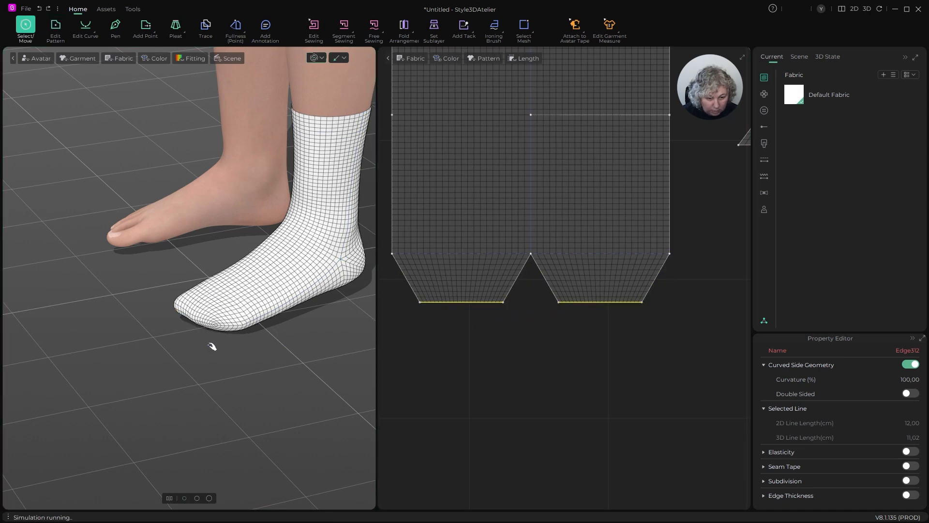
pyautogui.moveTo(212, 347); pyautogui.dragTo(211, 325, button='right')
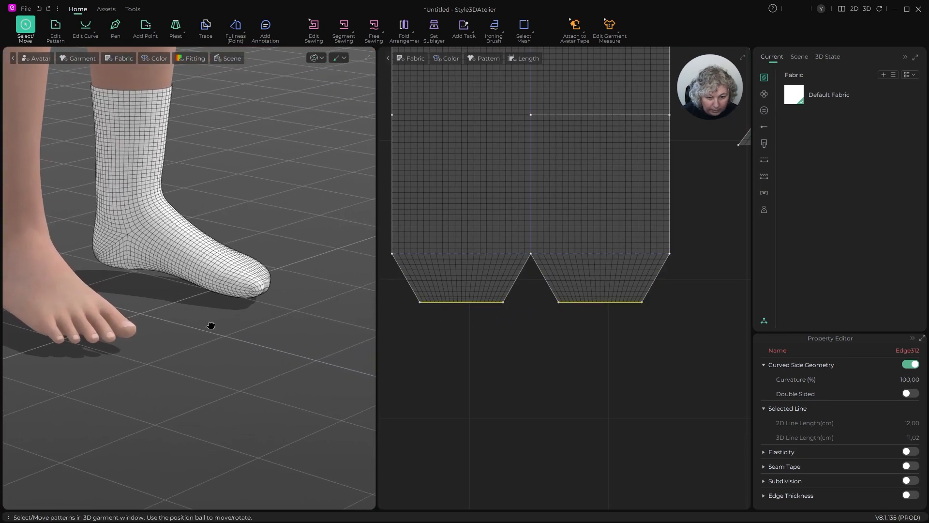
pyautogui.scroll(7, 303, 293)
pyautogui.moveTo(334, 313); pyautogui.dragTo(201, 321, button='right')
# - Add one internal isoline along all the slanted and lower toe edges, with 0.4 cm spacing and Use Extend turned off
pyautogui.press('z')
pyautogui.scroll(3, 507, 299)
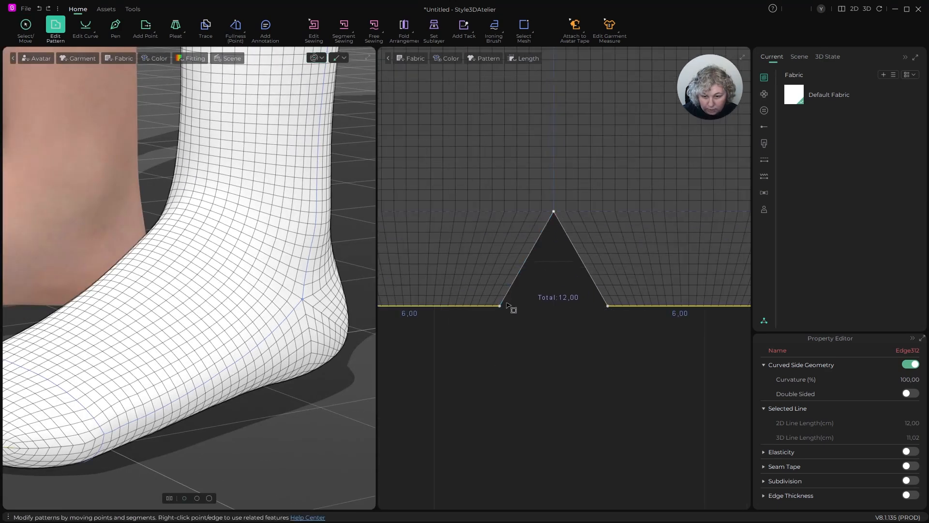
pyautogui.scroll(-3, 507, 305)
pyautogui.moveTo(652, 298); pyautogui.dragTo(436, 324)
pyautogui.scroll(3, 515, 297)
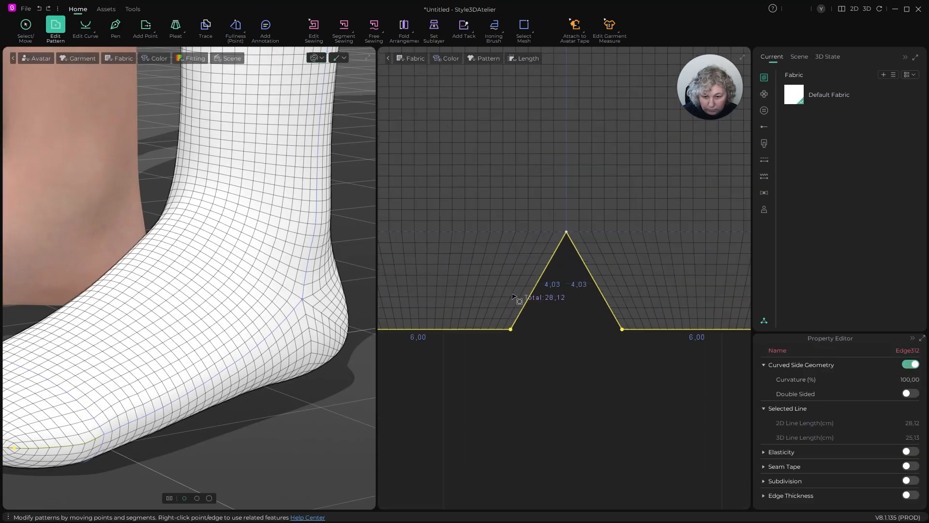
pyautogui.rightClick(532, 293)
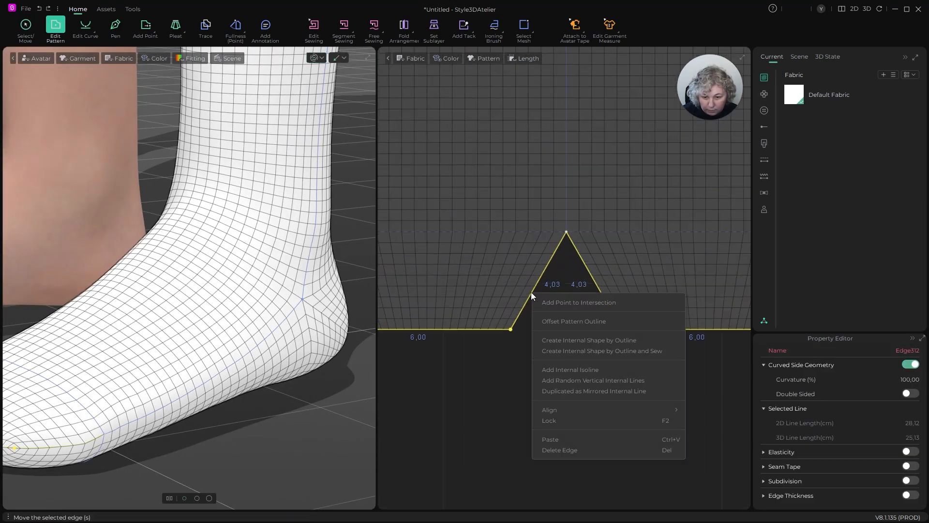
pyautogui.click(560, 369)
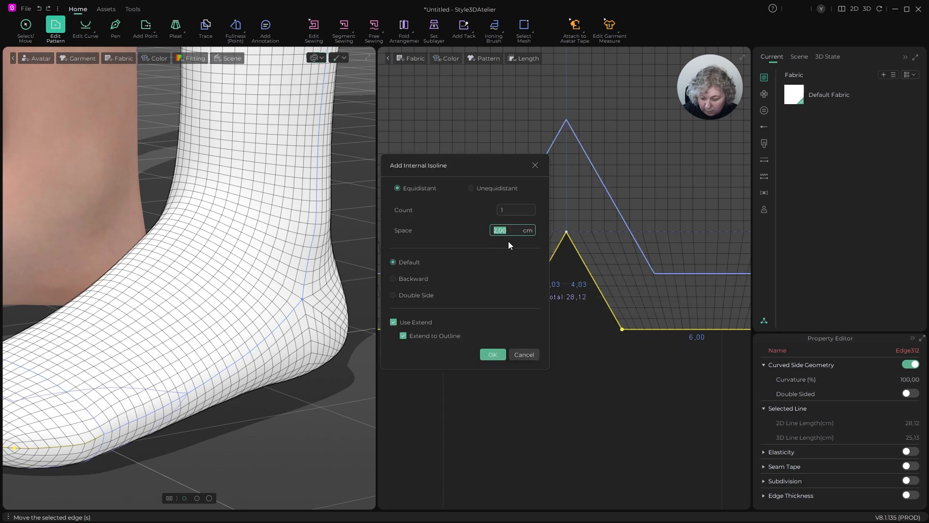
pyautogui.write(',')
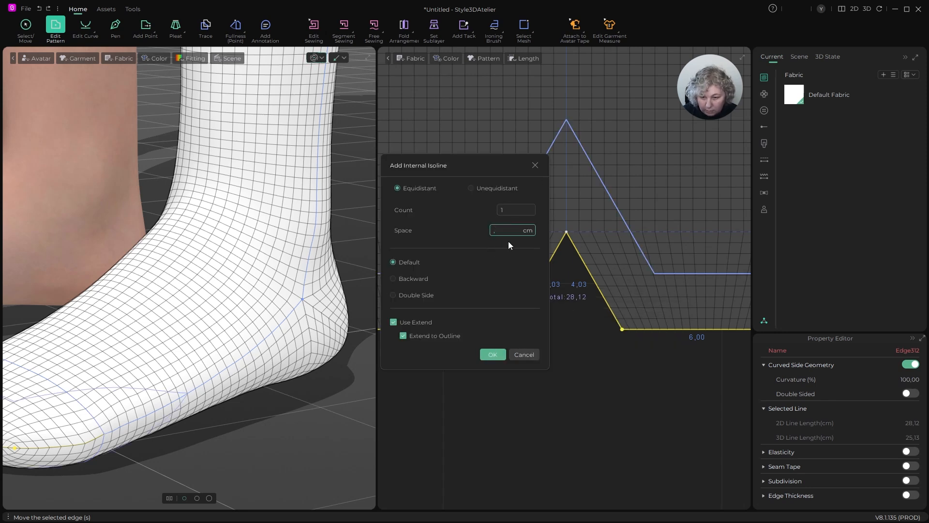
pyautogui.write('4')
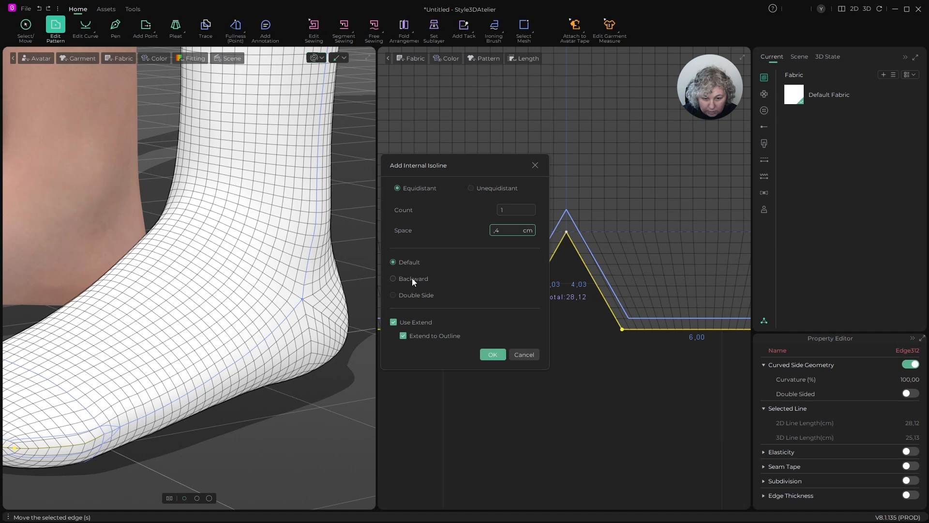
pyautogui.click(494, 264)
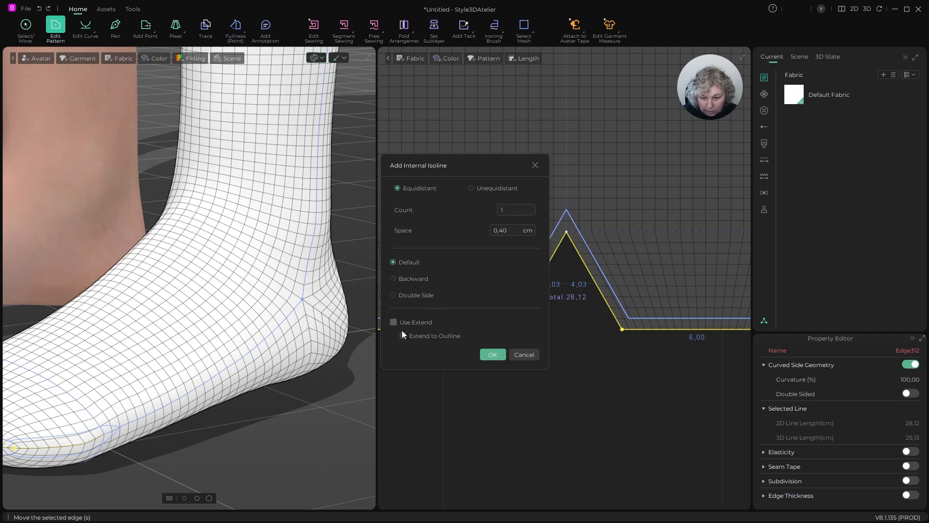
pyautogui.click(493, 354)
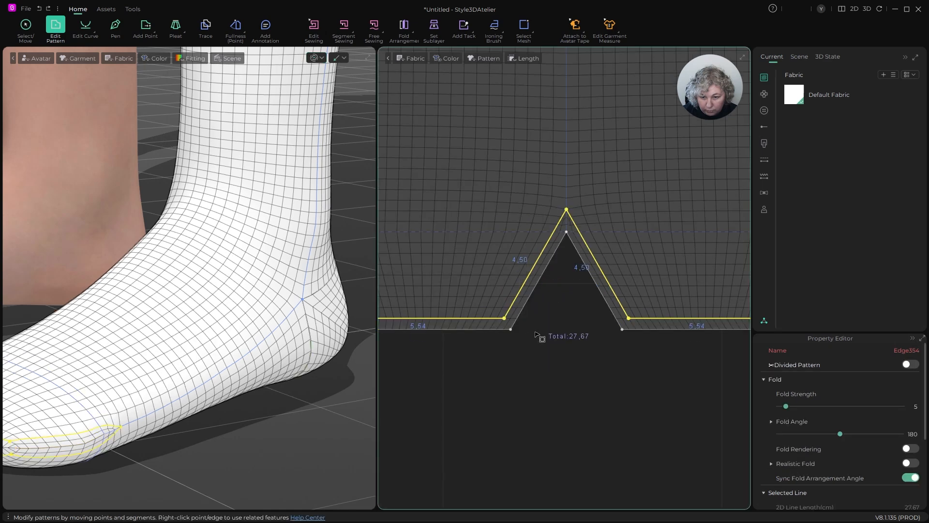
# - Add points on the toe isoline where it crosses the horizontal internal line, at both outer ends and on both sides of the central notch
pyautogui.scroll(-3, 536, 334)
pyautogui.scroll(6, 610, 218)
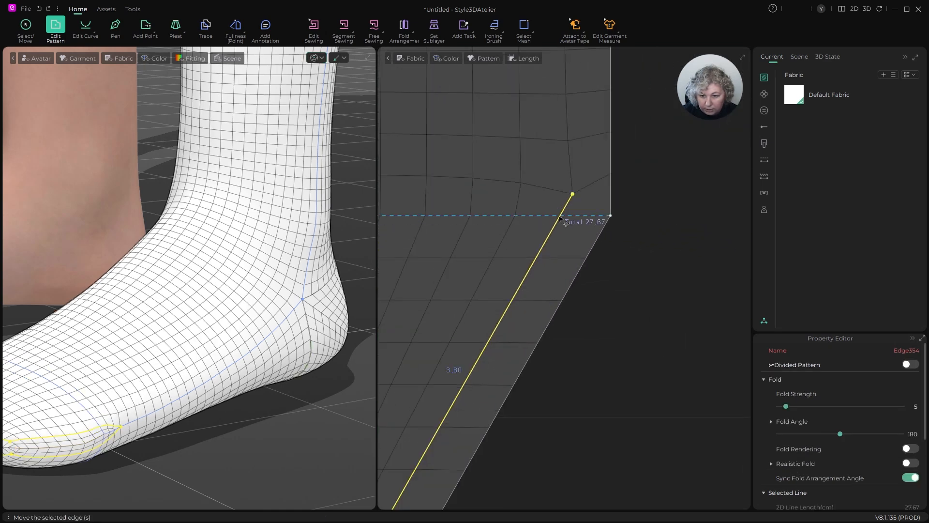
pyautogui.press('x')
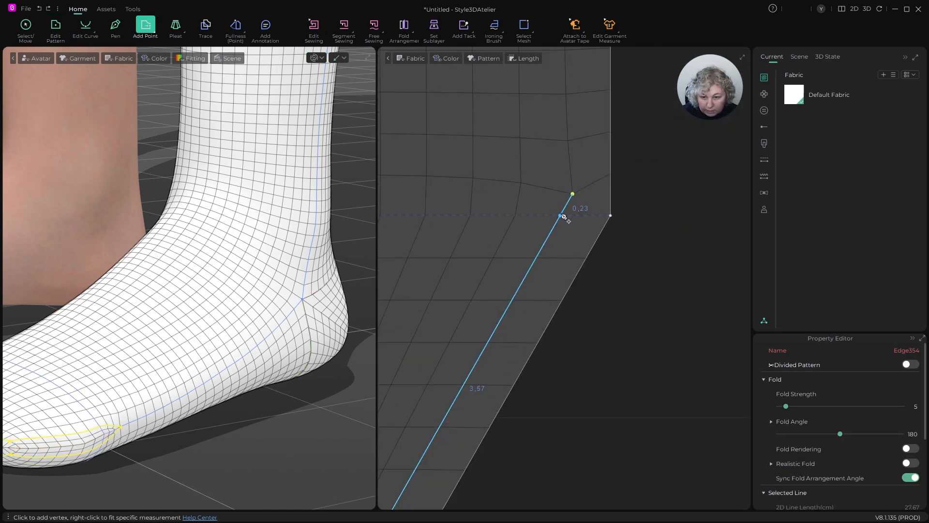
pyautogui.click(561, 216)
pyautogui.scroll(-3, 623, 213)
pyautogui.scroll(6, 484, 213)
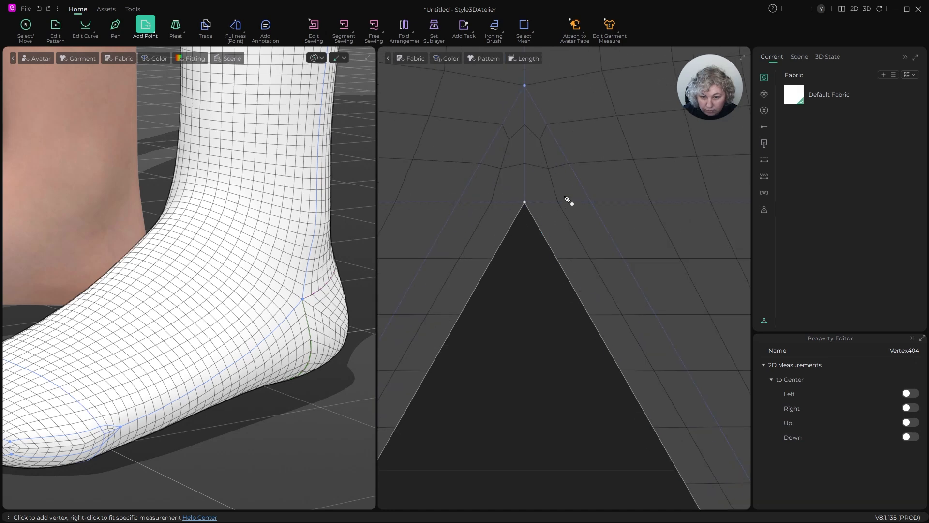
pyautogui.click(593, 205)
pyautogui.click(459, 204)
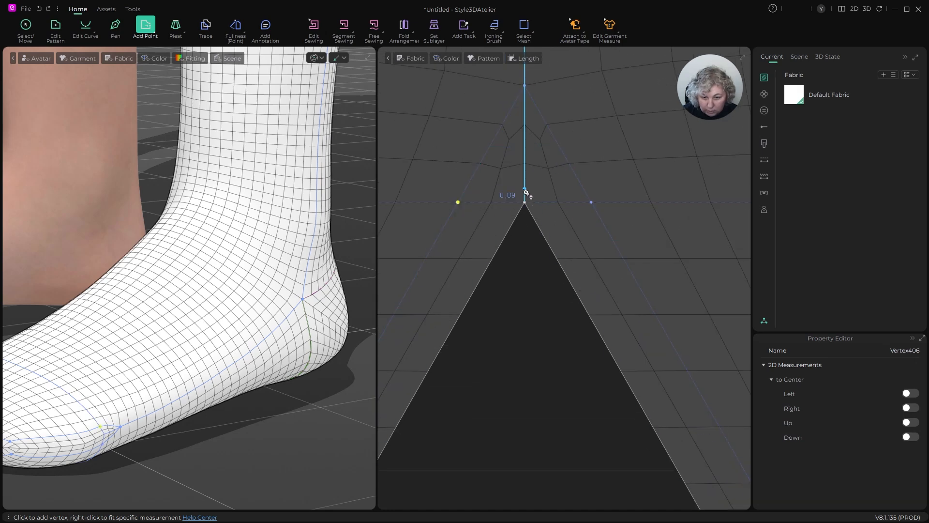
pyautogui.scroll(-5, 528, 194)
pyautogui.scroll(6, 457, 197)
pyautogui.scroll(3, 450, 198)
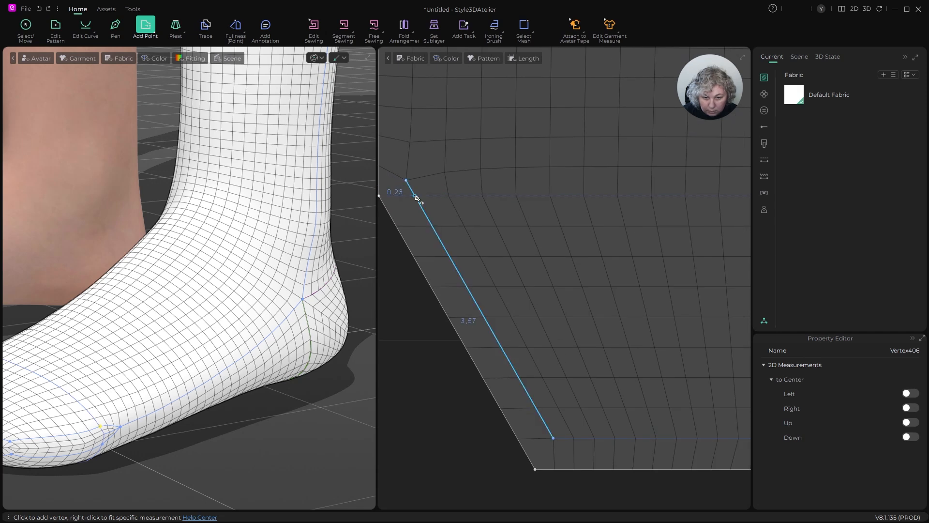
# - Delete the isoline's end point above the horizontal line at the left outer edge and its peak point above the central notch
pyautogui.press('z')
pyautogui.click(406, 180)
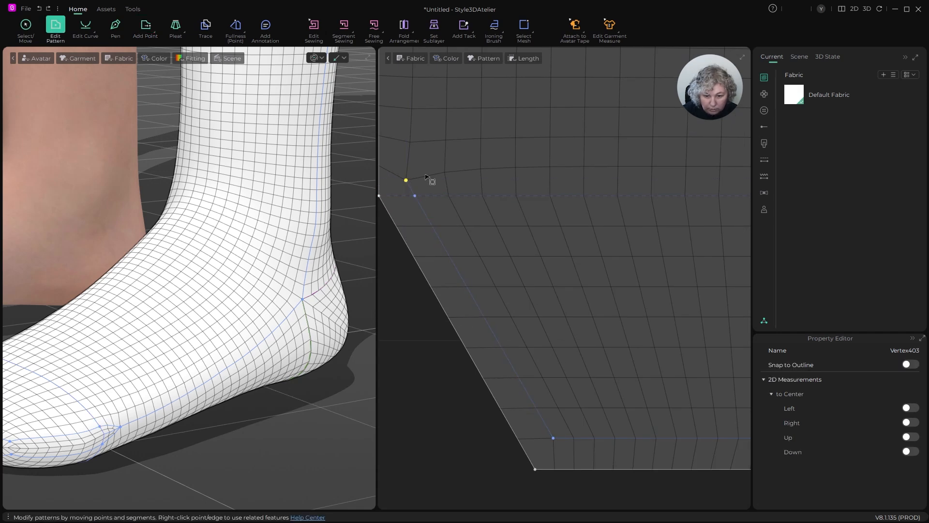
pyautogui.press('Delete')
pyautogui.scroll(-5, 397, 197)
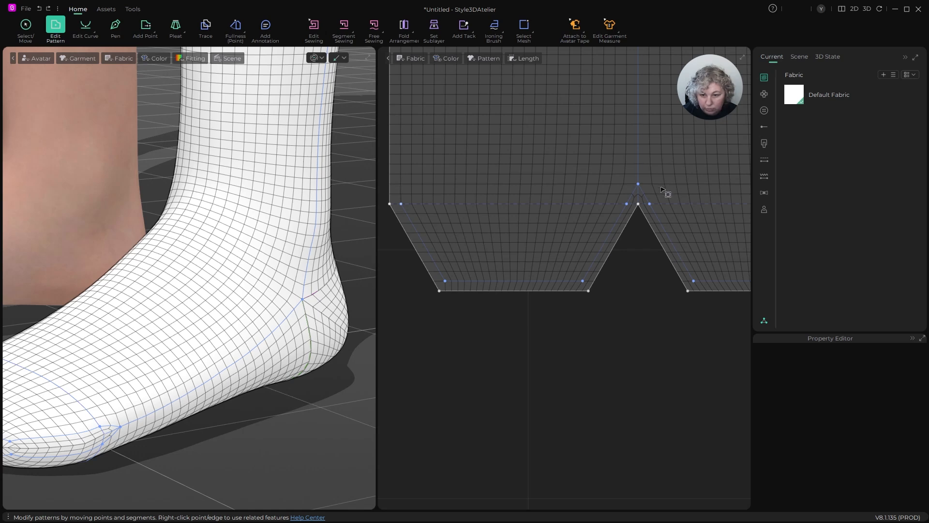
pyautogui.scroll(5, 661, 191)
pyautogui.click(586, 161)
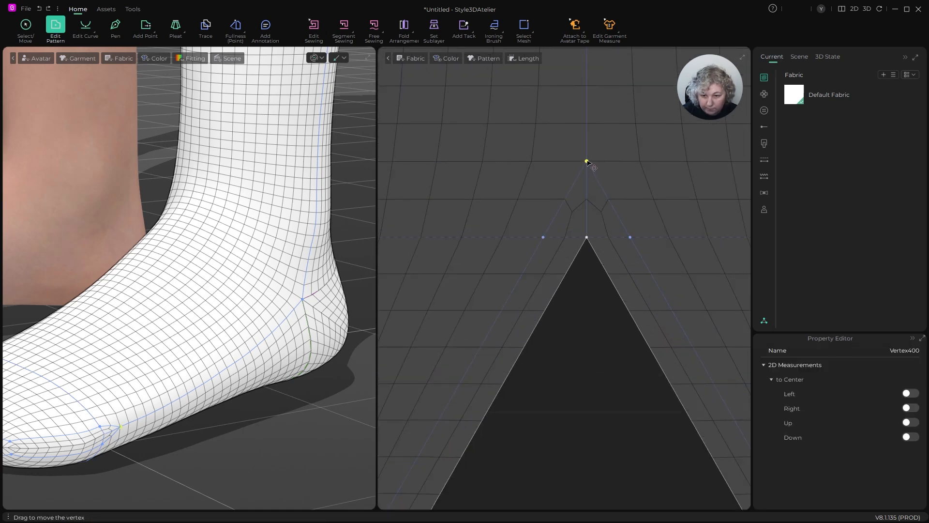
pyautogui.press('Delete')
pyautogui.scroll(-8, 581, 177)
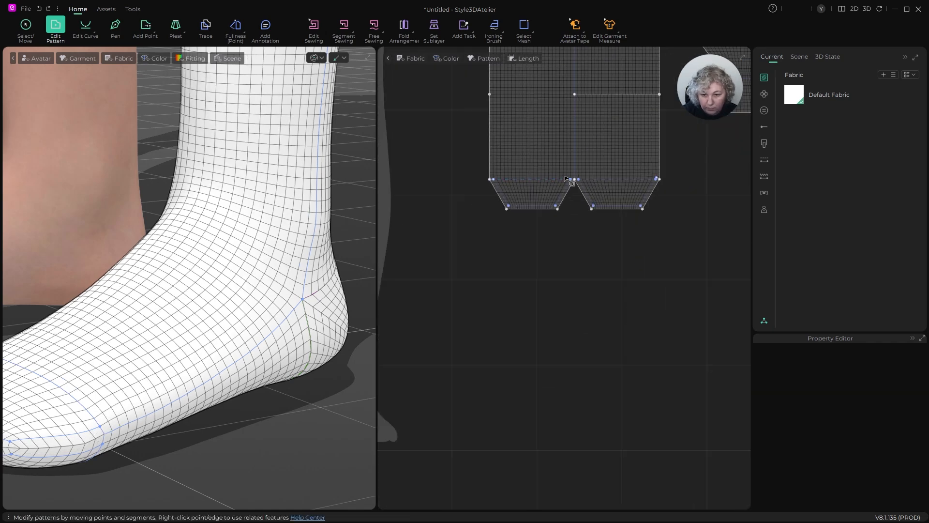
# - Draw internal lines with the Pen joining both lower isoline corners of the left toe section to the matching outline corners
pyautogui.scroll(4, 561, 188)
pyautogui.scroll(2, 527, 233)
pyautogui.press('h')
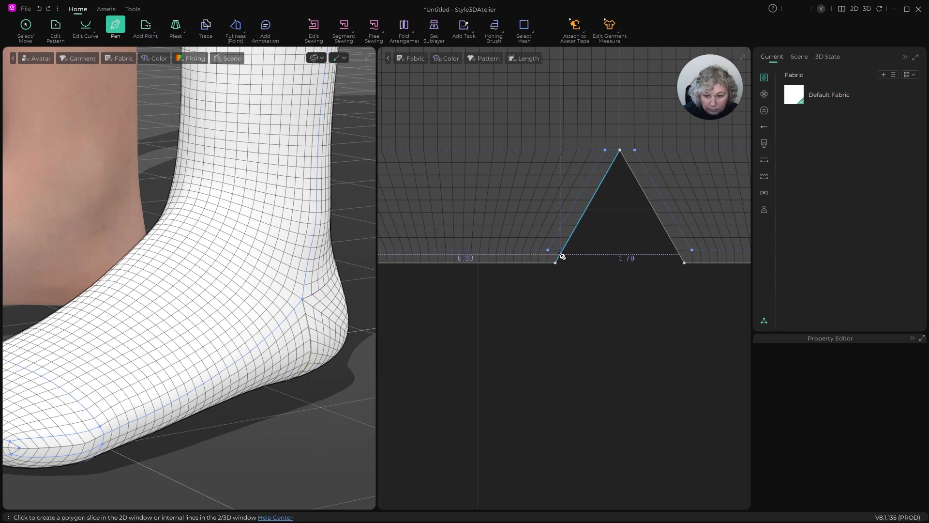
pyautogui.click(559, 265)
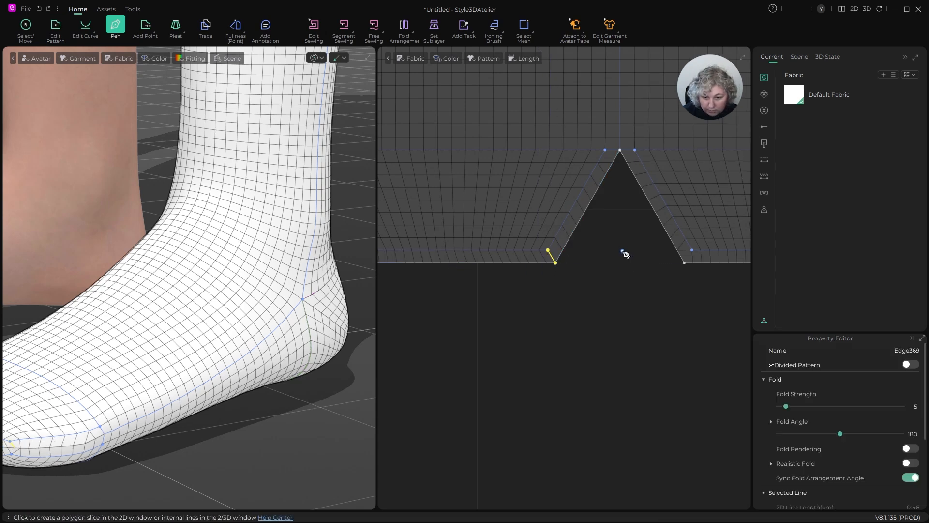
pyautogui.scroll(-3, 624, 254)
pyautogui.scroll(5, 413, 276)
pyautogui.click(445, 231)
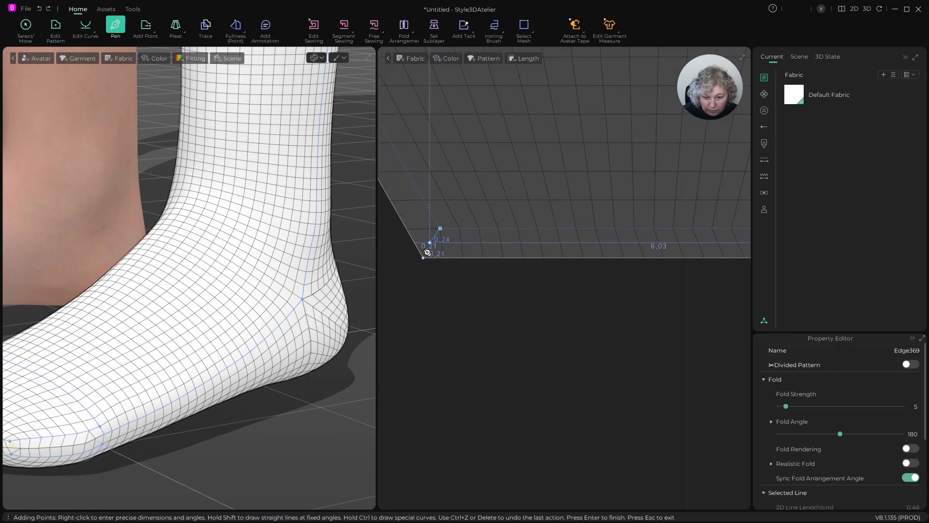
pyautogui.click(425, 259)
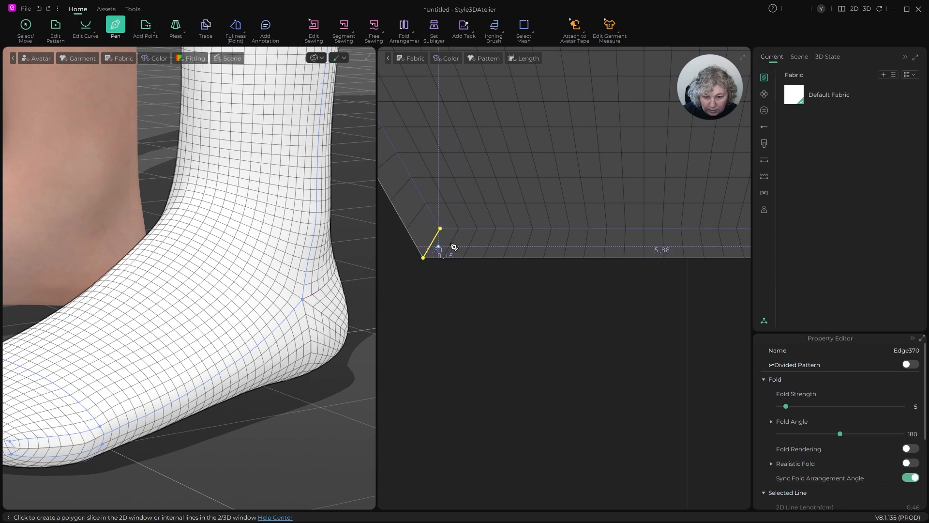
# - Draw the same corner-to-corner internal lines between the isoline and the outline at both lower corners of the right toe section
pyautogui.scroll(-5, 408, 249)
pyautogui.scroll(5, 597, 244)
pyautogui.scroll(-3, 590, 247)
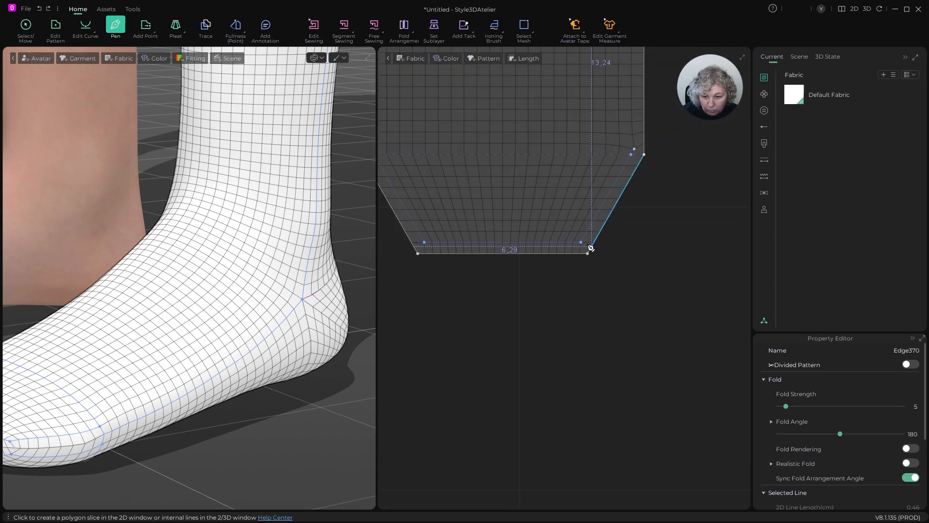
pyautogui.scroll(3, 579, 245)
pyautogui.click(563, 236)
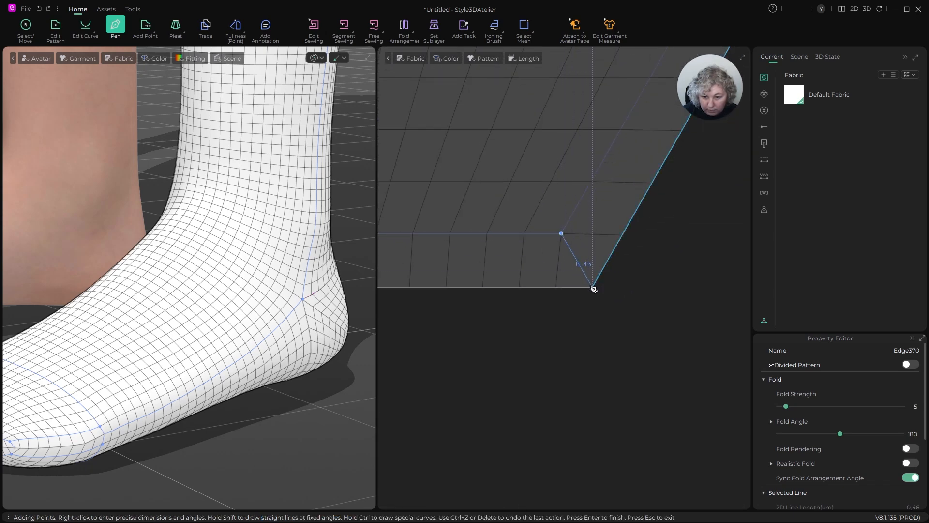
pyautogui.click(593, 287)
pyautogui.scroll(-2, 661, 271)
pyautogui.scroll(-3, 531, 283)
pyautogui.scroll(5, 472, 275)
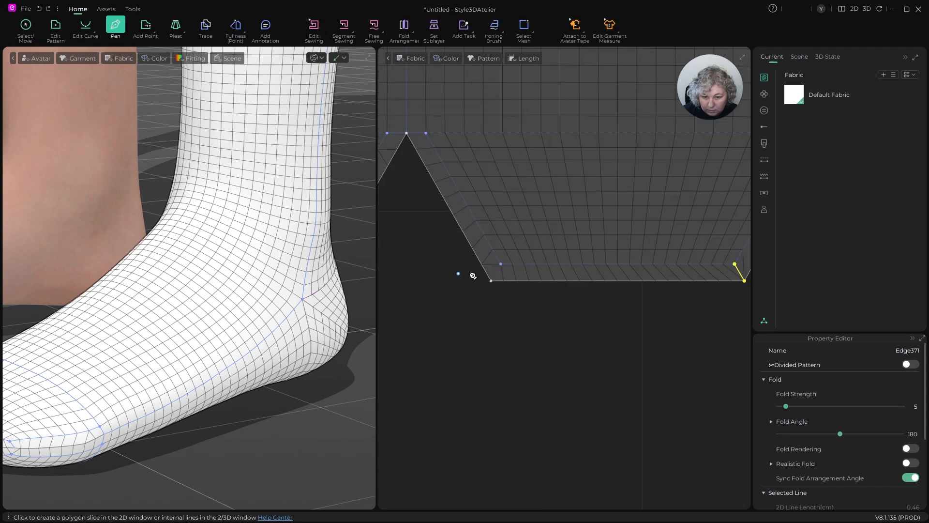
pyautogui.click(520, 253)
pyautogui.click(496, 294)
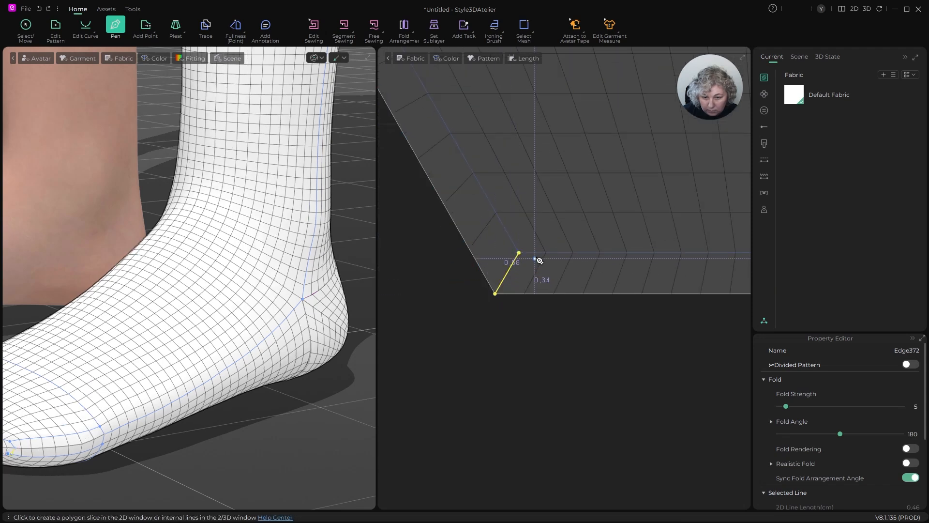
pyautogui.scroll(-3, 535, 262)
pyautogui.press('Escape')
# - Lock all internal lines of the patterns, try moving the main sock pattern, and undo the move
pyautogui.scroll(-2, 576, 298)
pyautogui.click(539, 203)
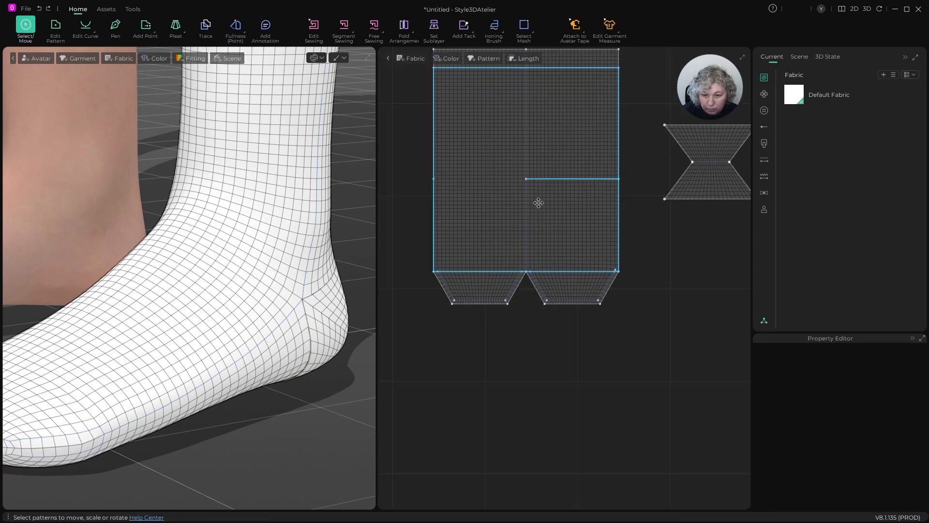
pyautogui.scroll(-3, 498, 239)
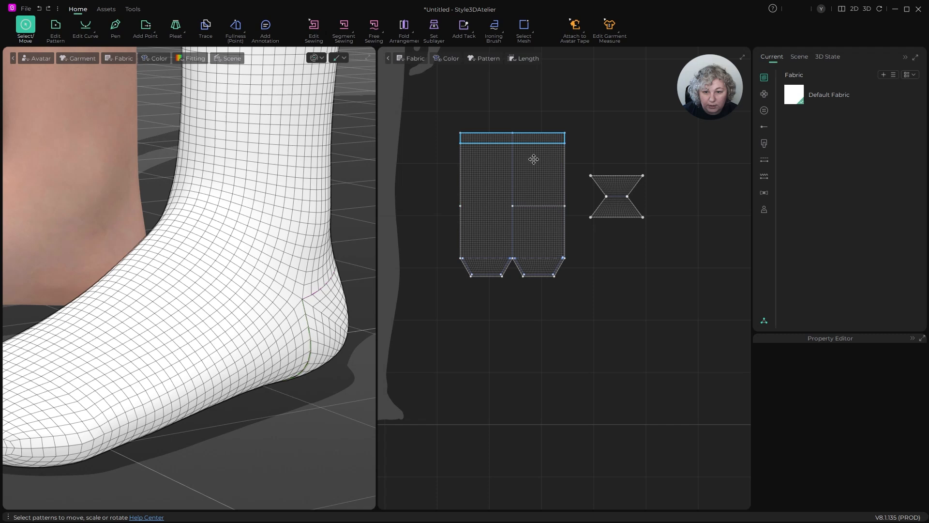
pyautogui.rightClick(583, 156)
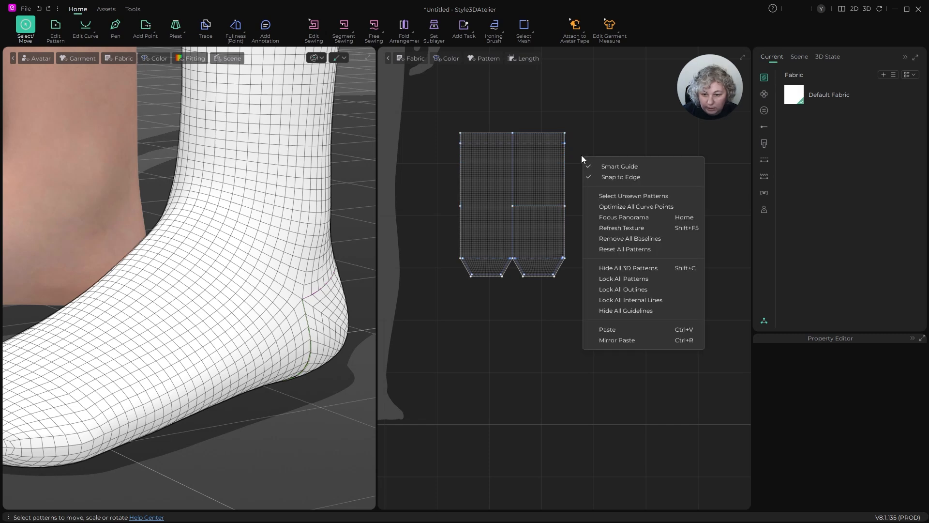
pyautogui.click(613, 298)
pyautogui.moveTo(544, 187); pyautogui.dragTo(537, 132)
pyautogui.hotkey('ctrl', 'z')
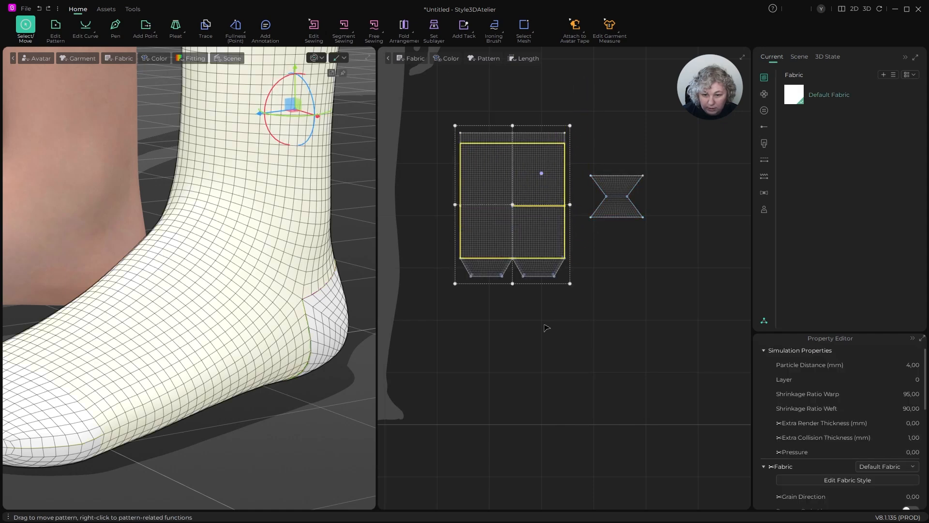
# - Simulate the sock and examine its fit and mesh around the heel, cuff and toe
pyautogui.scroll(-3, 314, 351)
pyautogui.press('space')
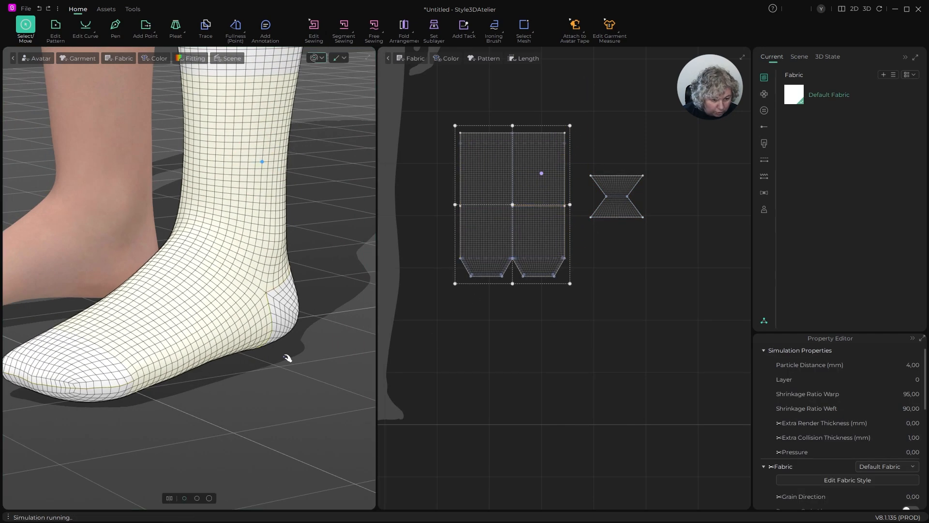
pyautogui.moveTo(126, 383); pyautogui.dragTo(310, 247, button='right')
pyautogui.click(280, 194)
pyautogui.scroll(-3, 279, 194)
pyautogui.scroll(2, 283, 395)
pyautogui.click(236, 439)
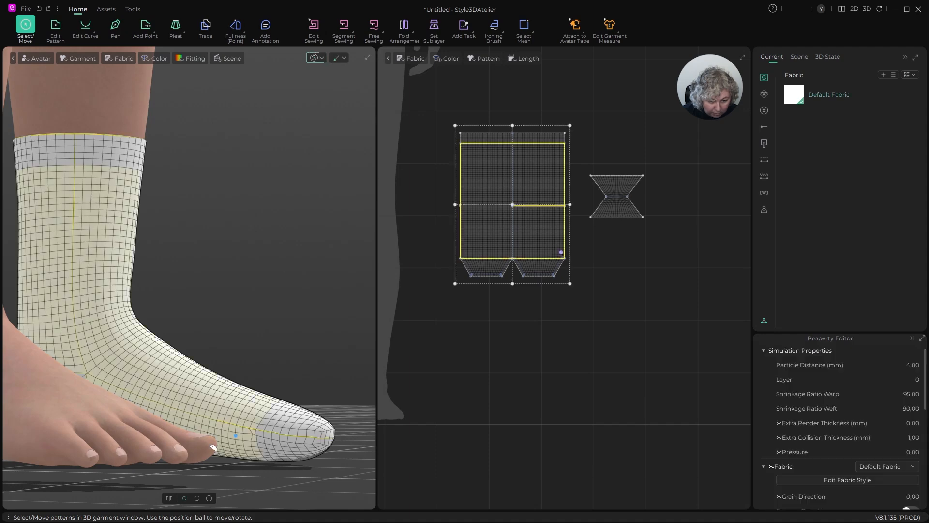
pyautogui.moveTo(253, 438); pyautogui.dragTo(215, 439)
# - Unlock all internal lines and delete the stray internal point just above the toe line at the main pattern's right outer corner
pyautogui.scroll(8, 624, 257)
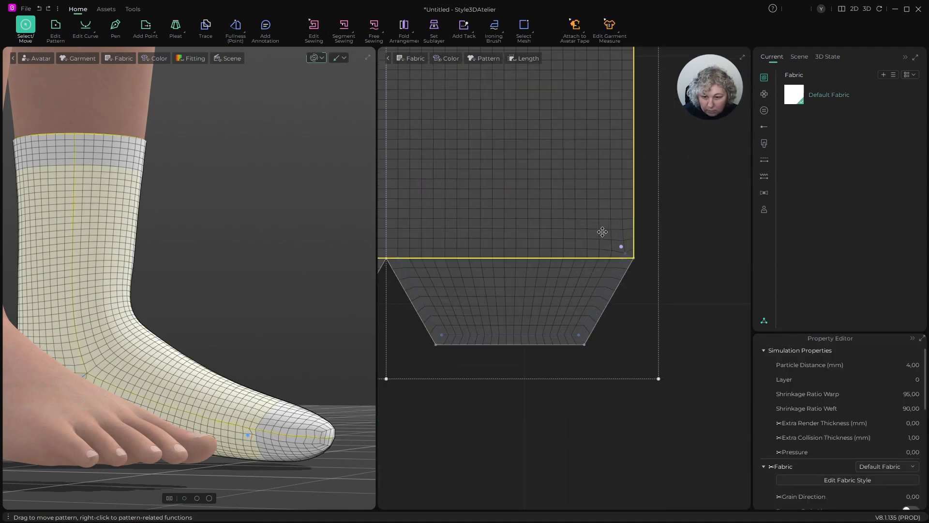
pyautogui.press('z')
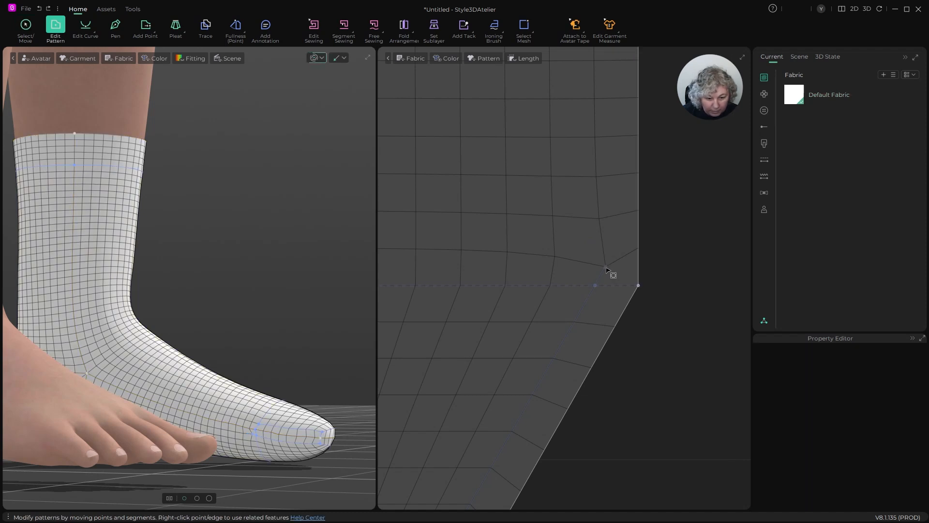
pyautogui.rightClick(674, 217)
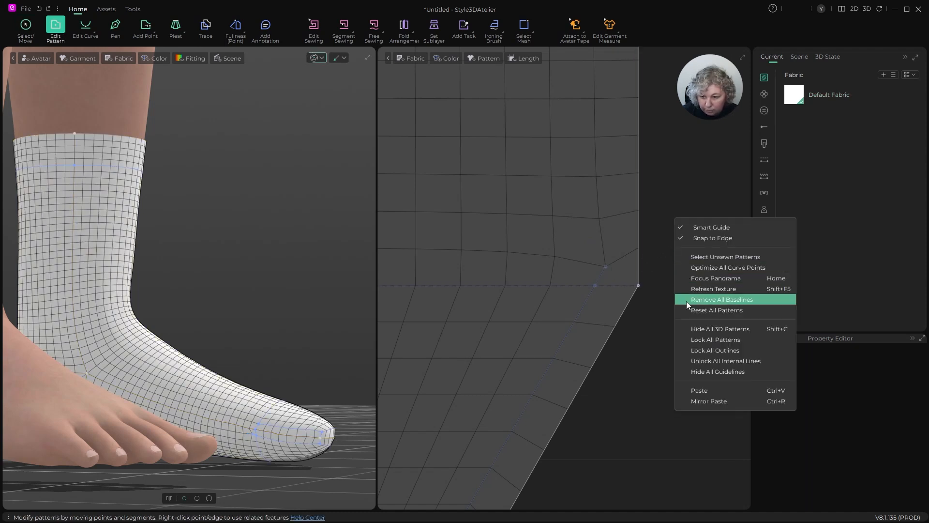
pyautogui.click(700, 361)
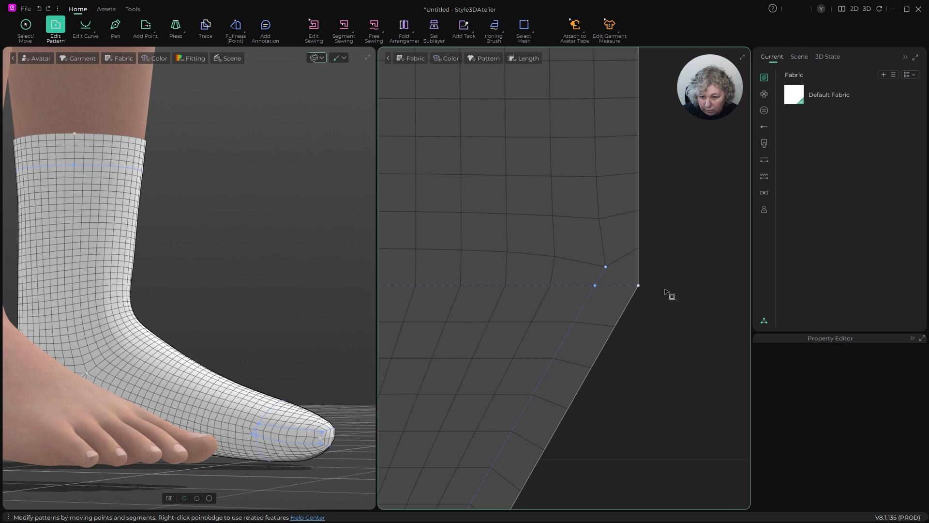
pyautogui.click(606, 267)
pyautogui.click(692, 259)
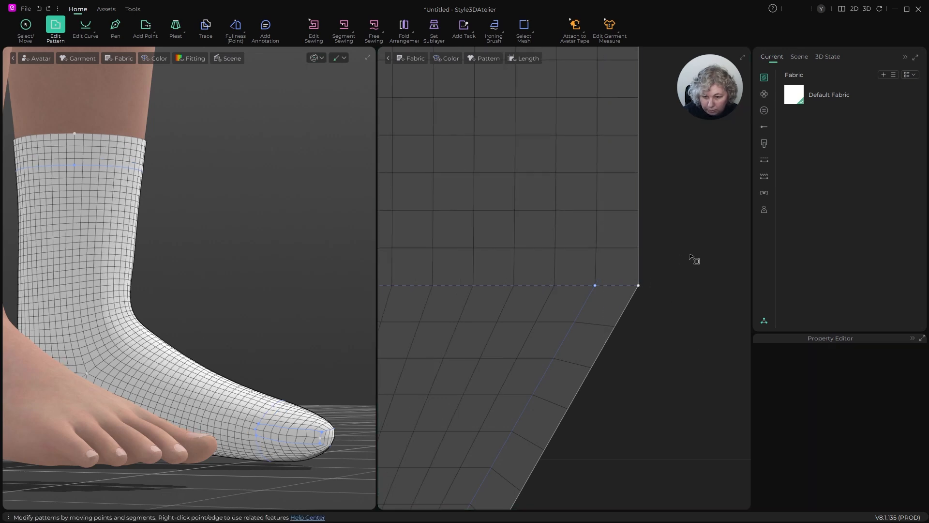
# - Lock all internal lines of the patterns again and simulate the sock
pyautogui.scroll(-5, 629, 233)
pyautogui.scroll(3, 619, 227)
pyautogui.scroll(3, 619, 229)
pyautogui.press('q')
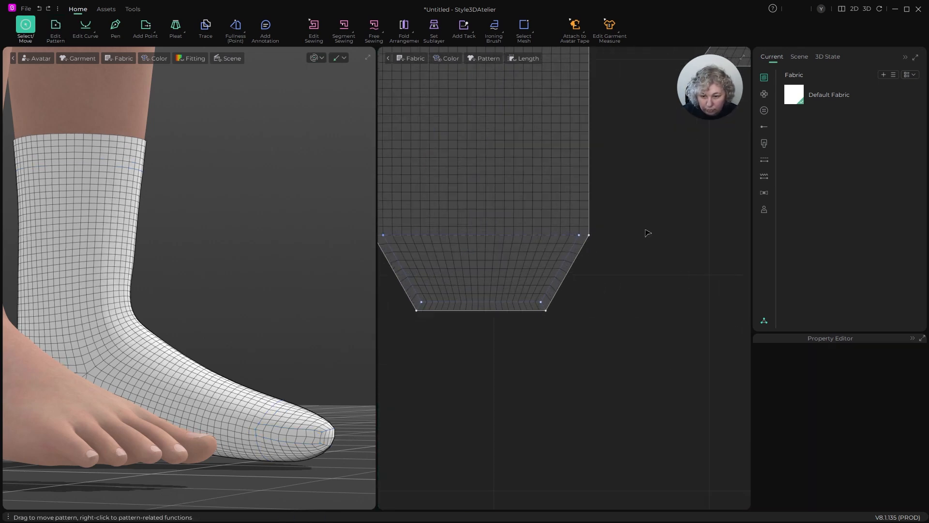
pyautogui.rightClick(652, 211)
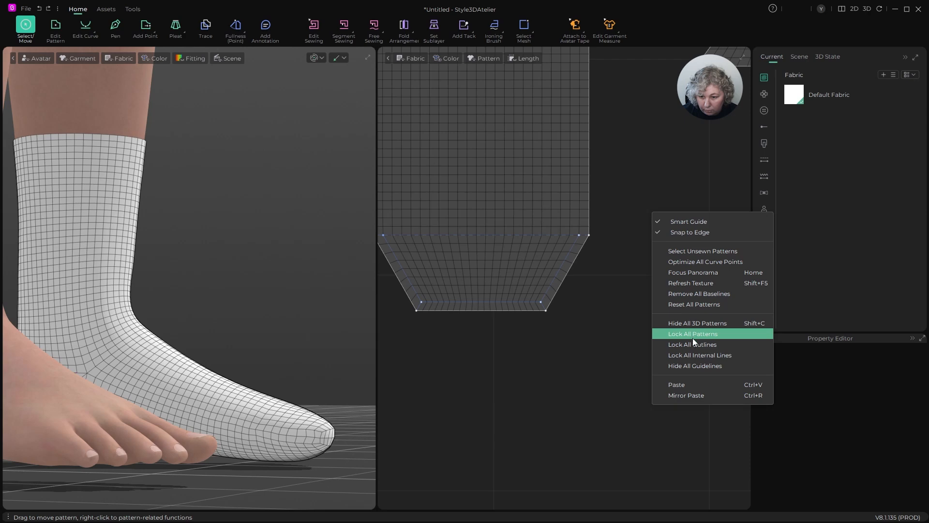
pyautogui.click(694, 356)
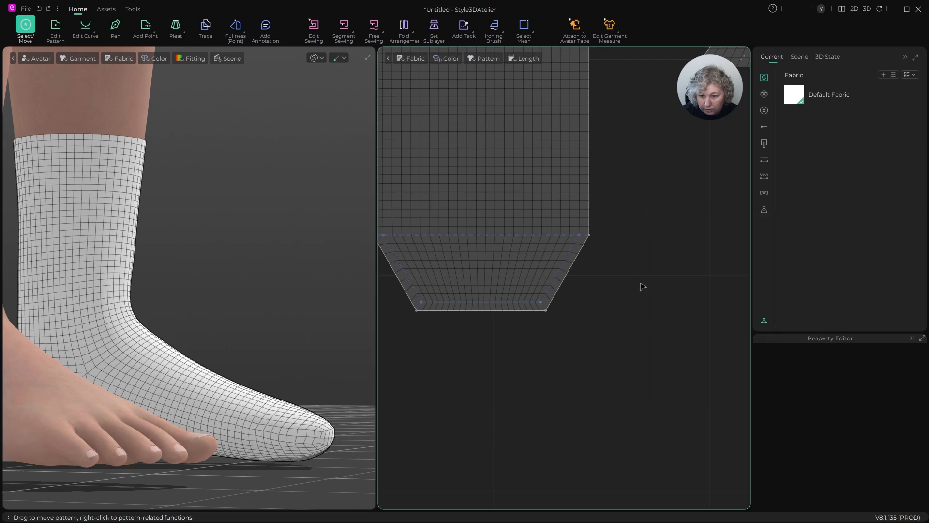
pyautogui.press('space')
pyautogui.scroll(-4, 294, 328)
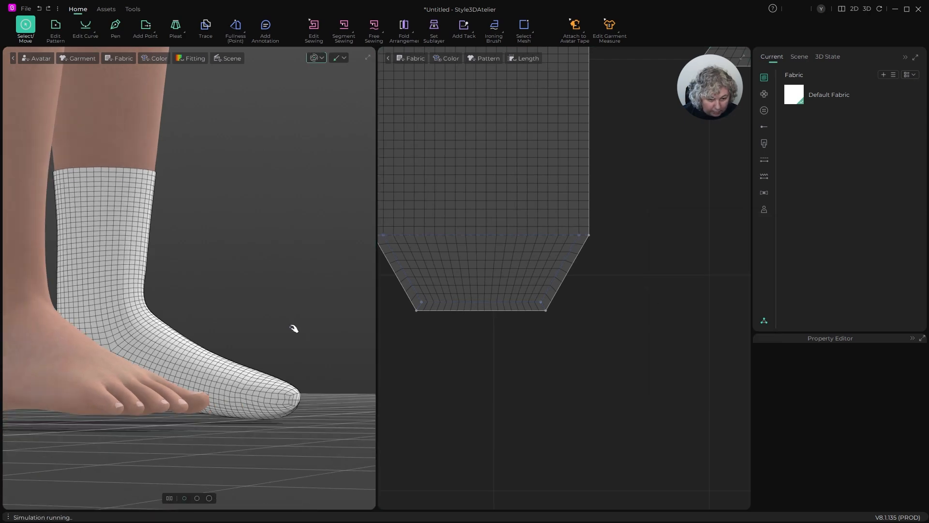
pyautogui.moveTo(295, 328); pyautogui.dragTo(202, 332, button='right')
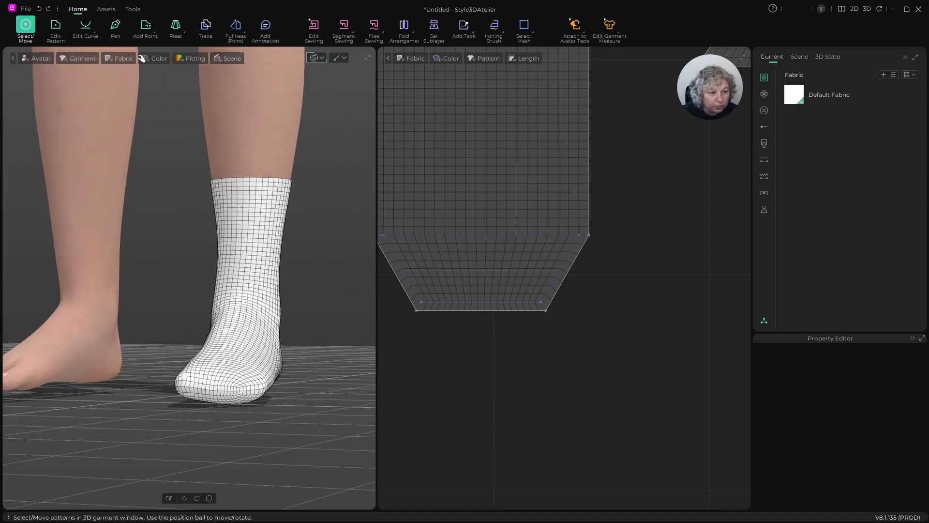
# - Make the cloth translucent in the 3D view and examine how the sock sits around the foot
pyautogui.click(119, 58)
pyautogui.click(121, 104)
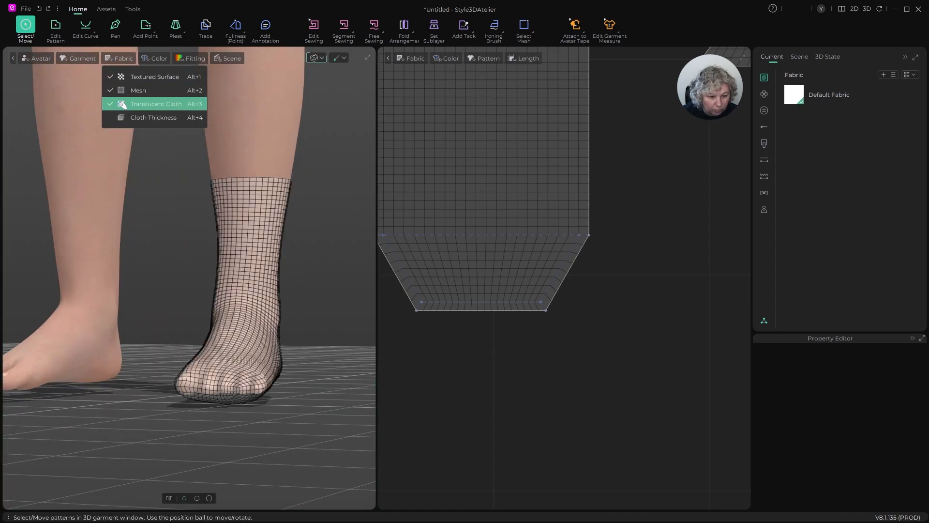
pyautogui.moveTo(333, 264); pyautogui.dragTo(237, 271, button='right')
pyautogui.moveTo(168, 315); pyautogui.dragTo(307, 315, button='right')
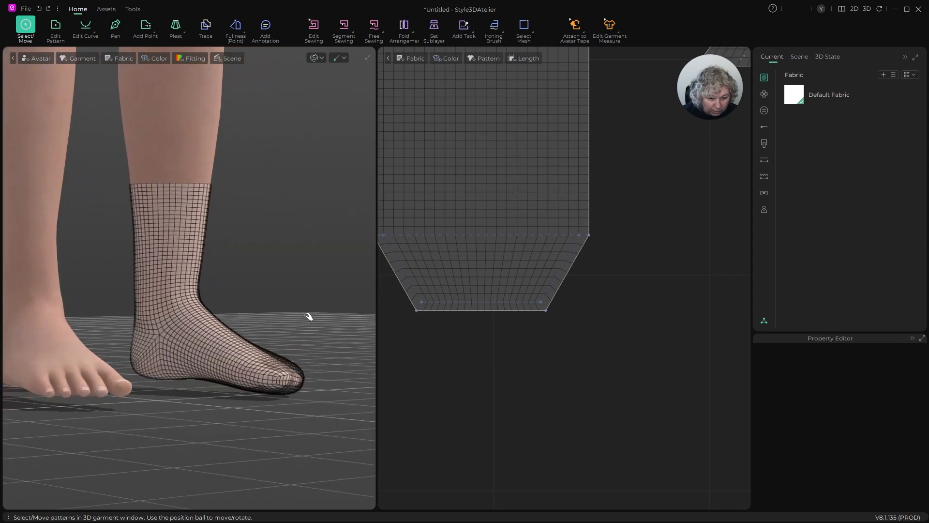
# - Set the main sock pattern's shrinkage ratio to 90 in warp and 85 in weft, and simulate the fit
pyautogui.click(519, 174)
pyautogui.scroll(-3, 519, 174)
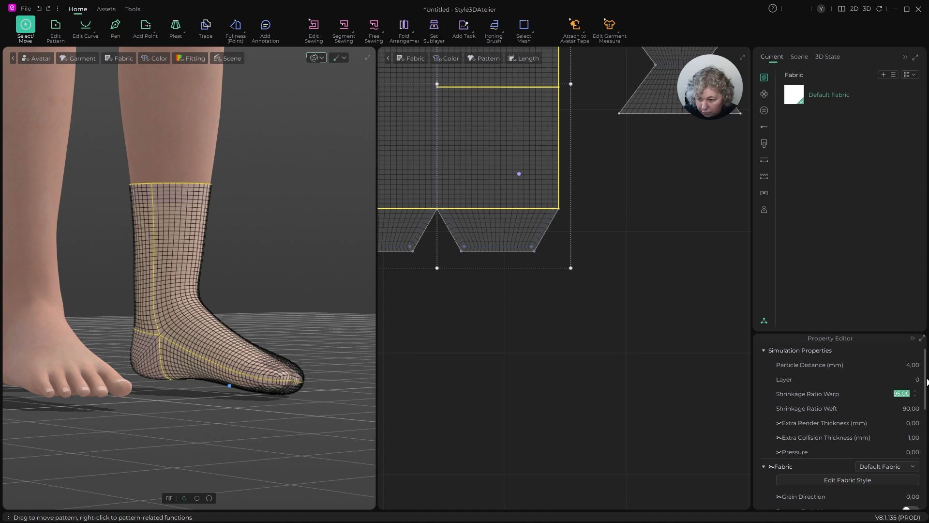
pyautogui.press('Return')
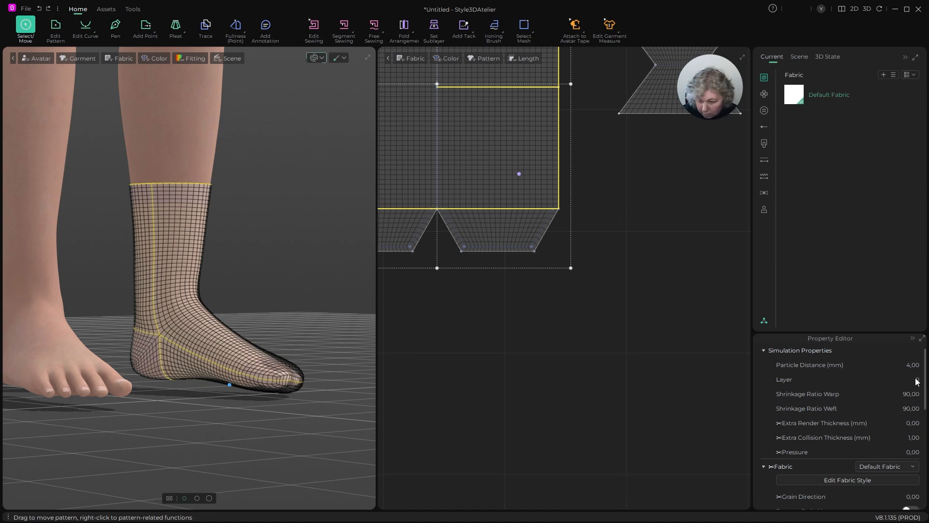
pyautogui.click(918, 408)
pyautogui.write('85')
pyautogui.press('Return')
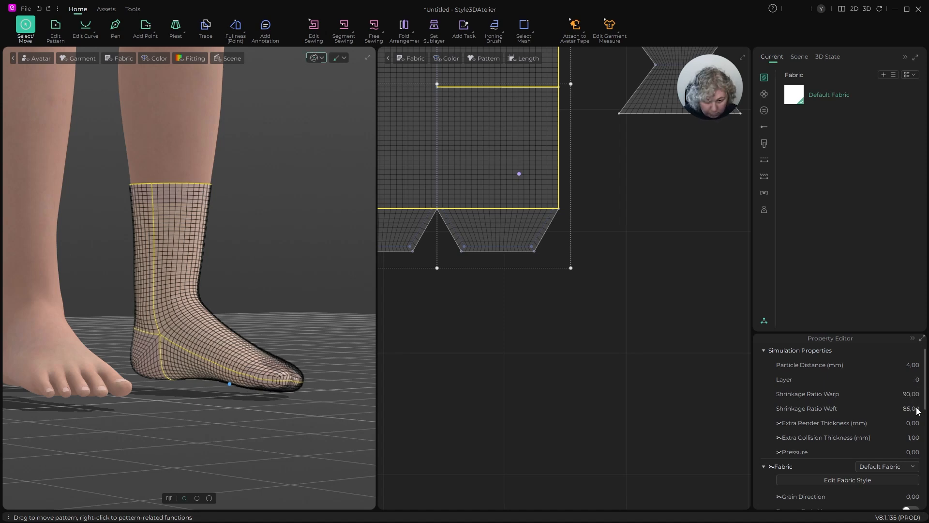
pyautogui.scroll(-2, 286, 301)
pyautogui.press('space')
pyautogui.moveTo(287, 304); pyautogui.dragTo(225, 314, button='right')
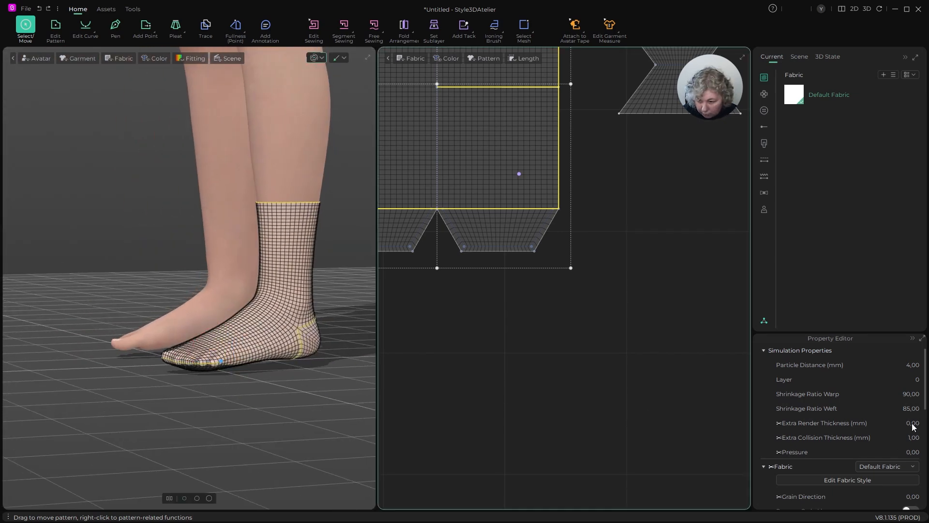
# - Set the main sock pattern's weft and warp shrinkage ratios to 80 and check the fit around the toes
pyautogui.click(915, 410)
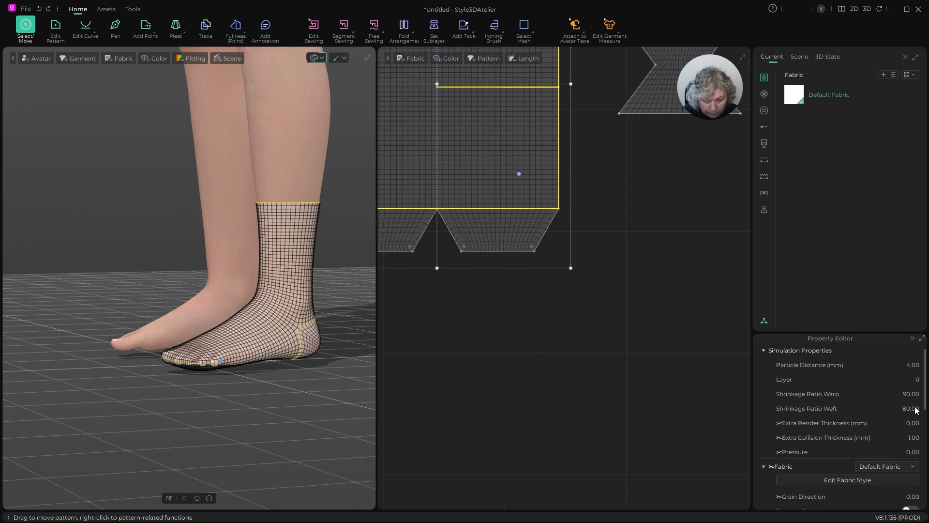
pyautogui.scroll(6, 192, 387)
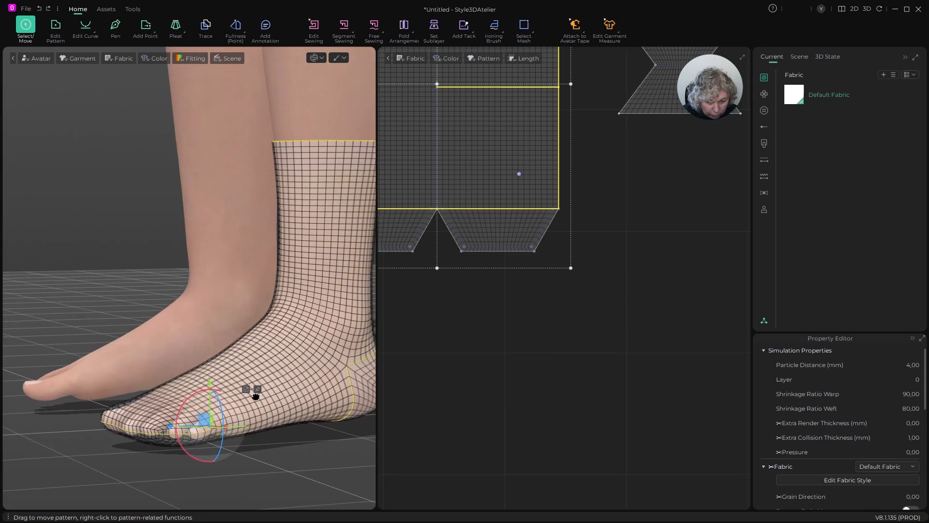
pyautogui.scroll(4, 228, 322)
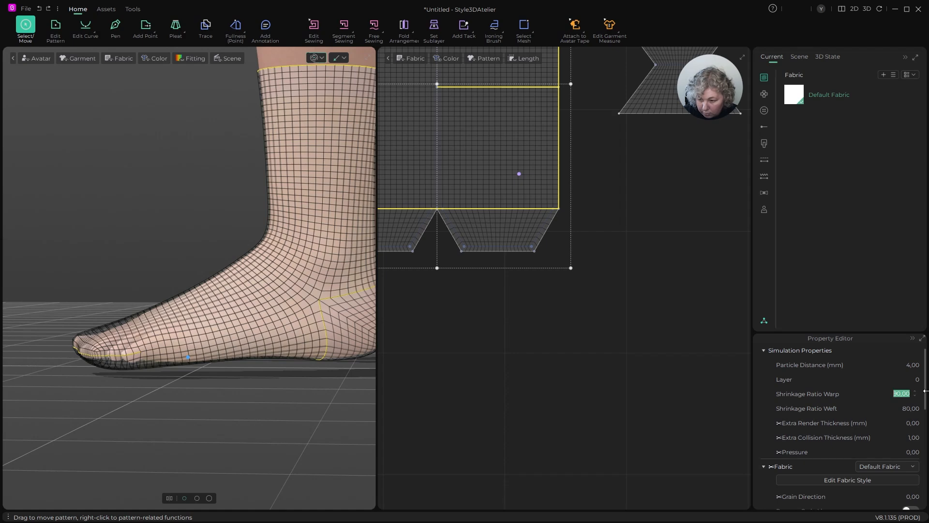
pyautogui.write('80')
pyautogui.press('Return')
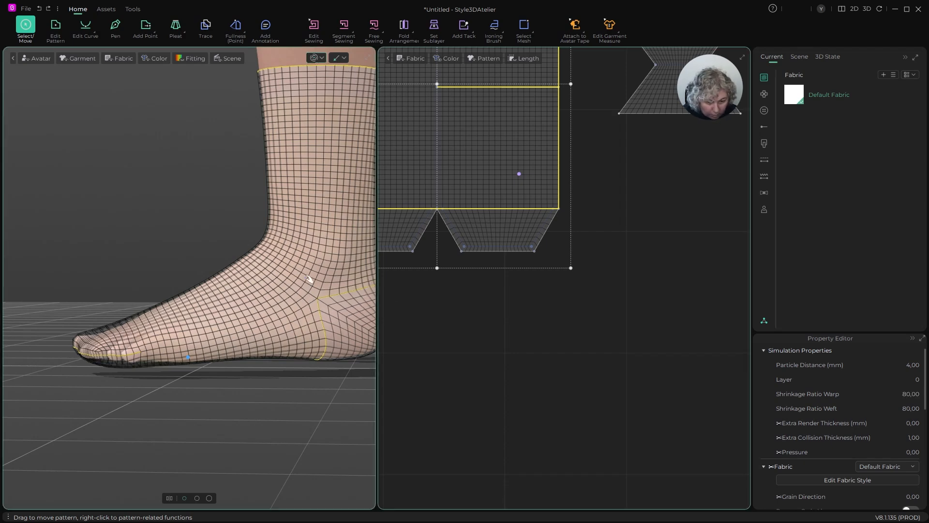
pyautogui.scroll(-3, 252, 273)
pyautogui.moveTo(245, 271); pyautogui.dragTo(293, 281, button='right')
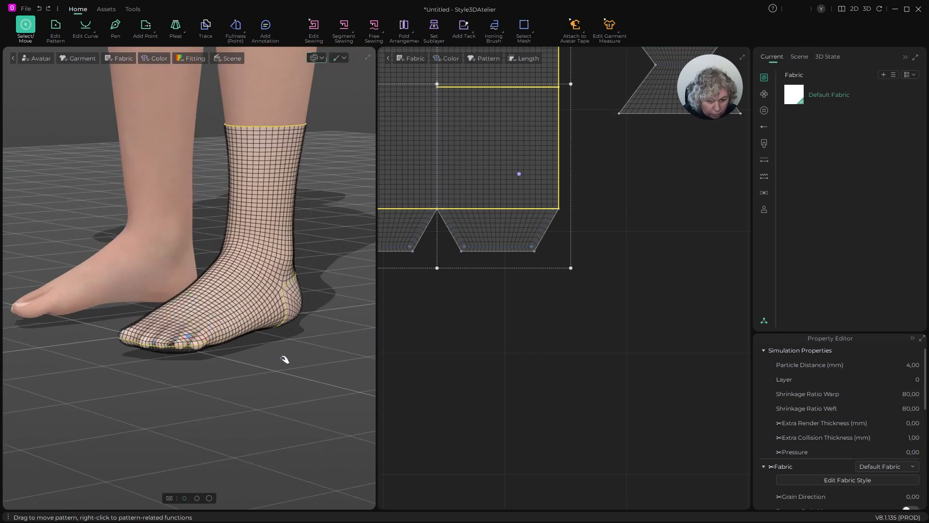
# - Turn off the translucent cloth display and view the opaque sock from its side
pyautogui.click(120, 58)
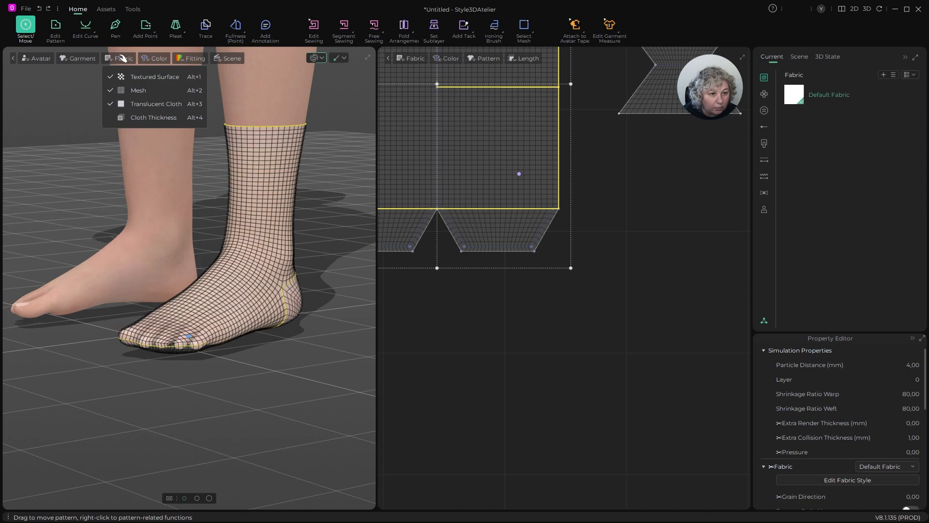
pyautogui.click(134, 112)
pyautogui.moveTo(280, 384); pyautogui.dragTo(261, 301, button='right')
pyautogui.scroll(-4, 562, 285)
pyautogui.scroll(1, 618, 205)
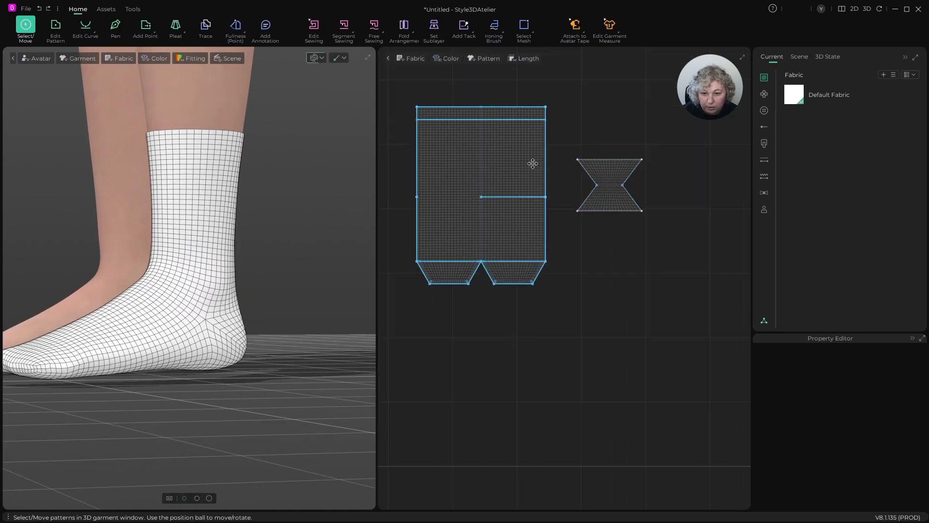
# - Set the mesh type of the main sock and heel patterns to Quad (Basic), and inspect the toe and heel meshes
pyautogui.click(532, 159)
pyautogui.keyDown('shift'); pyautogui.click(622, 160); pyautogui.keyUp('shift')
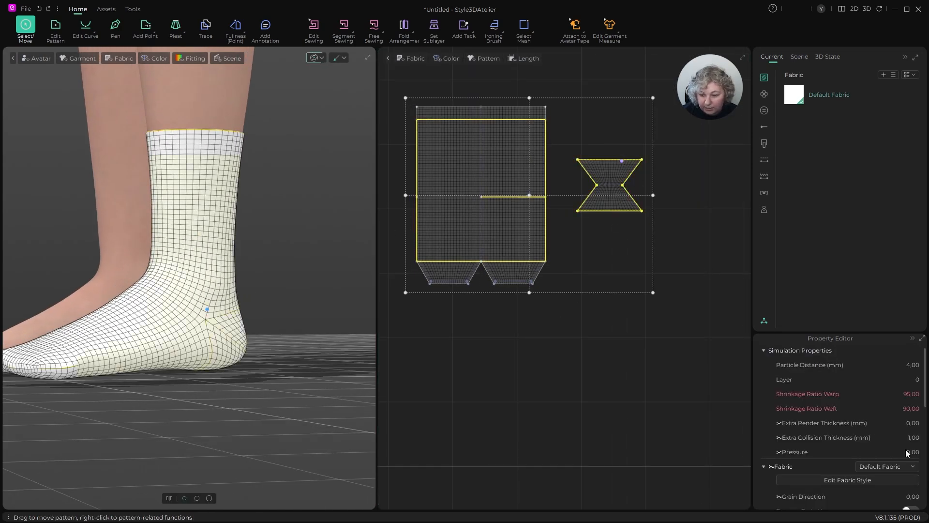
pyautogui.scroll(-6, 885, 450)
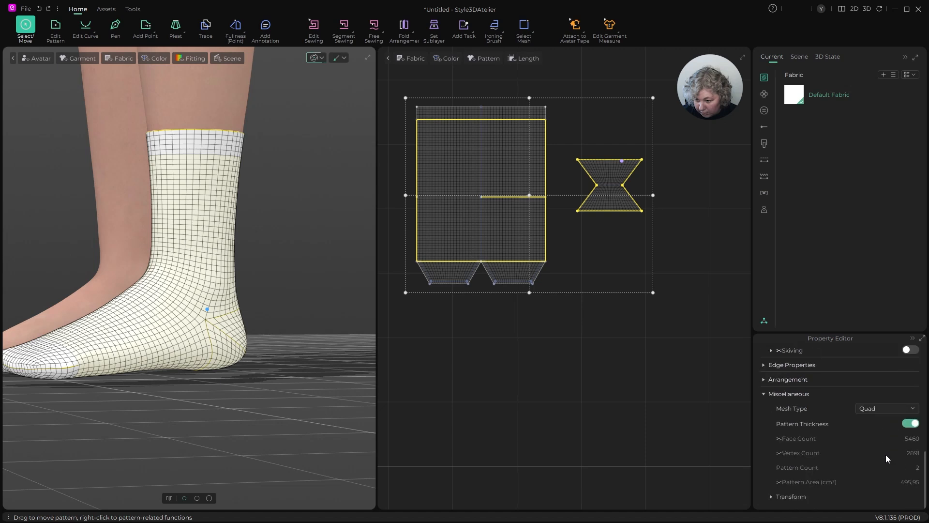
pyautogui.click(886, 409)
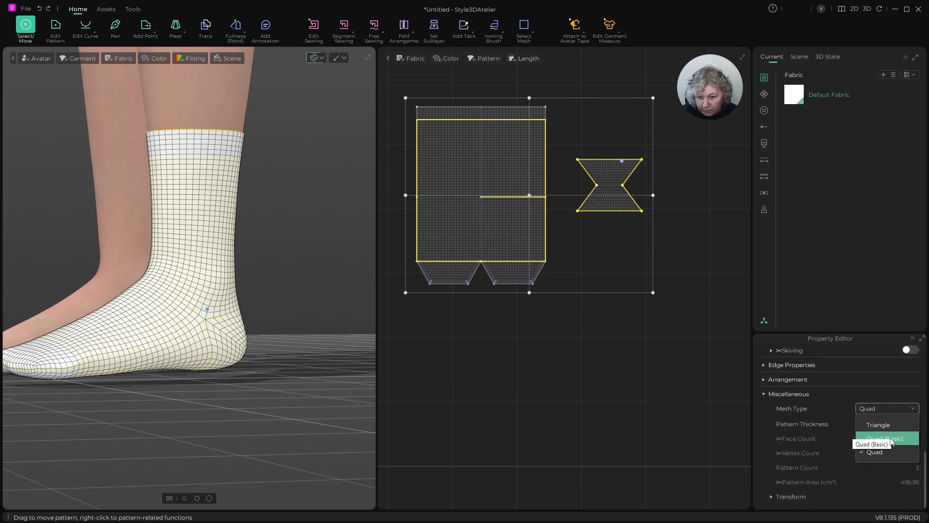
pyautogui.click(890, 438)
pyautogui.scroll(3, 527, 322)
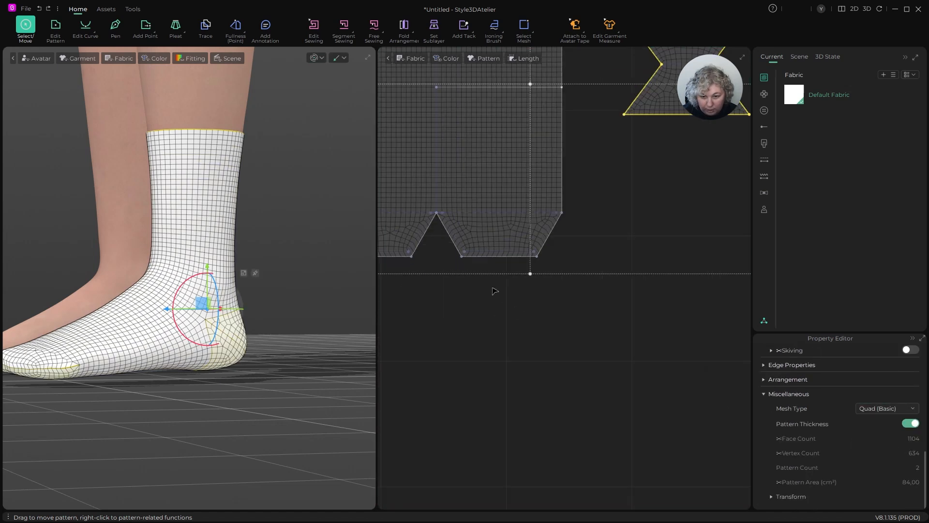
pyautogui.scroll(3, 448, 219)
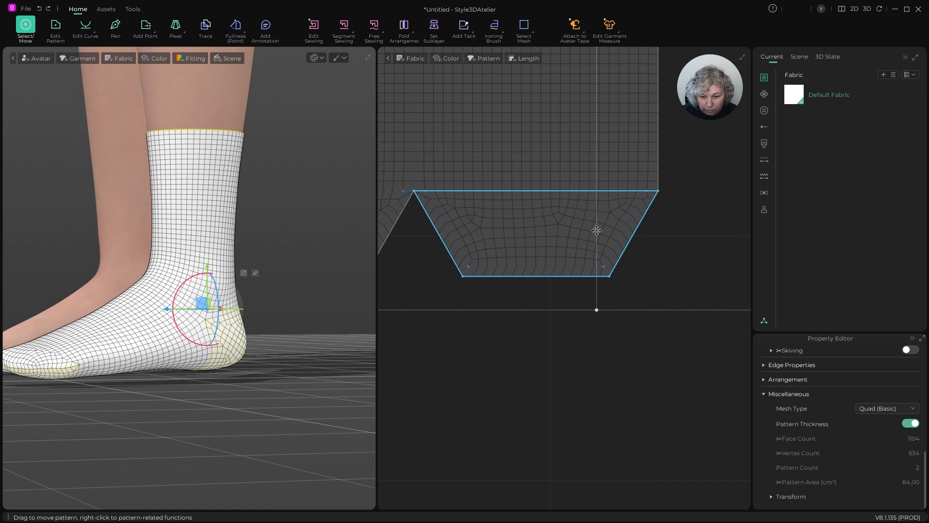
pyautogui.scroll(-5, 565, 218)
pyautogui.scroll(4, 574, 179)
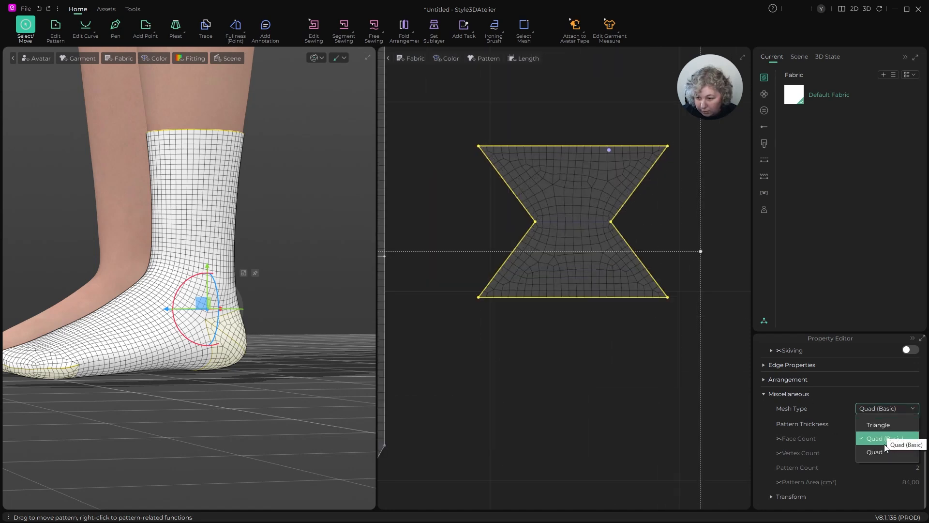
# - Switch the mesh type of the main sock and heel patterns back to Quad, inspect the toe mesh, and deselect the patterns
pyautogui.click(885, 453)
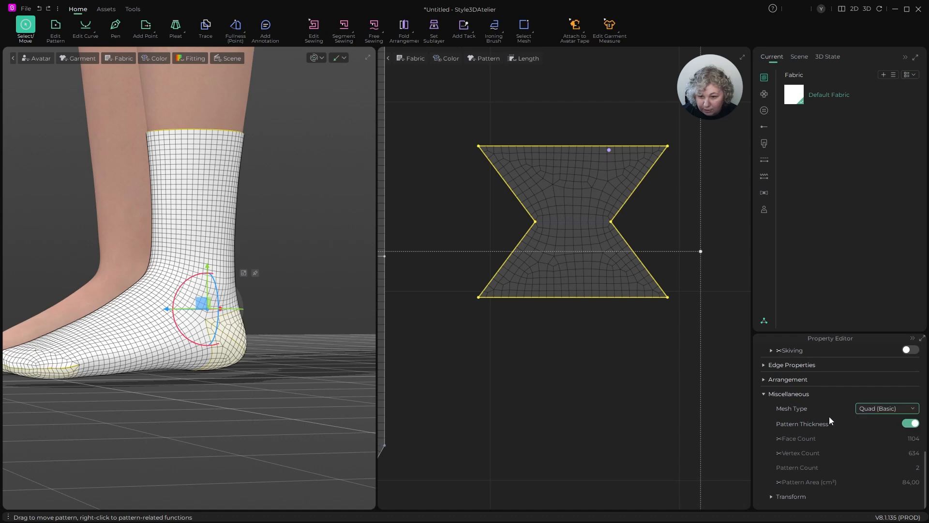
pyautogui.scroll(-5, 658, 269)
pyautogui.scroll(5, 553, 301)
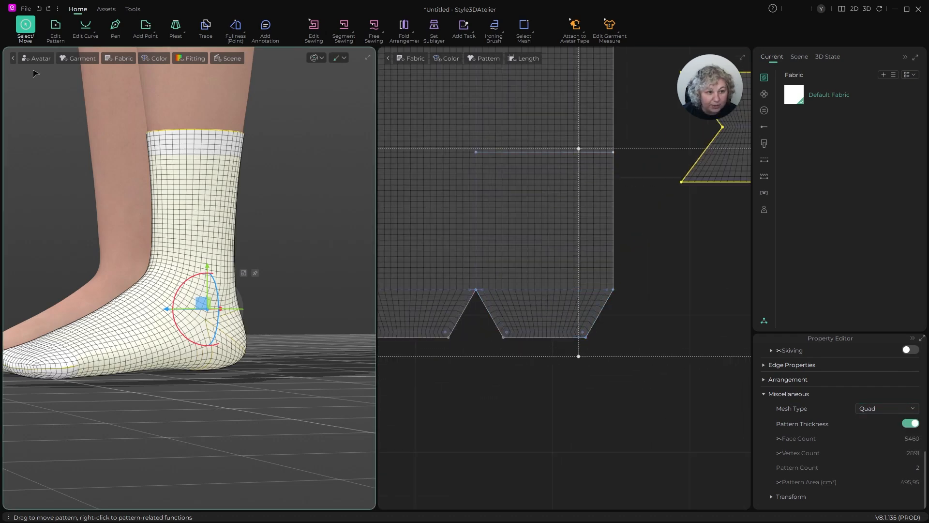
pyautogui.scroll(-5, 673, 334)
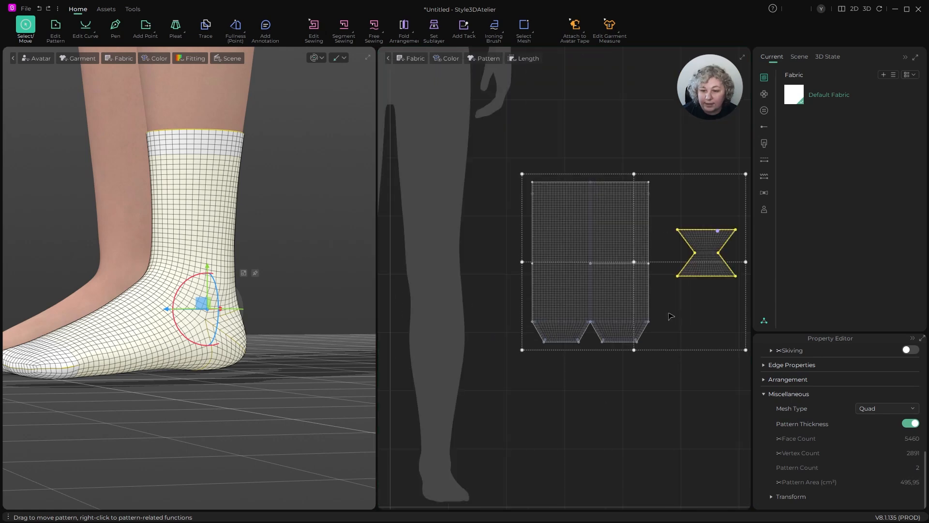
pyautogui.click(680, 310)
pyautogui.scroll(5, 646, 273)
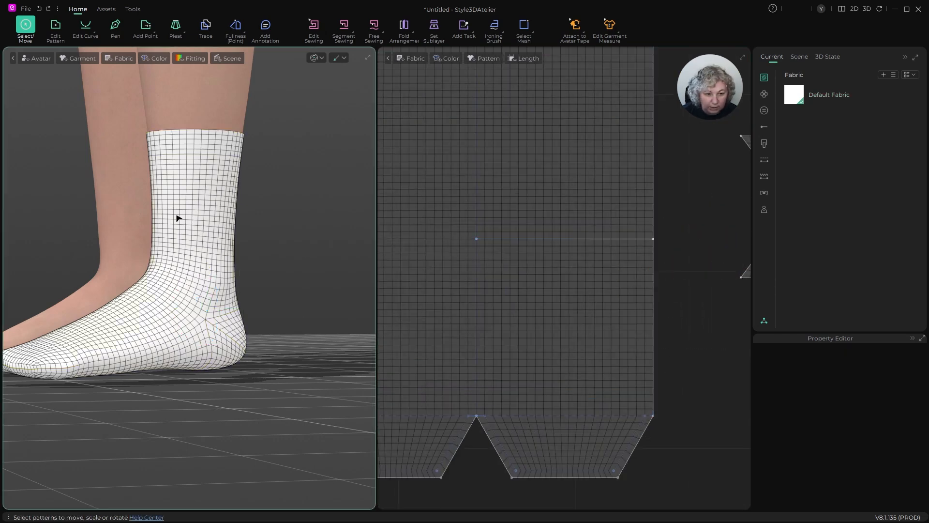
# - Turn off the mesh display on the 3D sock, inspect its smooth surface from the front, and stop the simulation
pyautogui.moveTo(178, 216); pyautogui.dragTo(269, 193, button='right')
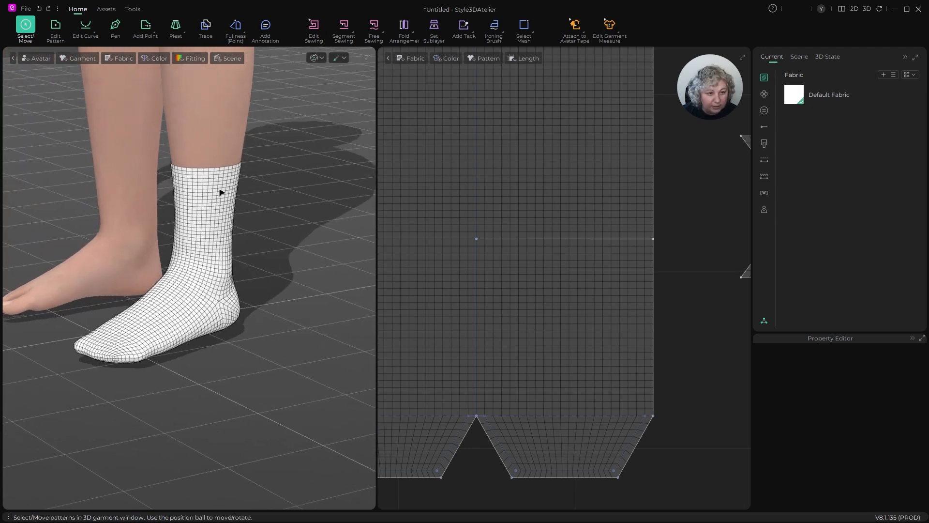
pyautogui.click(126, 59)
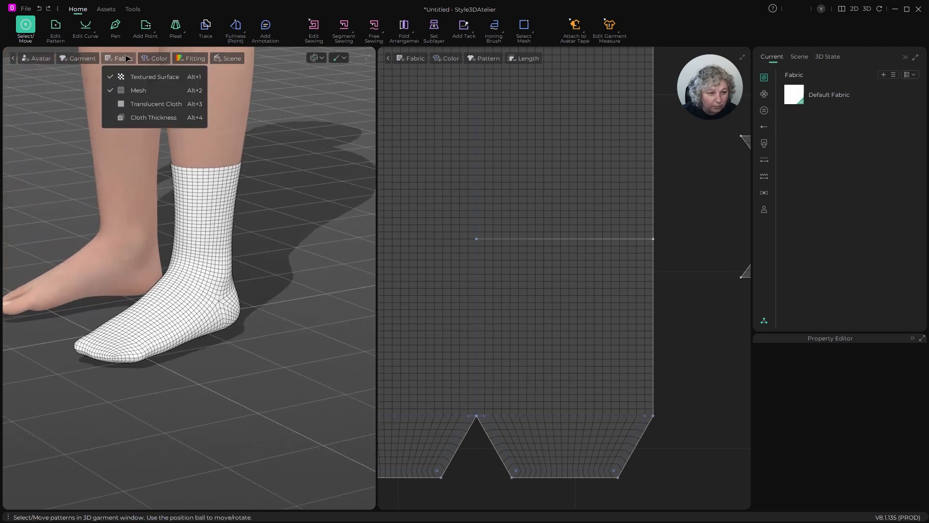
pyautogui.click(121, 90)
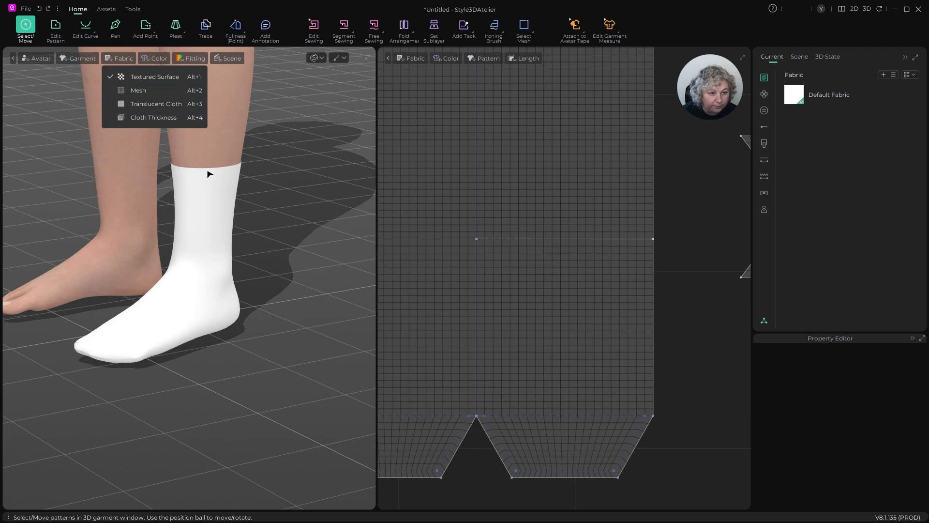
pyautogui.moveTo(245, 185); pyautogui.dragTo(335, 195, button='right')
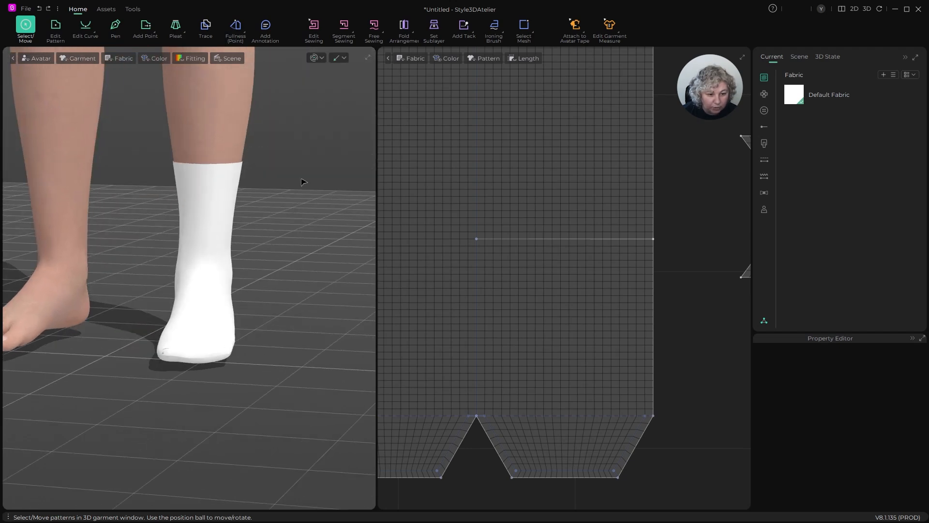
pyautogui.scroll(3, 212, 369)
pyautogui.press('space')
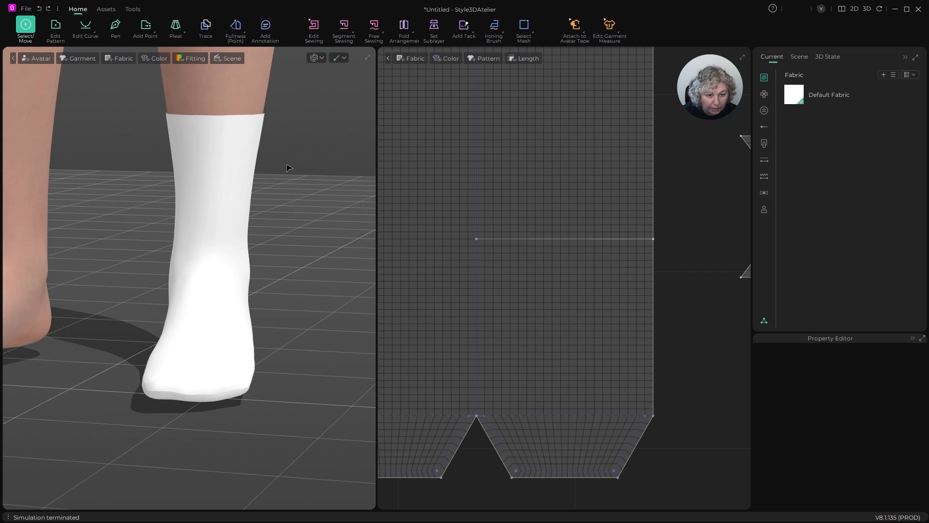
# - Deselect the sock and heel patterns and add the 2 2 brace rib fabric from the Fabric_V3 library to the project's fabrics
pyautogui.click(591, 172)
pyautogui.scroll(-4, 581, 176)
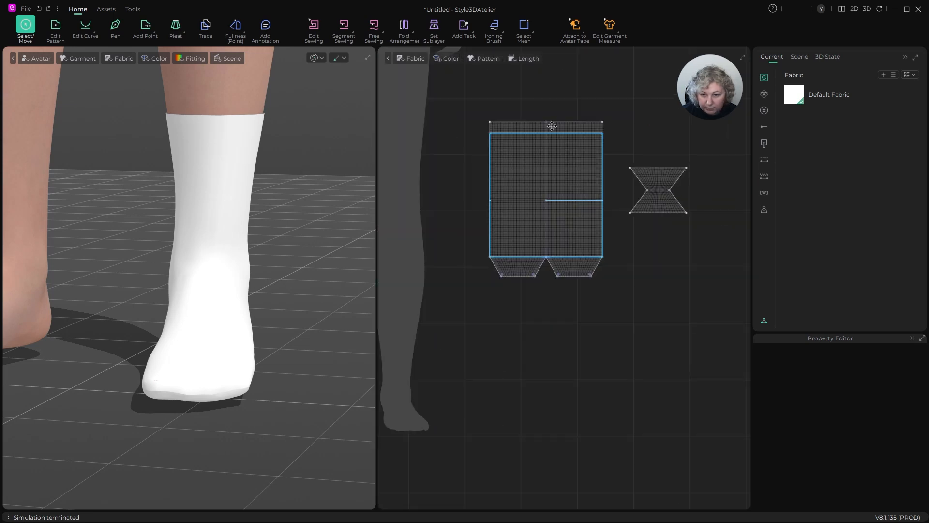
pyautogui.moveTo(474, 85); pyautogui.dragTo(707, 332)
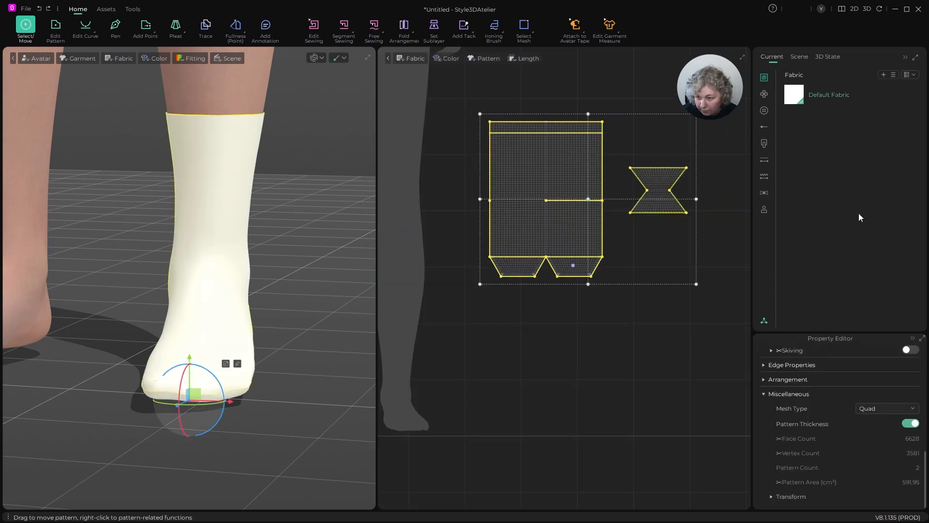
pyautogui.click(675, 318)
pyautogui.click(764, 321)
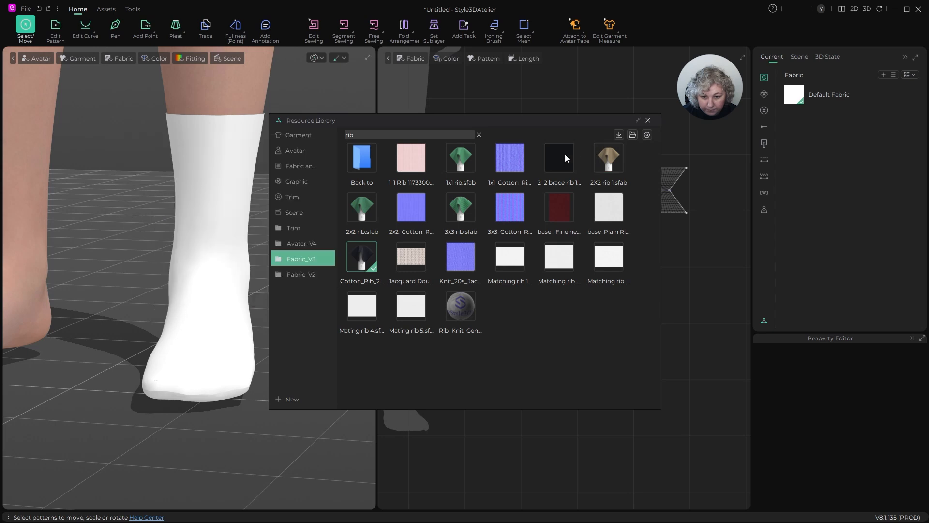
pyautogui.moveTo(557, 159)
pyautogui.moveTo(557, 155); pyautogui.dragTo(825, 137)
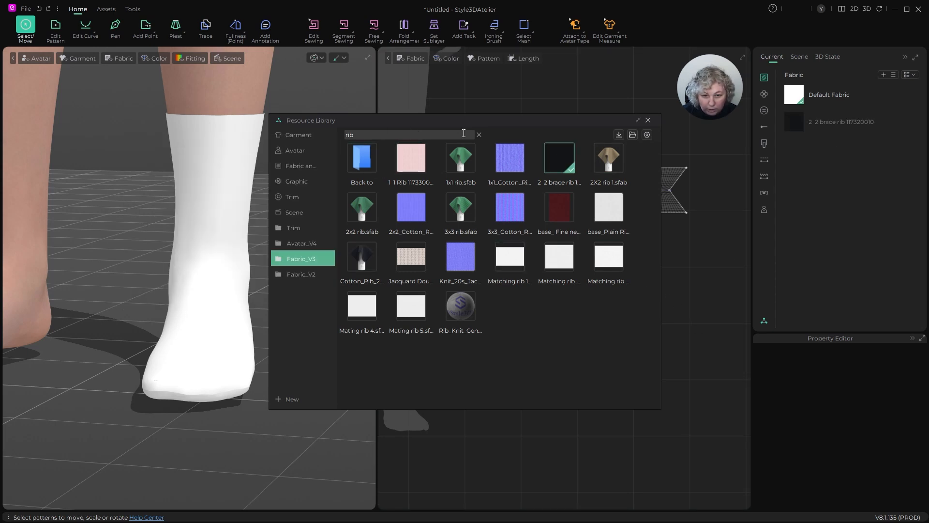
# - Clear the rib search and add the multicoloured striped fabric 803#-152CM-JP190784-8 to the project's fabrics
pyautogui.click(479, 135)
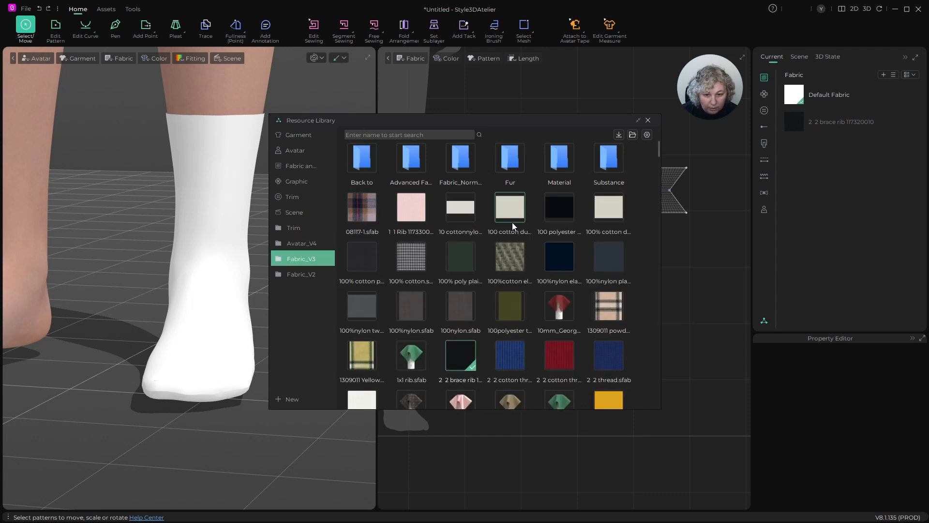
pyautogui.scroll(-10, 513, 226)
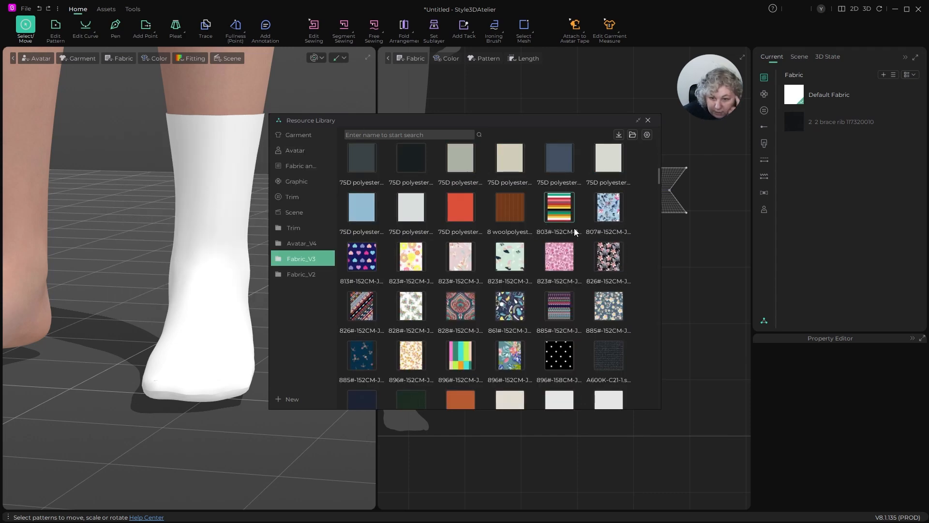
pyautogui.moveTo(562, 202)
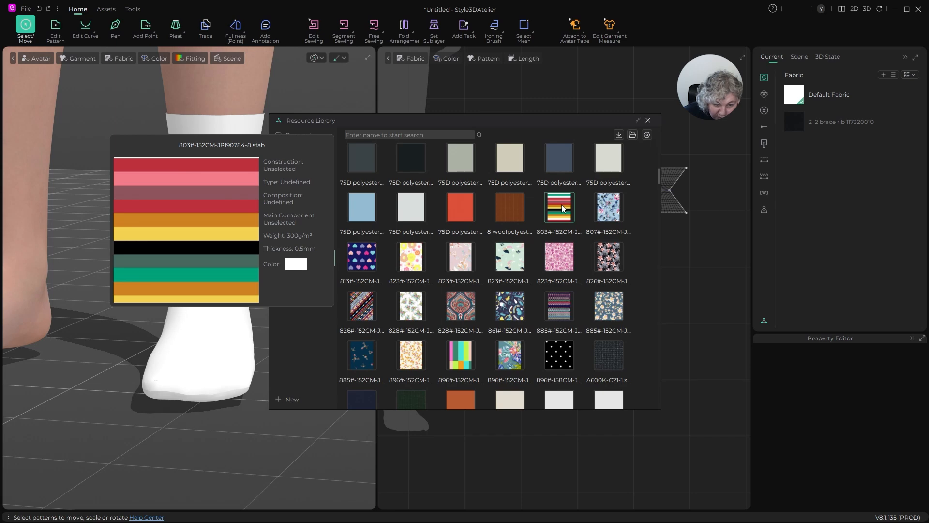
pyautogui.scroll(-3, 564, 211)
pyautogui.scroll(3, 566, 214)
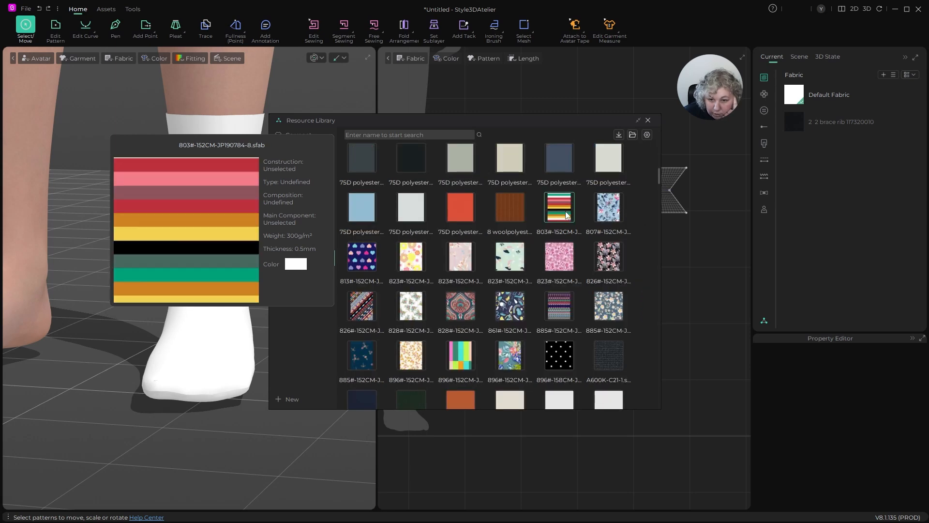
pyautogui.moveTo(567, 215); pyautogui.dragTo(813, 157)
# - Find the yellow-green striped colorful cotton fabric in the Fabric_V3 library and add it to the project's fabrics
pyautogui.scroll(-3, 594, 202)
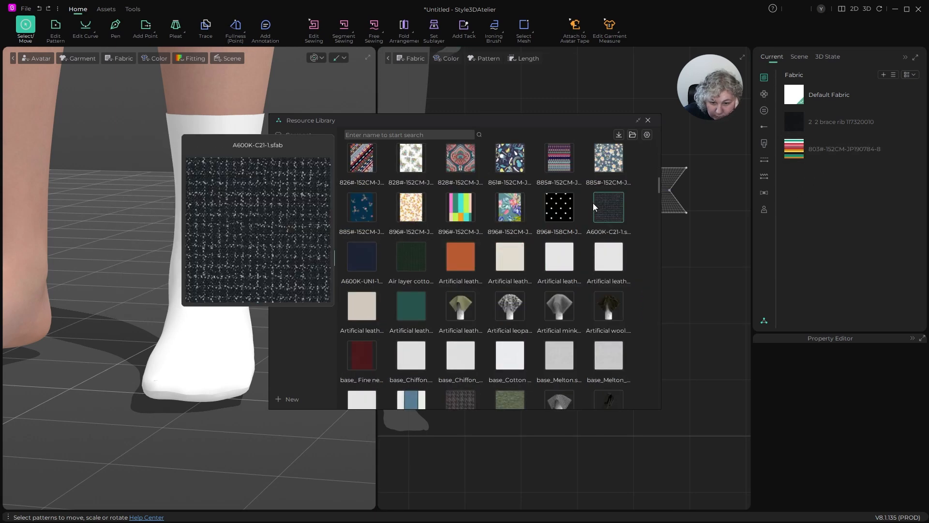
pyautogui.scroll(-9, 594, 202)
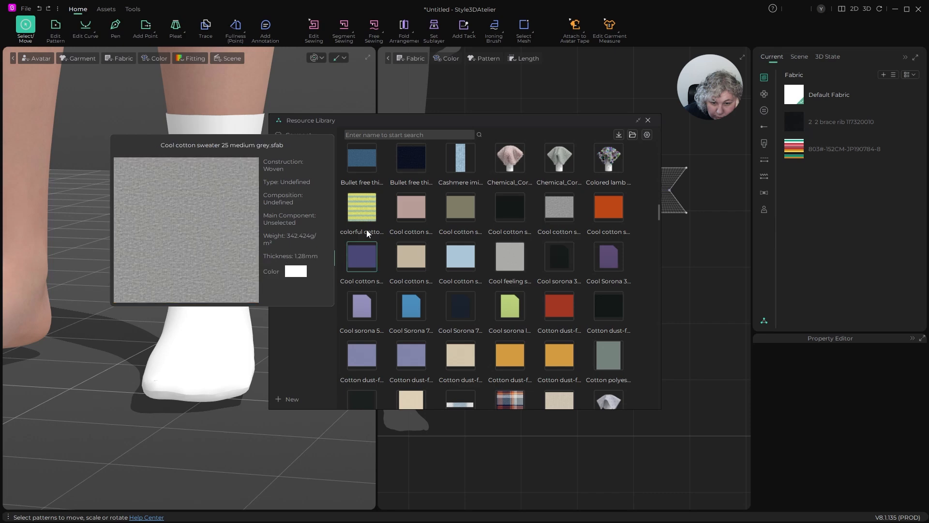
pyautogui.moveTo(358, 211); pyautogui.dragTo(810, 185)
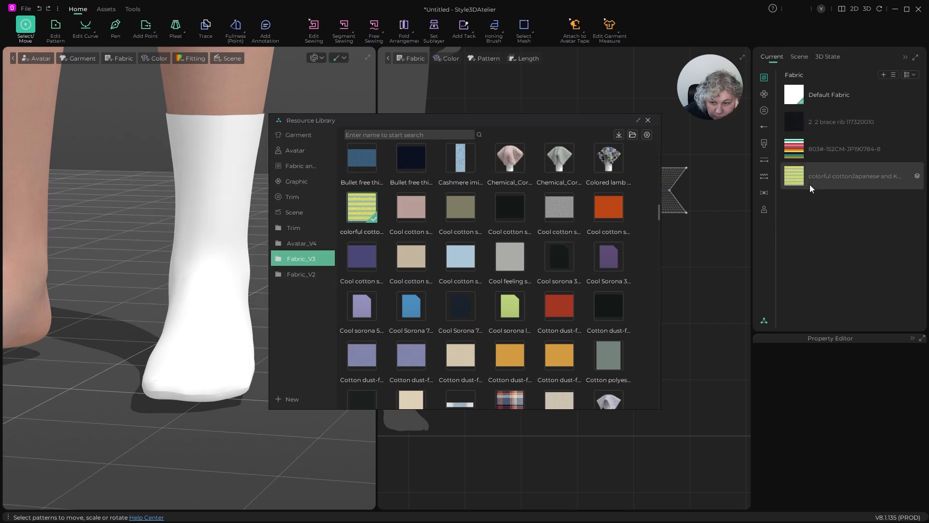
# - Add the Mix stripe fabric from the Fabric_V3 library to the project's fabrics, browse the remaining fabrics, and close the library
pyautogui.scroll(-6, 529, 240)
pyautogui.scroll(-4, 530, 240)
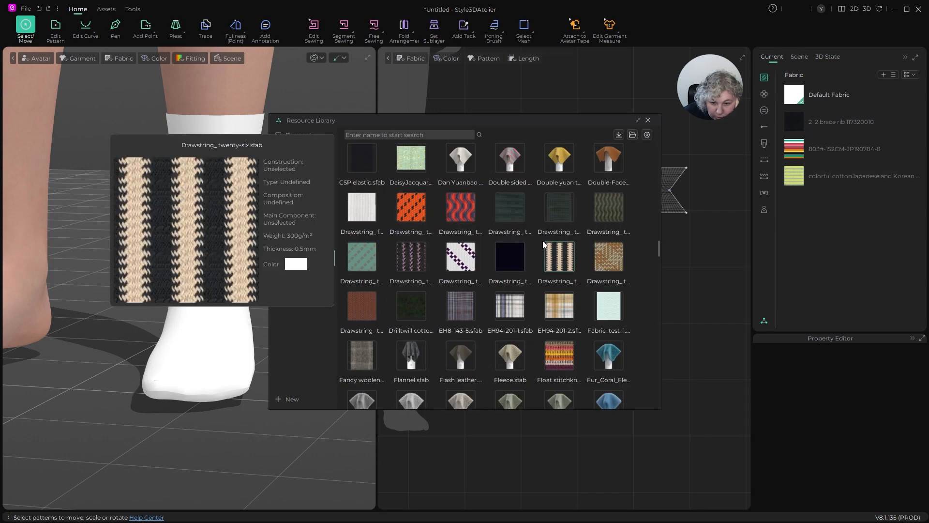
pyautogui.scroll(-3, 543, 241)
pyautogui.scroll(-10, 581, 218)
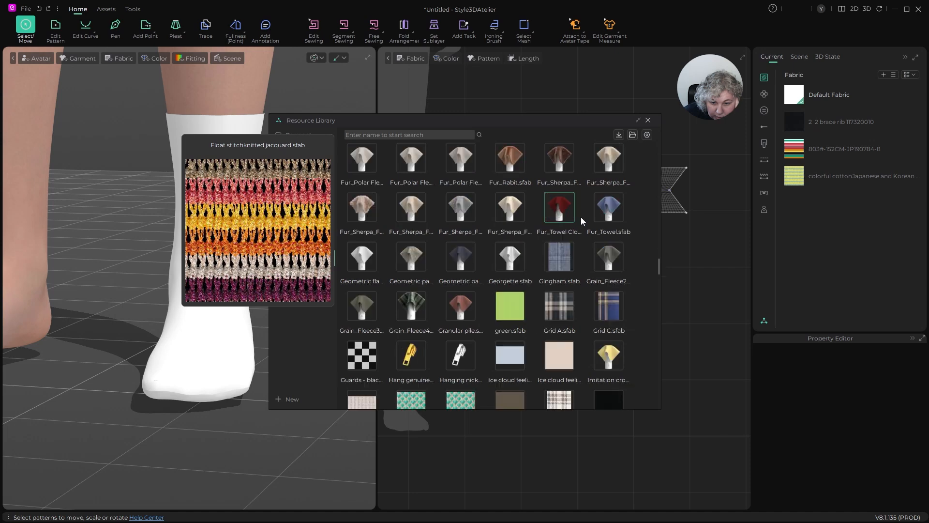
pyautogui.scroll(-10, 583, 222)
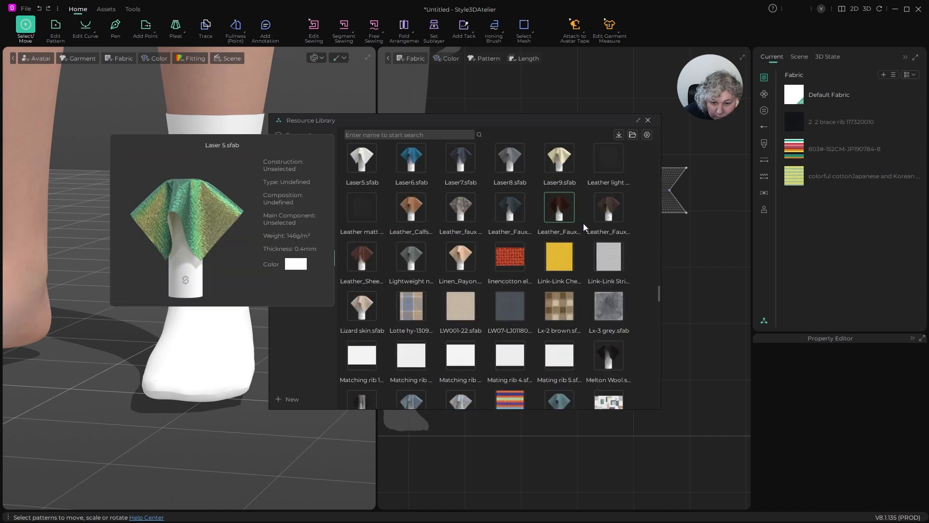
pyautogui.scroll(5, 583, 223)
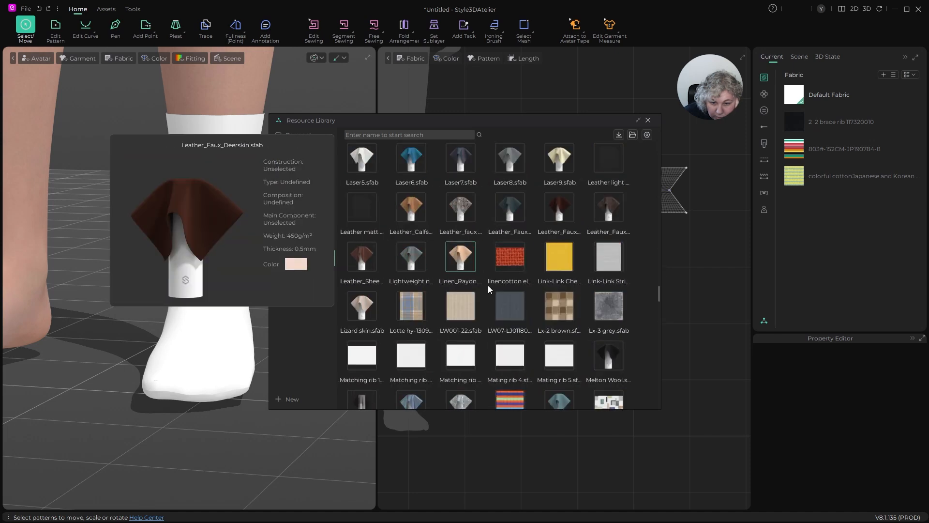
pyautogui.scroll(-2, 488, 286)
pyautogui.moveTo(513, 262); pyautogui.dragTo(808, 226)
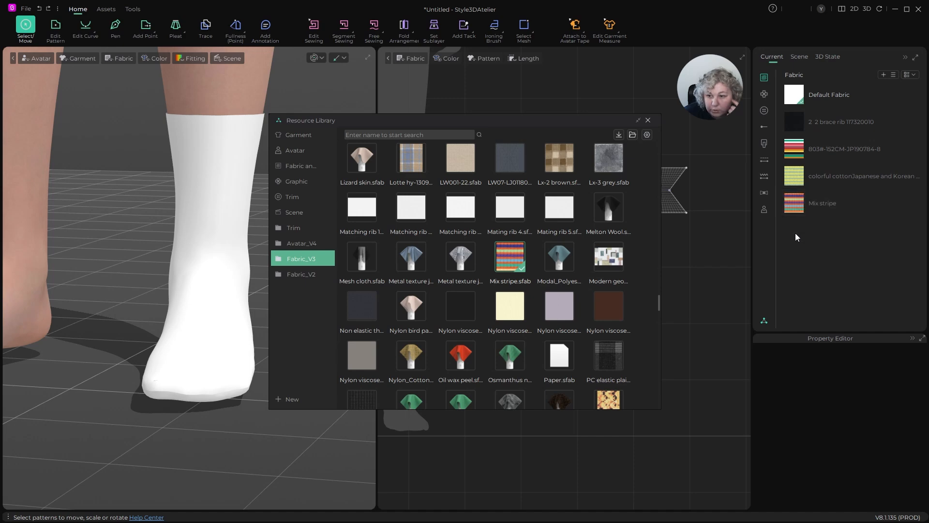
pyautogui.scroll(-10, 594, 266)
pyautogui.scroll(-15, 593, 269)
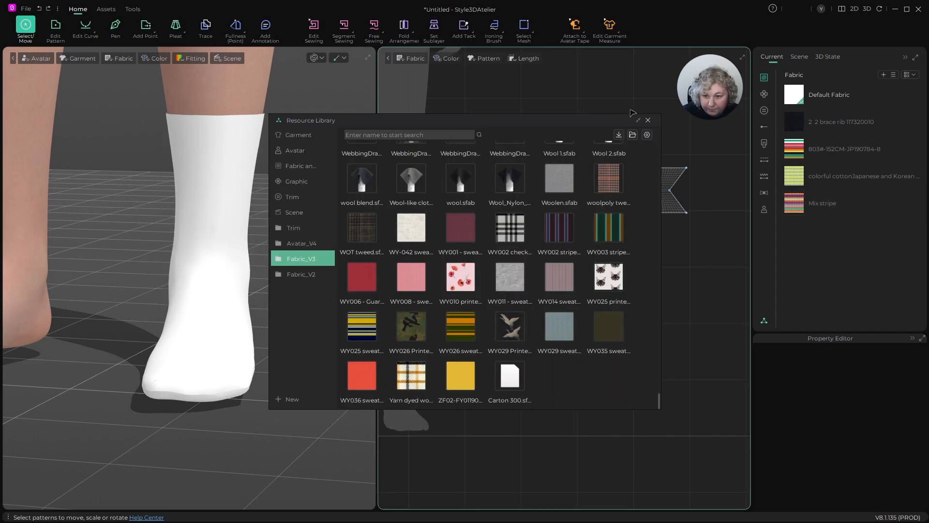
pyautogui.click(649, 120)
# - Assign the 2 2 brace rib fabric to all sock patterns, deselect them, and inspect the rib texture on the foot
pyautogui.hotkey('ctrl', 'a')
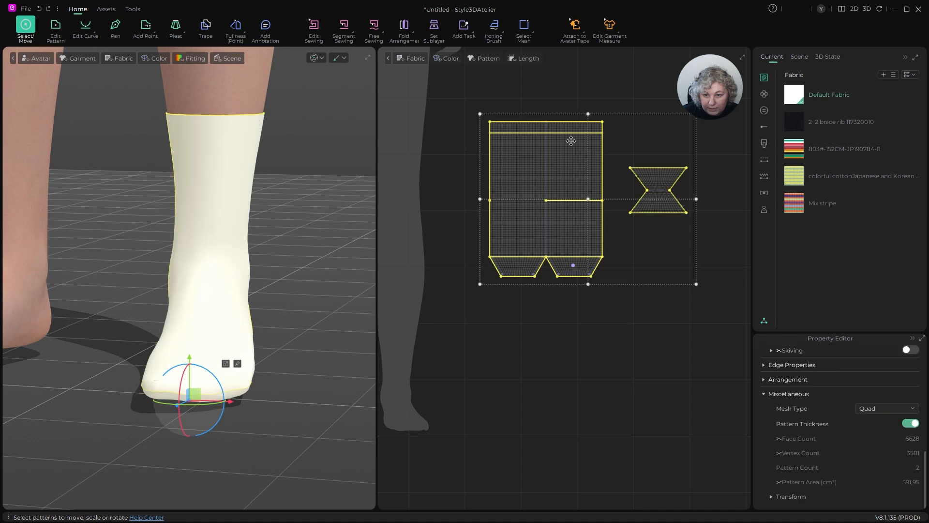
pyautogui.rightClick(798, 118)
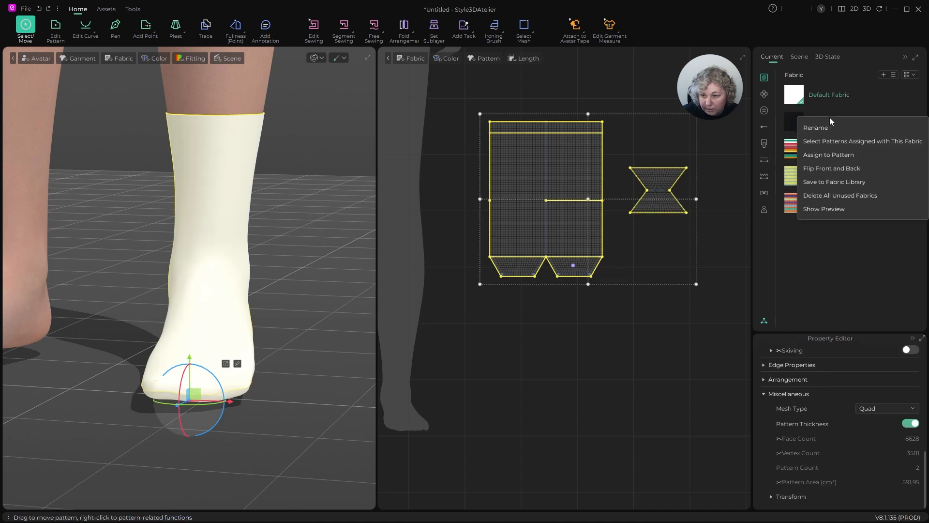
pyautogui.click(821, 154)
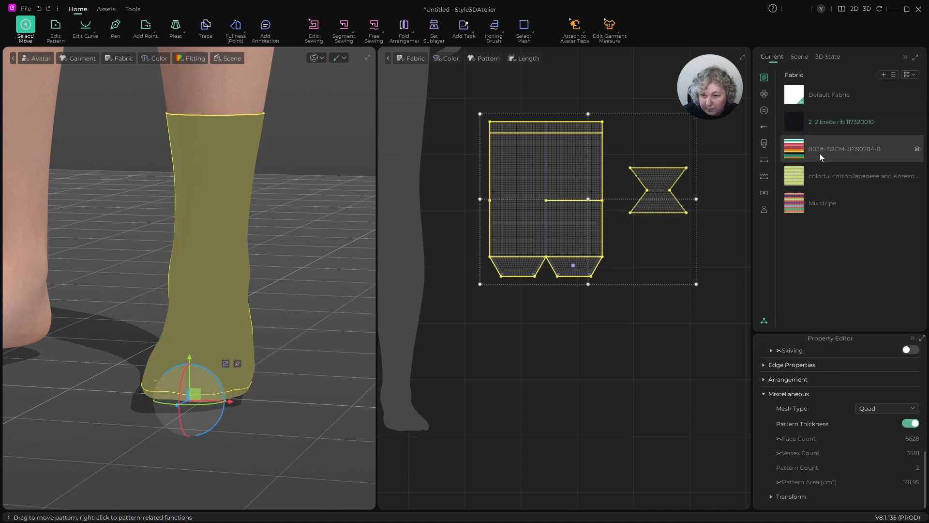
pyautogui.click(597, 94)
pyautogui.scroll(-2, 505, 179)
pyautogui.scroll(3, 575, 172)
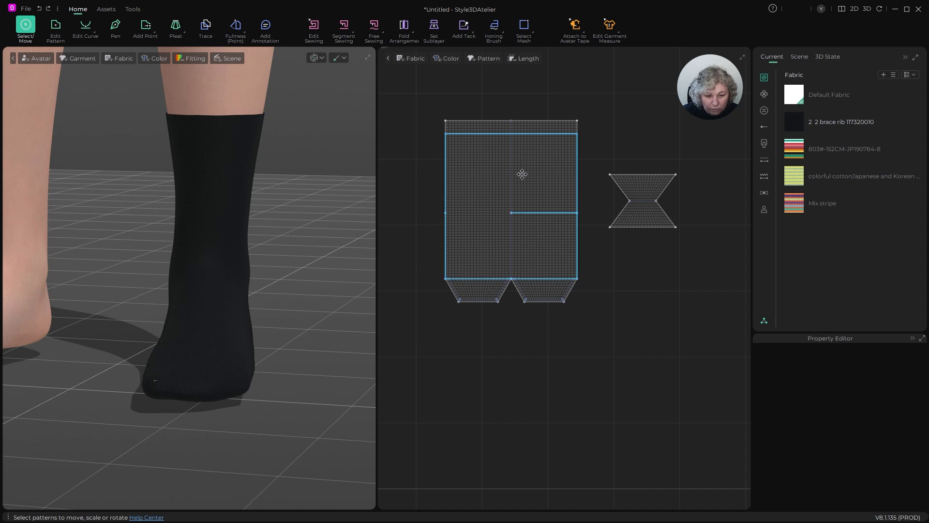
pyautogui.scroll(3, 271, 310)
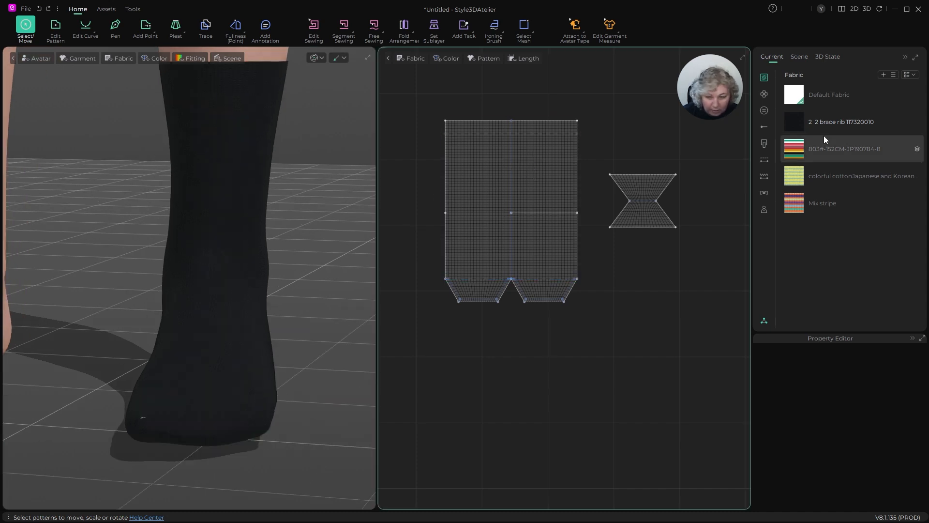
# - Set the physical property preset of the four library fabrics, from 2 2 brace rib through Mix stripe, to Leather_Cowhide
pyautogui.click(834, 124)
pyautogui.keyDown('shift'); pyautogui.click(837, 208); pyautogui.keyUp('shift')
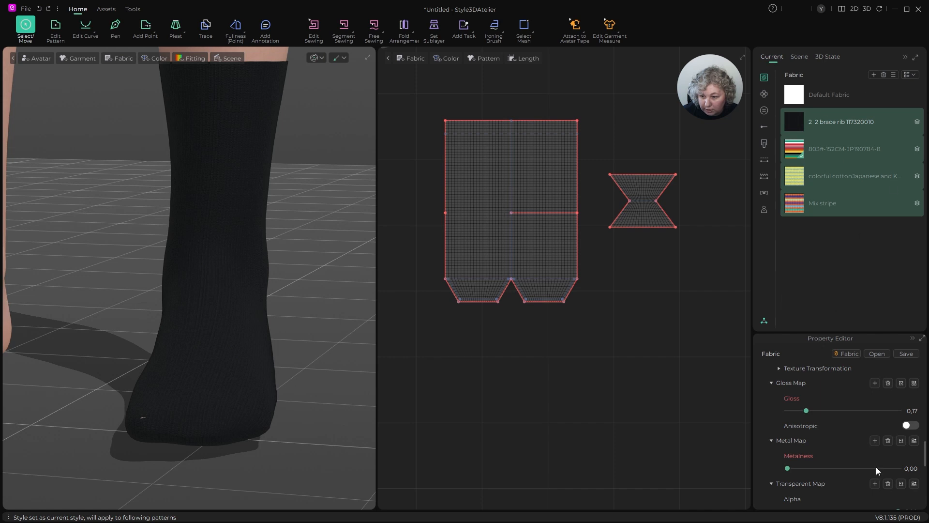
pyautogui.scroll(3, 841, 434)
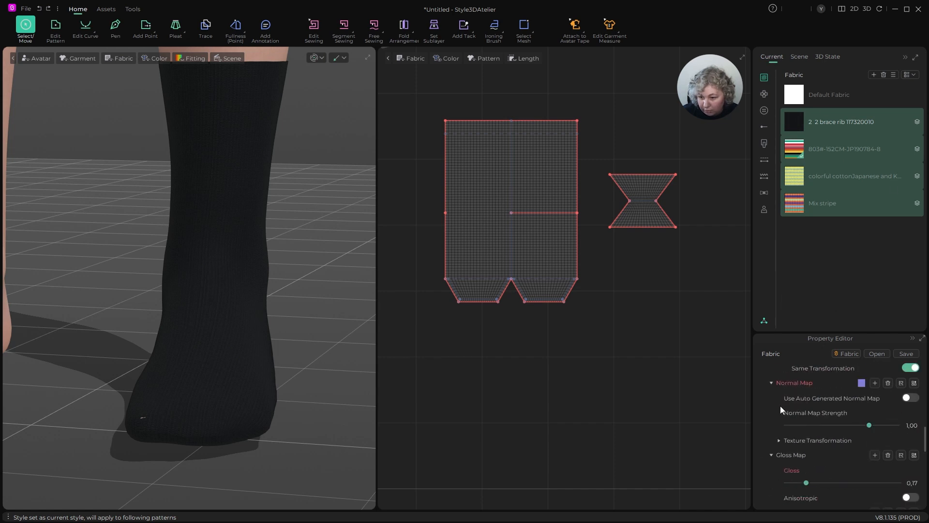
pyautogui.scroll(5, 807, 403)
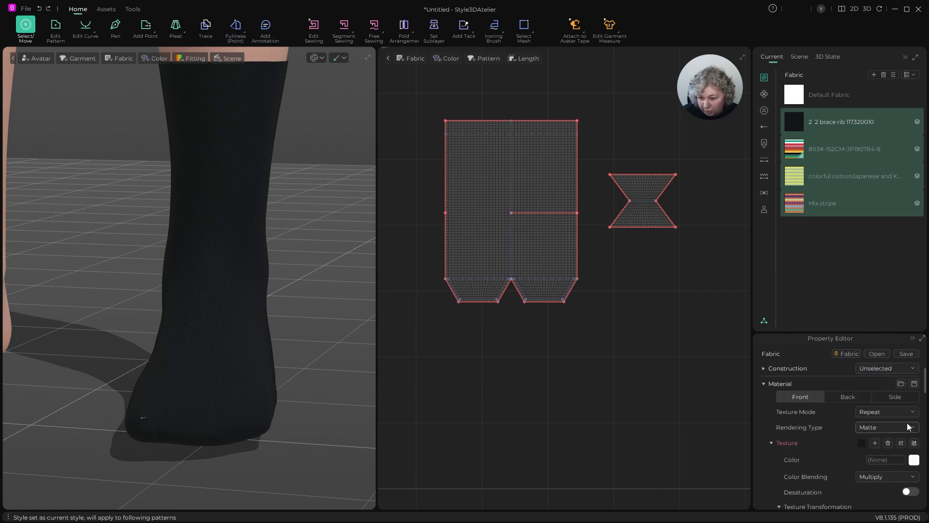
pyautogui.click(764, 384)
pyautogui.click(879, 415)
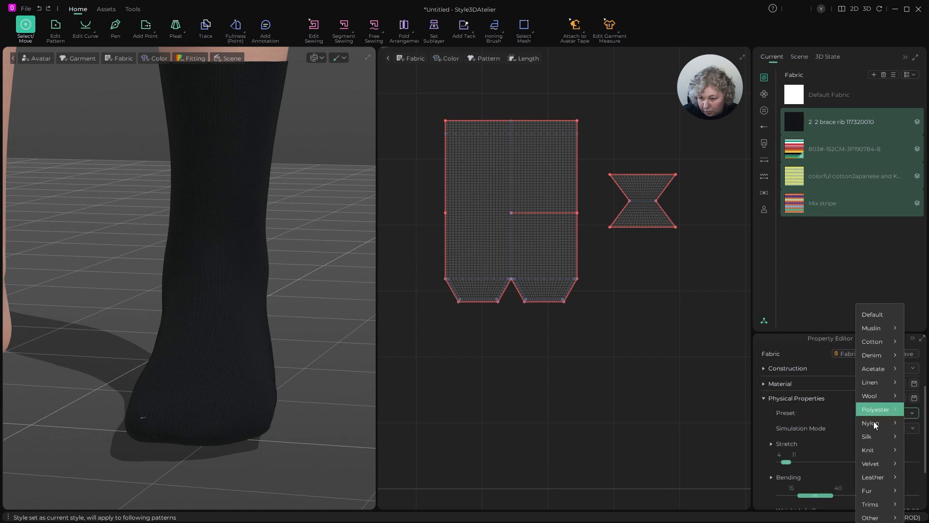
pyautogui.moveTo(873, 477)
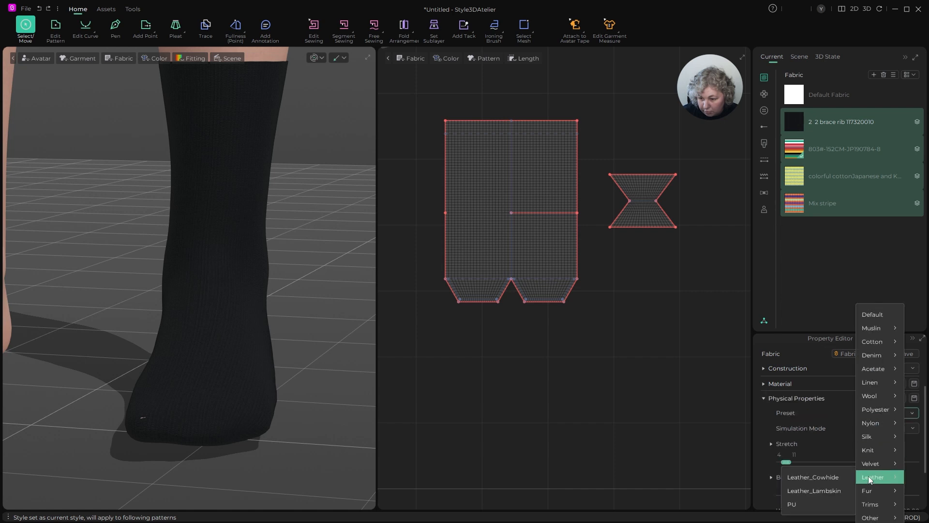
pyautogui.click(832, 478)
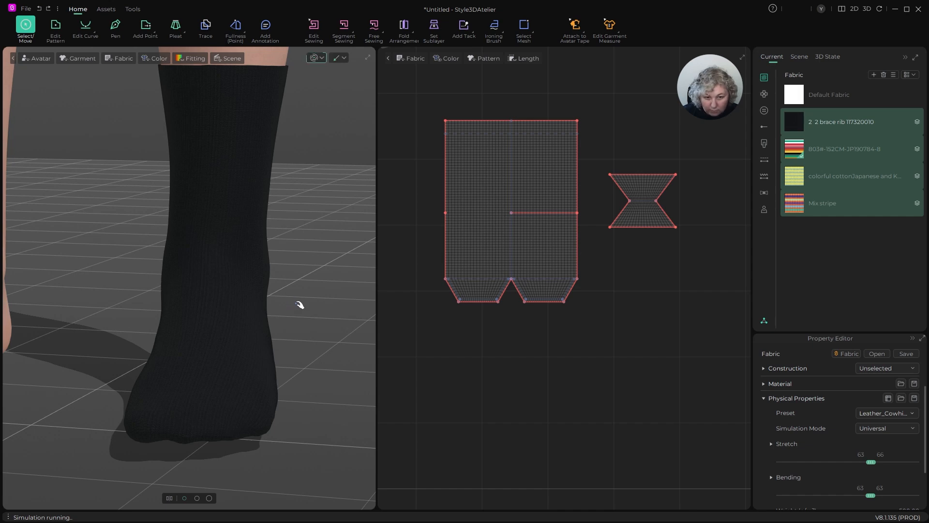
# - Set the physical property preset of the four selected fabrics to Cow Leather from Trims, stop the simulation, and inspect the toe and leg
pyautogui.scroll(-3, 283, 290)
pyautogui.moveTo(282, 293); pyautogui.dragTo(215, 296, button='right')
pyautogui.click(883, 414)
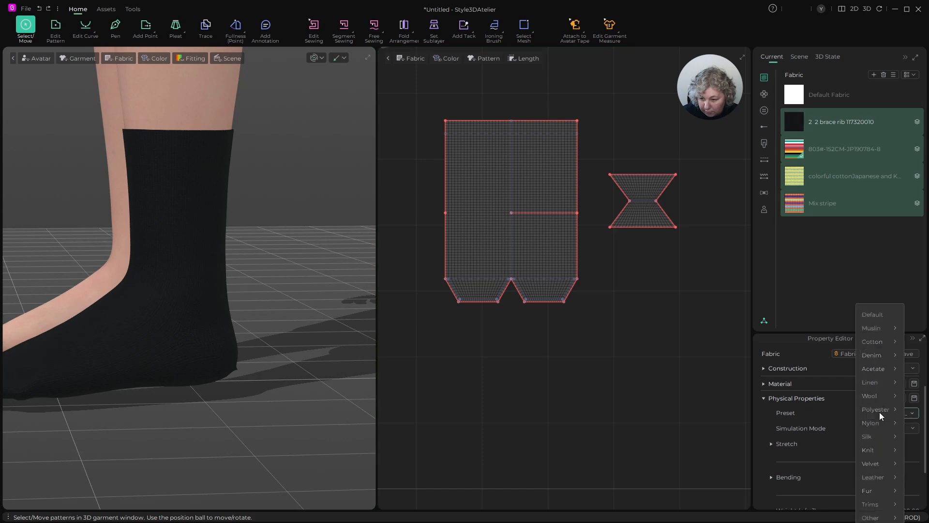
pyautogui.moveTo(879, 505)
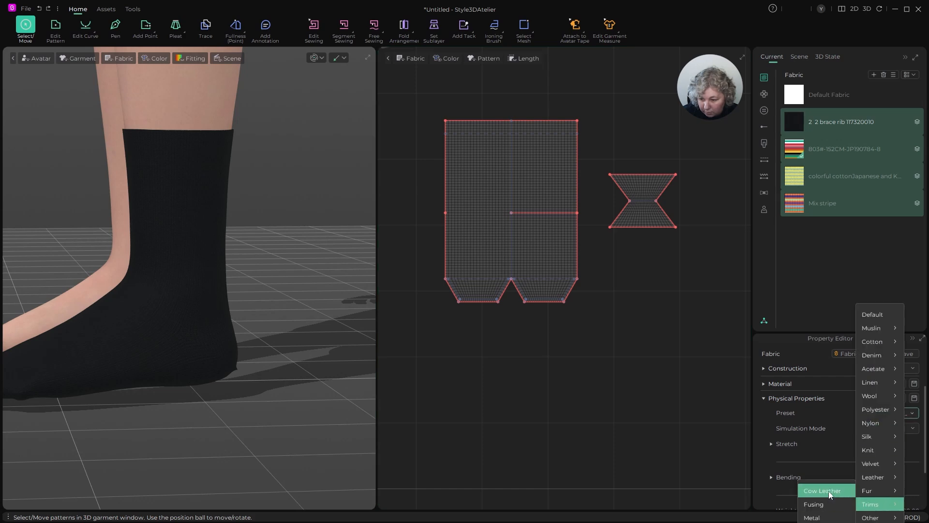
pyautogui.click(829, 495)
pyautogui.moveTo(272, 342); pyautogui.dragTo(96, 377, button='right')
pyautogui.press('space')
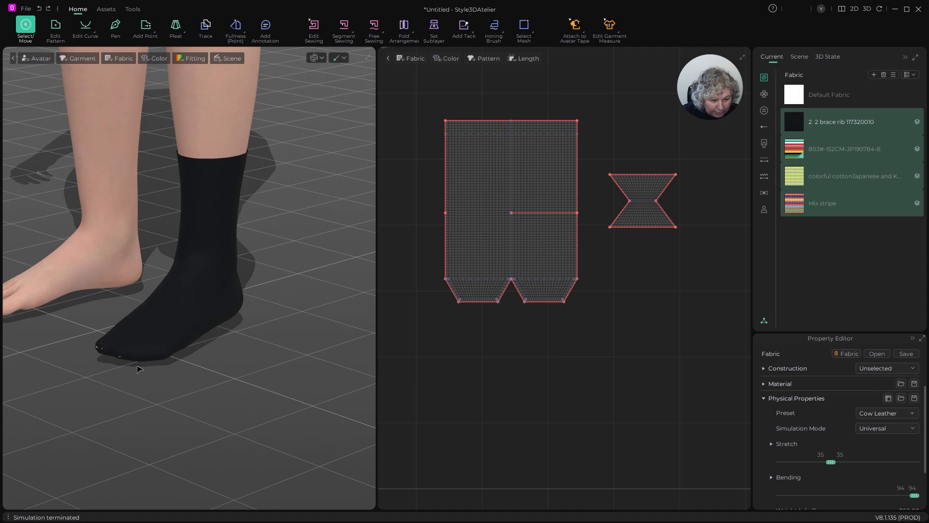
pyautogui.scroll(6, 139, 369)
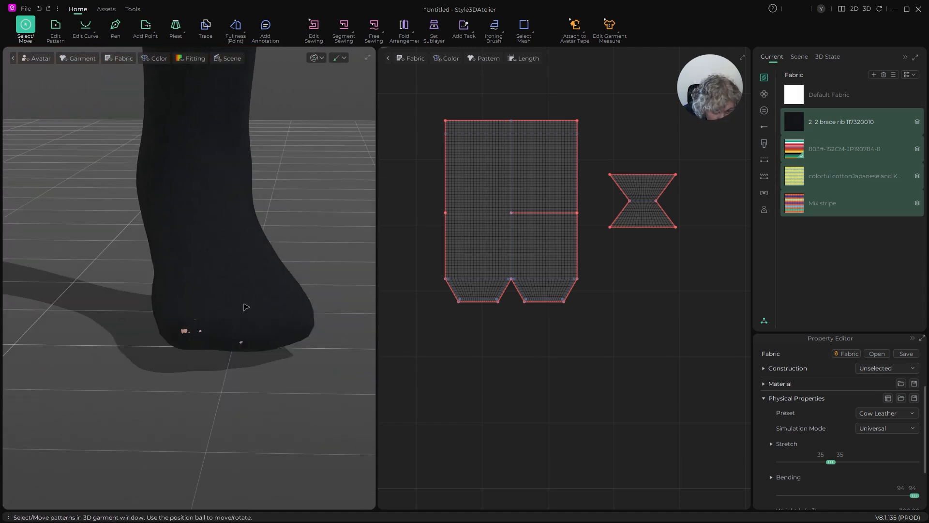
pyautogui.moveTo(246, 307); pyautogui.dragTo(260, 219, button='right')
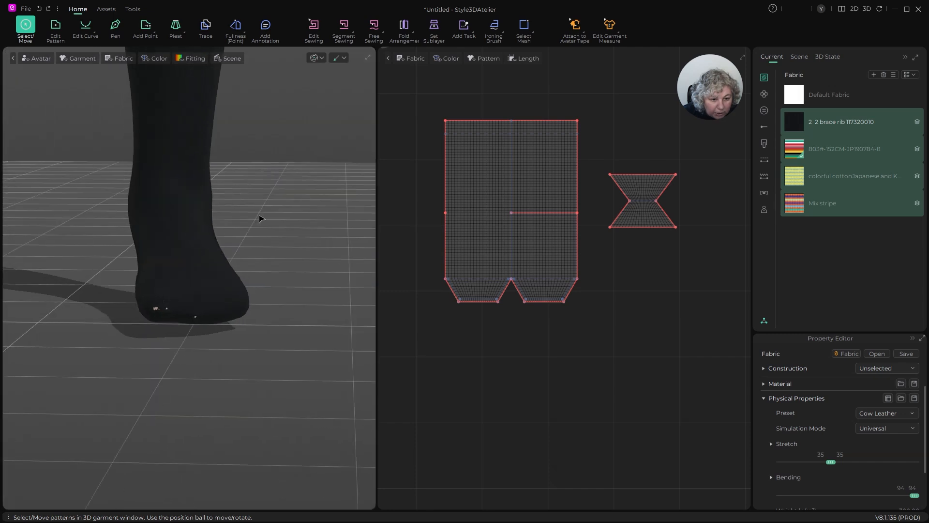
pyautogui.moveTo(260, 219); pyautogui.dragTo(234, 402, button='middle')
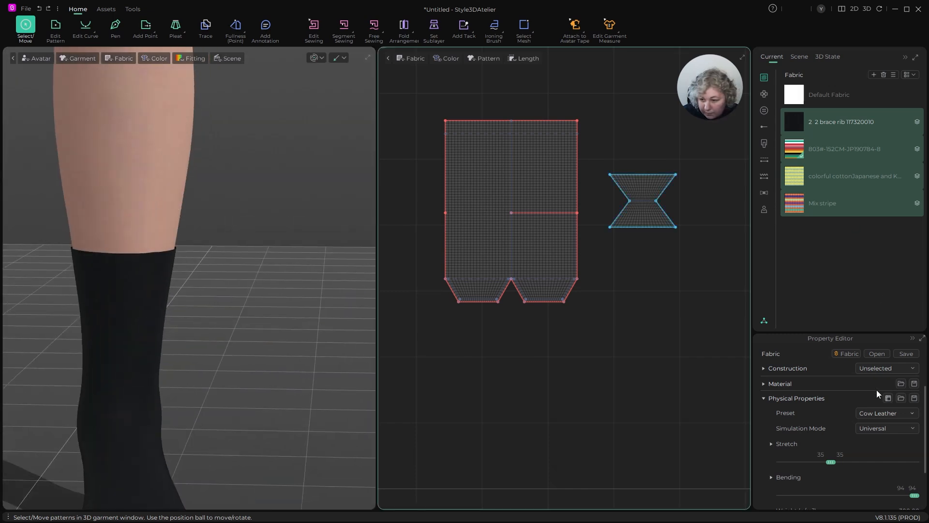
# - Set the thickness of the four selected fabrics to 1 mm and run the simulation to refit the sock on the foot
pyautogui.scroll(-1, 764, 404)
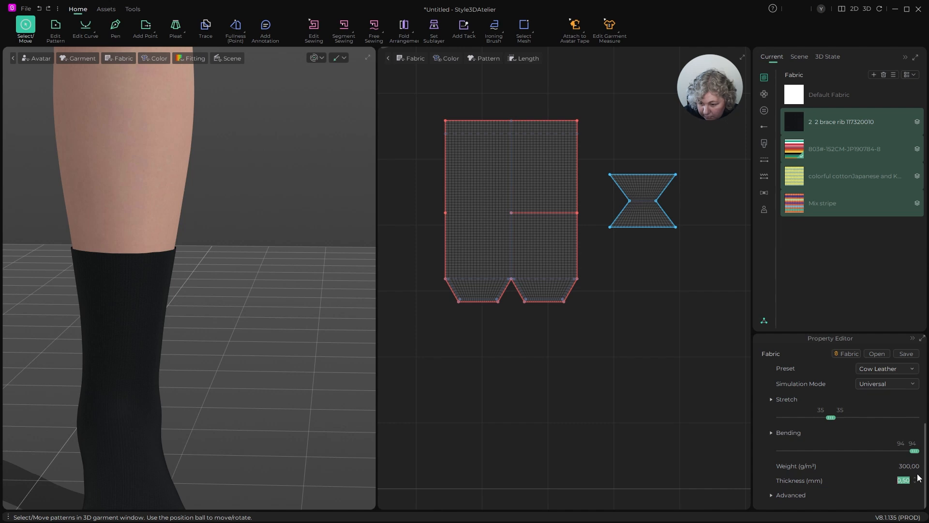
pyautogui.scroll(-10, 419, 144)
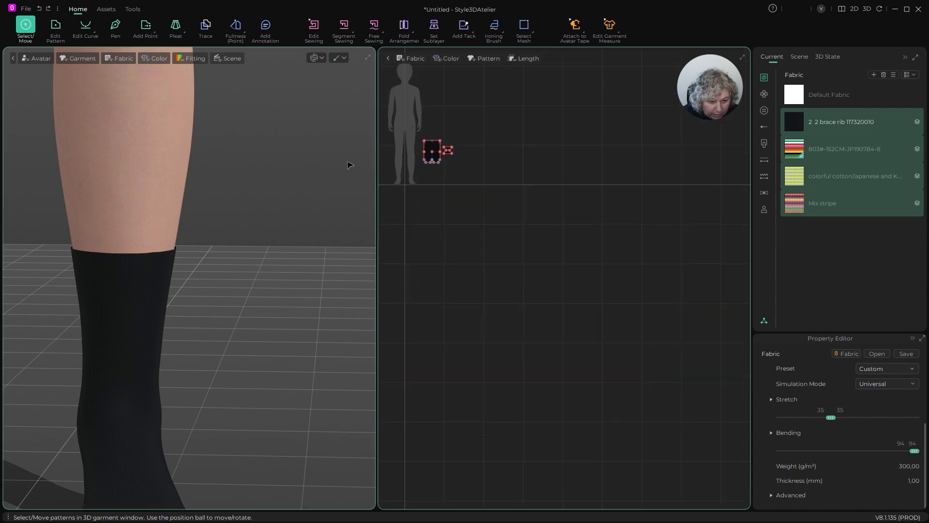
pyautogui.scroll(2, 348, 165)
pyautogui.scroll(5, 467, 196)
pyautogui.moveTo(574, 200); pyautogui.dragTo(696, 323, button='middle')
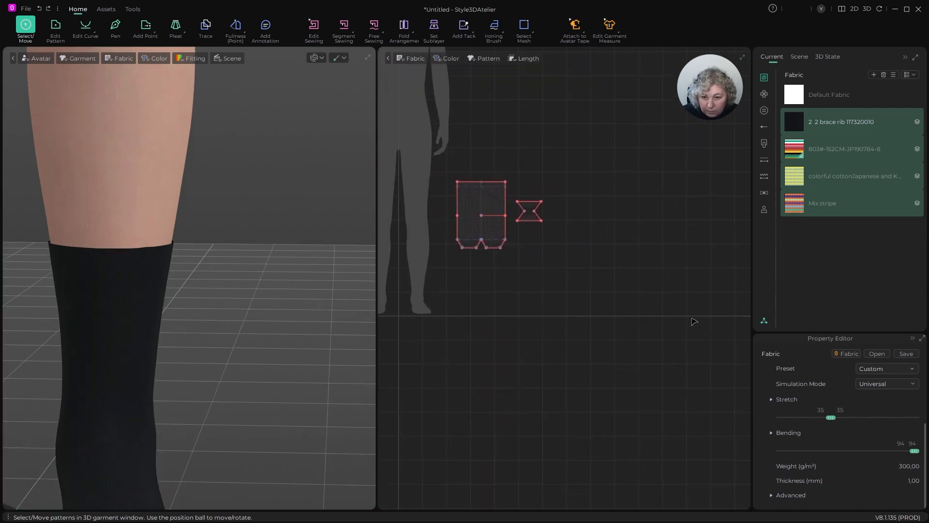
pyautogui.scroll(5, 484, 206)
pyautogui.moveTo(289, 290); pyautogui.dragTo(318, 95, button='middle')
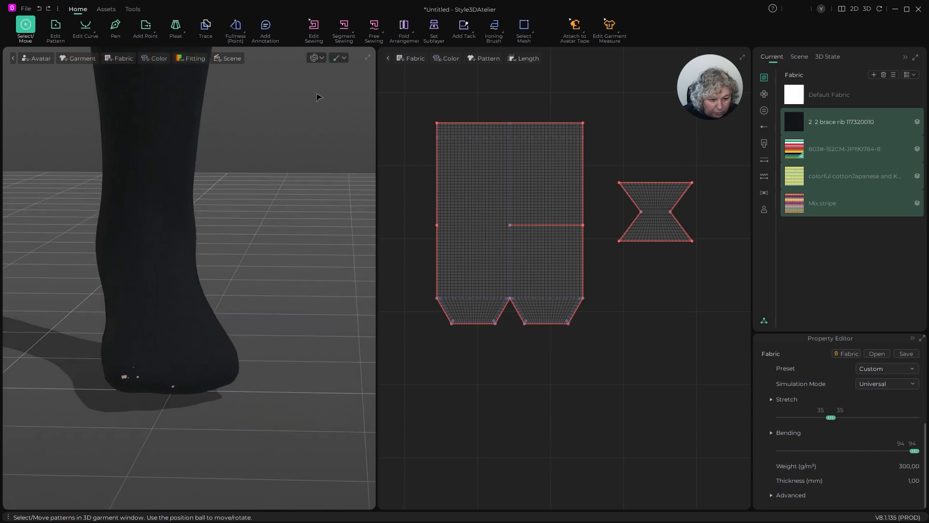
pyautogui.click(314, 58)
pyautogui.moveTo(222, 252)
pyautogui.mouseDown(button='right')
pyautogui.moveTo(245, 253)
pyautogui.moveTo(187, 244)
pyautogui.moveTo(216, 250)
pyautogui.moveTo(206, 251)
pyautogui.mouseUp(button='right')
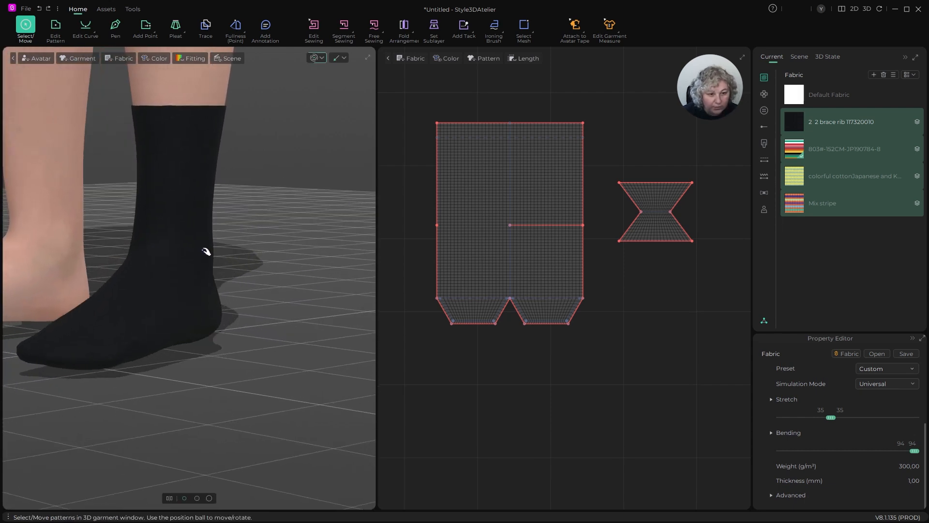
# - Try the colorful cotton fabric and the 803#-152CM-JP190784-8 stripe on the main sock body, inspecting the cotton's knit texture closely
pyautogui.click(640, 101)
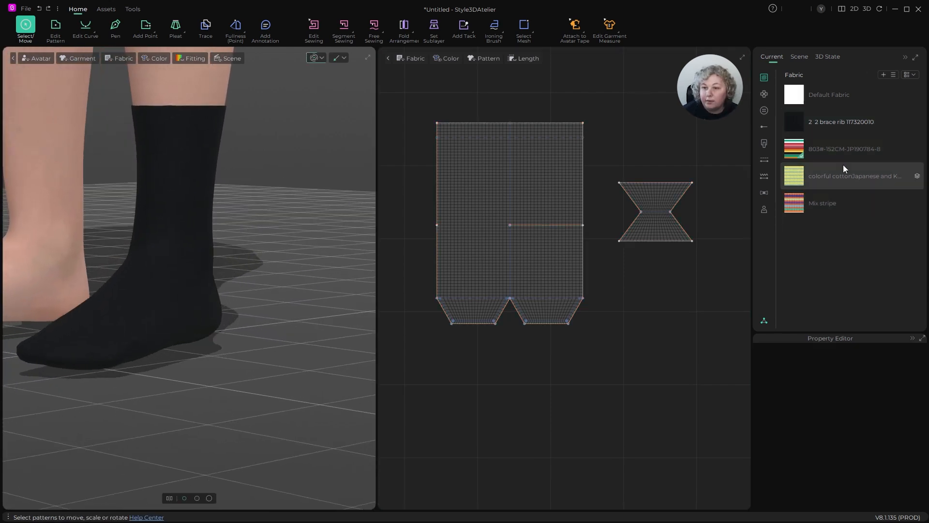
pyautogui.click(798, 173)
pyautogui.click(549, 179)
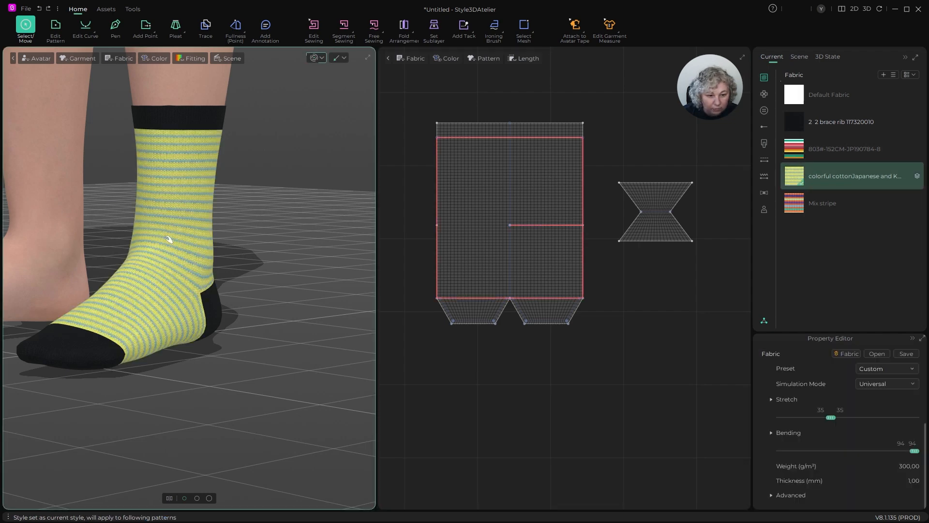
pyautogui.moveTo(166, 238); pyautogui.dragTo(272, 206, button='right')
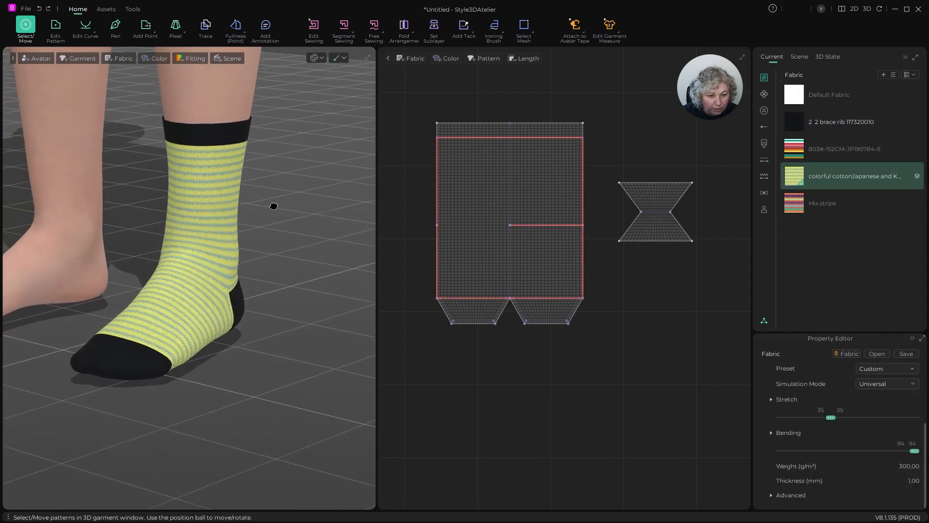
pyautogui.scroll(5, 250, 198)
pyautogui.click(348, 180)
pyautogui.scroll(3, 290, 226)
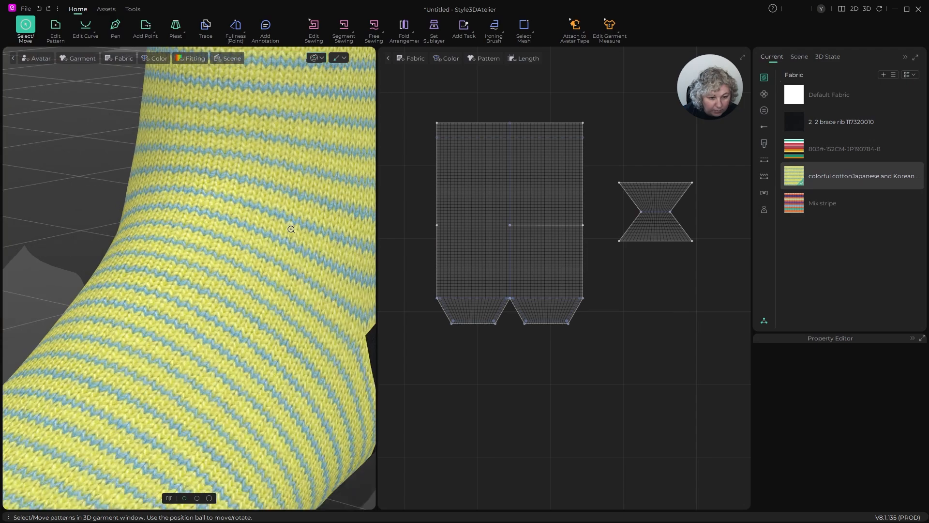
pyautogui.scroll(-5, 291, 227)
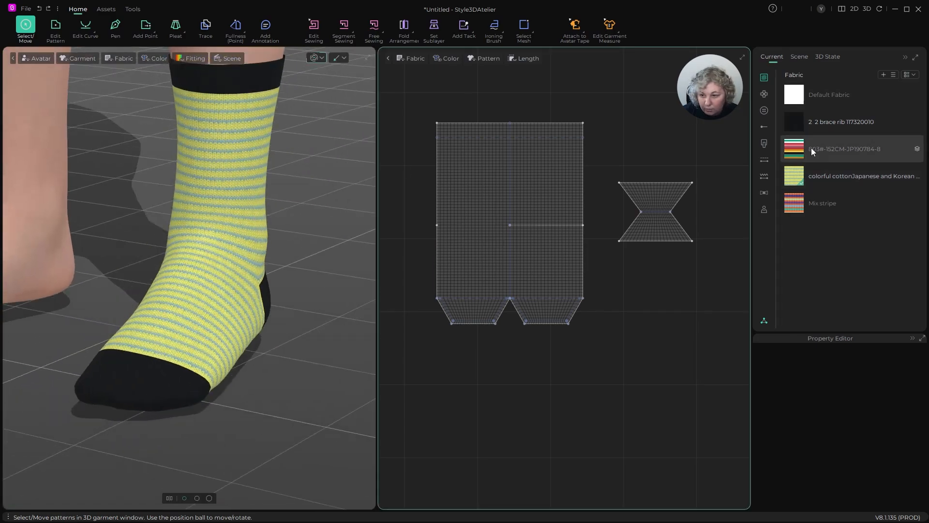
pyautogui.click(845, 149)
pyautogui.click(493, 174)
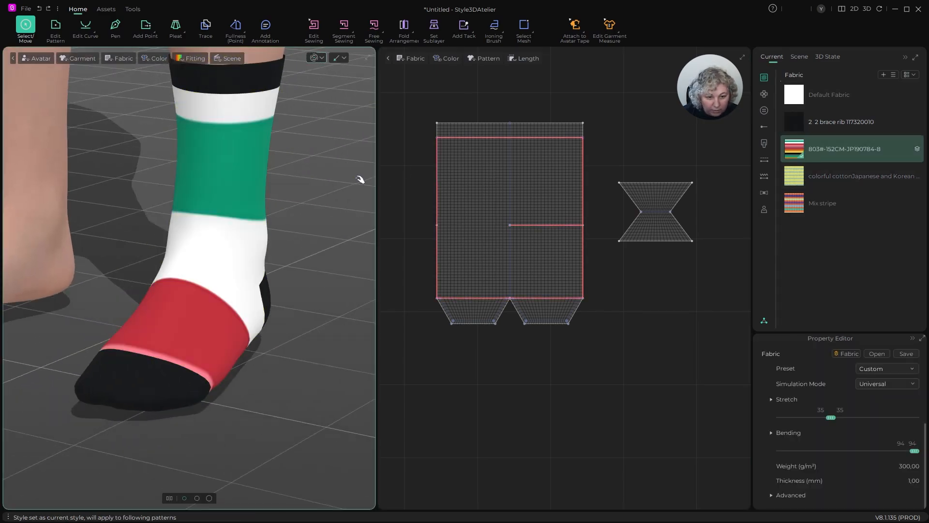
# - Assign the Mix stripe fabric to the main sock body between cuff and toe, and view it on the foot
pyautogui.click(818, 203)
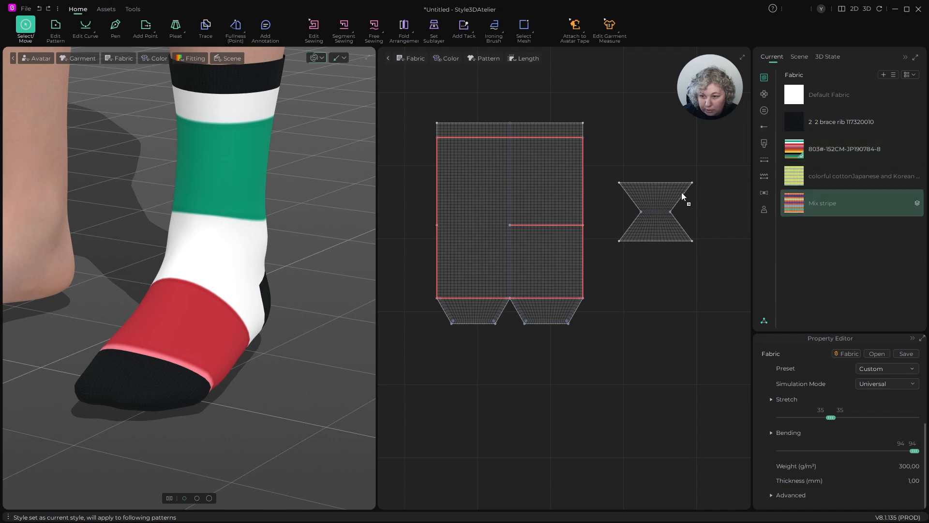
pyautogui.click(521, 181)
pyautogui.moveTo(349, 185); pyautogui.dragTo(320, 162, button='right')
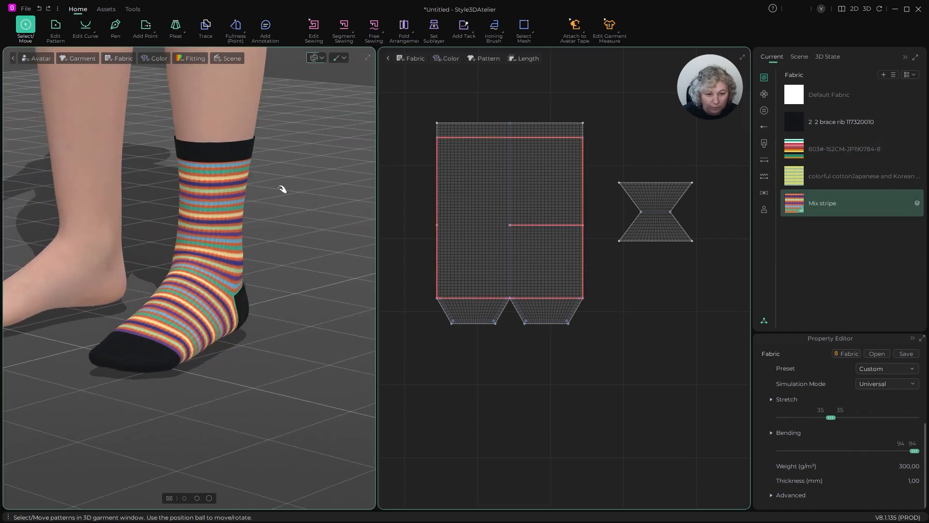
# - Create a symmetric linked copy of all sock patterns for the other foot, placed on the opposite side of the avatar silhouette
pyautogui.scroll(-4, 582, 204)
pyautogui.scroll(2, 561, 195)
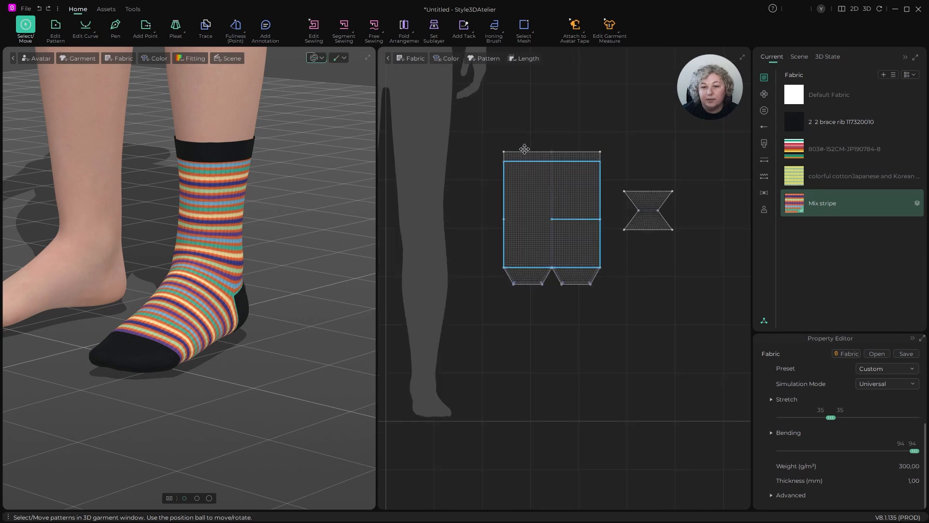
pyautogui.click(494, 120)
pyautogui.moveTo(489, 124); pyautogui.dragTo(725, 320)
pyautogui.scroll(-2, 706, 284)
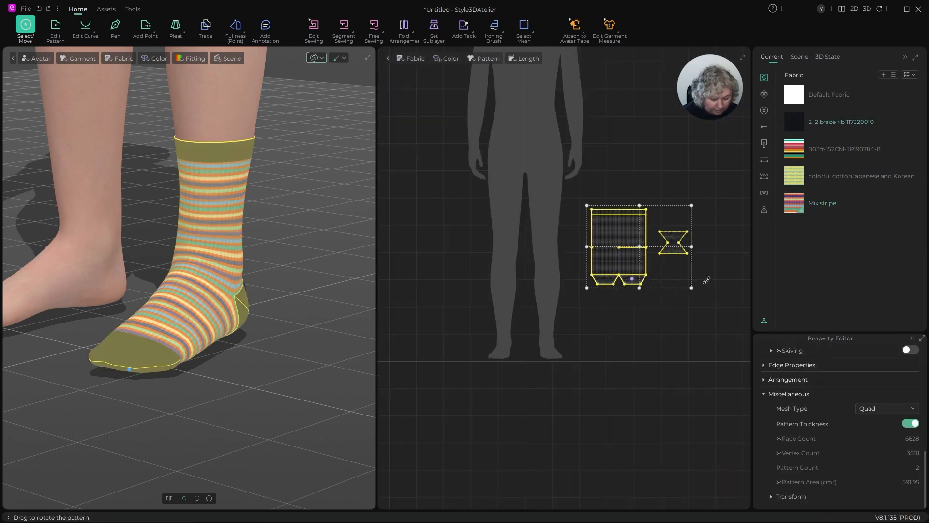
pyautogui.hotkey('ctrl', 'd')
pyautogui.click(422, 245)
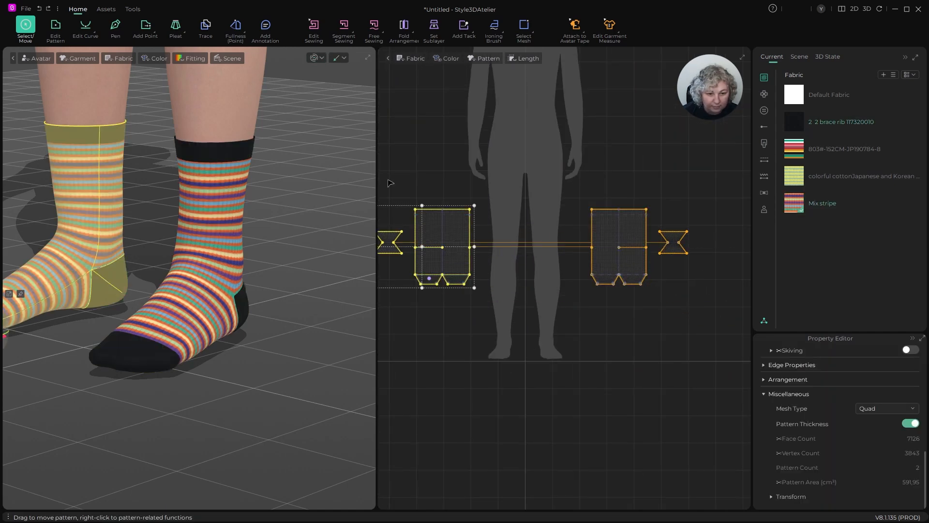
pyautogui.click(286, 147)
pyautogui.moveTo(337, 199); pyautogui.dragTo(300, 192, button='right')
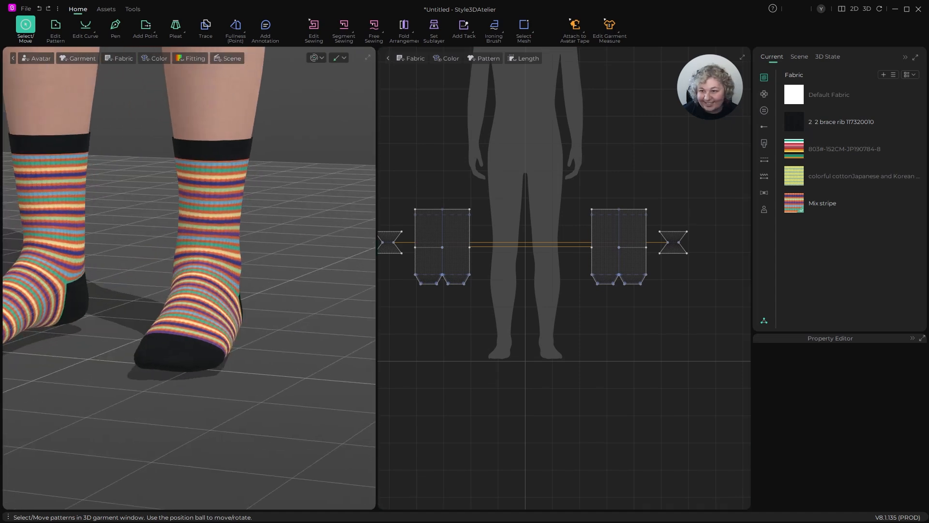
# - Select the original sock's patterns and open the UV Editor
pyautogui.scroll(-3, 653, 219)
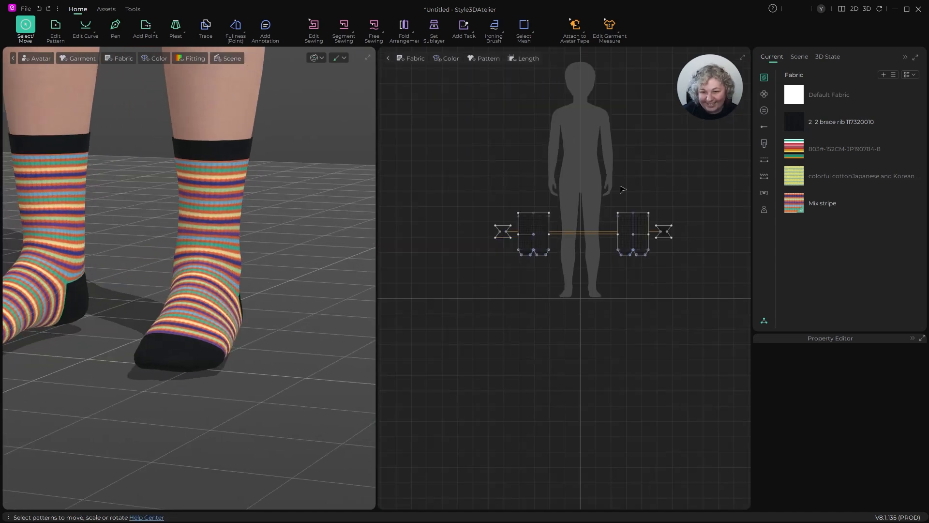
pyautogui.scroll(2, 634, 211)
pyautogui.moveTo(685, 281); pyautogui.dragTo(638, 237)
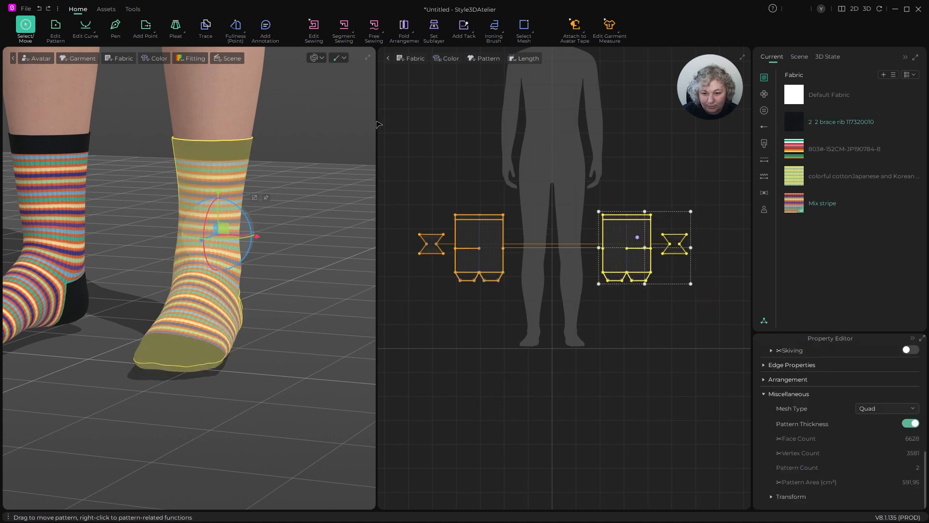
pyautogui.click(131, 9)
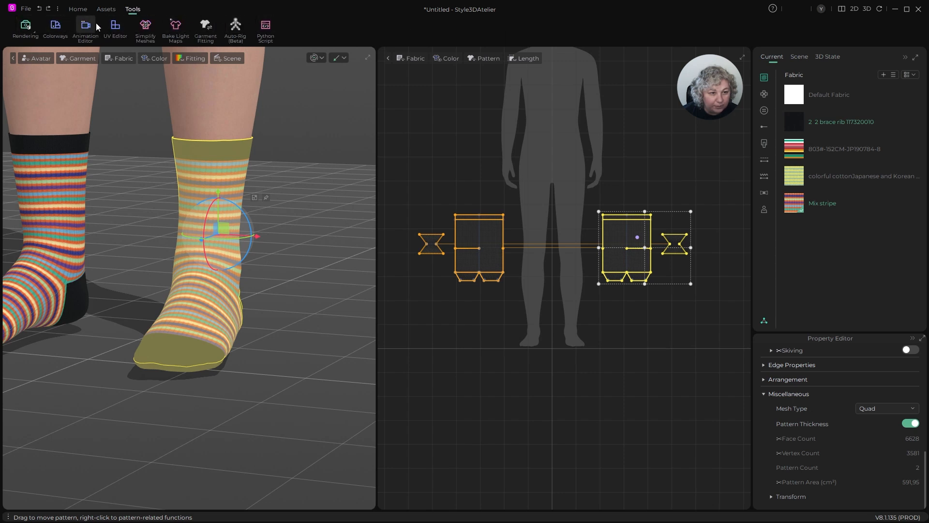
pyautogui.click(116, 27)
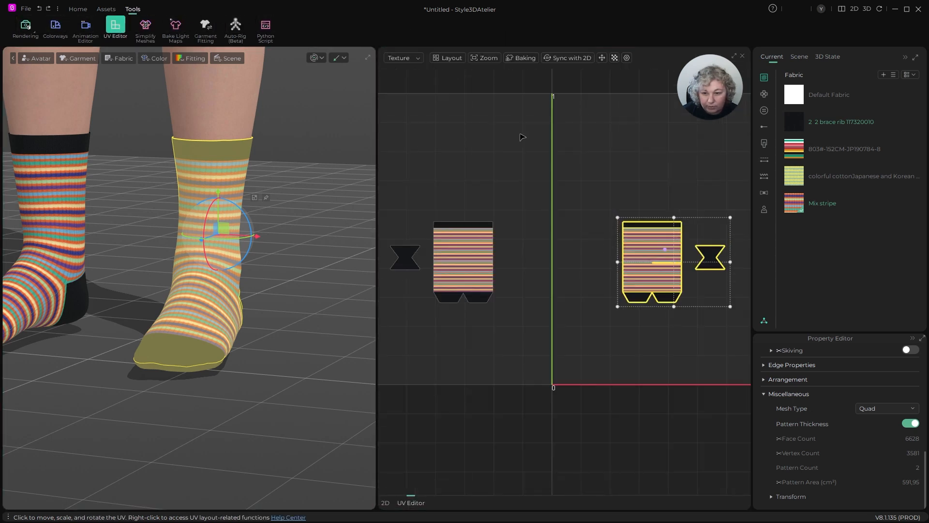
# - Select all UV pieces, set the layout method to Layout according to fabric type, and auto-arrange them in the UV tile
pyautogui.click(522, 137)
pyautogui.scroll(-3, 523, 137)
pyautogui.hotkey('ctrl', 'a')
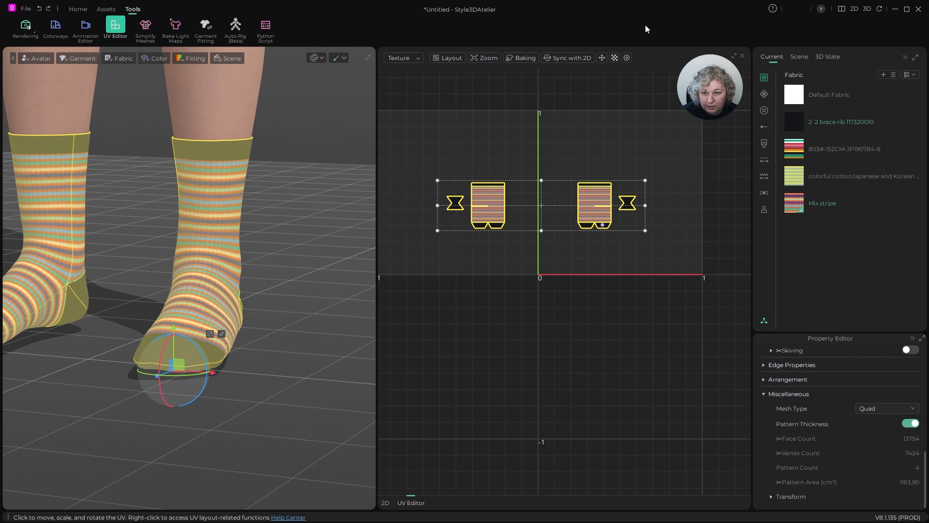
pyautogui.click(627, 57)
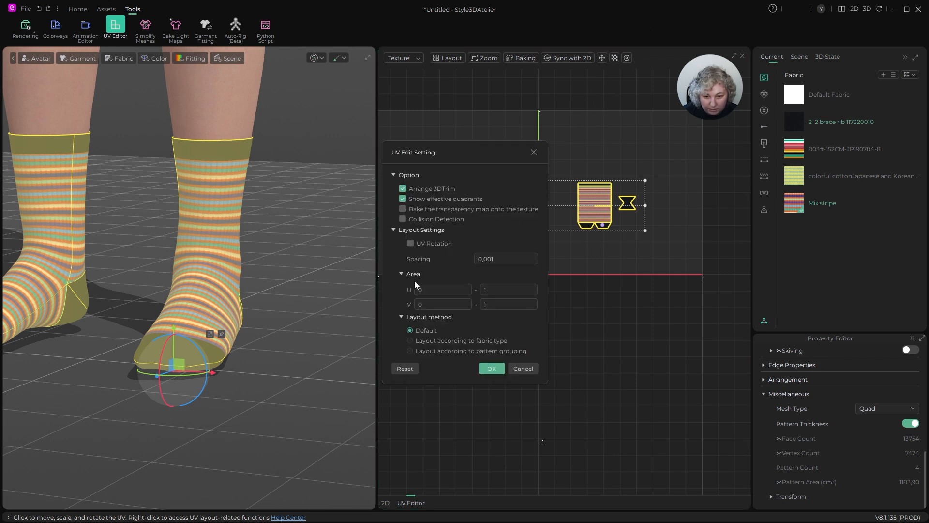
pyautogui.click(454, 341)
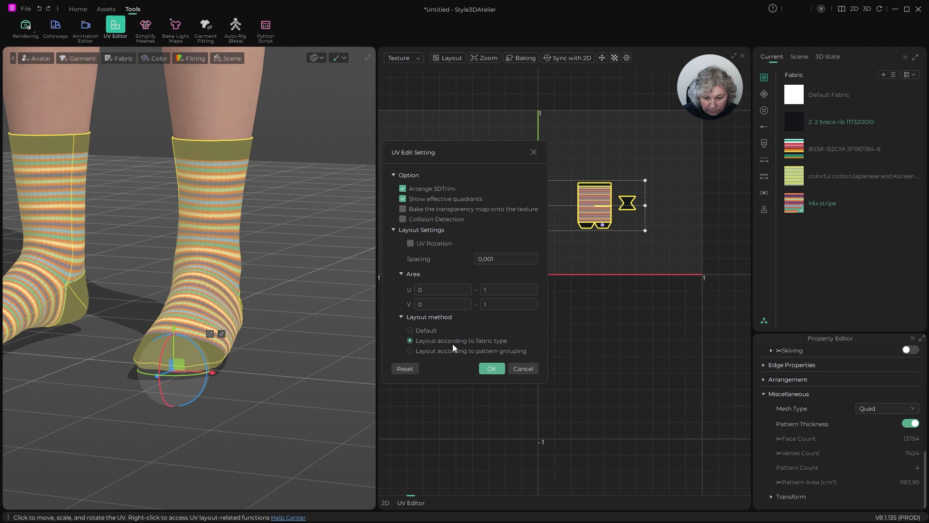
pyautogui.click(493, 369)
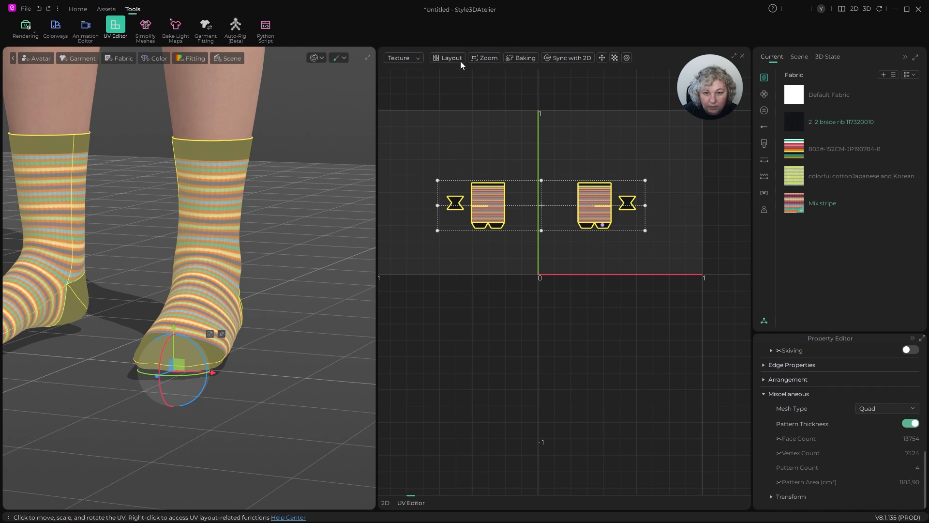
pyautogui.click(444, 58)
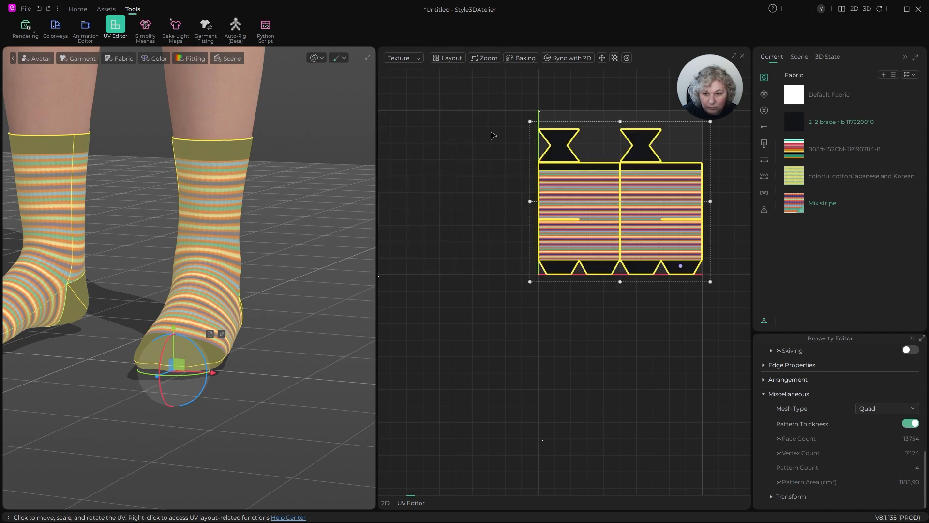
# - Examine the arranged UV layout, checking the gap between the heel pieces and cuffs and the overall tile coverage
pyautogui.click(479, 157)
pyautogui.scroll(6, 639, 176)
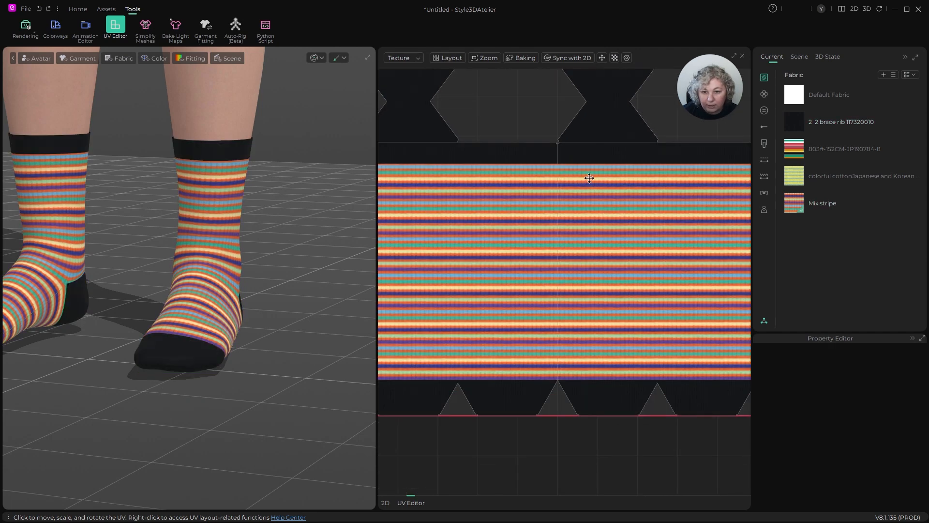
pyautogui.scroll(3, 589, 178)
pyautogui.moveTo(574, 130); pyautogui.dragTo(582, 291, button='middle')
pyautogui.scroll(4, 590, 265)
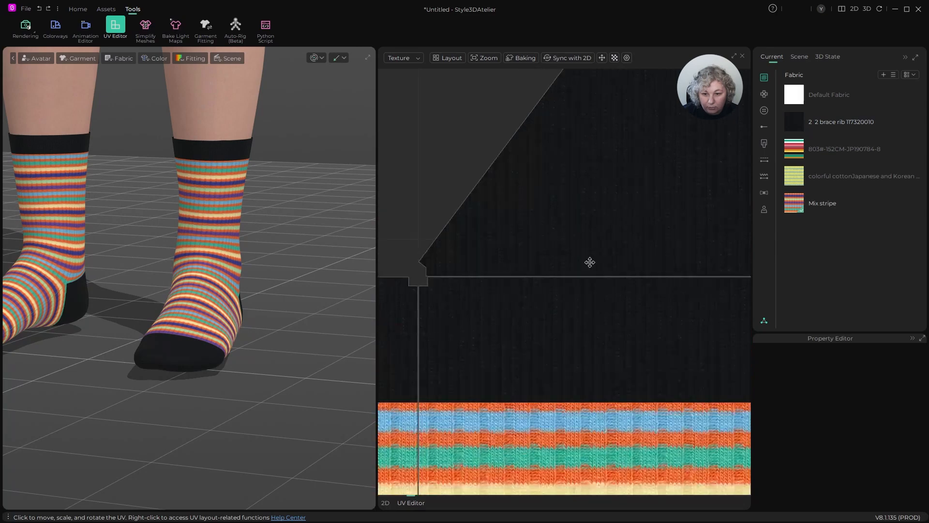
pyautogui.scroll(-5, 591, 258)
pyautogui.scroll(-4, 592, 258)
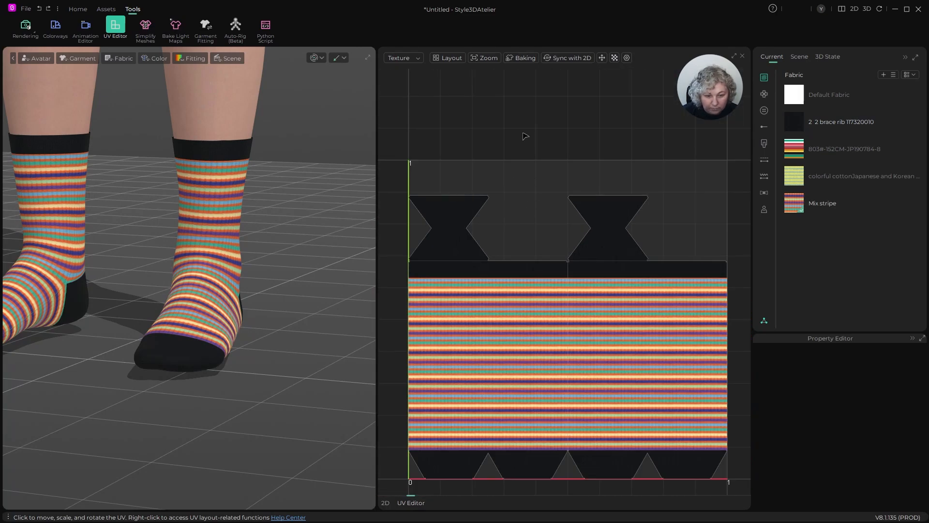
# - Examine the striped fabric in the UV layout up close, including the seam between the two sock pieces and the cuff edge
pyautogui.scroll(-3, 581, 247)
pyautogui.scroll(8, 556, 194)
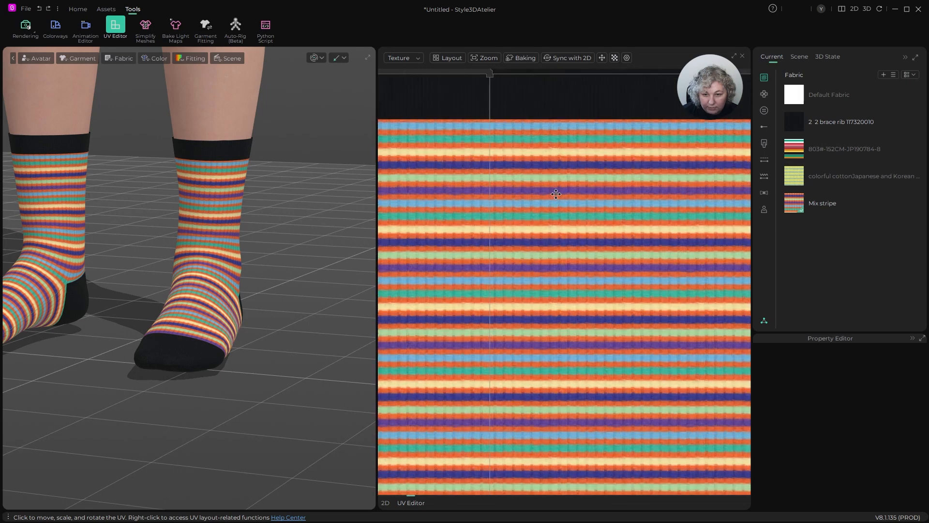
pyautogui.scroll(4, 513, 190)
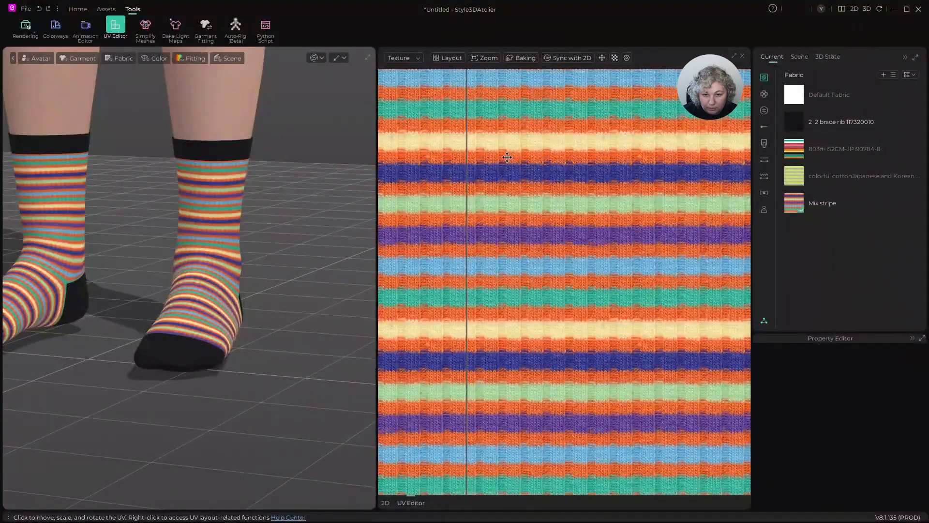
pyautogui.scroll(-6, 506, 159)
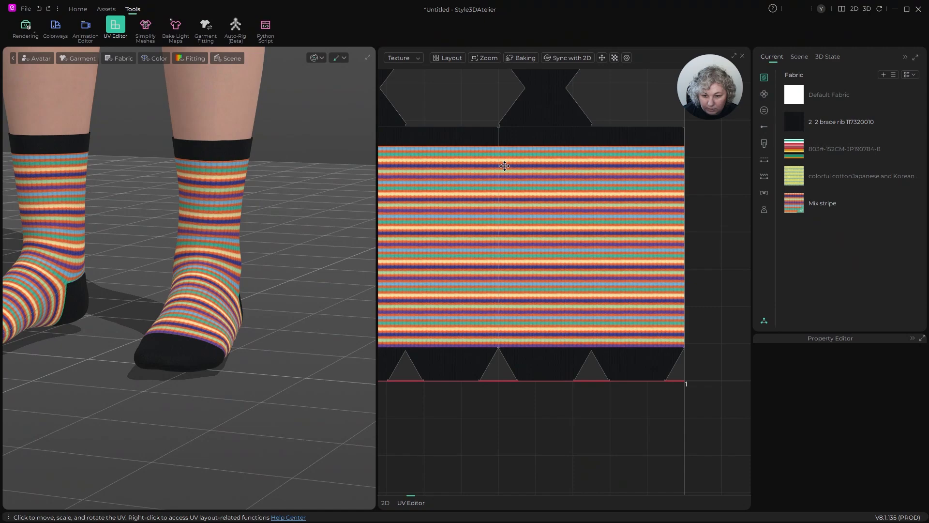
pyautogui.scroll(-2, 505, 166)
pyautogui.scroll(-2, 550, 145)
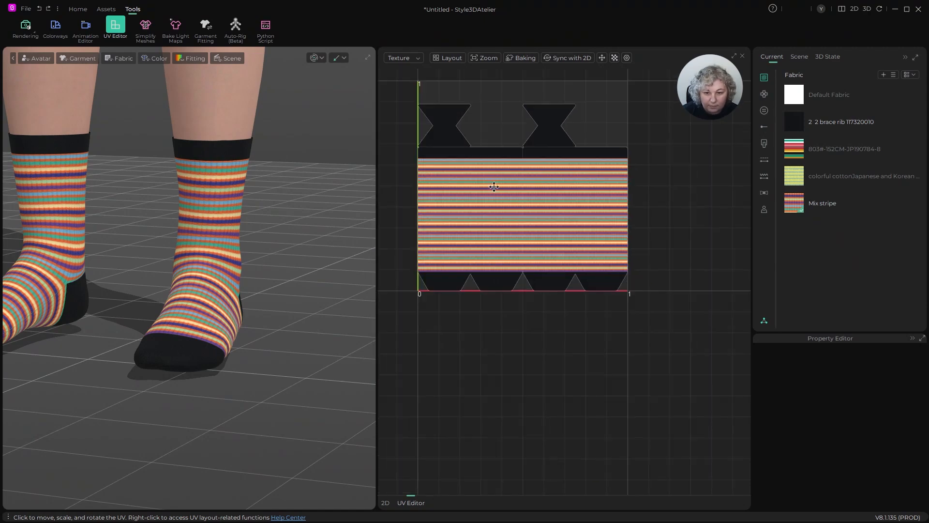
pyautogui.scroll(5, 421, 171)
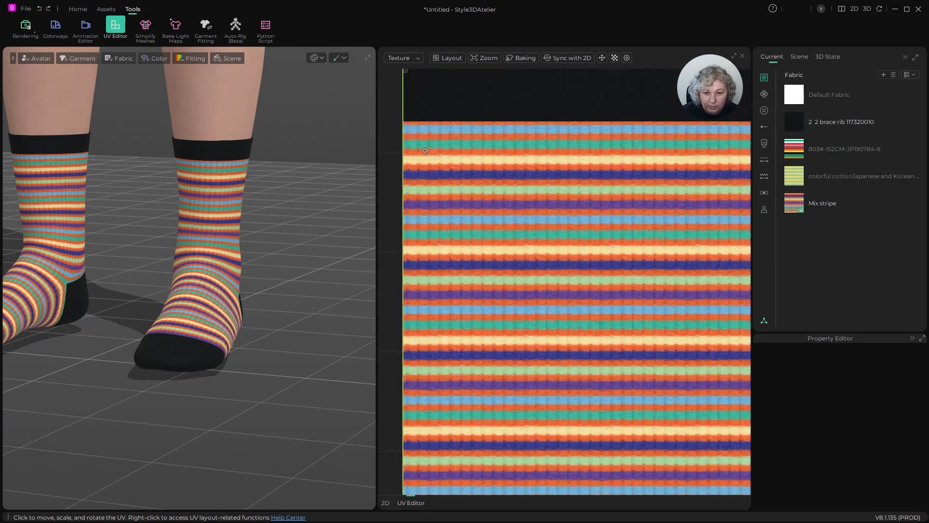
pyautogui.scroll(-5, 445, 211)
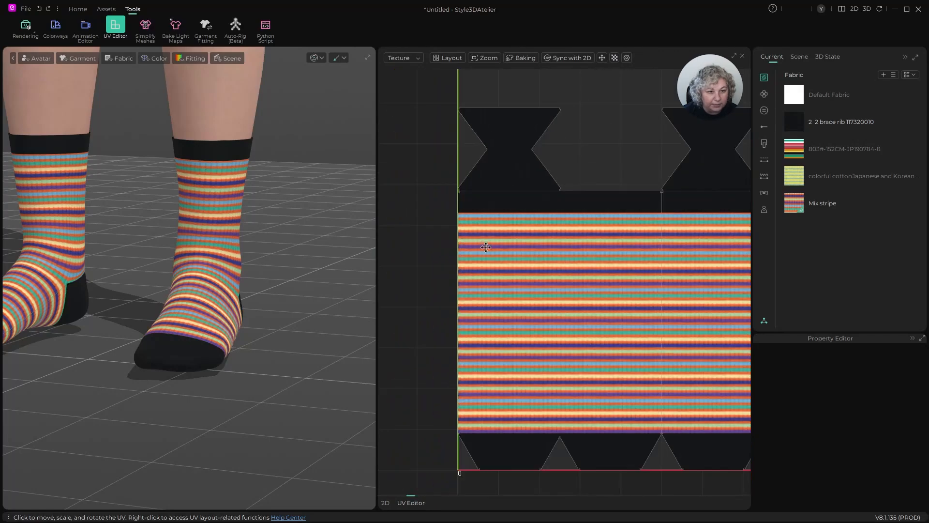
# - Close the UV Editor and the 2D pattern view so that only the 3D garment view is left
pyautogui.click(386, 503)
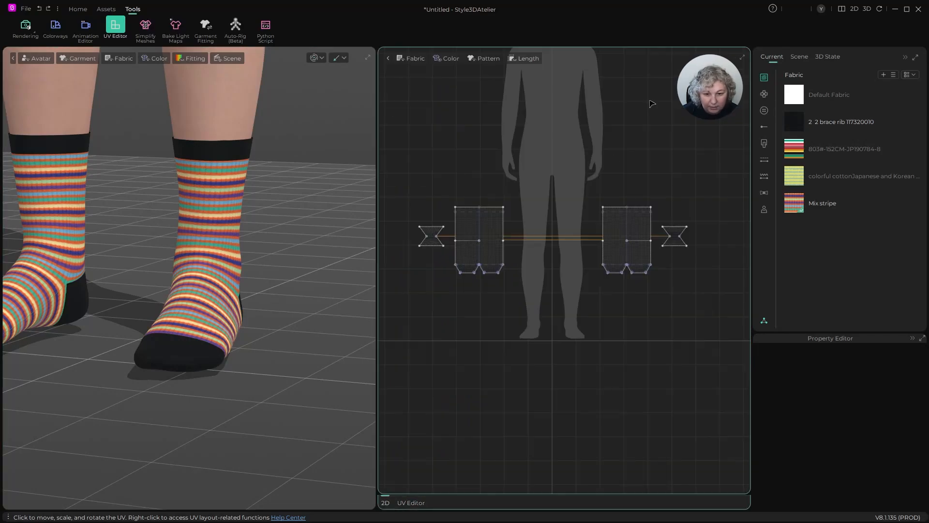
pyautogui.click(867, 10)
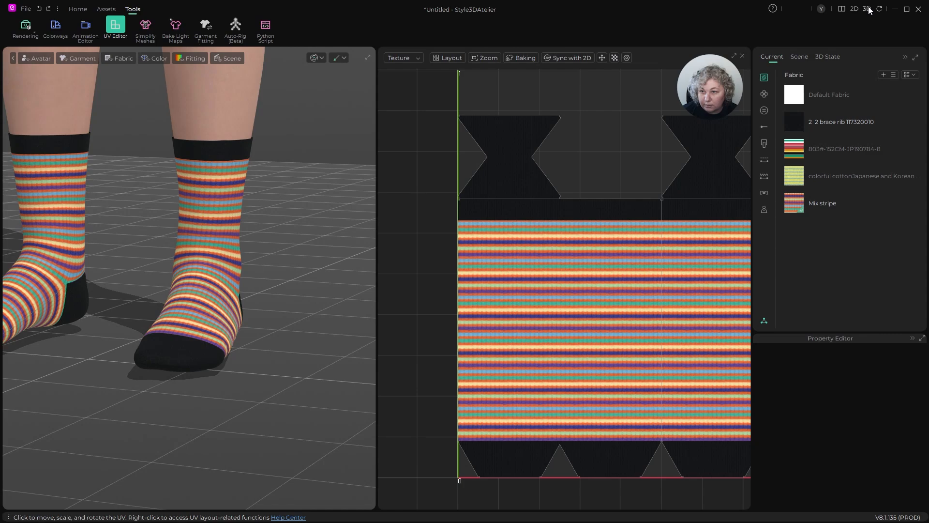
pyautogui.click(743, 56)
# - Run the simulation briefly to settle both socks on the feet, with the toes in view, and stop it
pyautogui.moveTo(525, 166); pyautogui.dragTo(531, 285, button='right')
pyautogui.scroll(5, 386, 270)
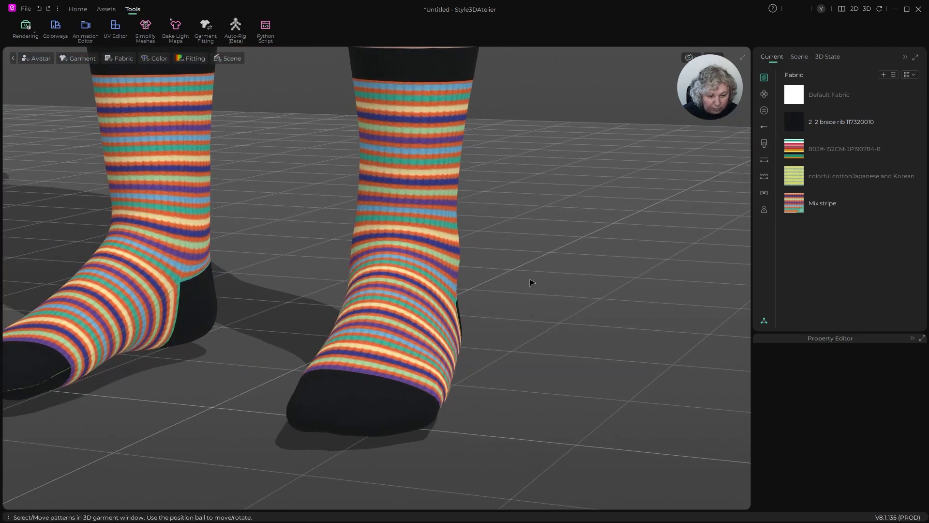
pyautogui.scroll(-2, 531, 283)
pyautogui.press('space')
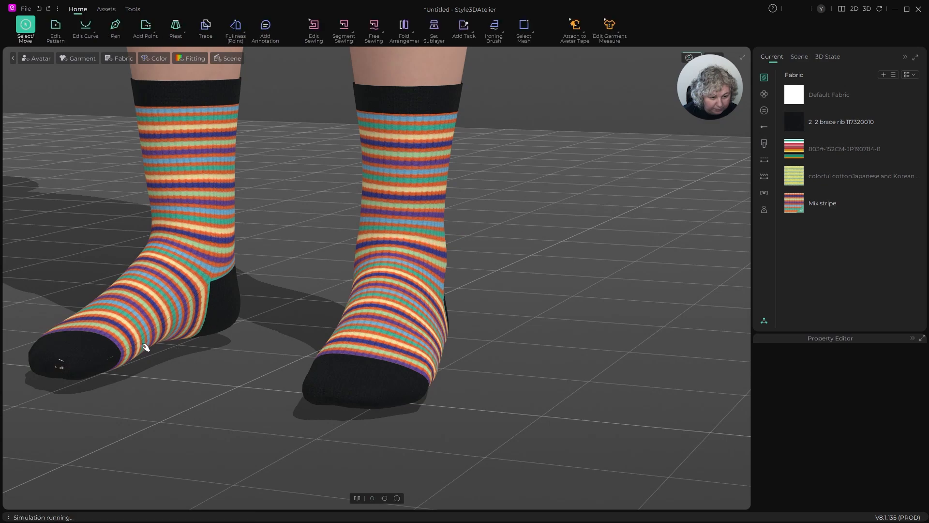
pyautogui.press('space')
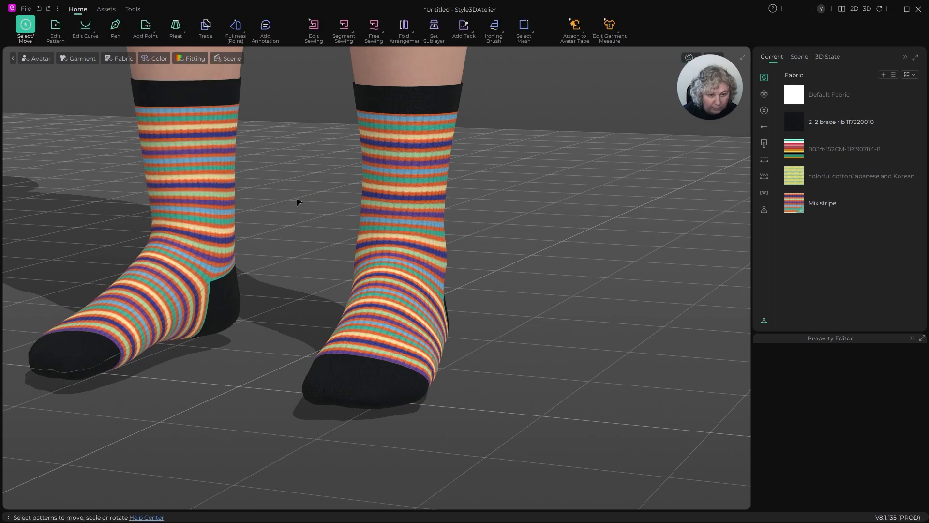
# - Check which sock cuff is attached to an avatar tape, and activate the Circumference Tape tool for the leg without one
pyautogui.moveTo(297, 203); pyautogui.dragTo(310, 176, button='right')
pyautogui.scroll(5, 401, 239)
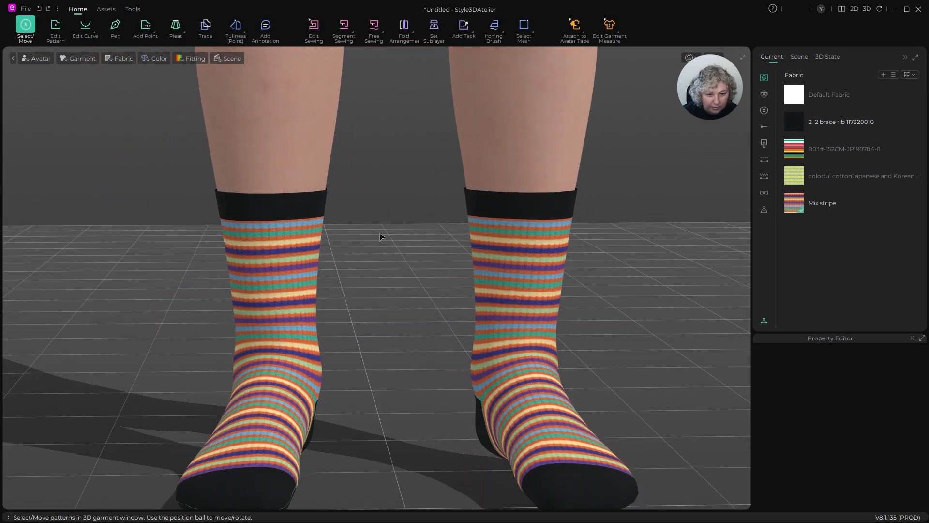
pyautogui.scroll(2, 250, 167)
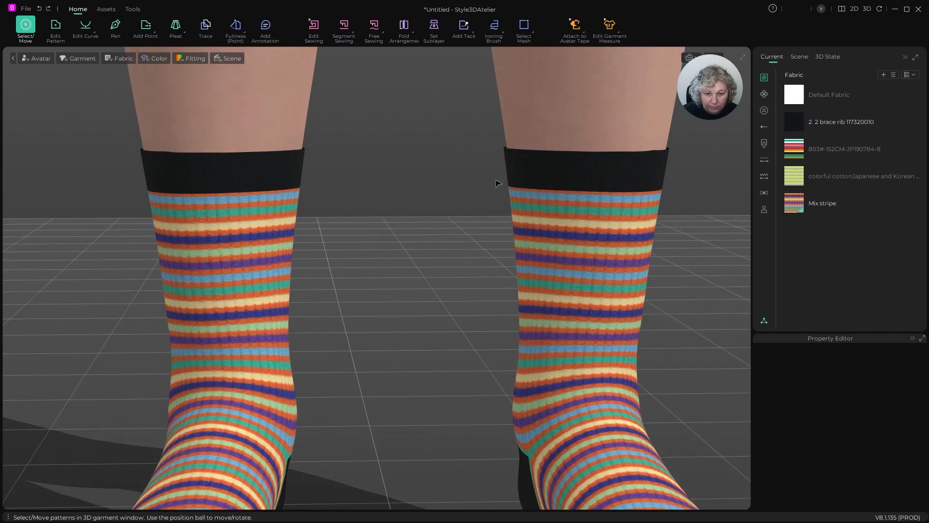
pyautogui.click(566, 131)
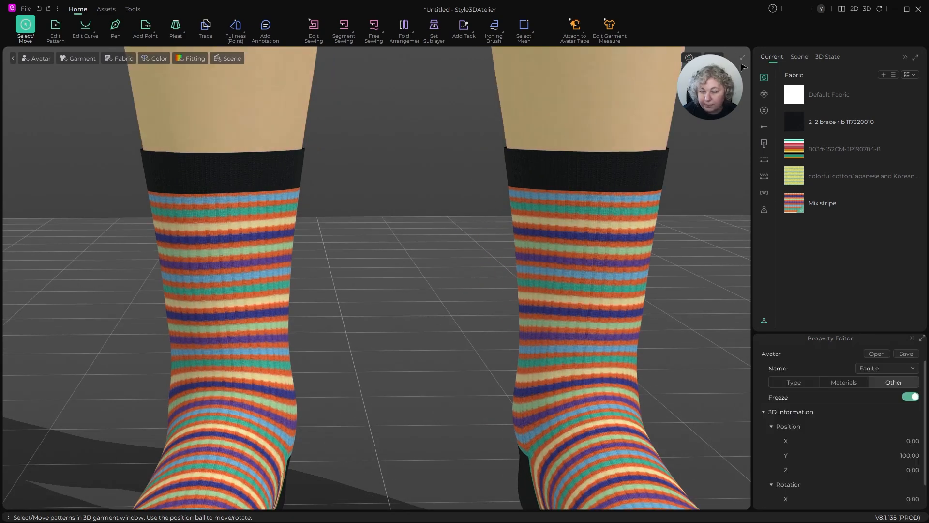
pyautogui.click(578, 26)
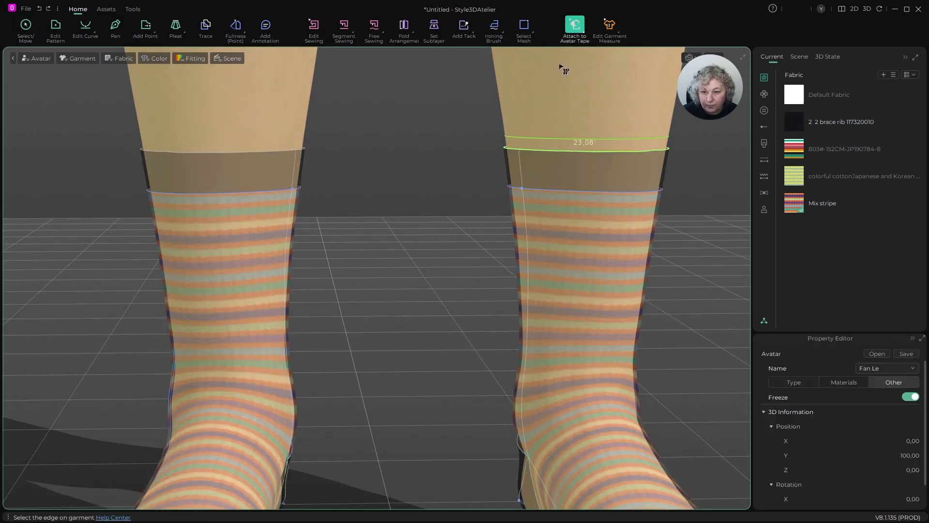
pyautogui.click(584, 33)
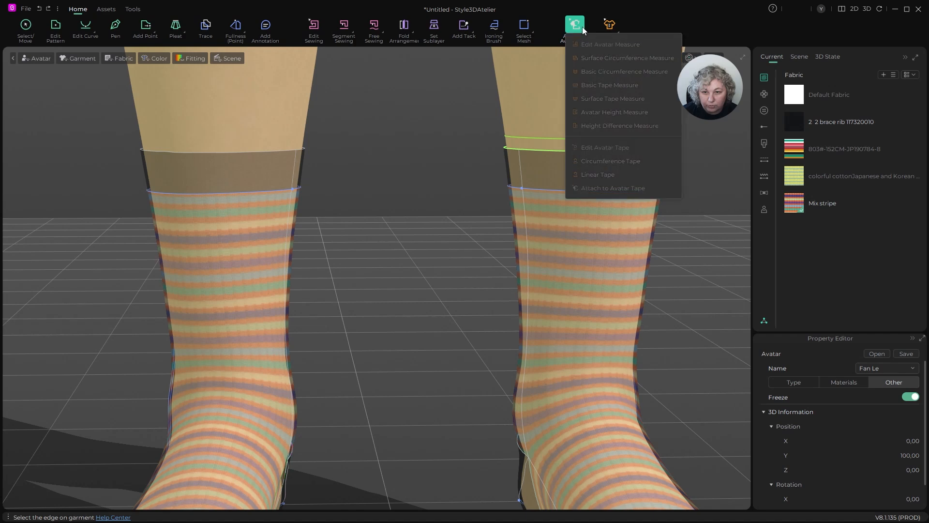
pyautogui.click(592, 161)
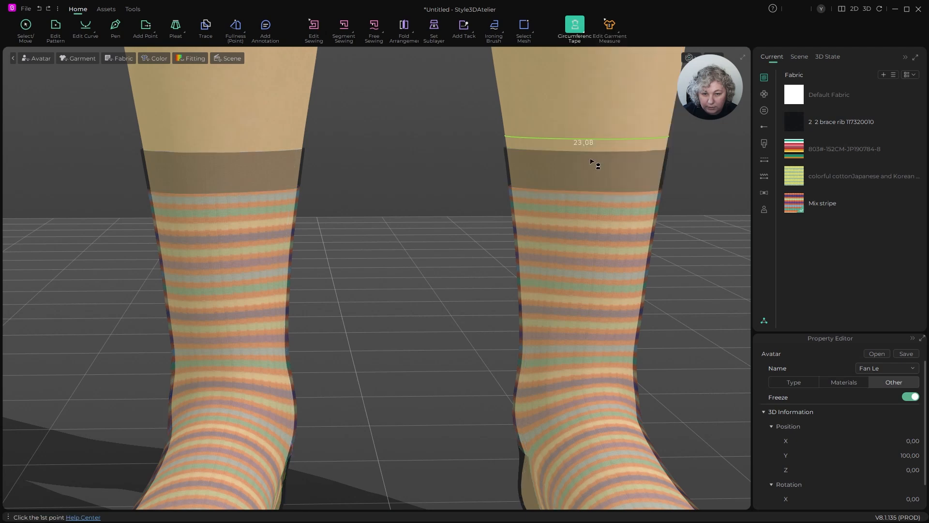
pyautogui.click(173, 142)
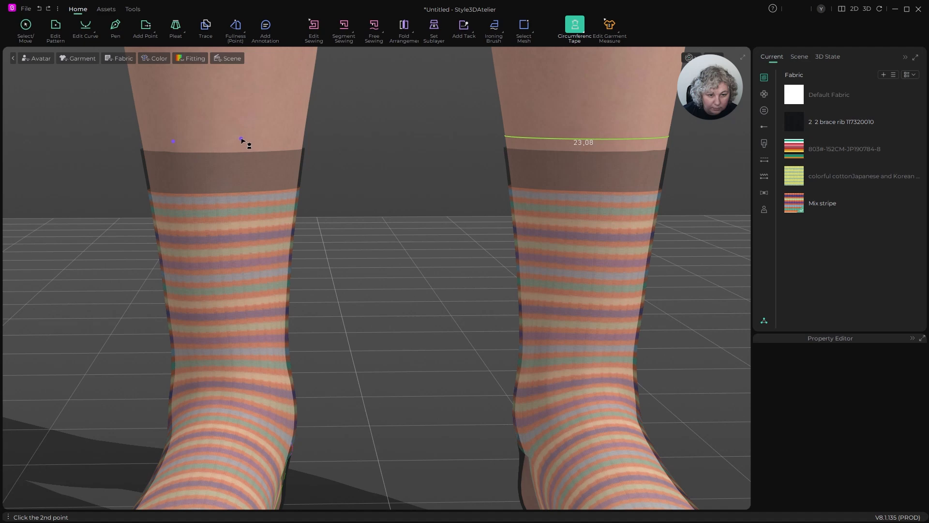
pyautogui.click(241, 140)
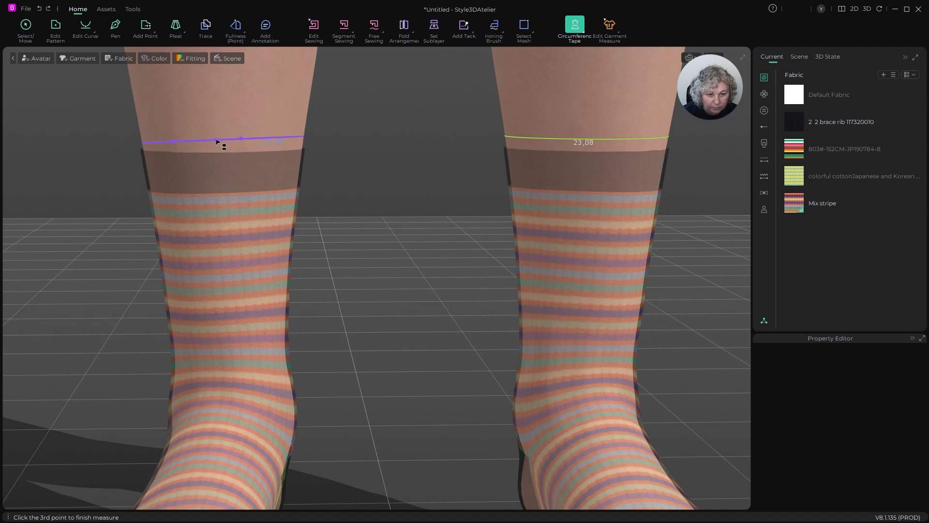
pyautogui.press('Escape')
# - Create a level circumference tape around the untaped leg just above the sock cuff, matching the other leg's tape height
pyautogui.click(182, 138)
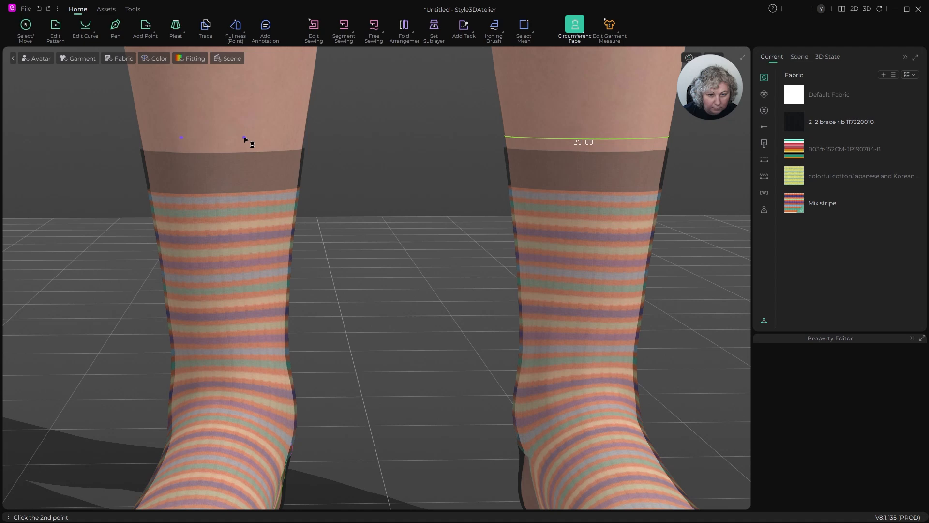
pyautogui.click(245, 138)
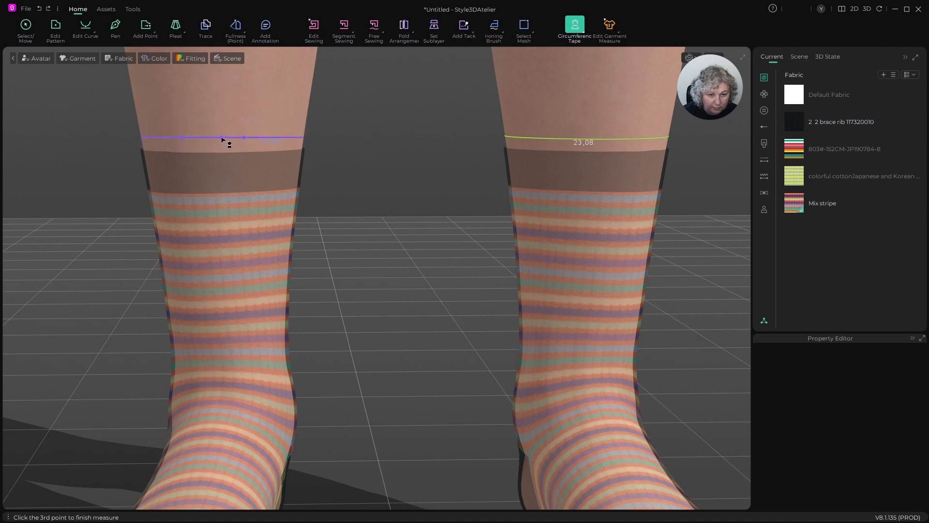
pyautogui.click(223, 140)
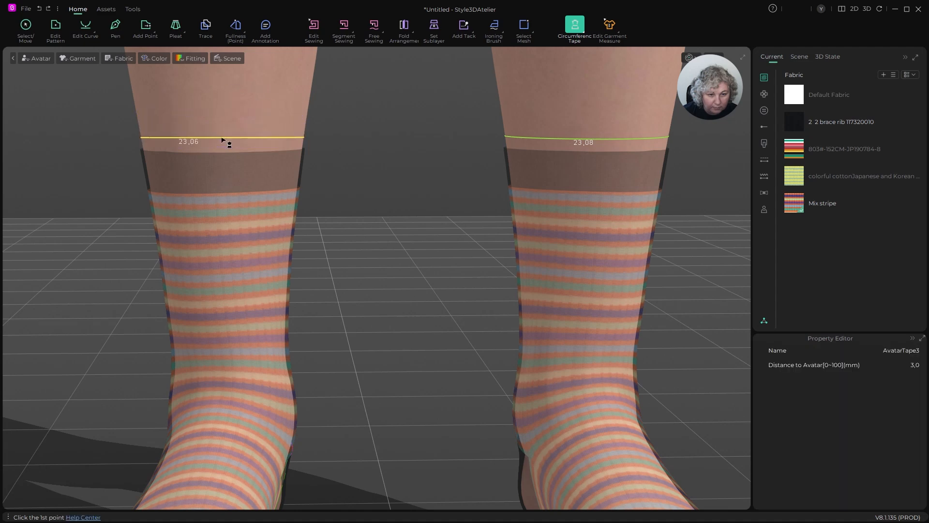
# - Attach the upper edge of that sock's cuff to the new avatar tape, and return to the Select/Move tool
pyautogui.click(582, 31)
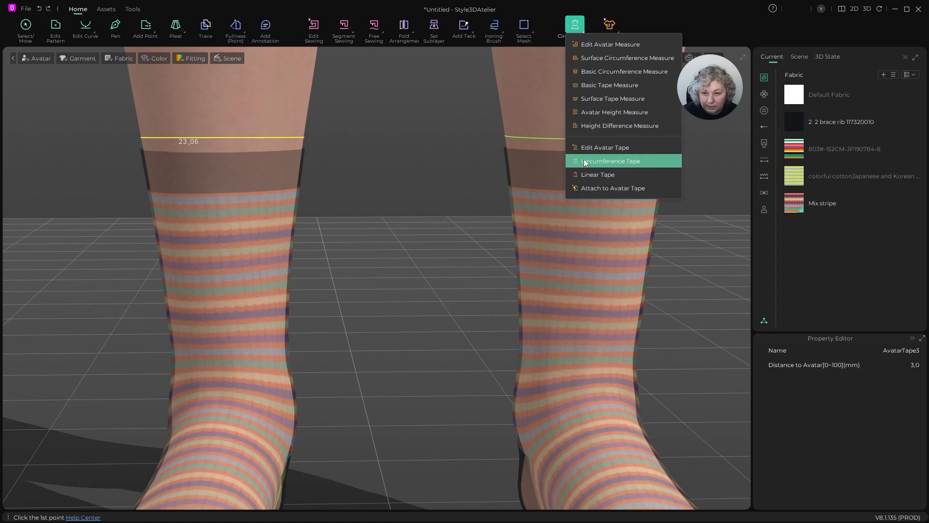
pyautogui.click(585, 188)
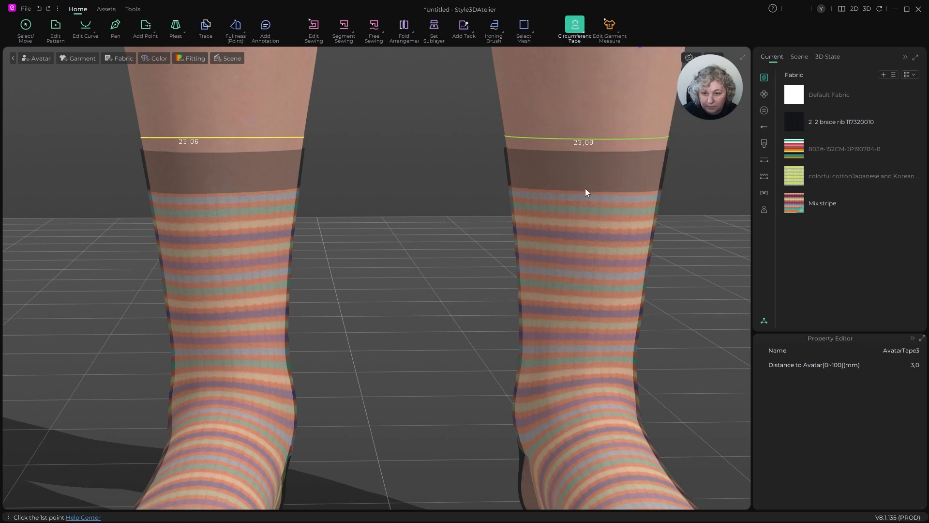
pyautogui.click(270, 150)
pyautogui.click(275, 137)
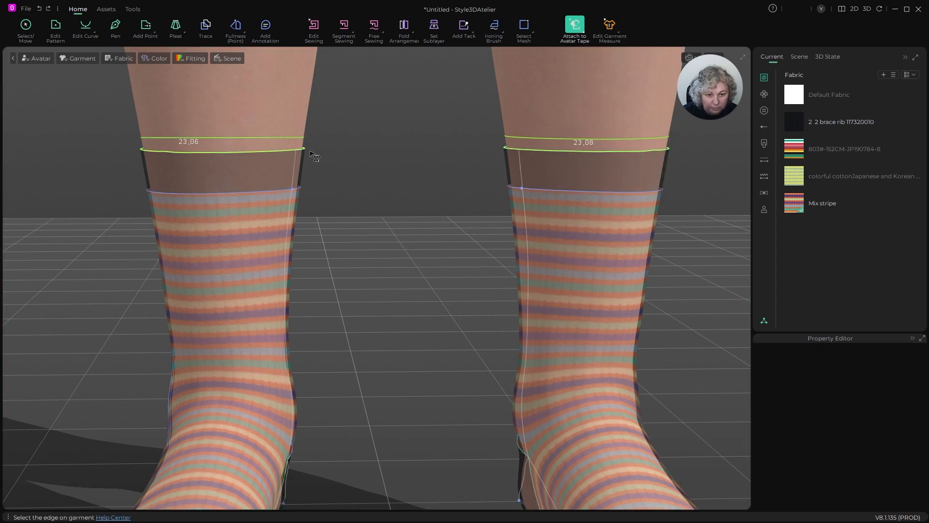
pyautogui.click(26, 26)
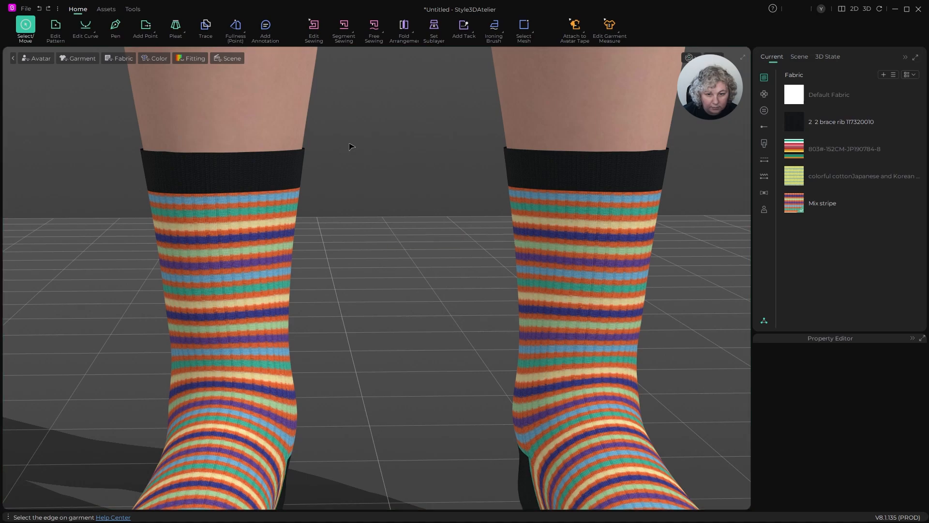
# - Run the simulation with both cuffs attached to their avatar tapes, and stop it
pyautogui.press('space')
pyautogui.scroll(-5, 427, 164)
pyautogui.moveTo(411, 170); pyautogui.dragTo(400, 190, button='right')
pyautogui.press('space')
# - Inspect the finished pair of socks in 3D from several angles, checking the cuffs, heels, toes and stripes
pyautogui.scroll(-5, 401, 190)
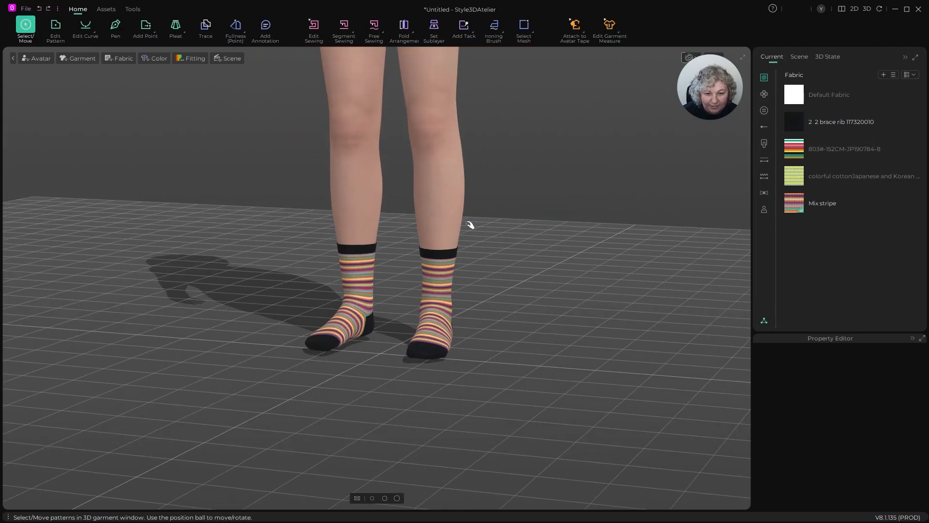
pyautogui.scroll(5, 469, 225)
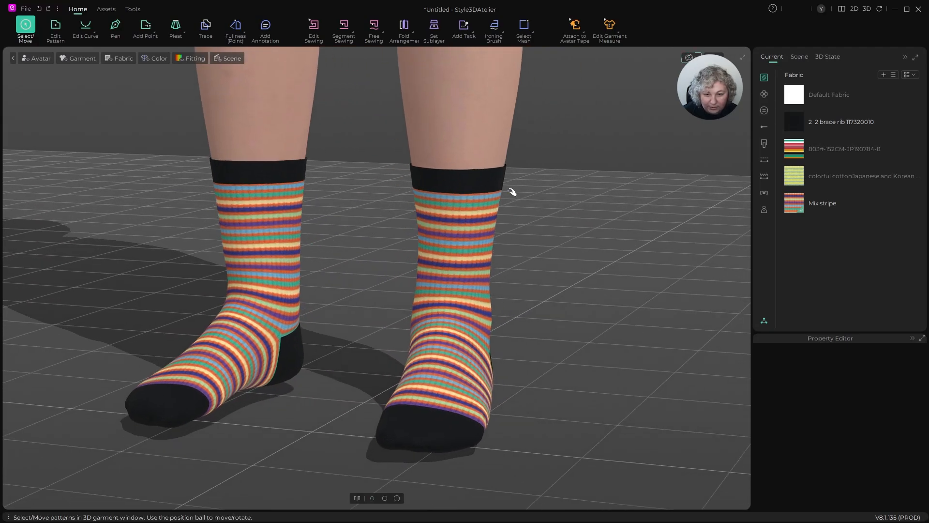
pyautogui.moveTo(513, 192); pyautogui.dragTo(555, 197, button='right')
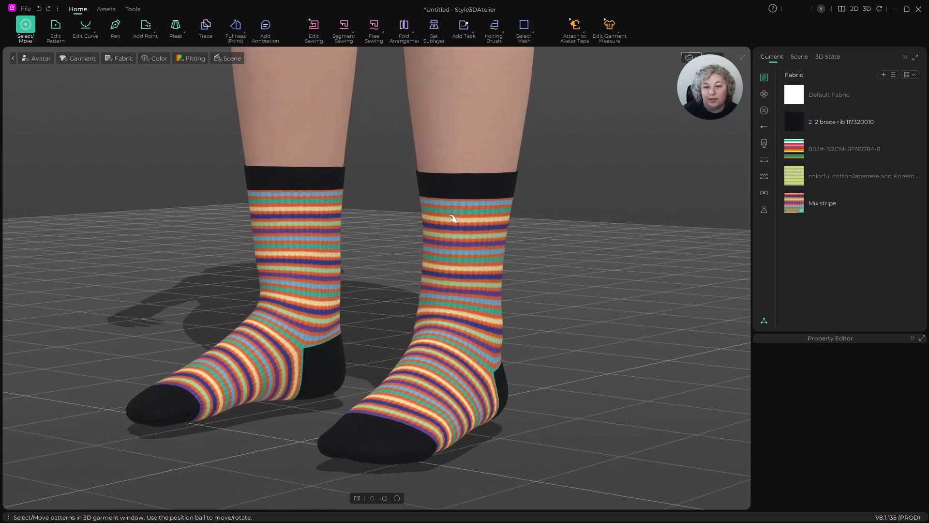
pyautogui.scroll(-5, 346, 234)
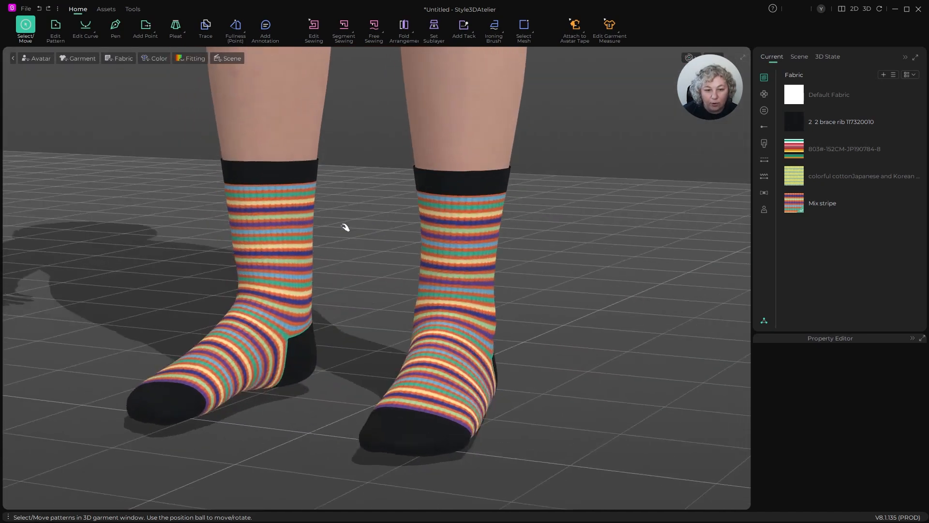
pyautogui.moveTo(350, 232); pyautogui.dragTo(463, 252, button='right')
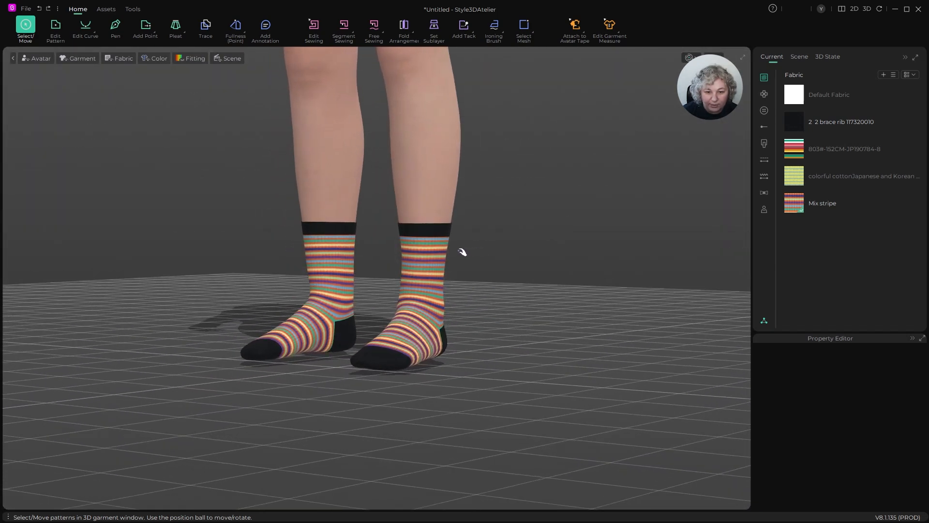
pyautogui.scroll(5, 424, 276)
pyautogui.moveTo(441, 290); pyautogui.dragTo(457, 254, button='right')
pyautogui.scroll(2, 435, 245)
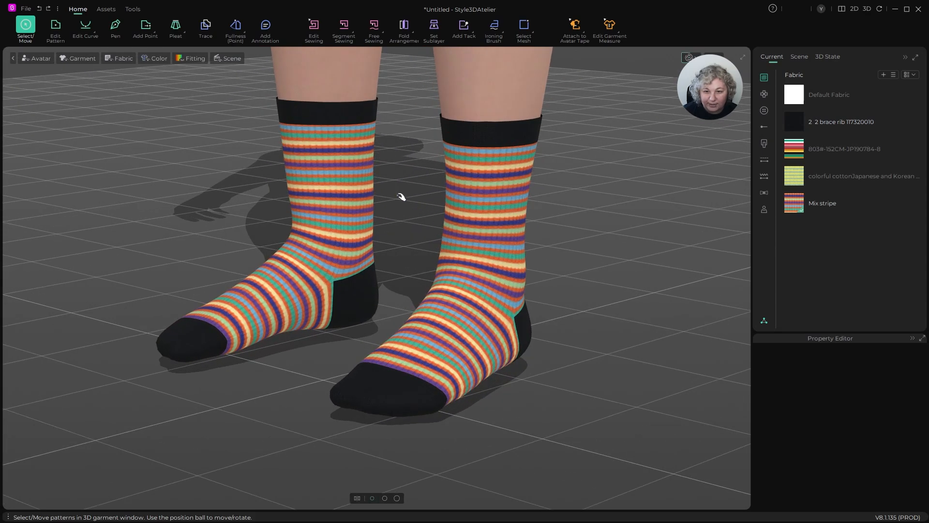
pyautogui.moveTo(401, 196)
pyautogui.mouseDown(button='right')
pyautogui.moveTo(421, 199)
pyautogui.moveTo(412, 191)
pyautogui.mouseUp(button='right')
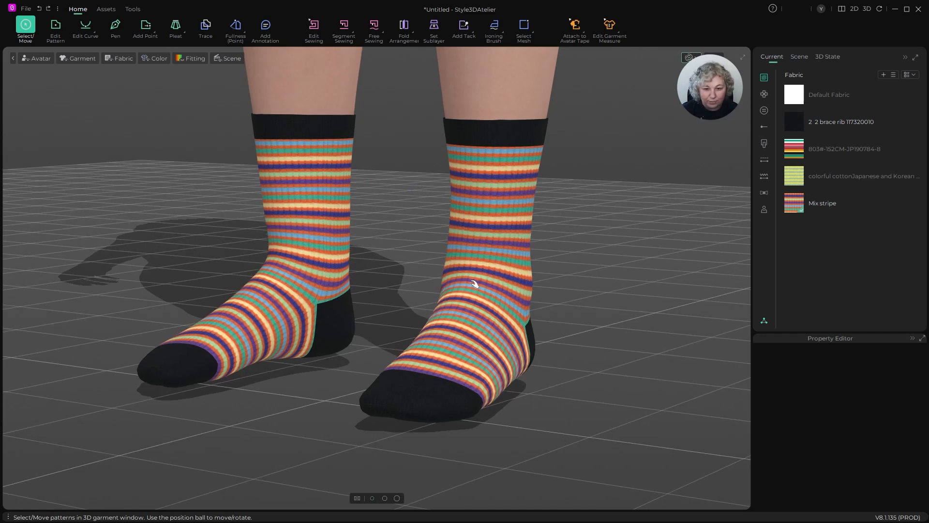
pyautogui.moveTo(475, 285); pyautogui.dragTo(465, 286, button='right')
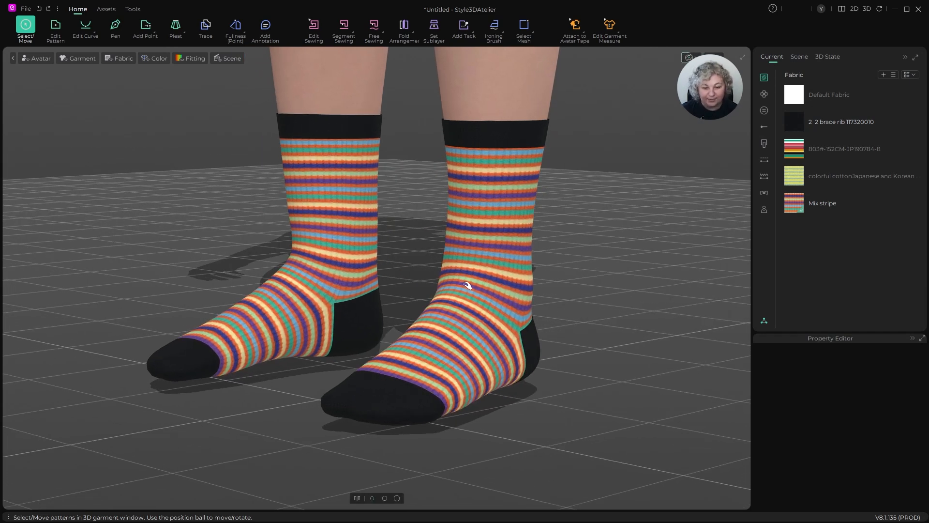